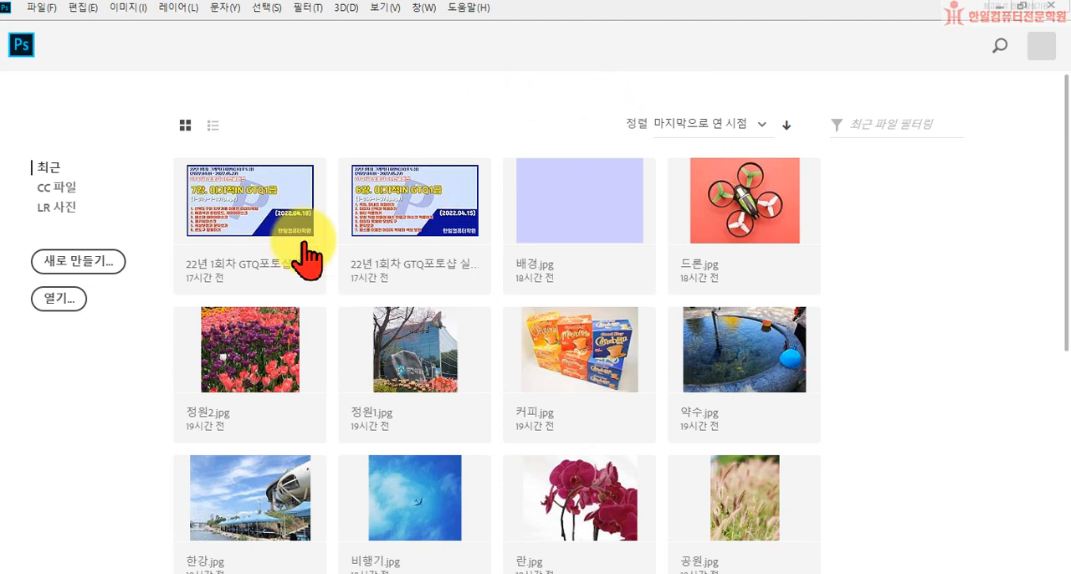
# Step: Start opening a file and browse from the desktop to the Part 3 folder inside 쇼핑몰디자인가이드북, cd1
pyautogui.click(57, 299)
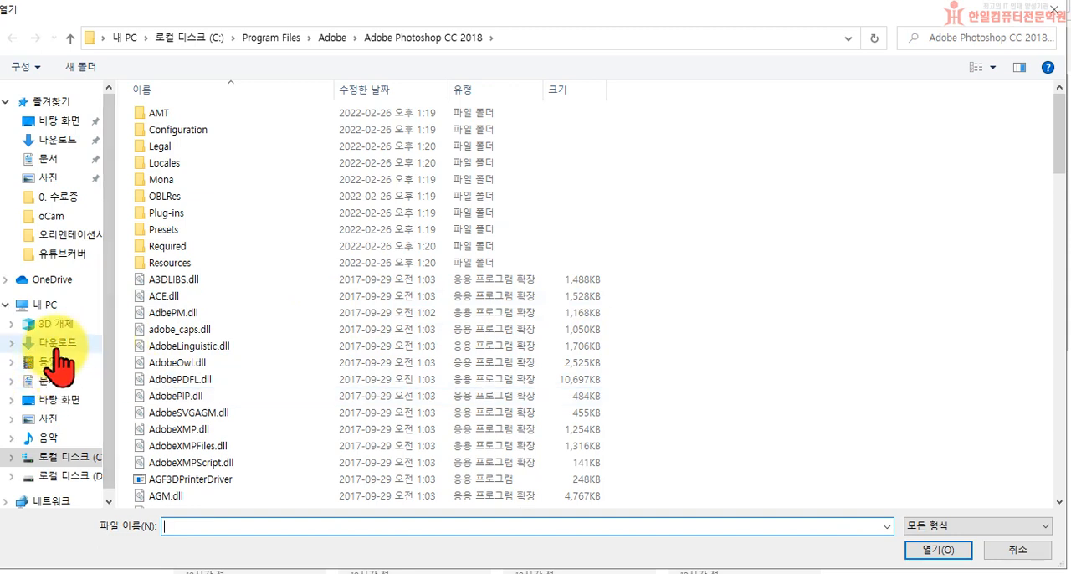
pyautogui.click(48, 121)
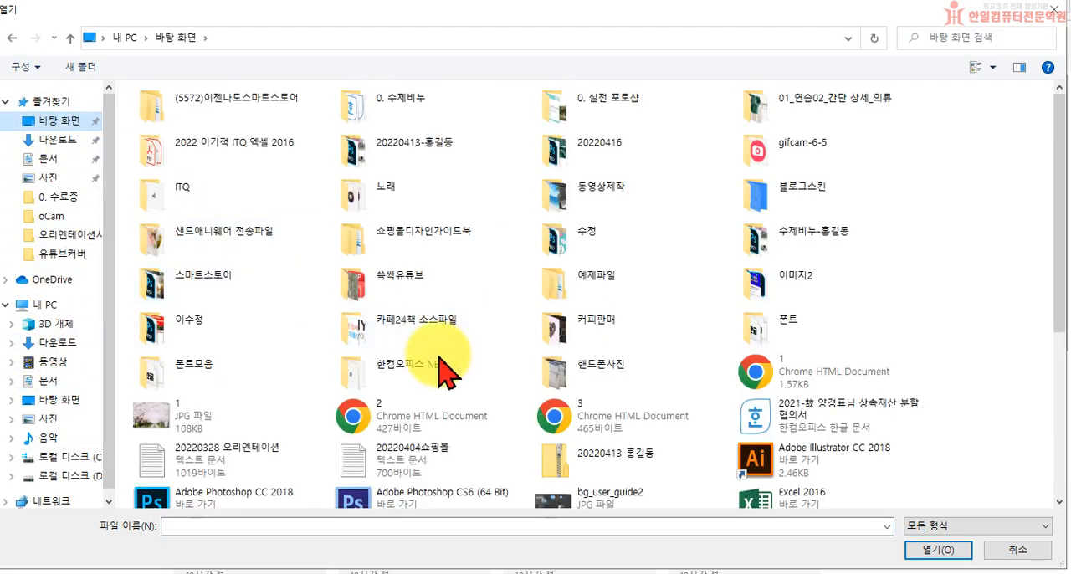
pyautogui.doubleClick(359, 248)
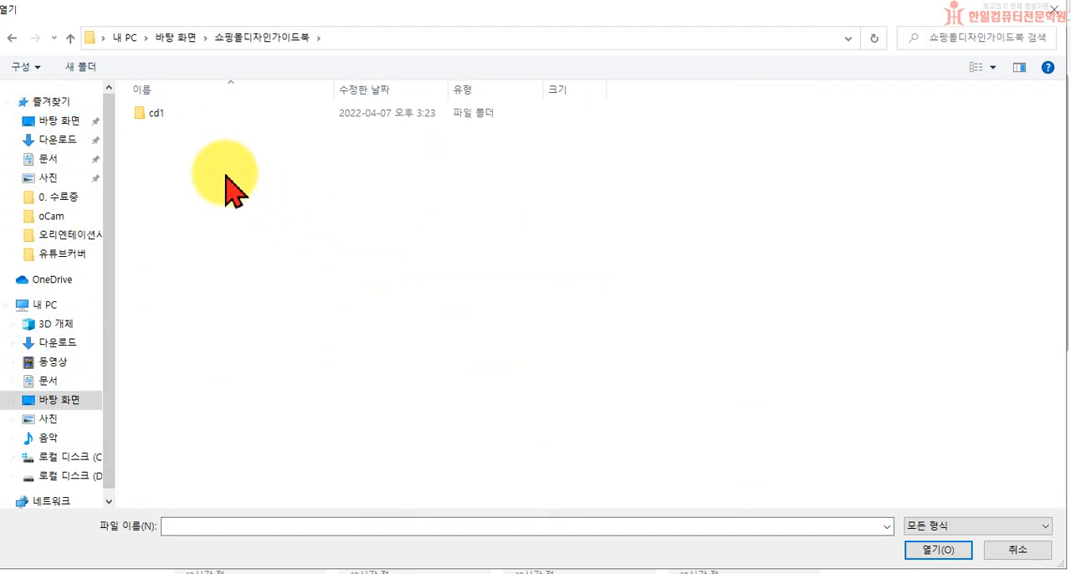
pyautogui.doubleClick(159, 115)
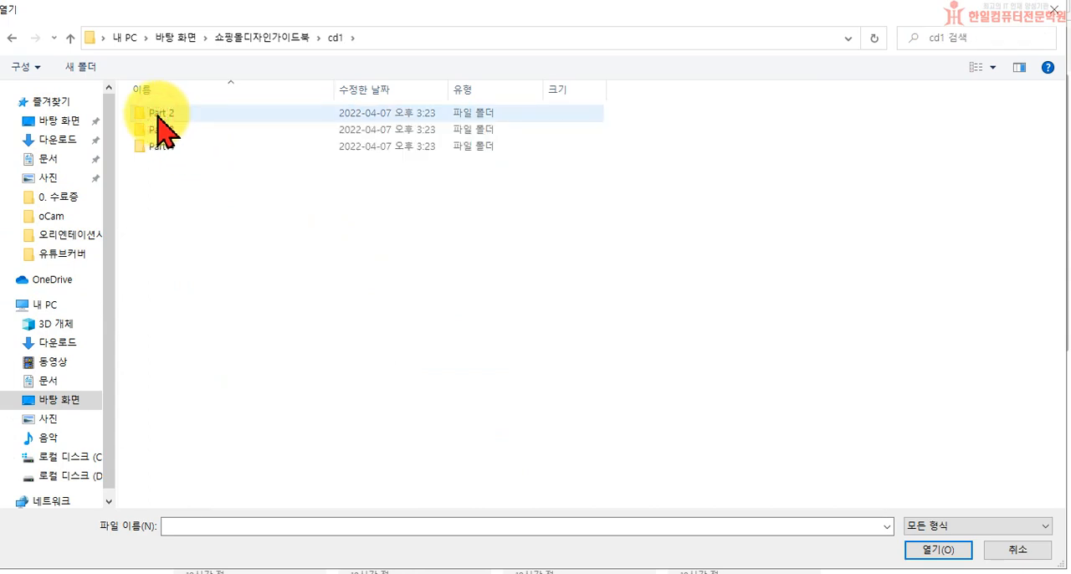
pyautogui.doubleClick(180, 131)
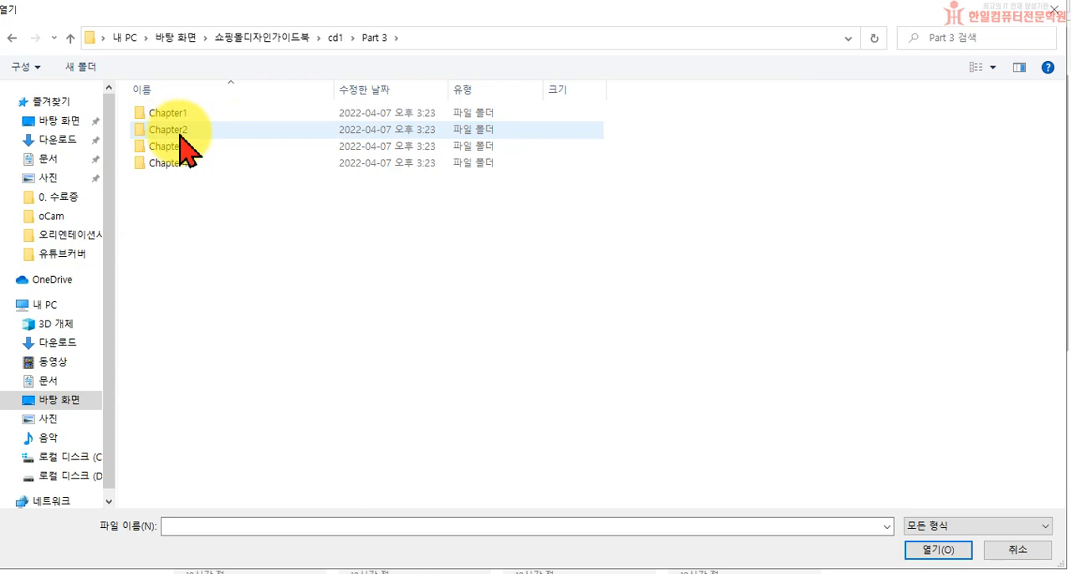
pyautogui.doubleClick(180, 132)
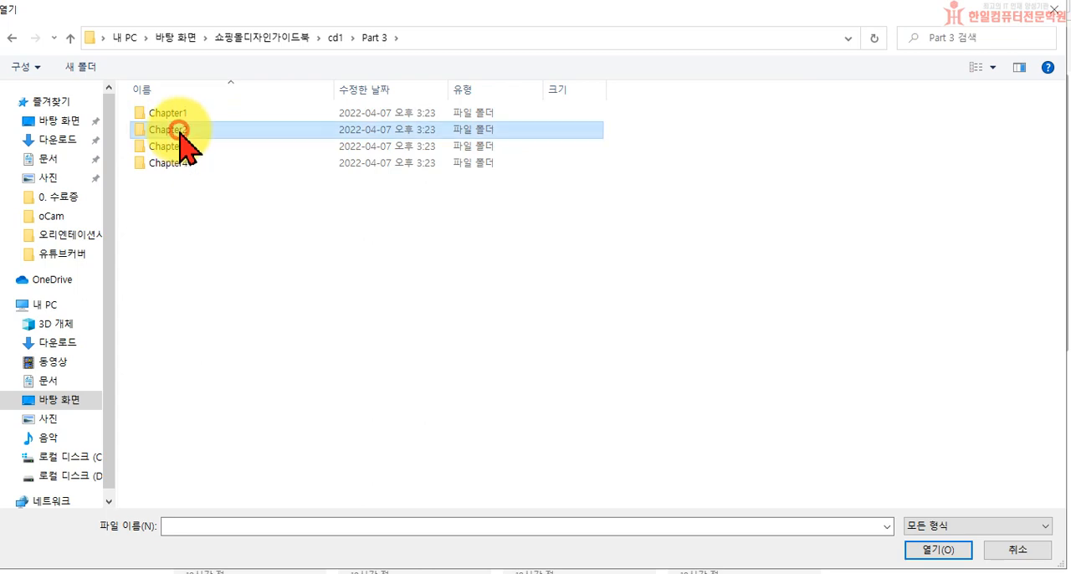
pyautogui.doubleClick(178, 148)
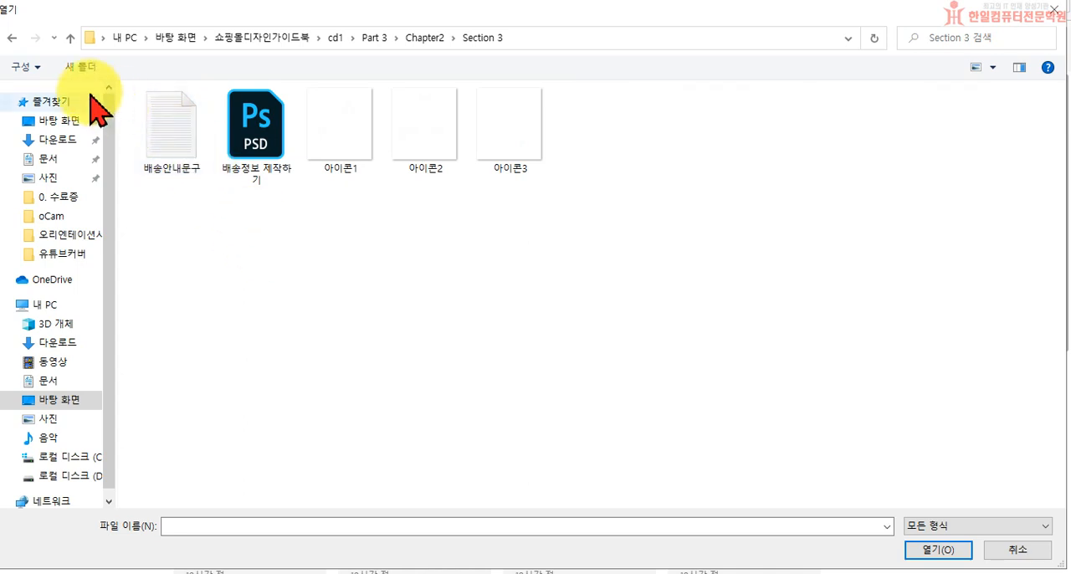
pyautogui.click(11, 38)
pyautogui.click(11, 37)
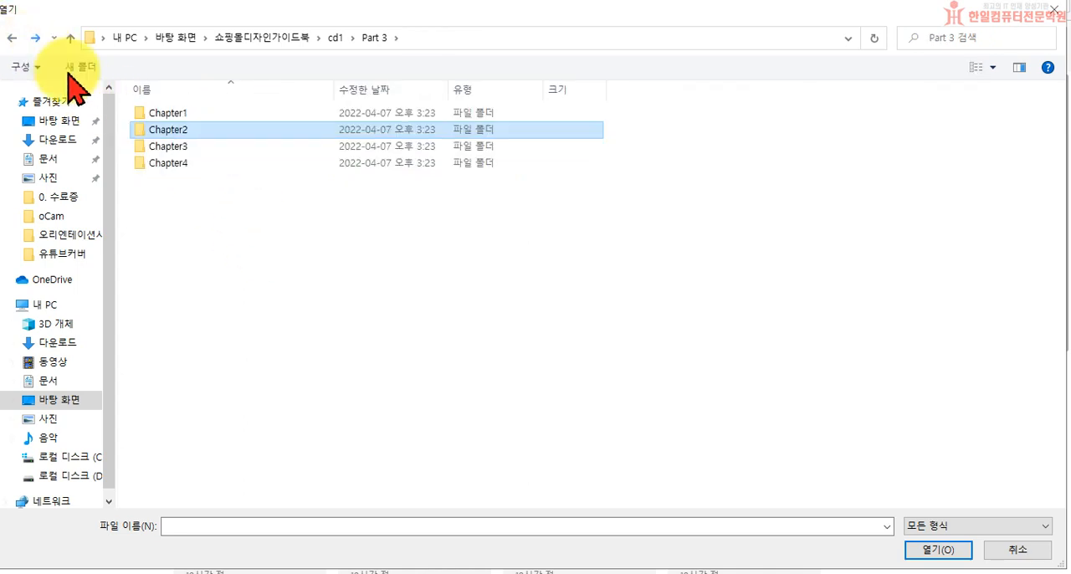
# Step: Open 화장품상세설명.psd from the Section 3 folder of Chapter1
pyautogui.doubleClick(175, 114)
pyautogui.doubleClick(181, 148)
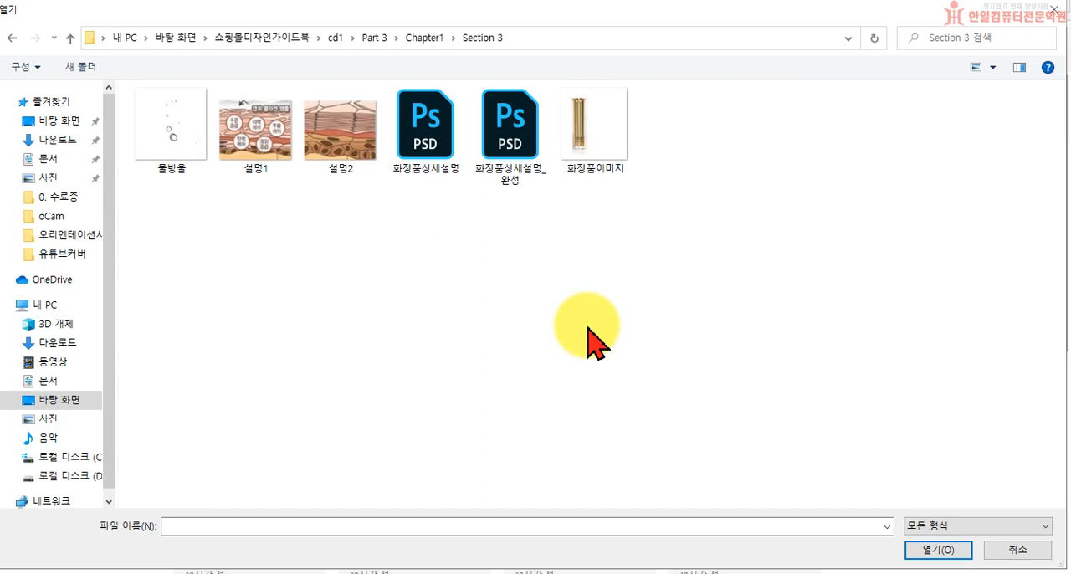
pyautogui.doubleClick(426, 151)
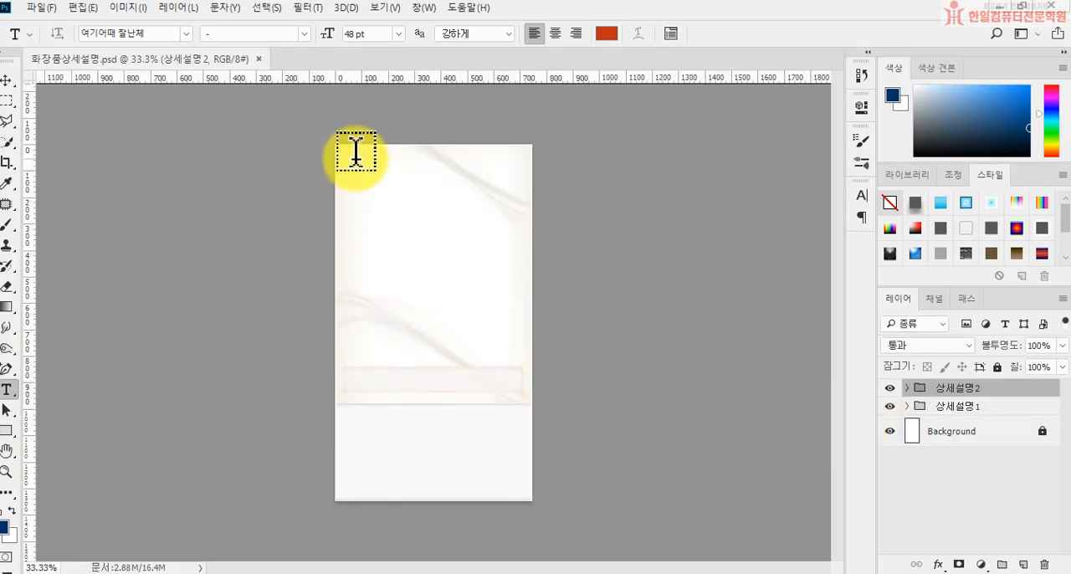
# Step: Examine which parts of the page belong to the 상세설명1 and 상세설명2 groups by switching their visibility off and on
pyautogui.click(908, 406)
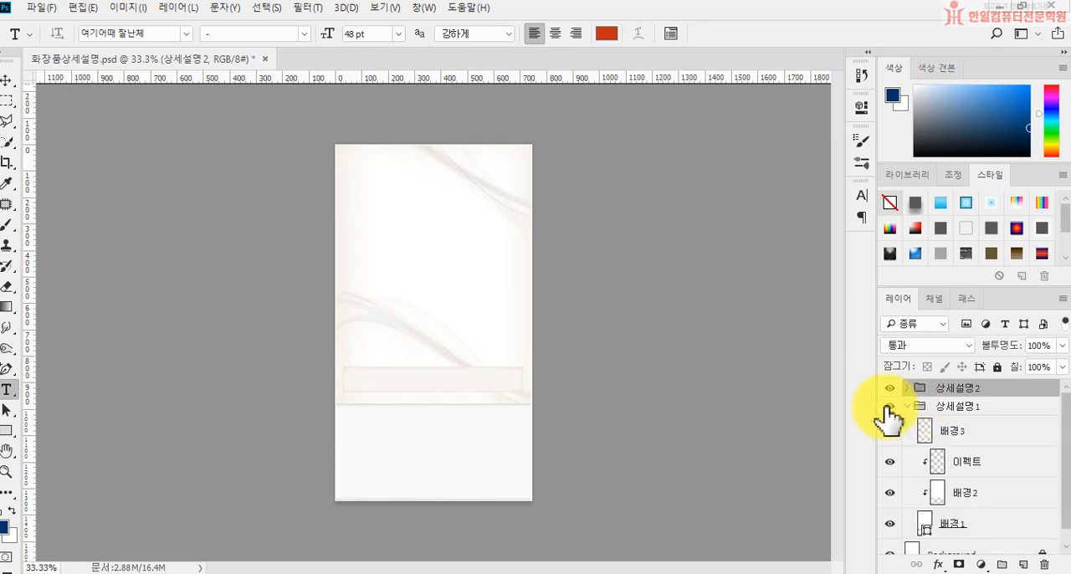
pyautogui.click(889, 406)
pyautogui.click(886, 406)
pyautogui.click(887, 406)
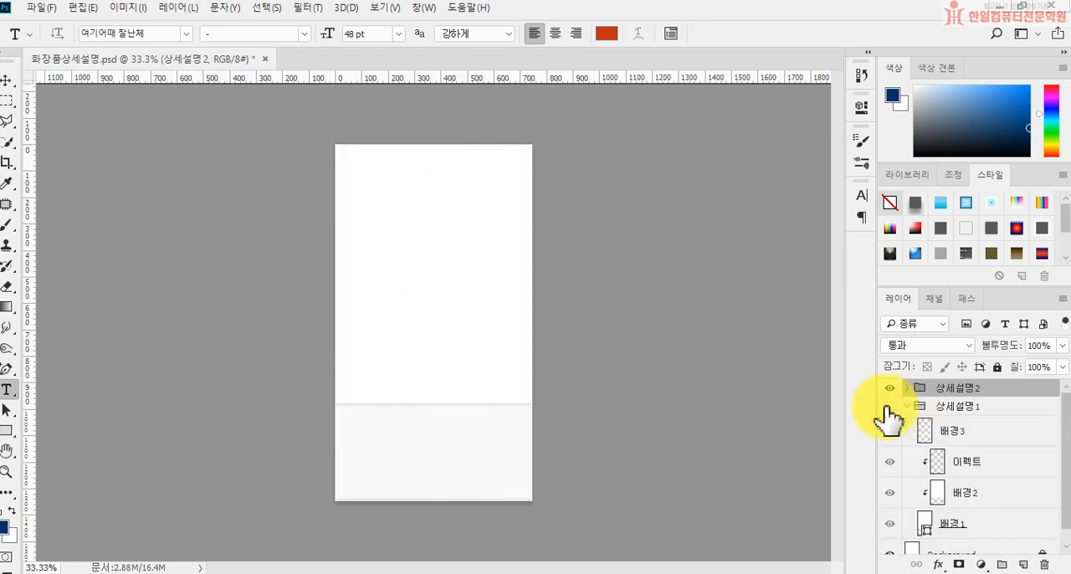
pyautogui.click(887, 406)
pyautogui.click(889, 387)
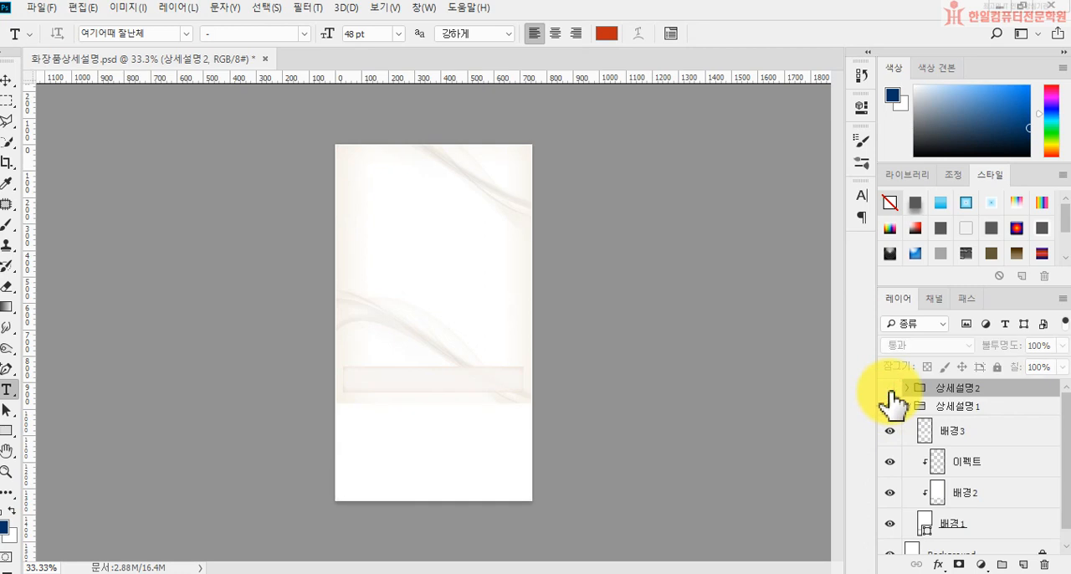
pyautogui.click(889, 387)
pyautogui.click(889, 388)
pyautogui.click(890, 387)
pyautogui.click(889, 388)
pyautogui.click(889, 388)
pyautogui.click(906, 406)
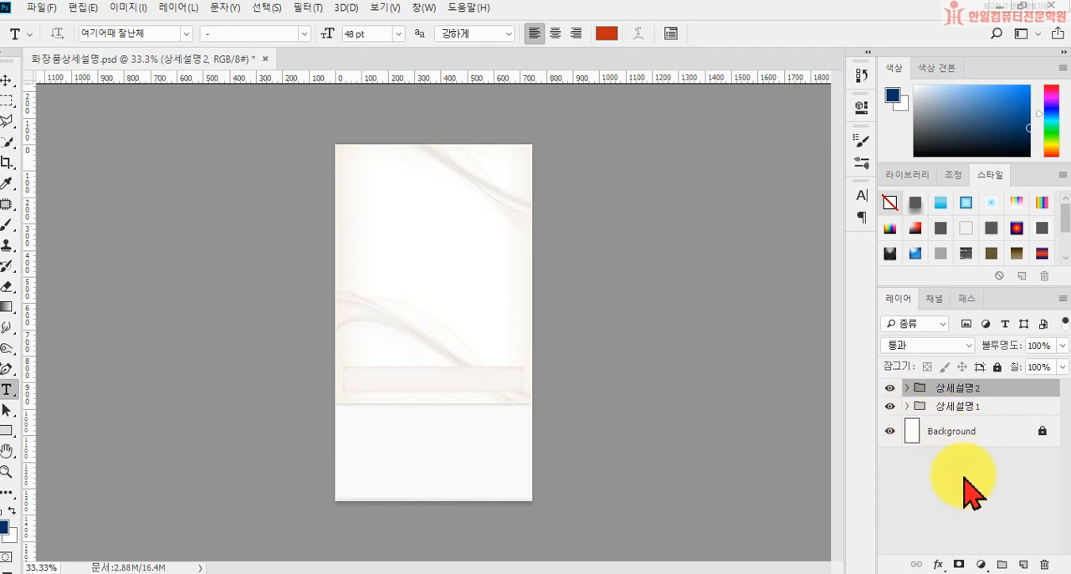
# Step: Start a new text line near the top of the page, directly above the 이펙트 layer in the 상세설명1 group
pyautogui.click(953, 409)
pyautogui.click(908, 406)
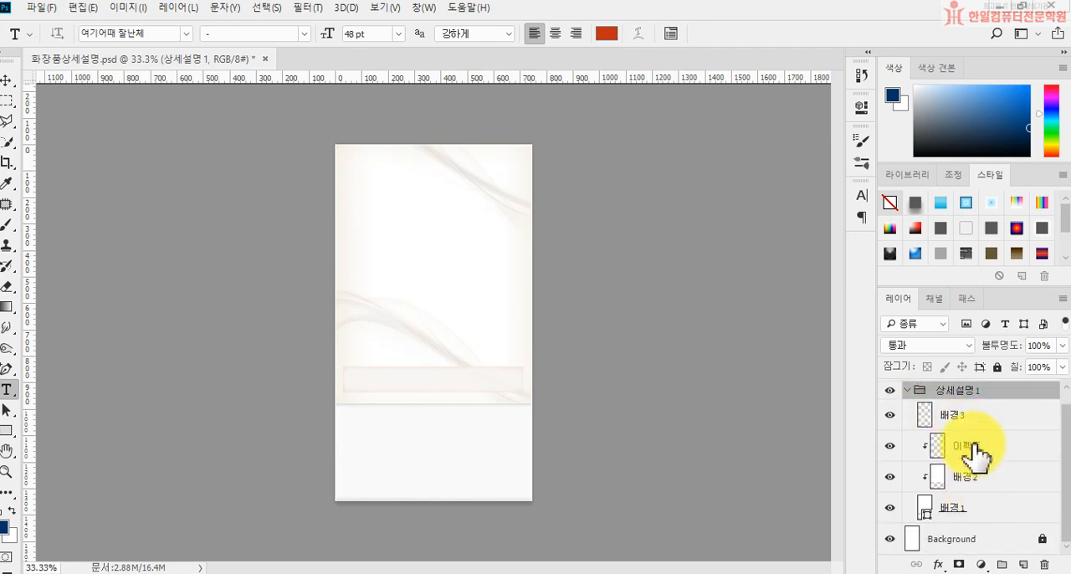
pyautogui.click(973, 451)
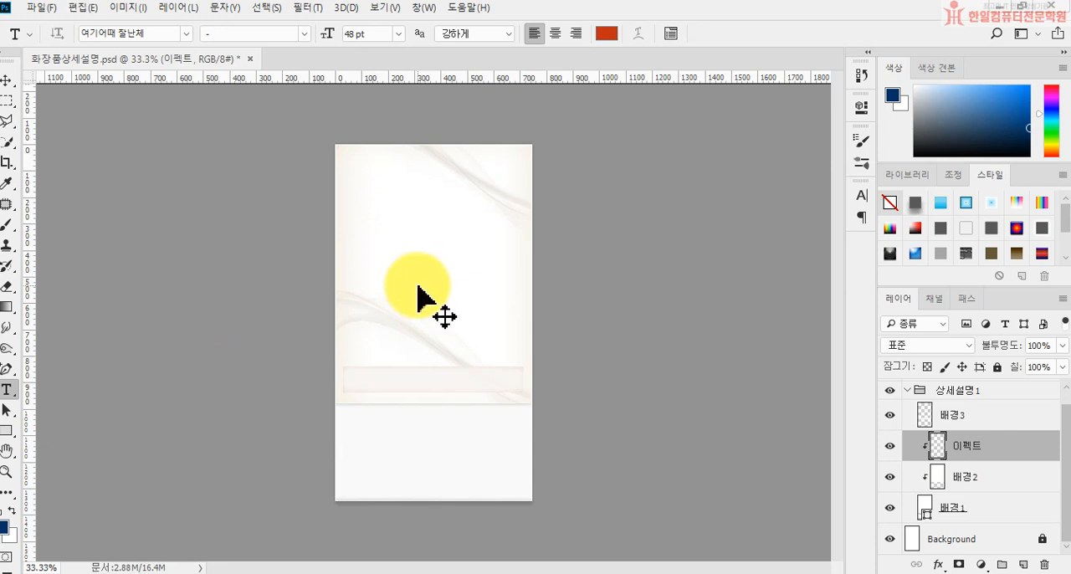
pyautogui.hotkey('ctrl', '1')
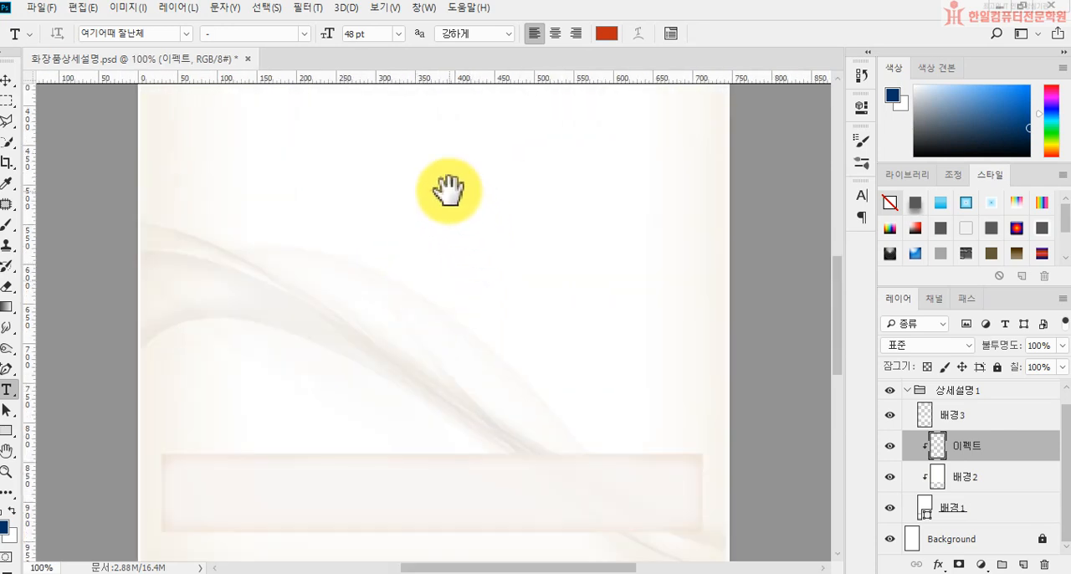
pyautogui.moveTo(444, 189); pyautogui.dragTo(466, 366)
pyautogui.moveTo(438, 253); pyautogui.dragTo(406, 298)
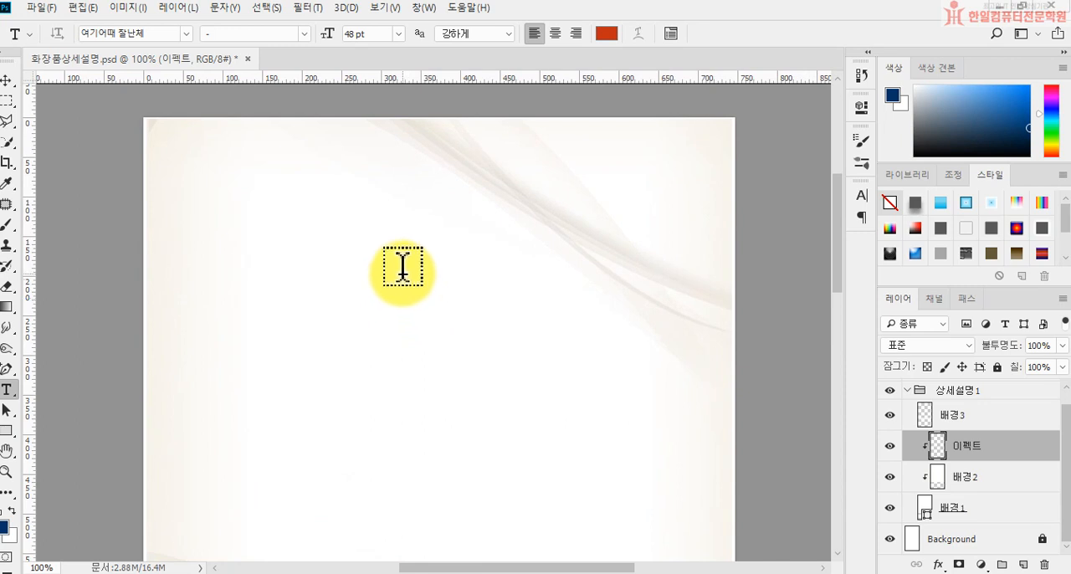
pyautogui.click(271, 199)
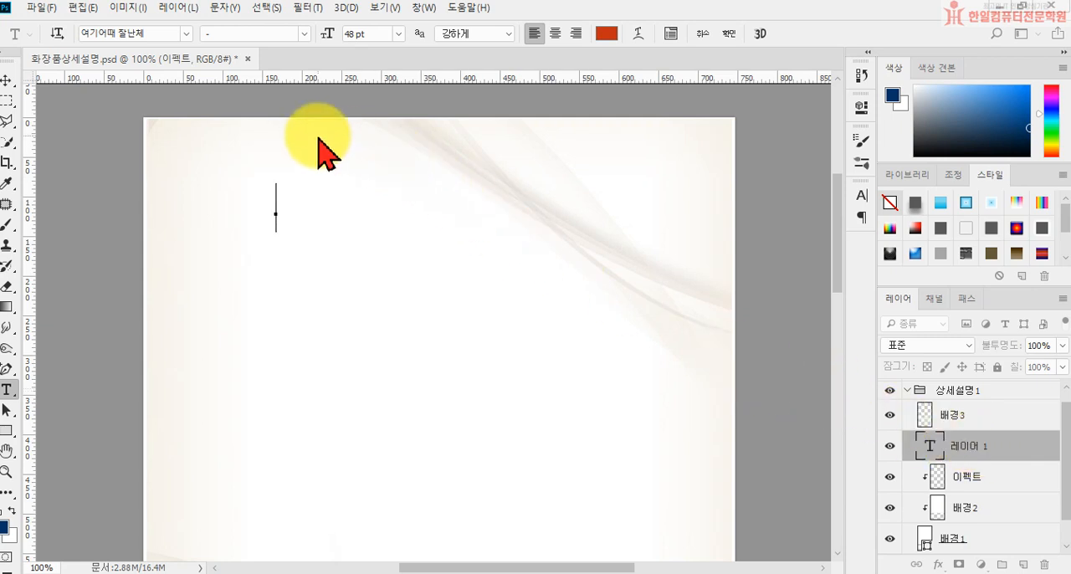
# Step: Set the text to 나눔고딕OTF Regular, 30 pt, in black (000000)
pyautogui.click(185, 33)
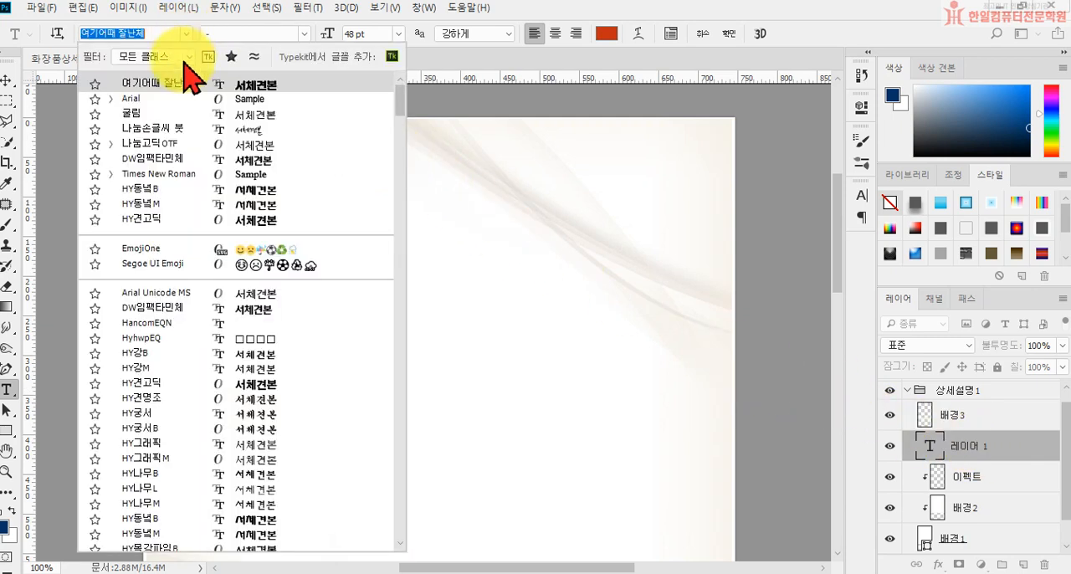
pyautogui.click(170, 144)
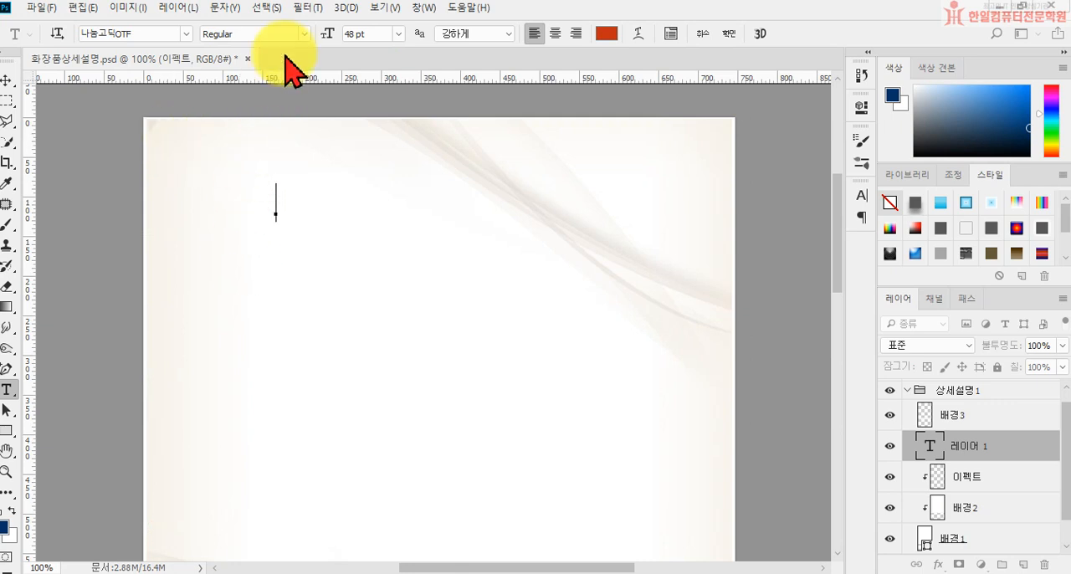
pyautogui.click(399, 34)
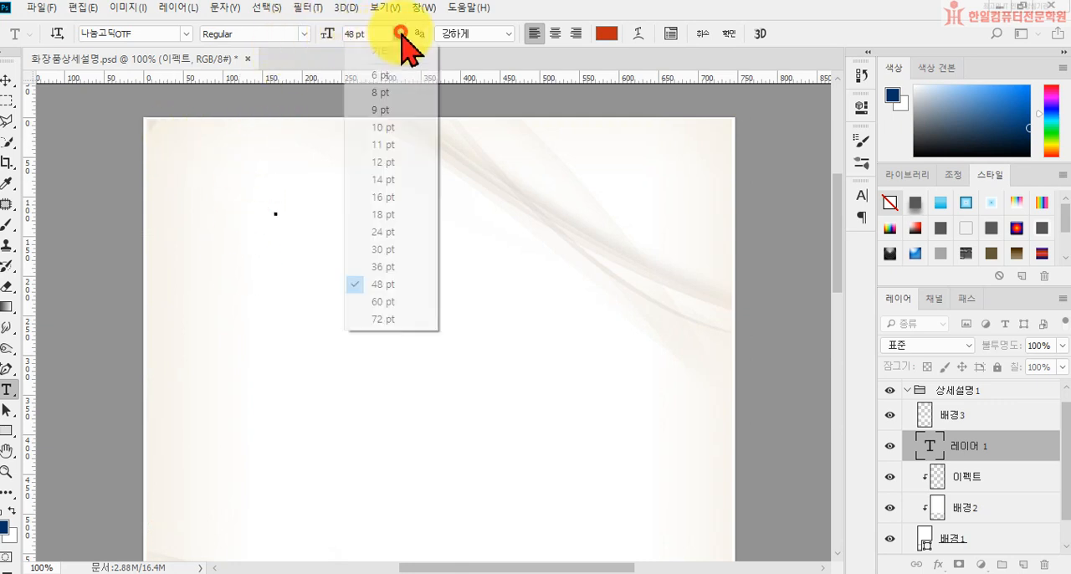
pyautogui.click(400, 249)
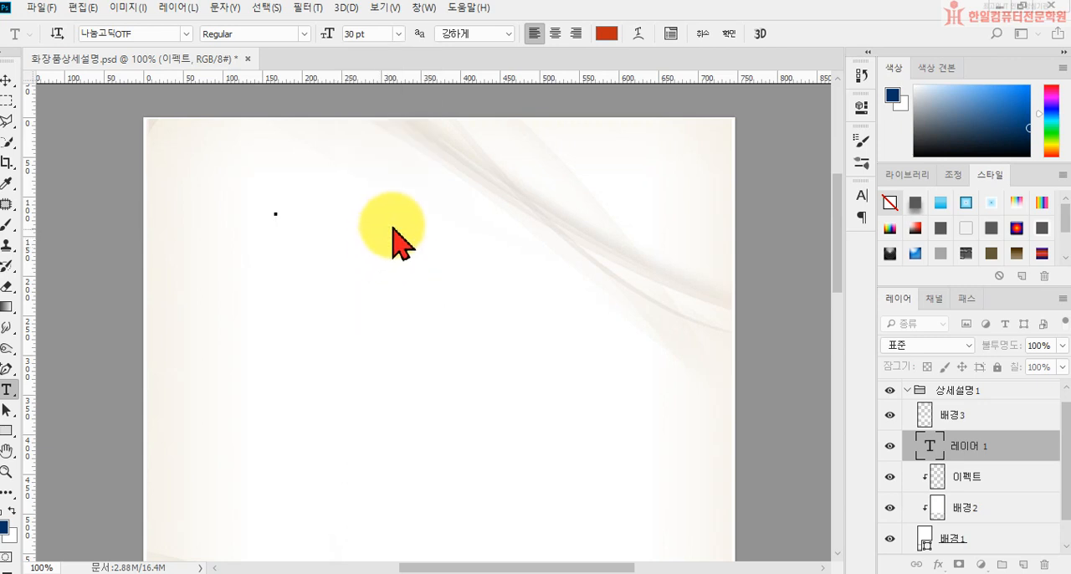
pyautogui.click(606, 35)
pyautogui.write('000000')
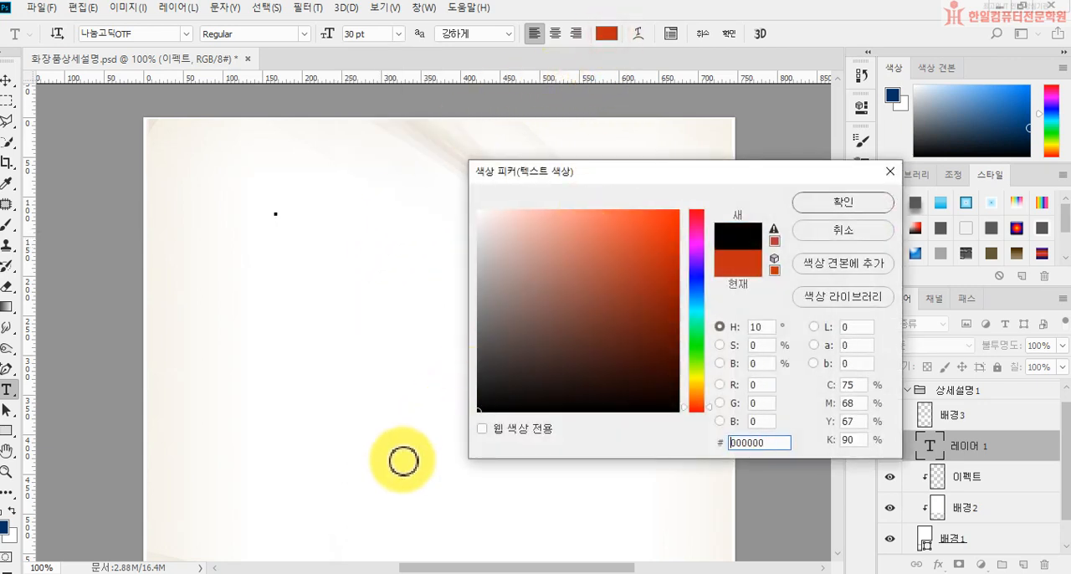
pyautogui.click(870, 207)
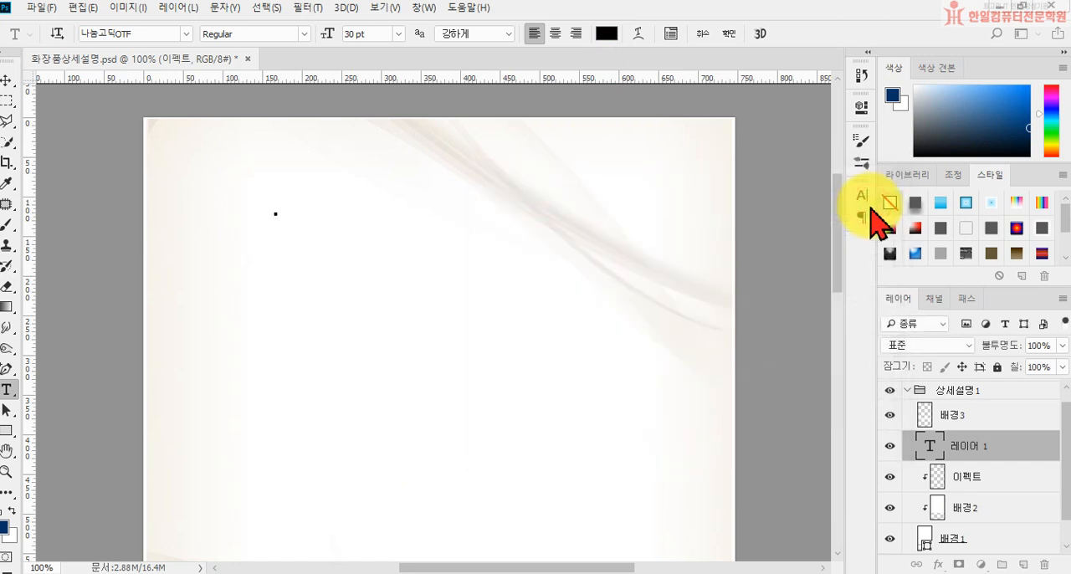
# Step: Enter the heading "더블유투에이, 콜라겐 앰플!" and commit the text
pyautogui.write('ej')
pyautogui.press('BackSpace')
pyautogui.press('BackSpace')
pyautogui.write('ㄷ')
pyautogui.press('BackSpace')
pyautogui.press('BackSpace')
pyautogui.write('더블유')
pyautogui.write('통')
pyautogui.write('에이')
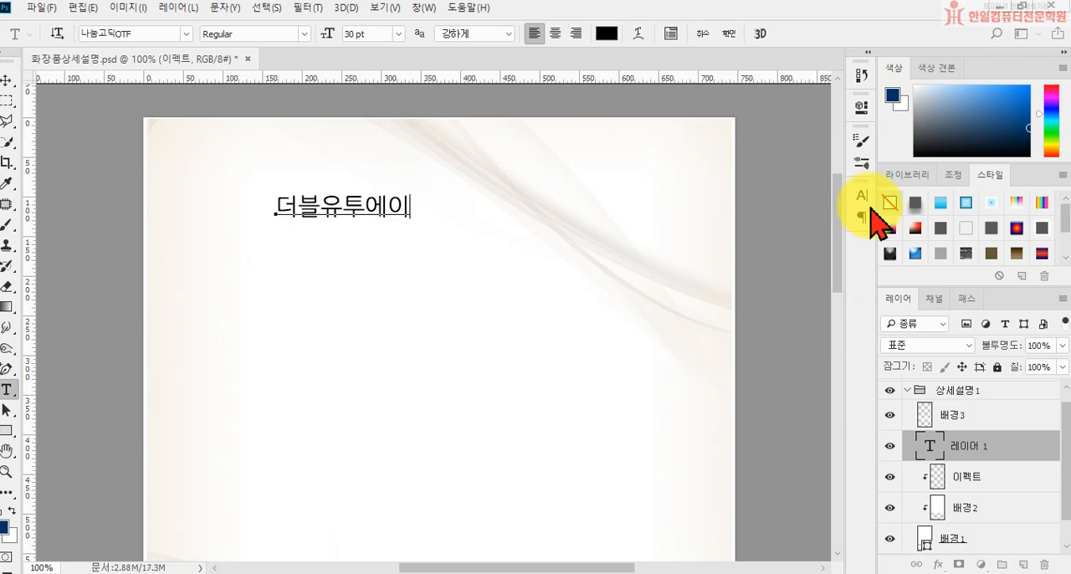
pyautogui.write(', 콜라겐 엠플!')
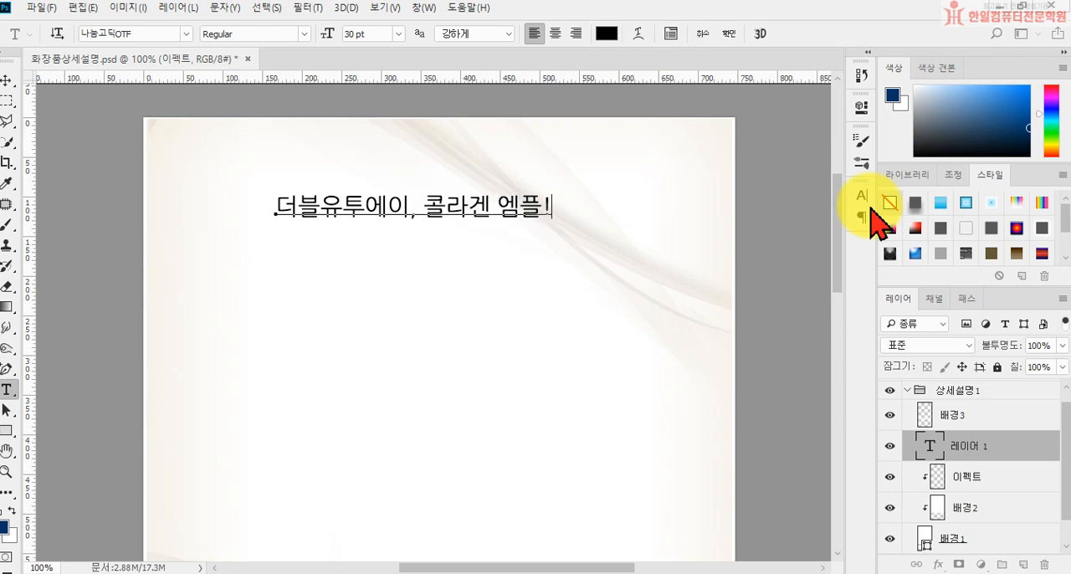
pyautogui.hotkey('ctrl', 'Return')
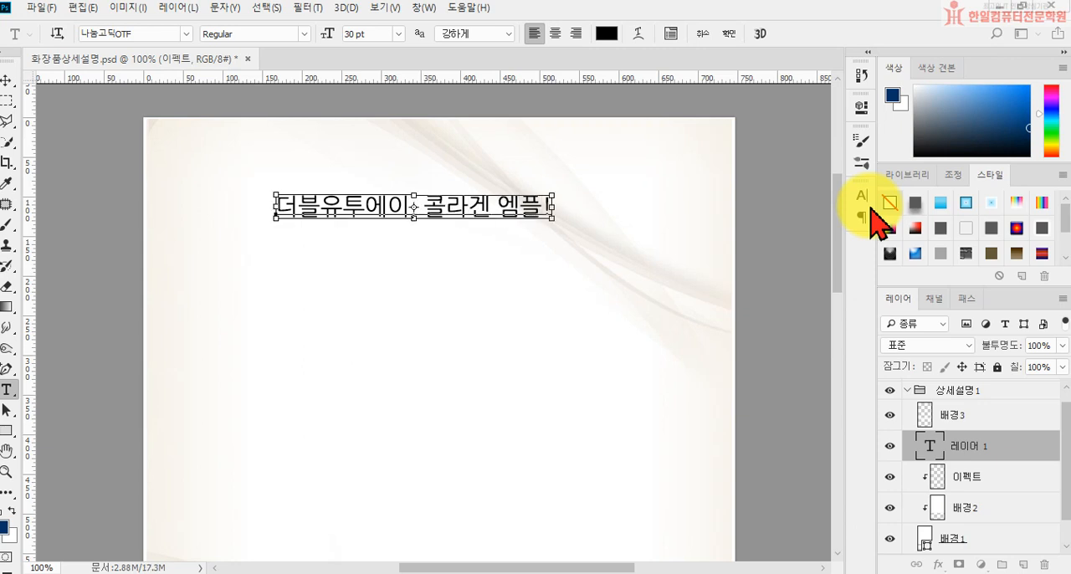
pyautogui.press('BackSpace')
pyautogui.press('BackSpace')
pyautogui.press('BackSpace')
pyautogui.write('앰플!')
pyautogui.press('ctrl')
pyautogui.hotkey('ctrl', 'Return')
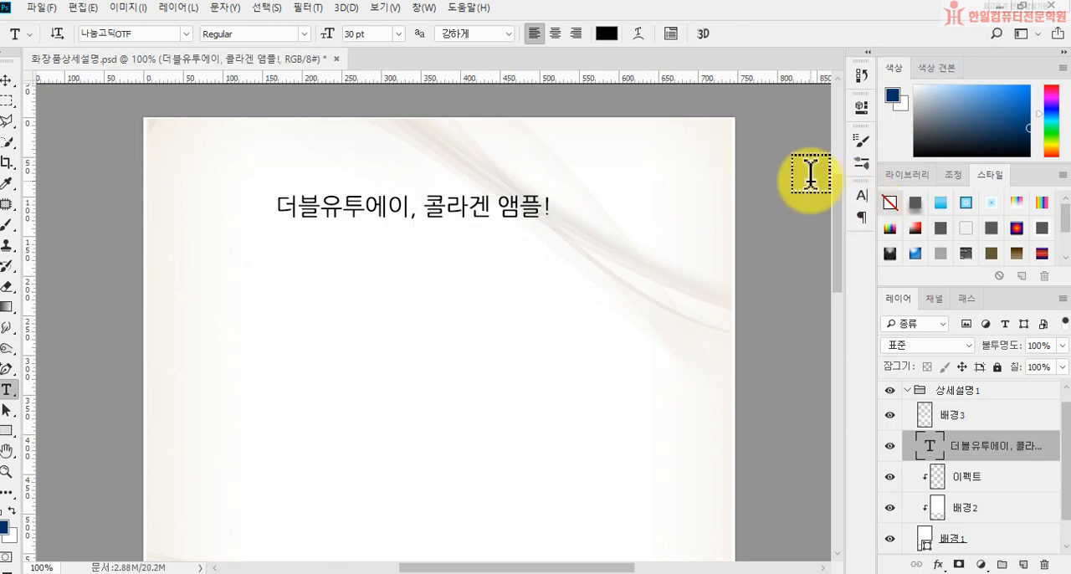
# Step: Start a new text line just below the Korean heading and set its font size to 50 pt
pyautogui.click(243, 251)
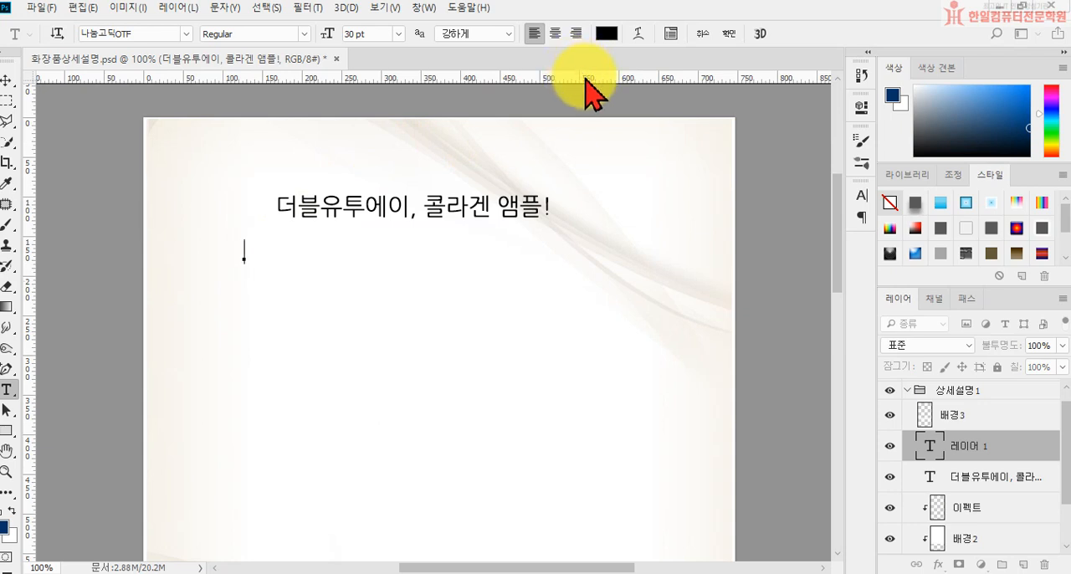
pyautogui.click(398, 34)
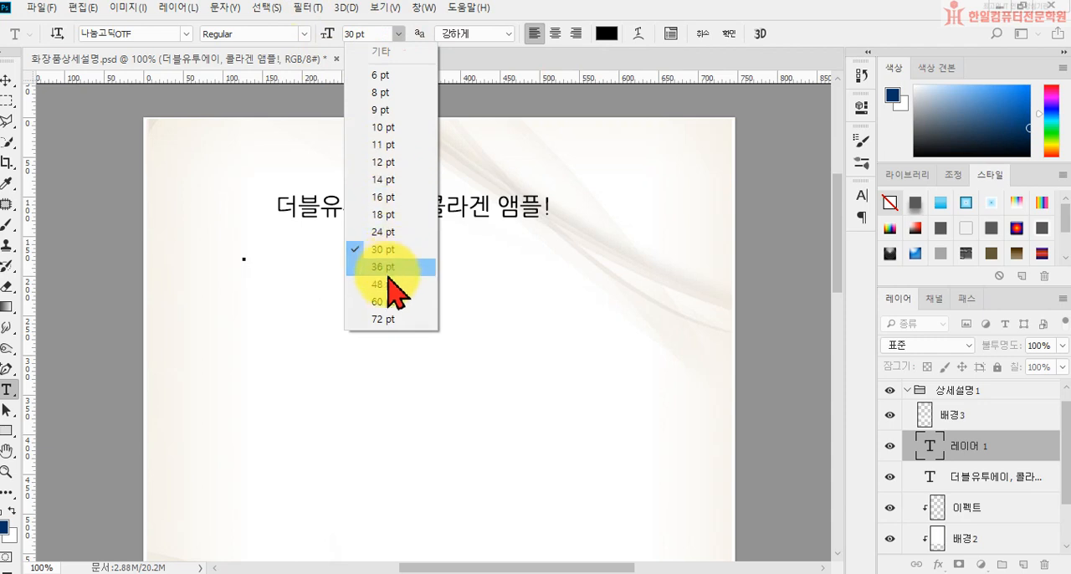
pyautogui.click(362, 36)
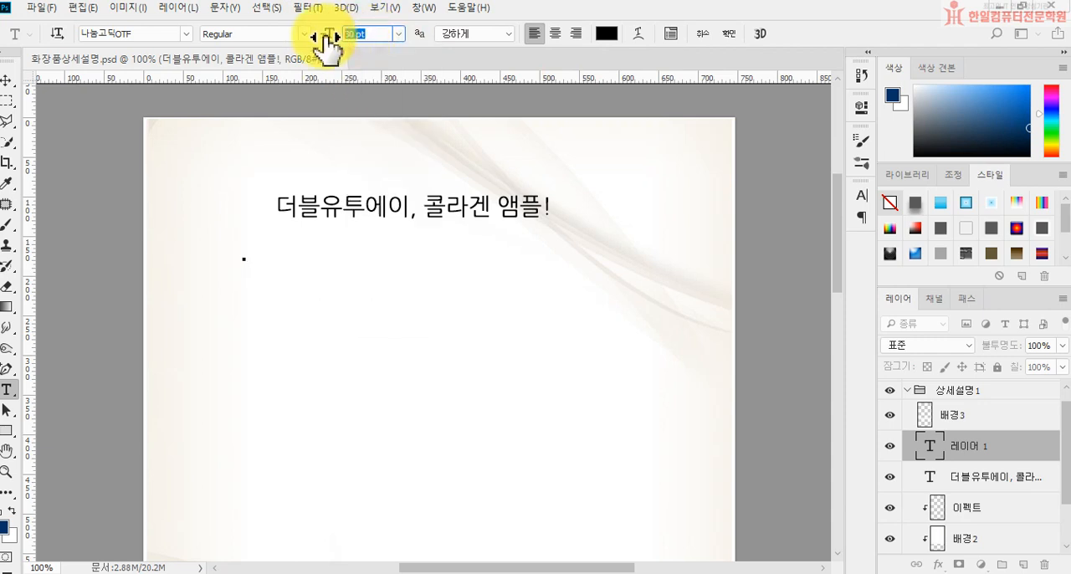
pyautogui.write('50')
pyautogui.press('Return')
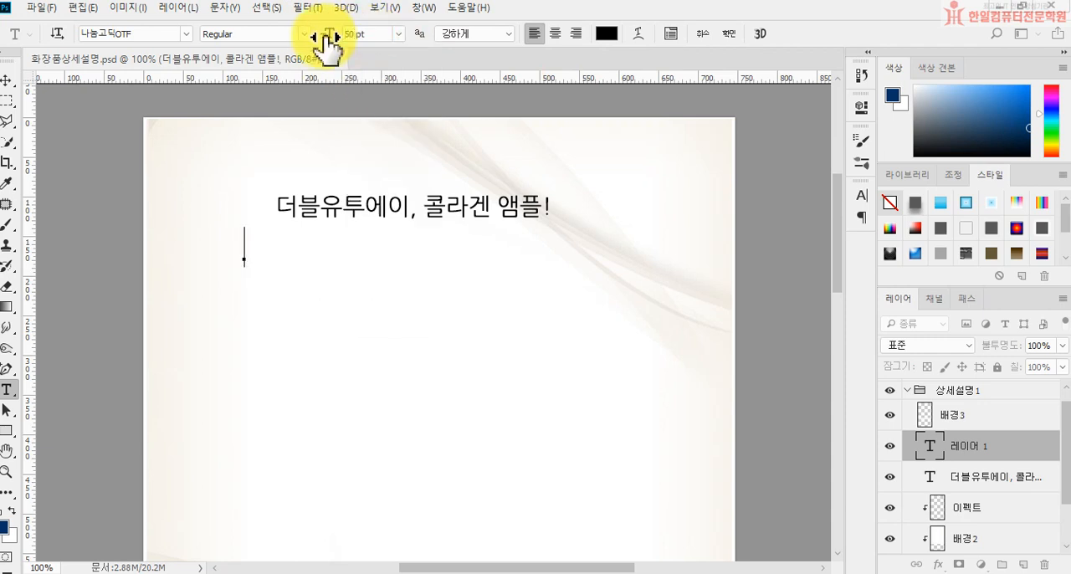
# Step: Enter the title "Exwaa Collagen Ampoule" and commit the text
pyautogui.write('ㄷ')
pyautogui.press('BackSpace')
pyautogui.write('Ex')
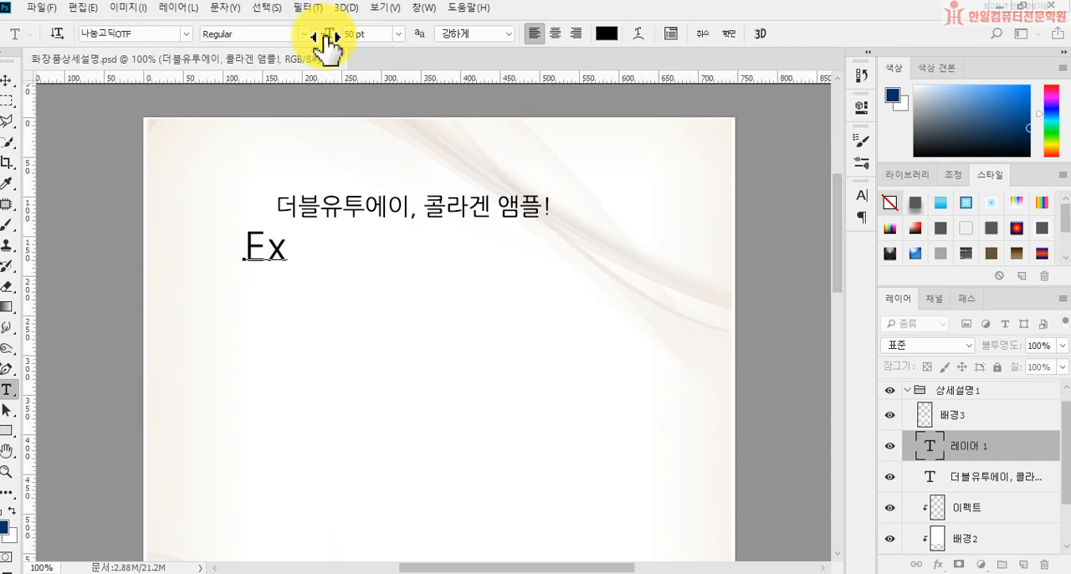
pyautogui.write('waa ')
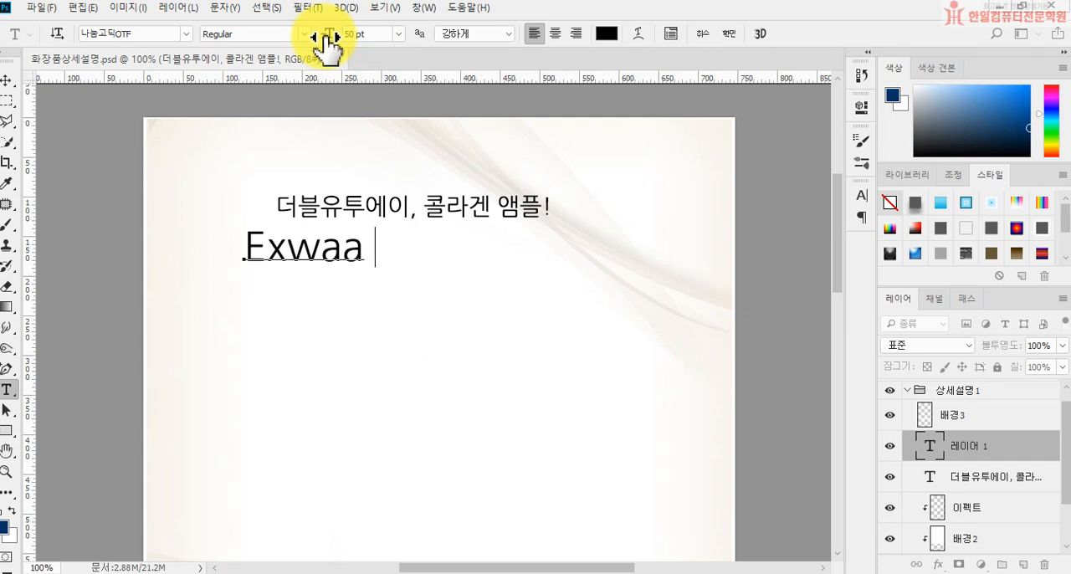
pyautogui.write('Collagen')
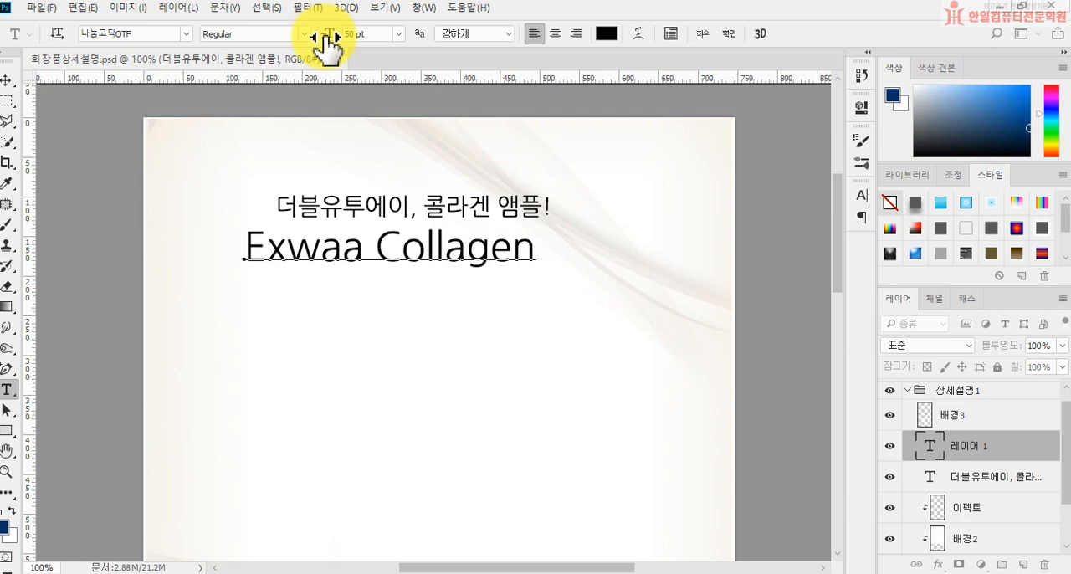
pyautogui.write(' Ample')
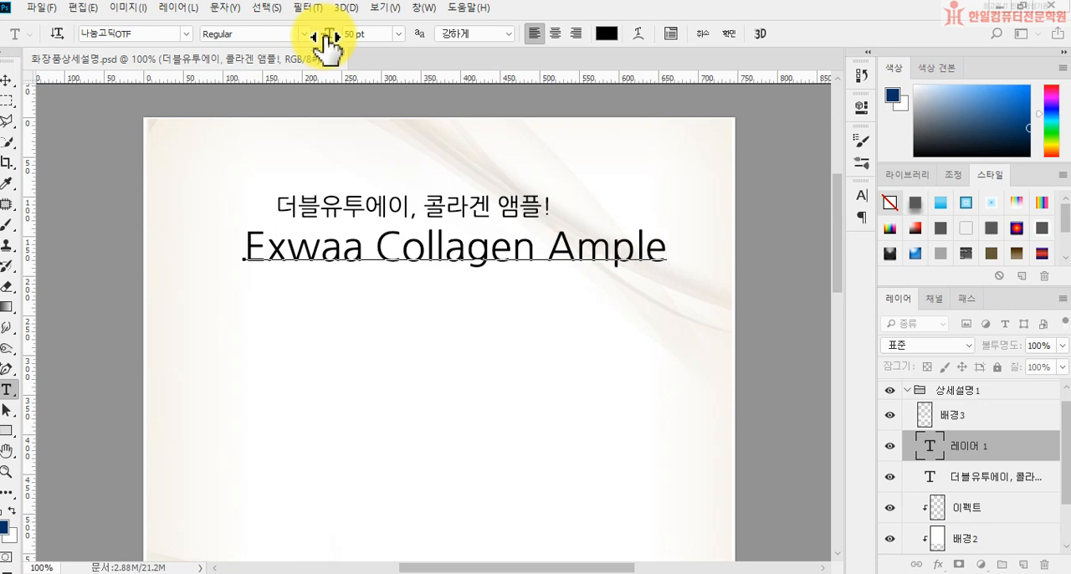
pyautogui.press('BackSpace')
pyautogui.press('BackSpace')
pyautogui.write('p')
pyautogui.press('BackSpace')
pyautogui.write('l')
pyautogui.press('BackSpace')
pyautogui.write('oule')
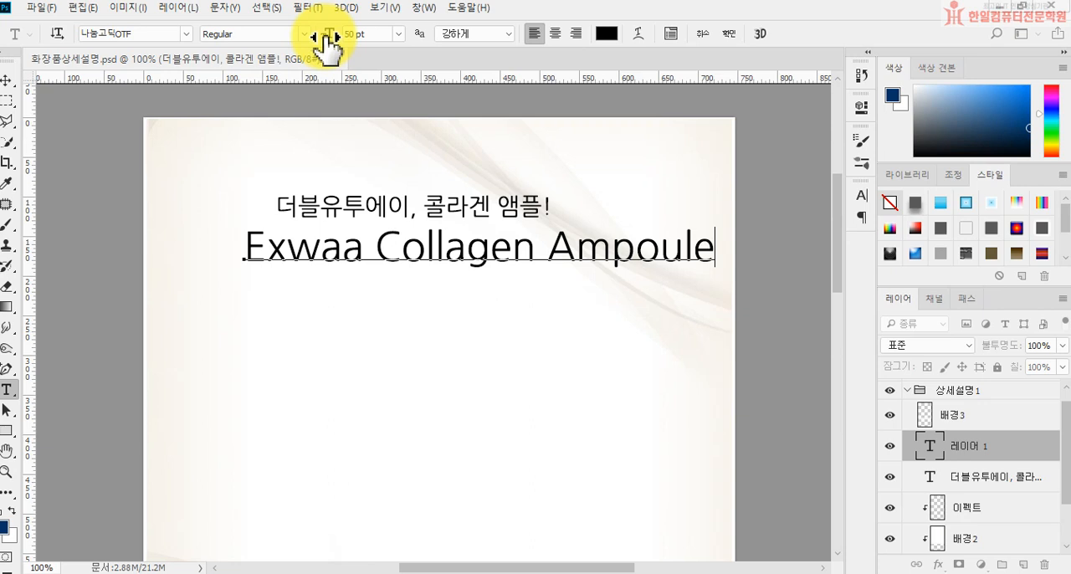
pyautogui.hotkey('ctrl', 'Return')
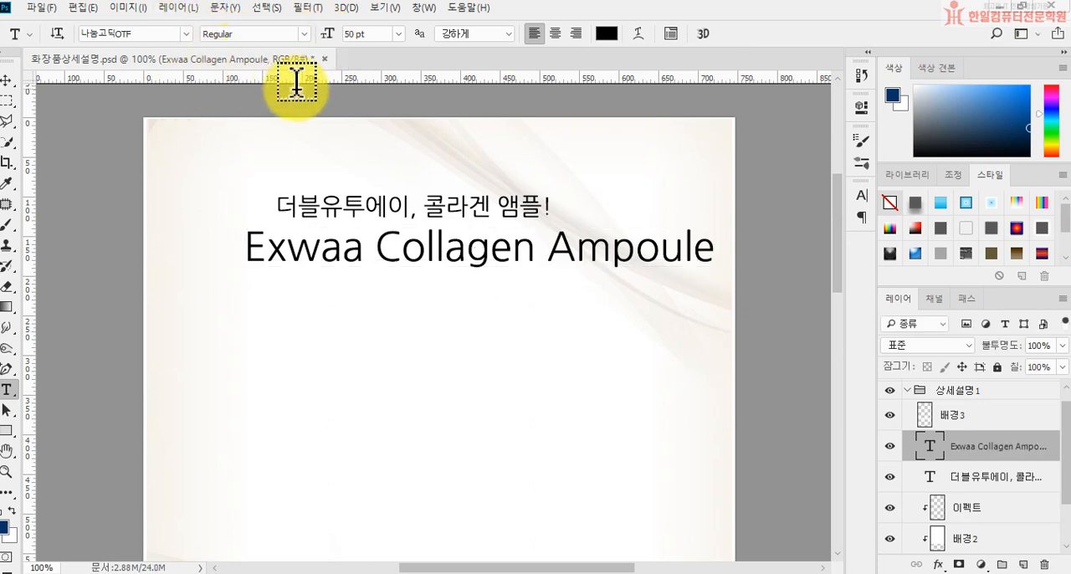
# Step: Colour the words "Exwaa Collagen" in the title orange with the hex value c47608
pyautogui.moveTo(250, 249); pyautogui.dragTo(536, 248)
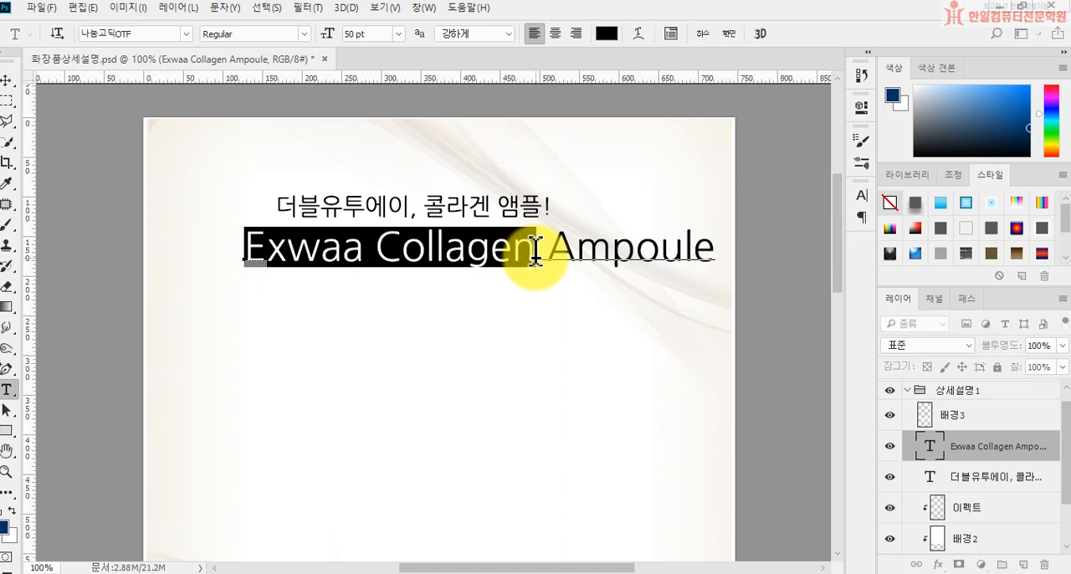
pyautogui.click(606, 35)
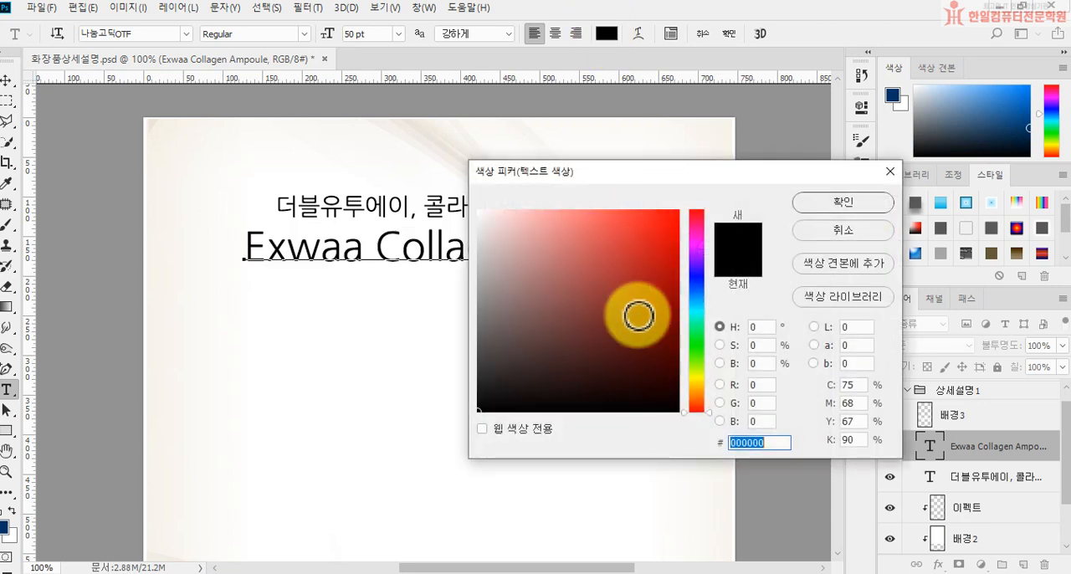
pyautogui.write('0')
pyautogui.write('476098')
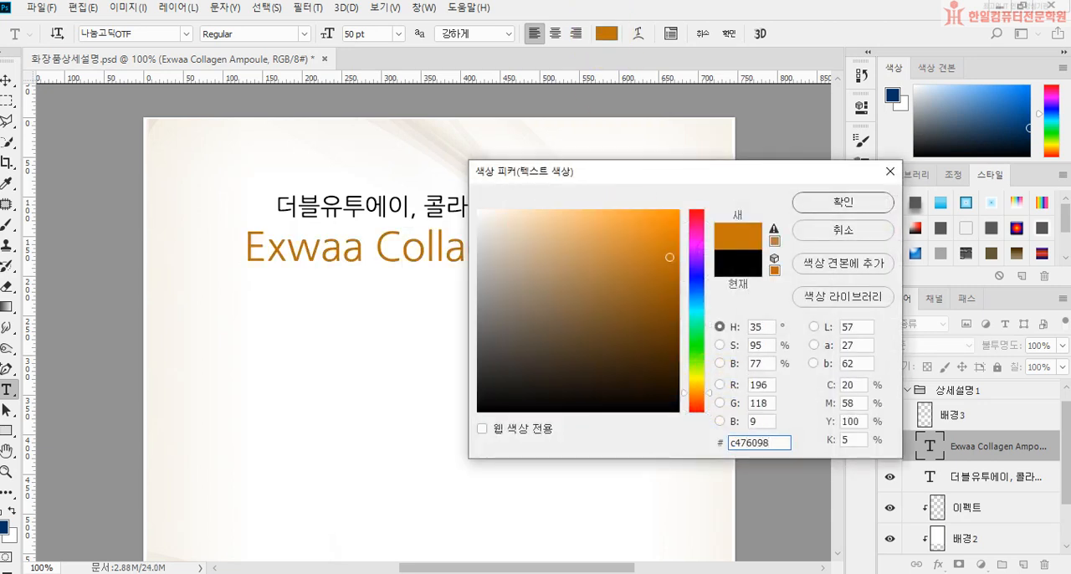
pyautogui.press('BackSpace')
pyautogui.press('BackSpace')
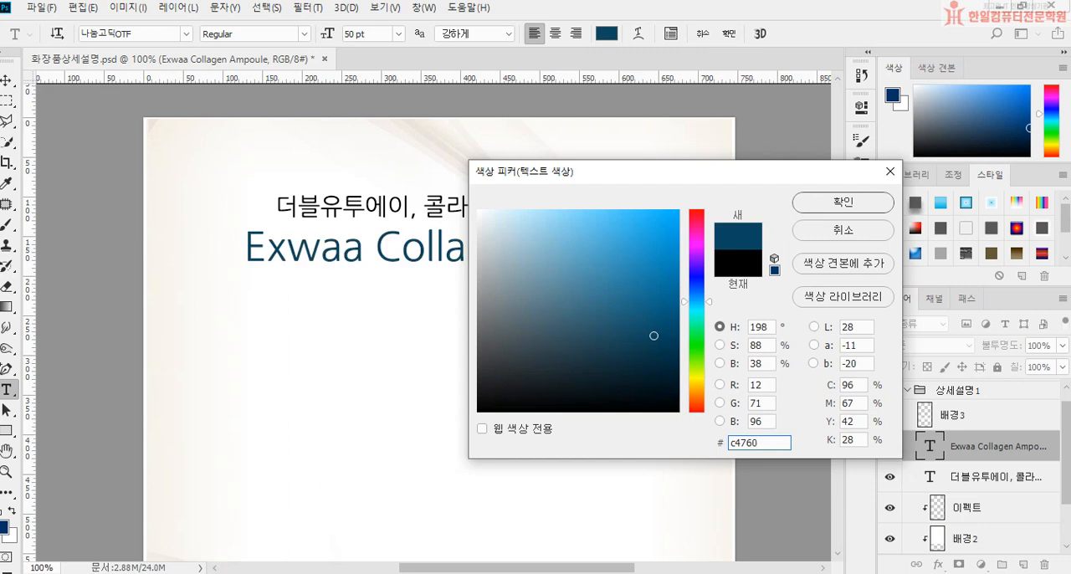
pyautogui.write('8')
pyautogui.press('Return')
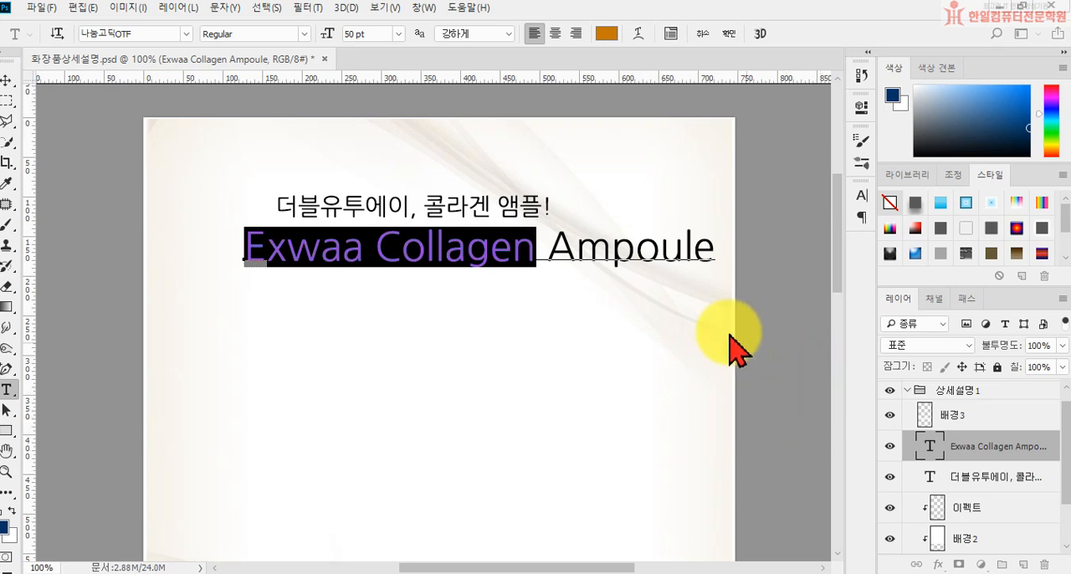
# Step: Colour the word "Ampoule" dark brown with the hex value 4a3a2d and commit the text edit
pyautogui.moveTo(548, 244); pyautogui.dragTo(788, 245)
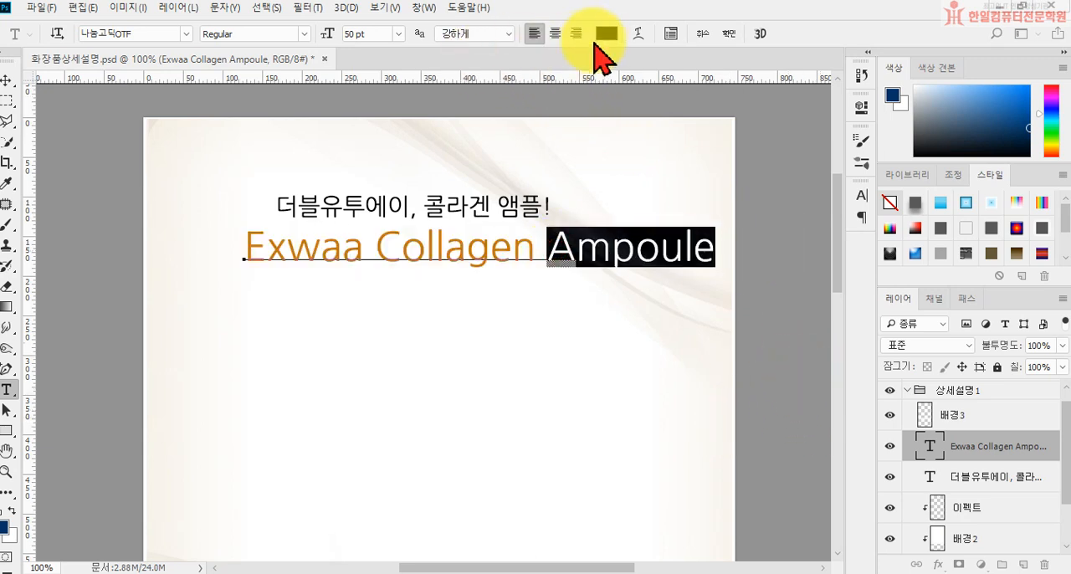
pyautogui.click(607, 34)
pyautogui.write('4a')
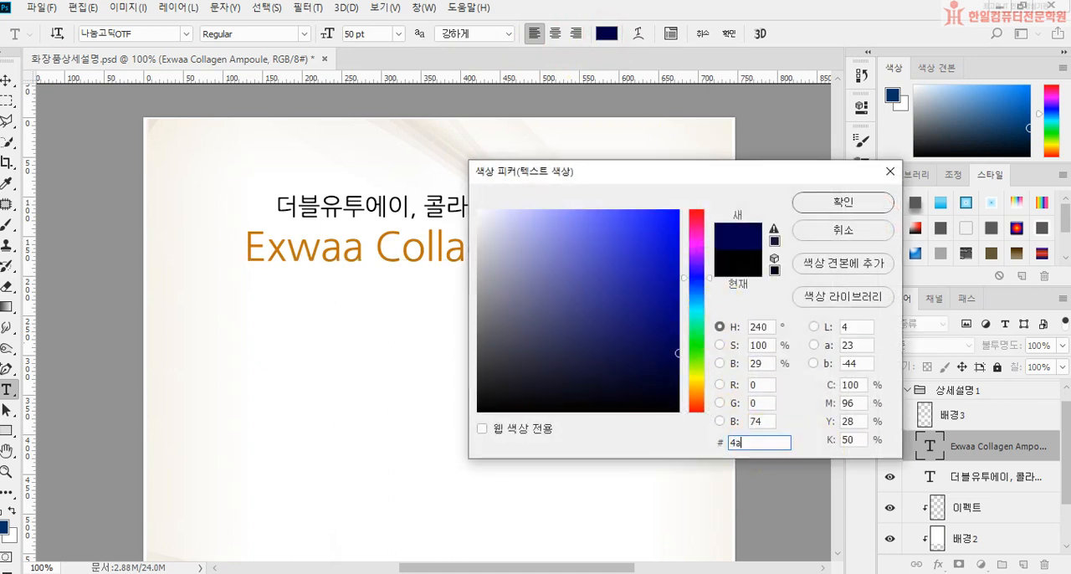
pyautogui.write('3a')
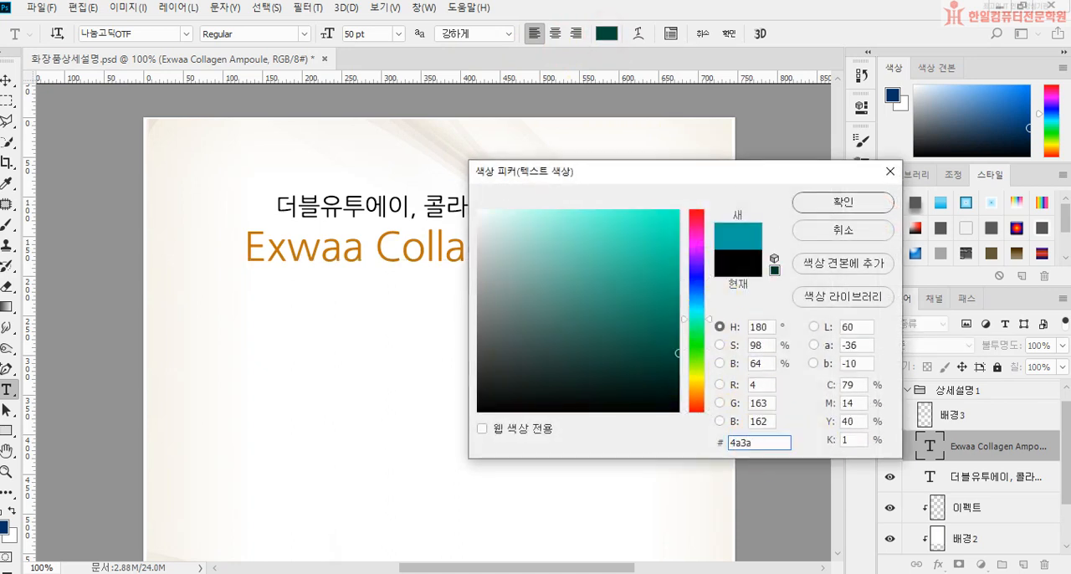
pyautogui.write('2d')
pyautogui.press('Return')
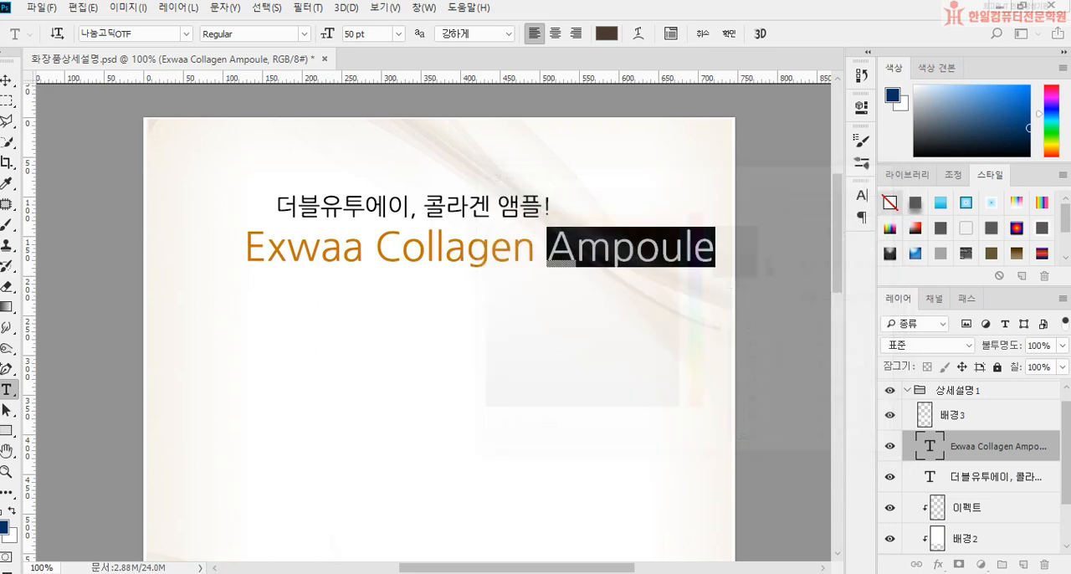
pyautogui.click(726, 35)
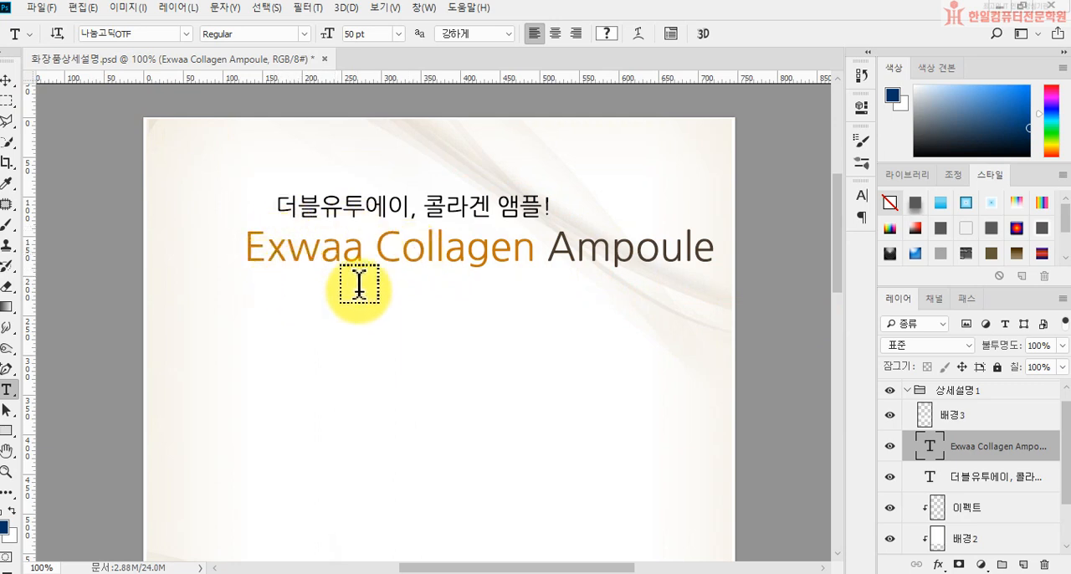
# Step: Centre both heading text layers horizontally on the whole canvas, leaving no selection active
pyautogui.keyDown('shift'); pyautogui.click(1014, 479); pyautogui.keyUp('shift')
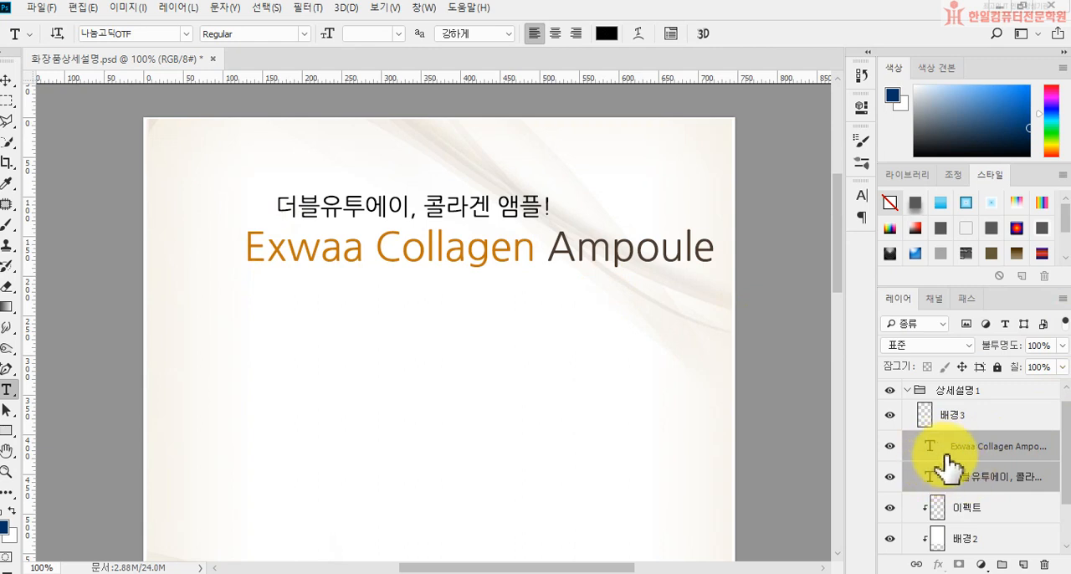
pyautogui.hotkey('ctrl', 'a')
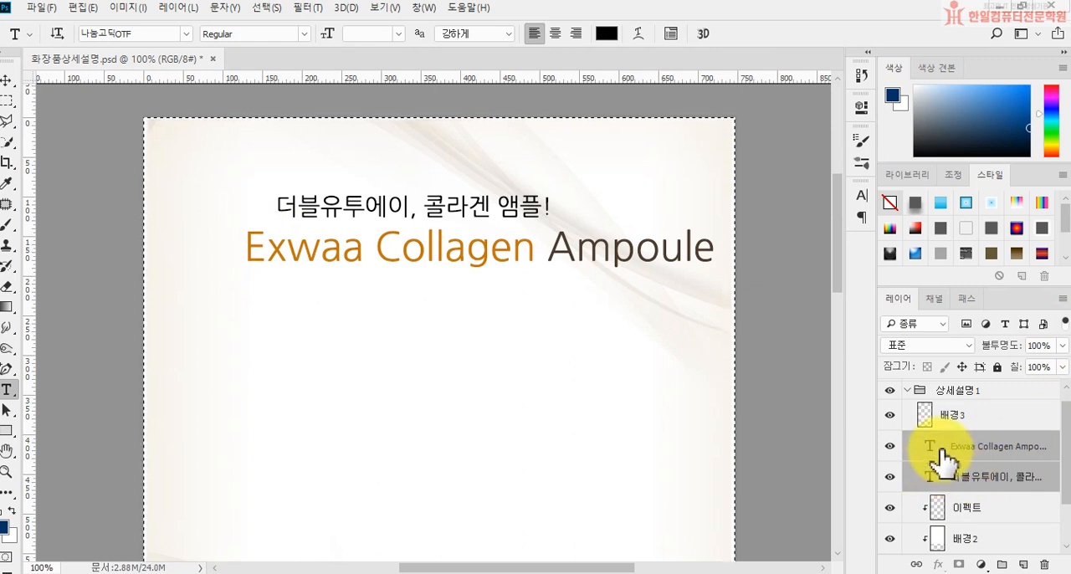
pyautogui.click(8, 80)
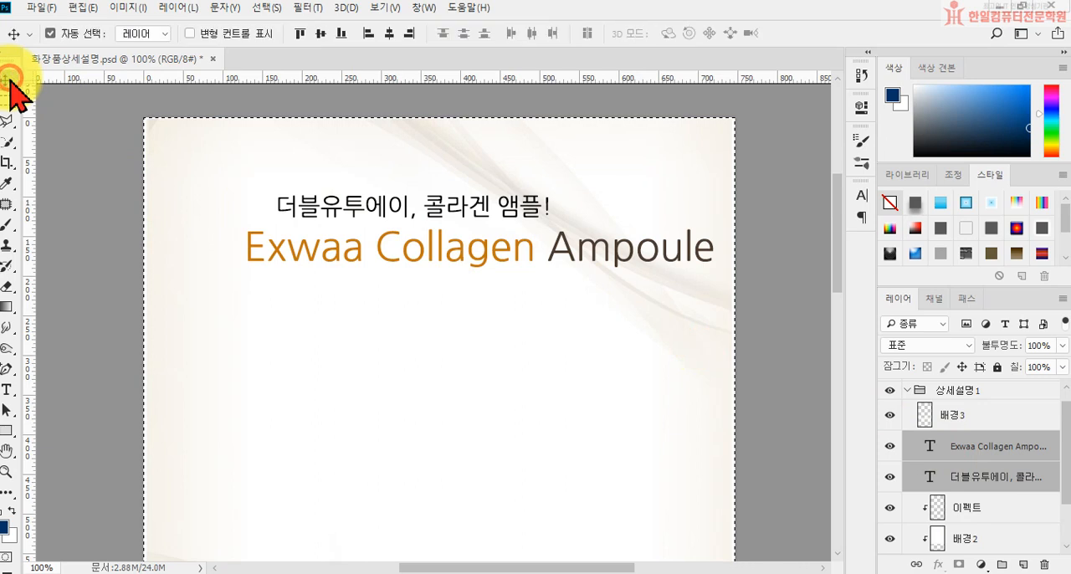
pyautogui.click(389, 36)
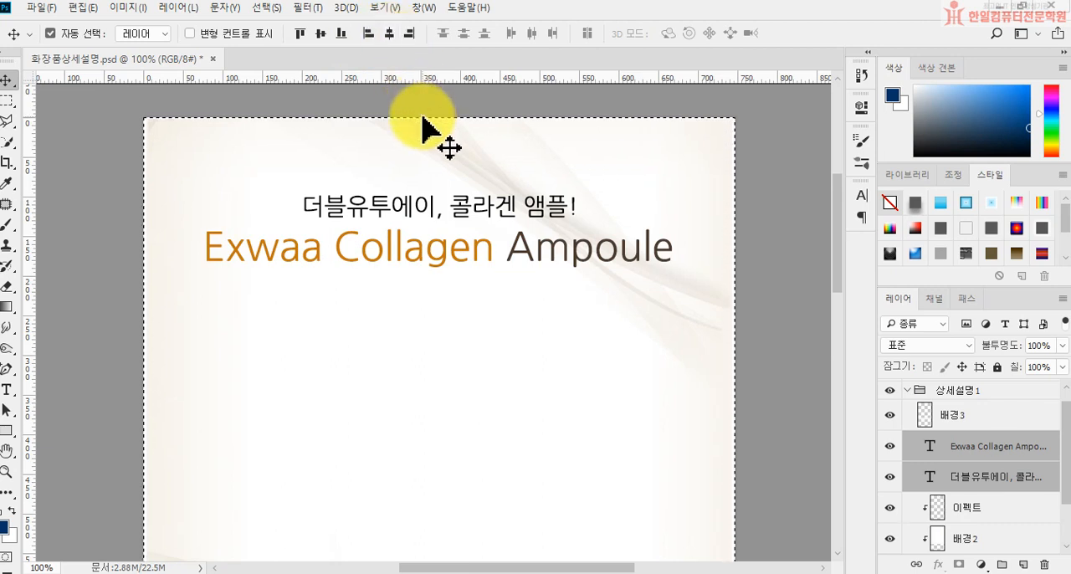
pyautogui.hotkey('ctrl', 'd')
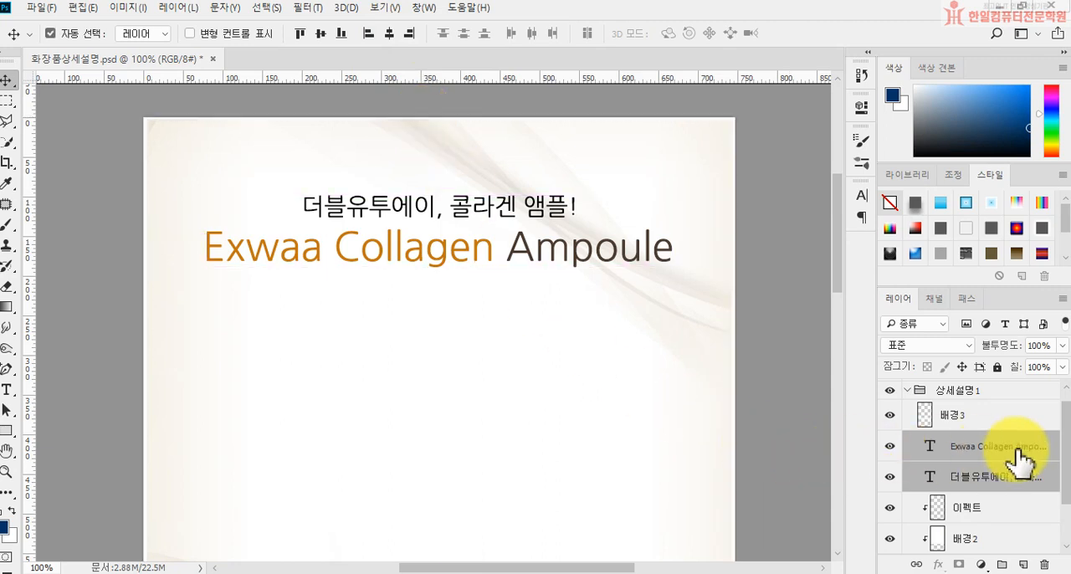
# Step: Place the 화장품이미지 file as an embedded image directly above the Exwaa Collagen Ampoule text layer
pyautogui.click(1013, 452)
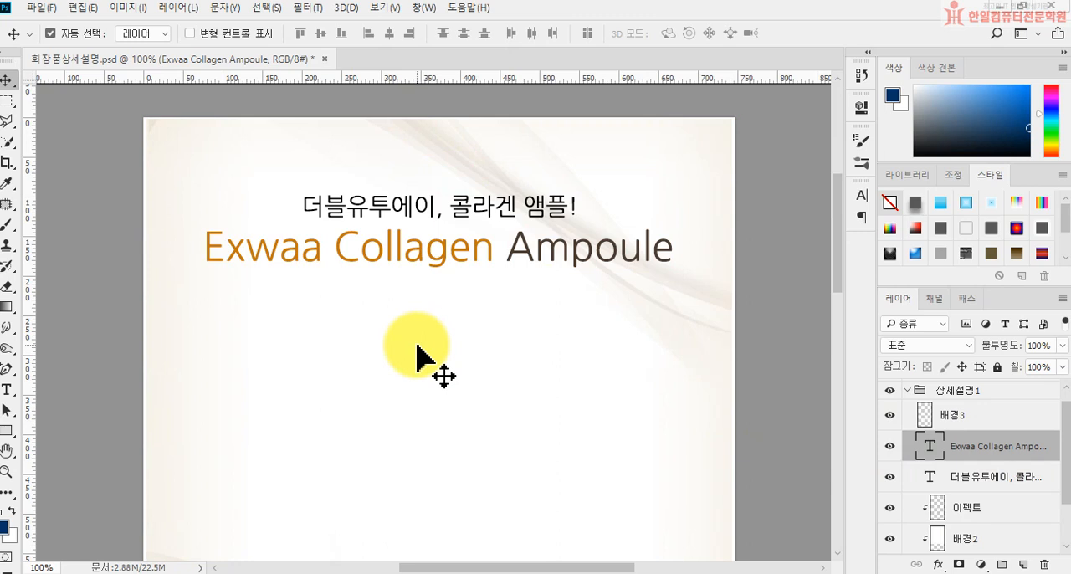
pyautogui.scroll(-3, 417, 356)
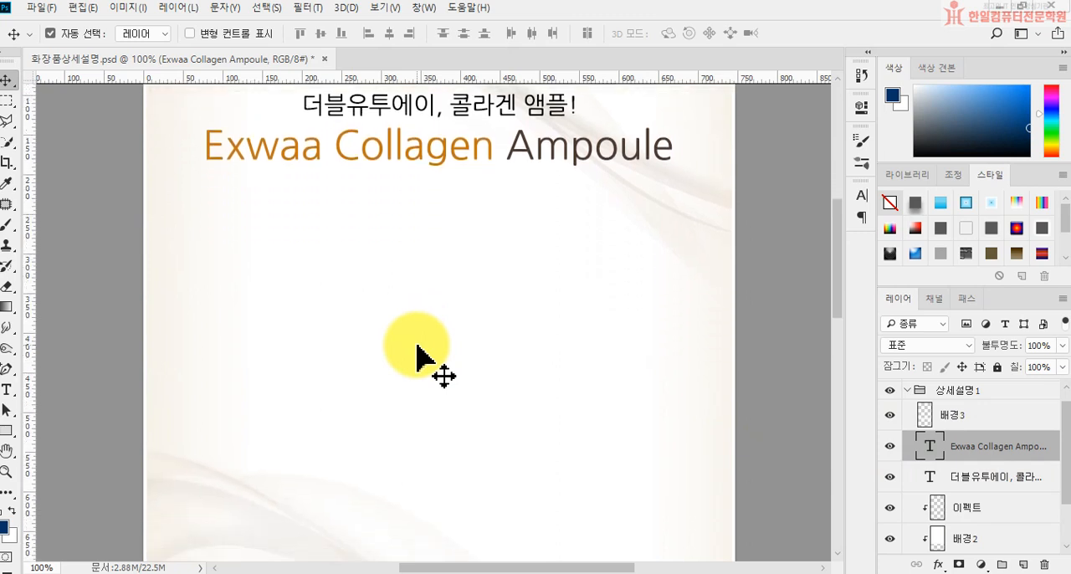
pyautogui.scroll(-1, 417, 356)
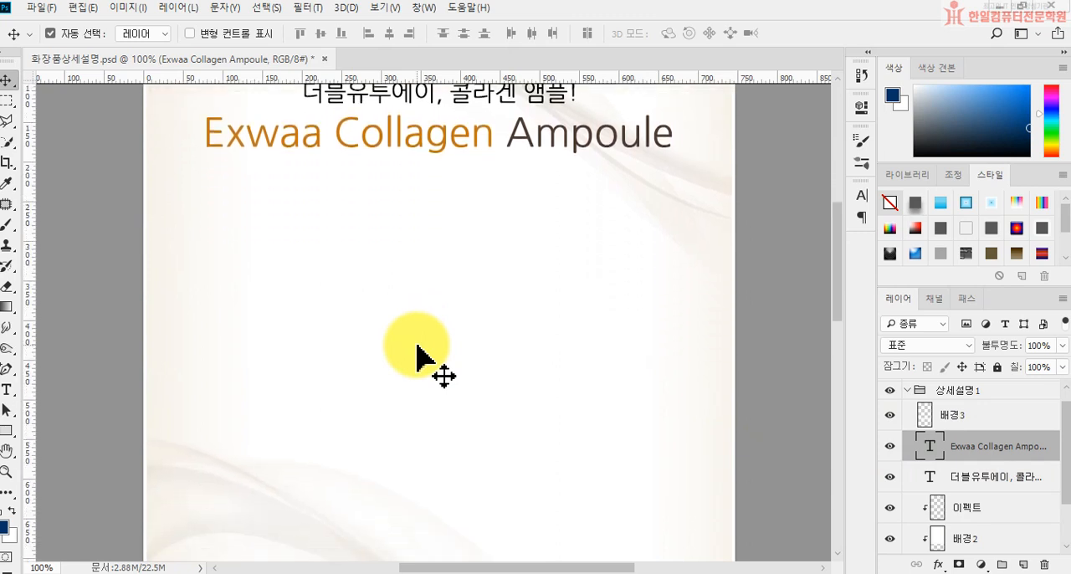
pyautogui.click(42, 8)
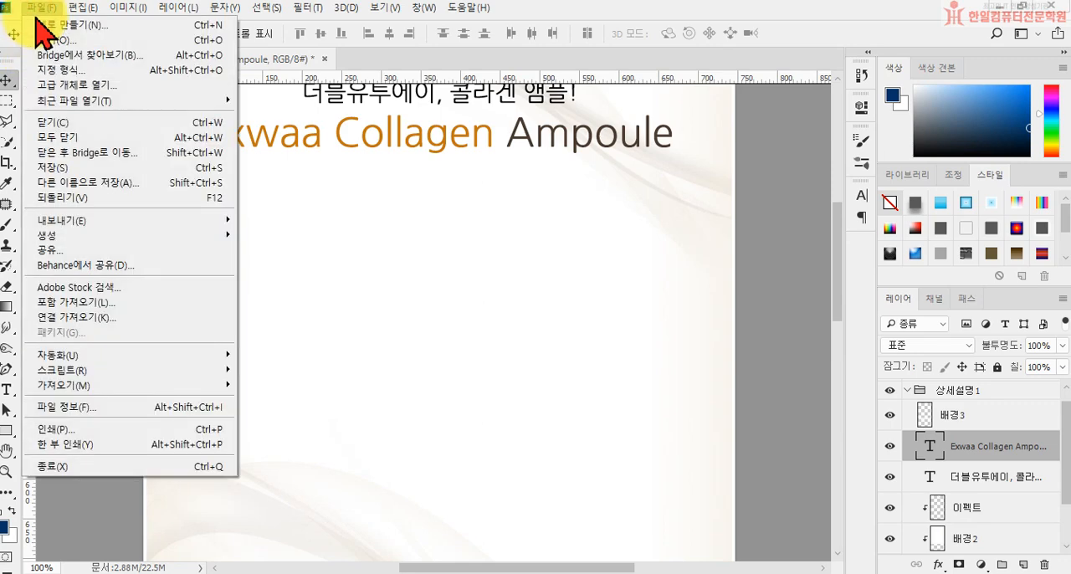
pyautogui.click(84, 302)
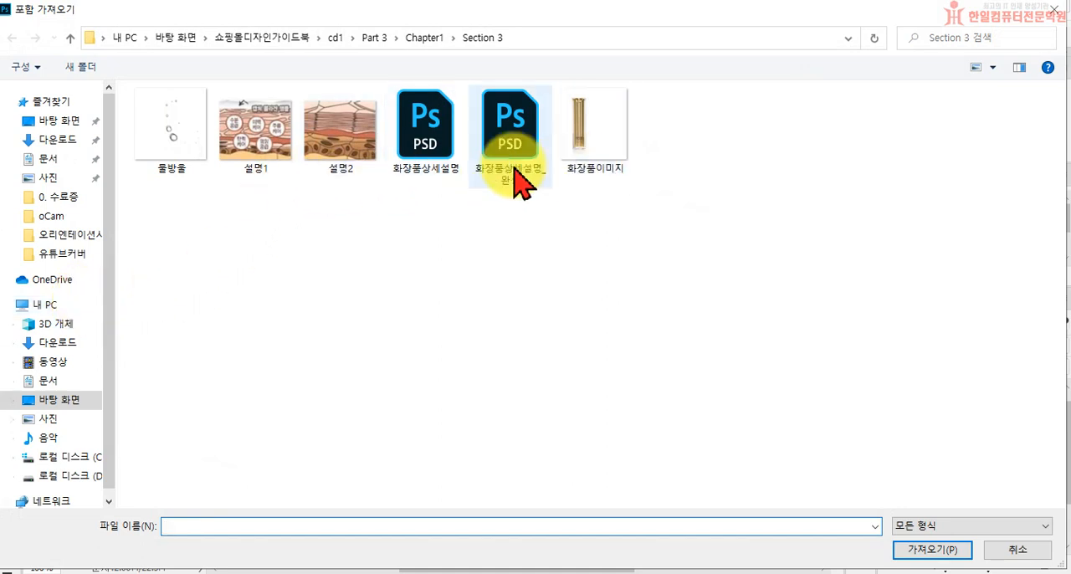
pyautogui.click(595, 155)
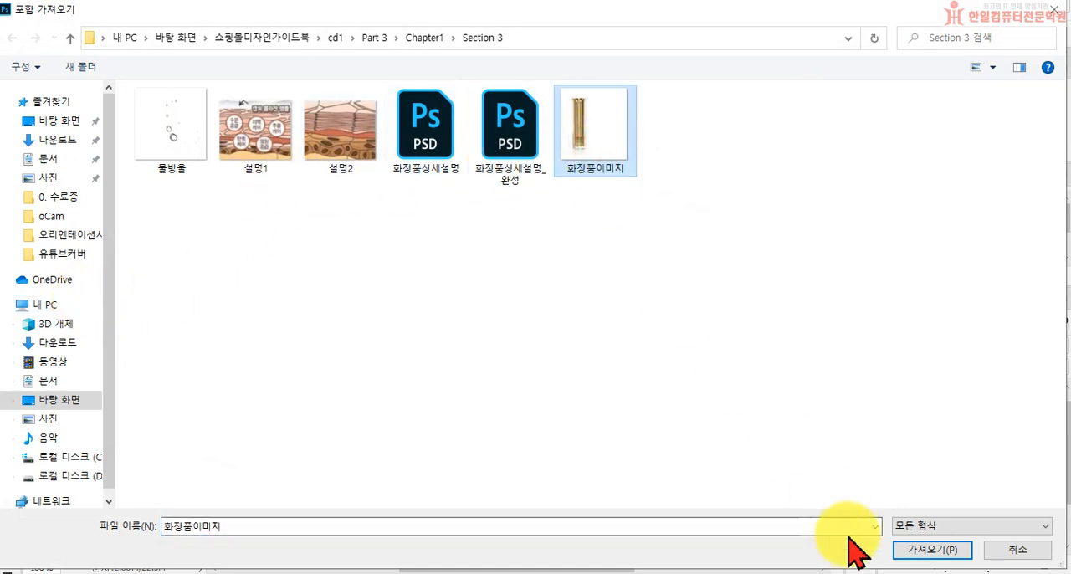
pyautogui.click(931, 549)
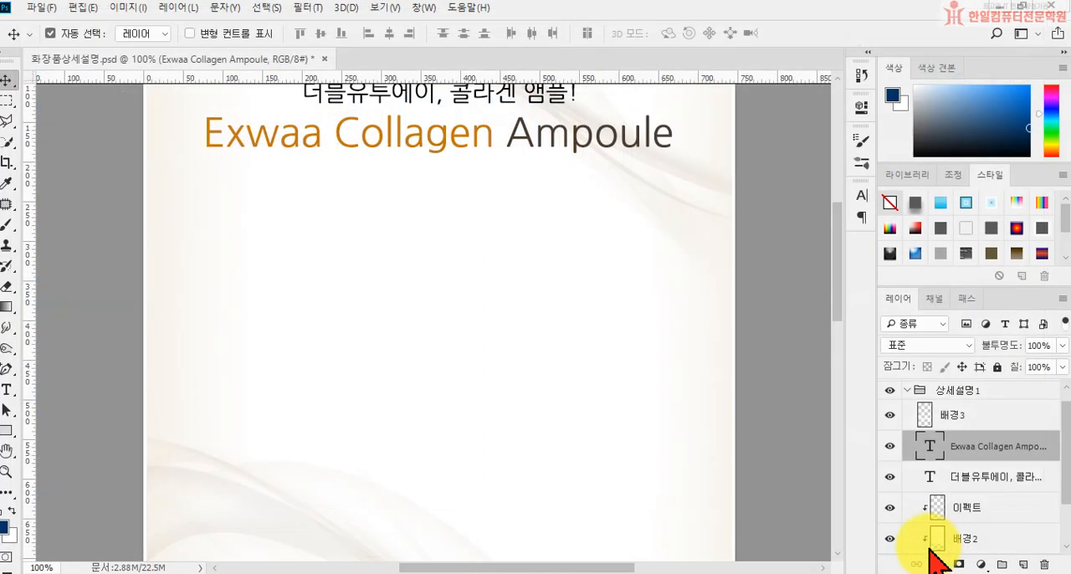
# Step: Position the placed bottle image below the title at about X 514 px, Y 505 px, at 100% scale, and commit the placement
pyautogui.moveTo(347, 299); pyautogui.dragTo(450, 402)
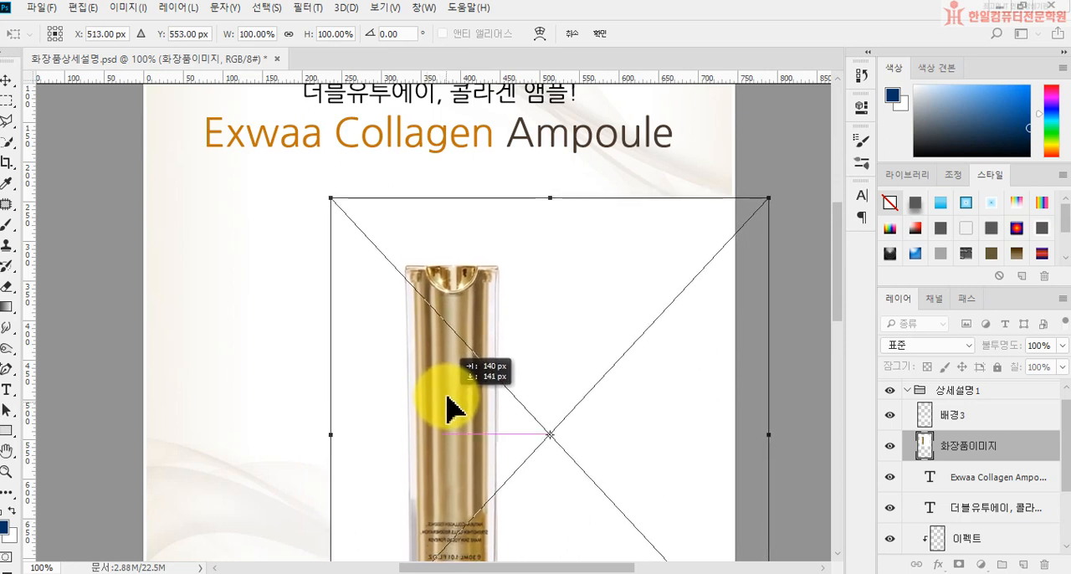
pyautogui.scroll(-7, 443, 407)
pyautogui.moveTo(473, 394)
pyautogui.mouseDown()
pyautogui.moveTo(475, 374)
pyautogui.moveTo(469, 385)
pyautogui.mouseUp()
pyautogui.scroll(1, 481, 380)
pyautogui.scroll(4, 482, 374)
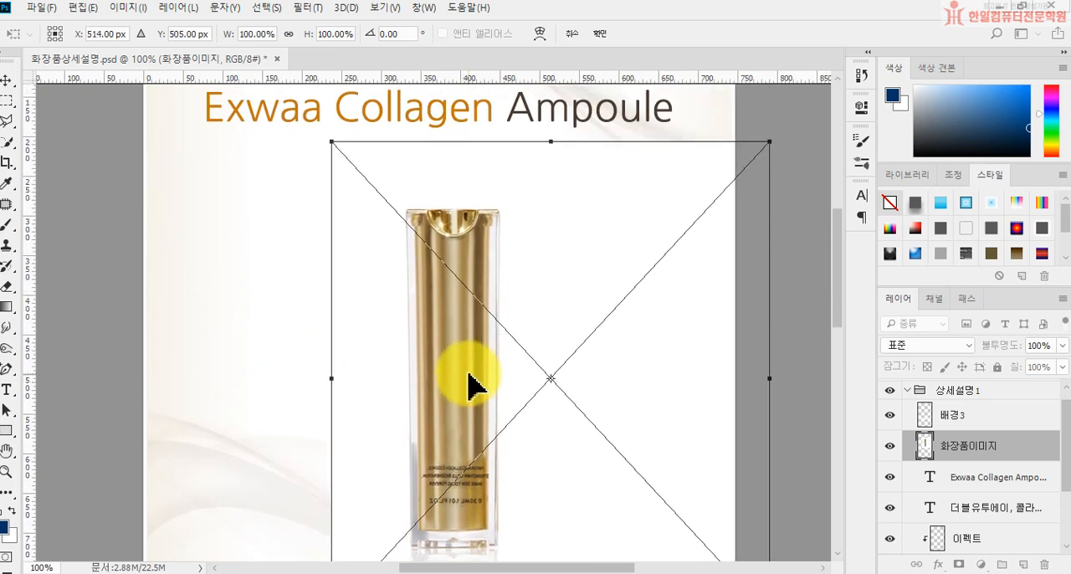
pyautogui.press('Return')
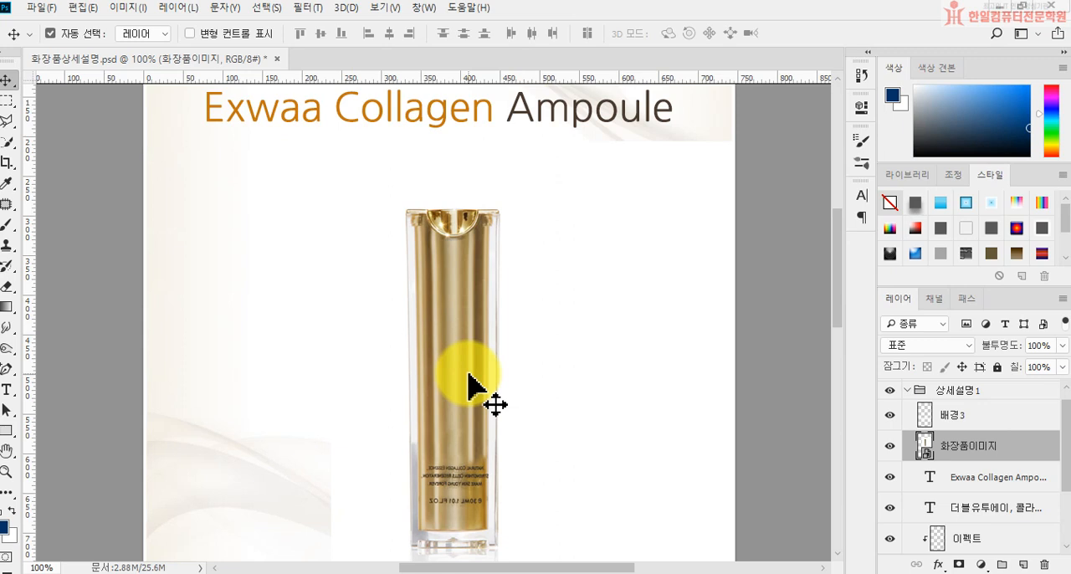
# Step: Set the blend mode of the 화장품이미지 bottle layer to Multiply (곱하기)
pyautogui.scroll(-2, 626, 225)
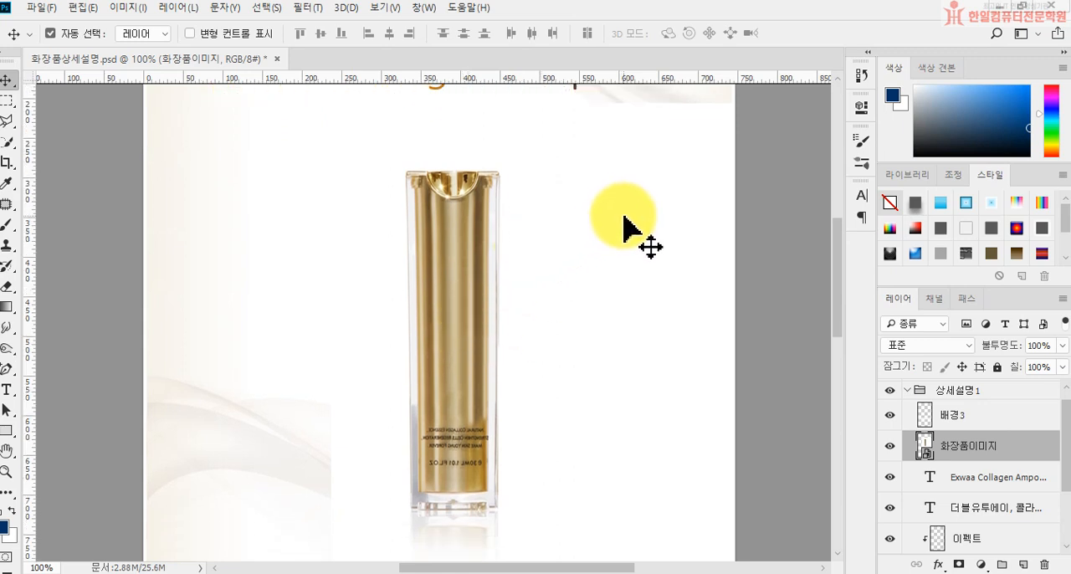
pyautogui.scroll(-1, 629, 226)
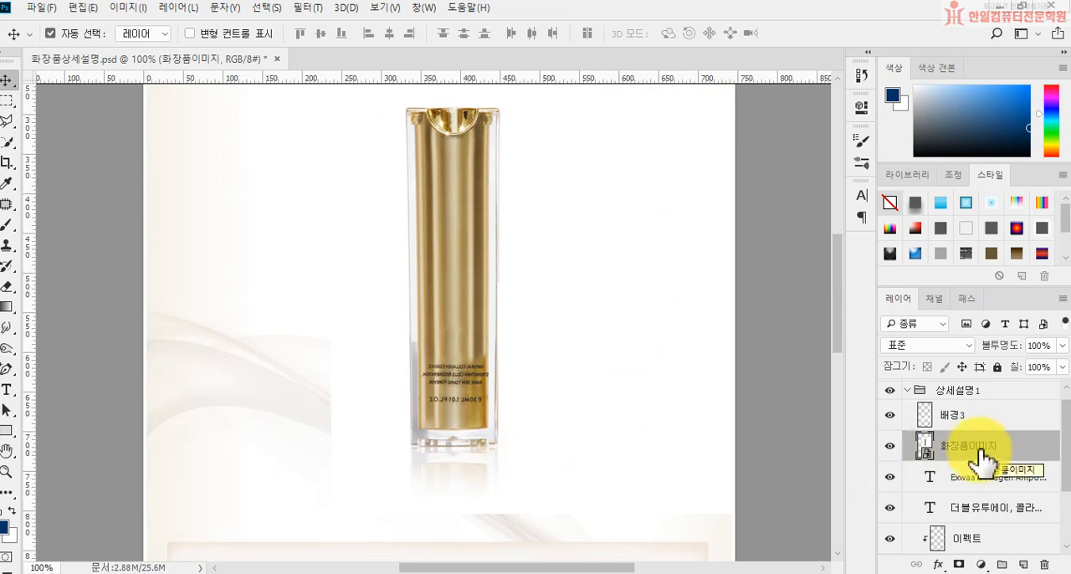
pyautogui.click(912, 347)
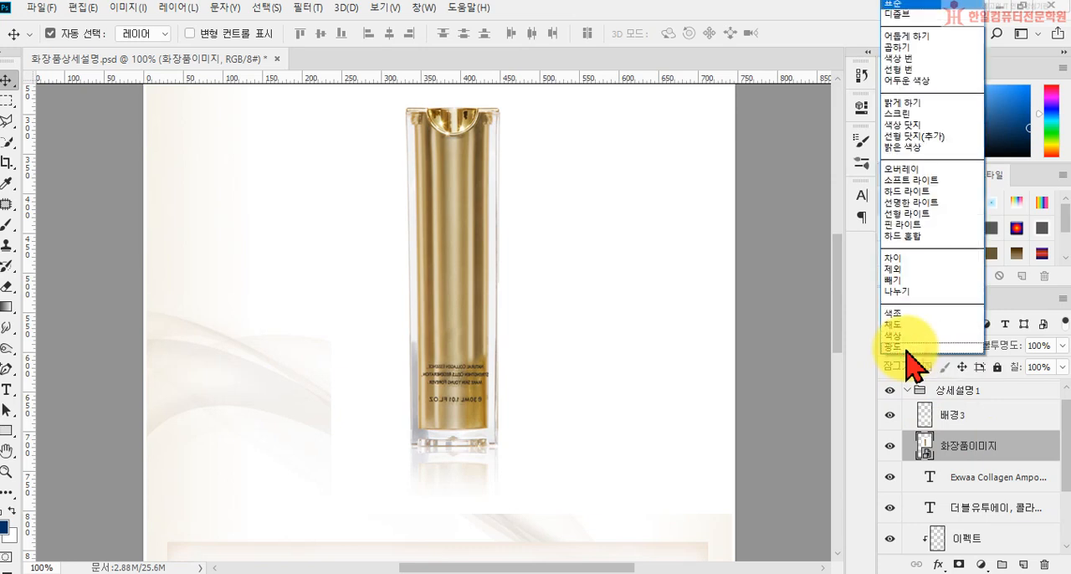
pyautogui.click(912, 48)
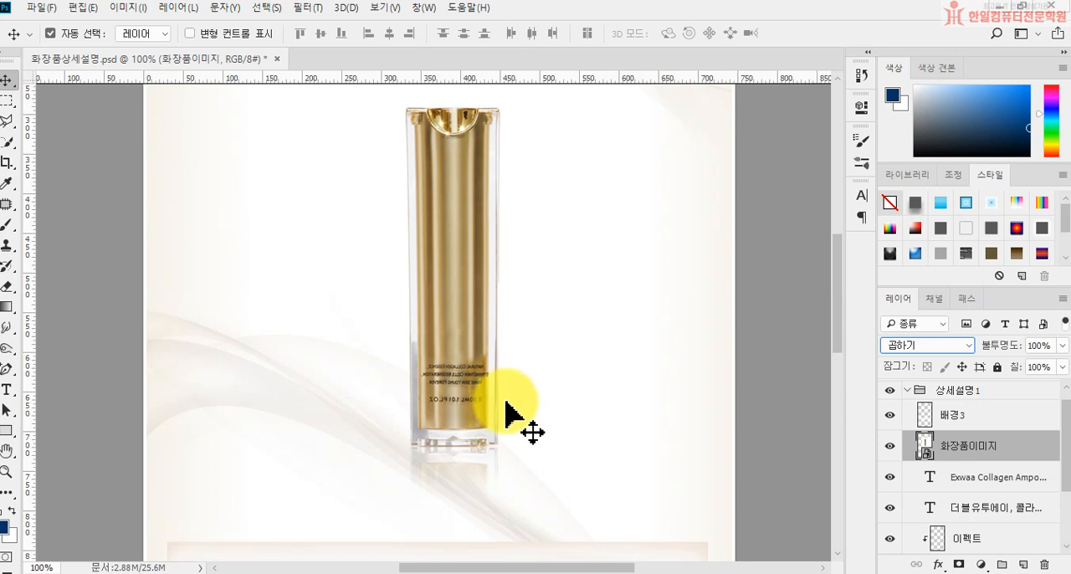
# Step: Draw a circle about 98 px wide with the Ellipse tool, to the left of the bottle's upper half
pyautogui.click(16, 431)
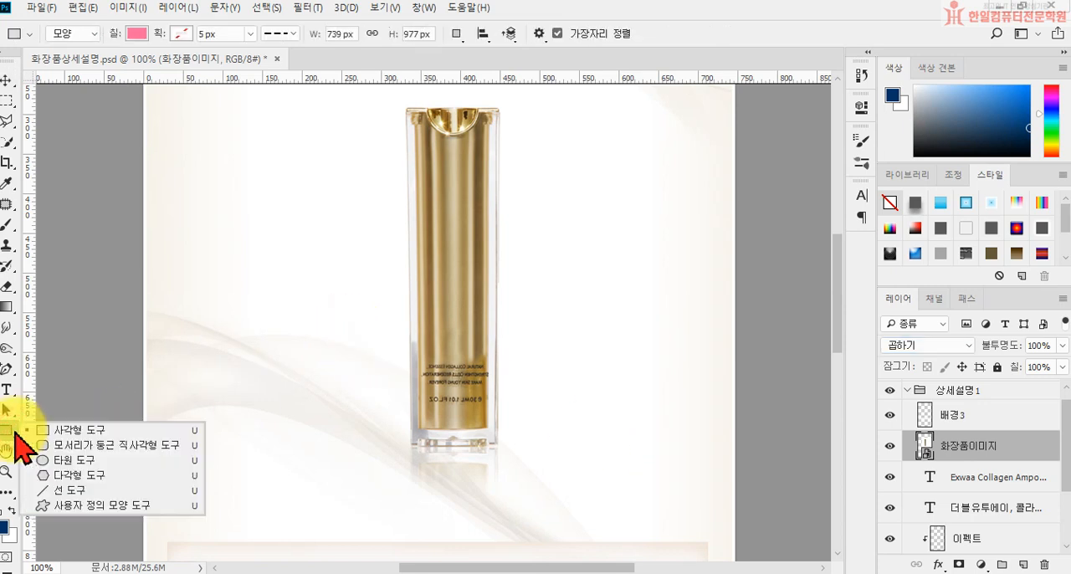
pyautogui.click(75, 460)
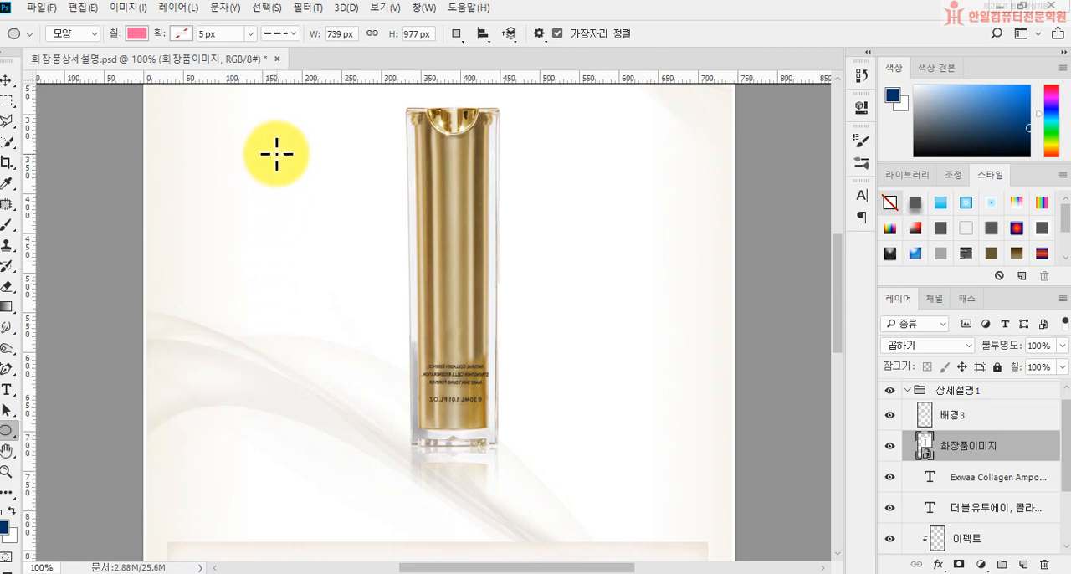
pyautogui.moveTo(262, 165); pyautogui.dragTo(339, 243)
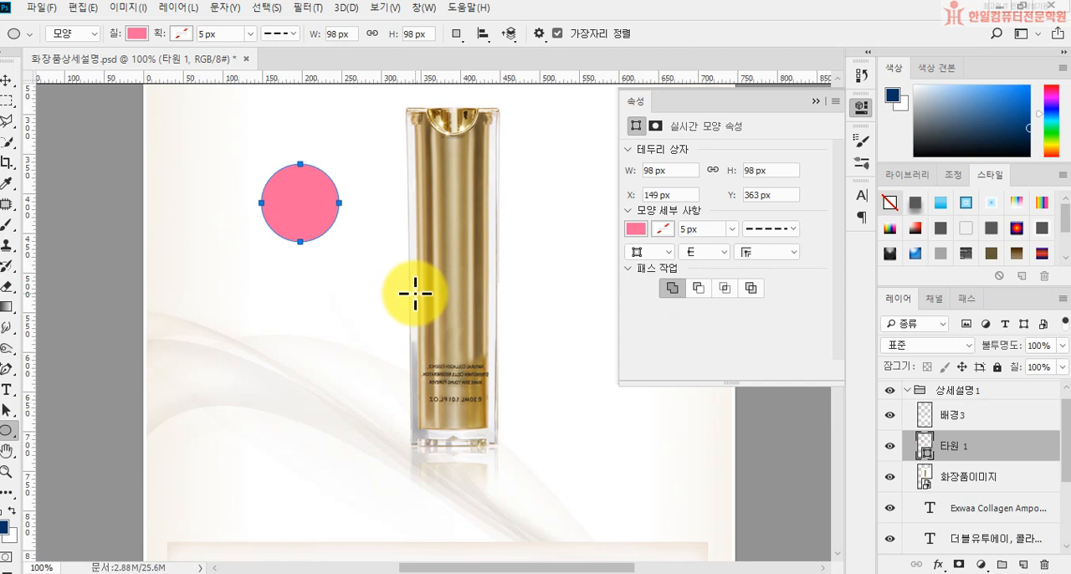
# Step: Fill the circle beside the bottle with the off-white hex colour fcfbfa
pyautogui.click(137, 35)
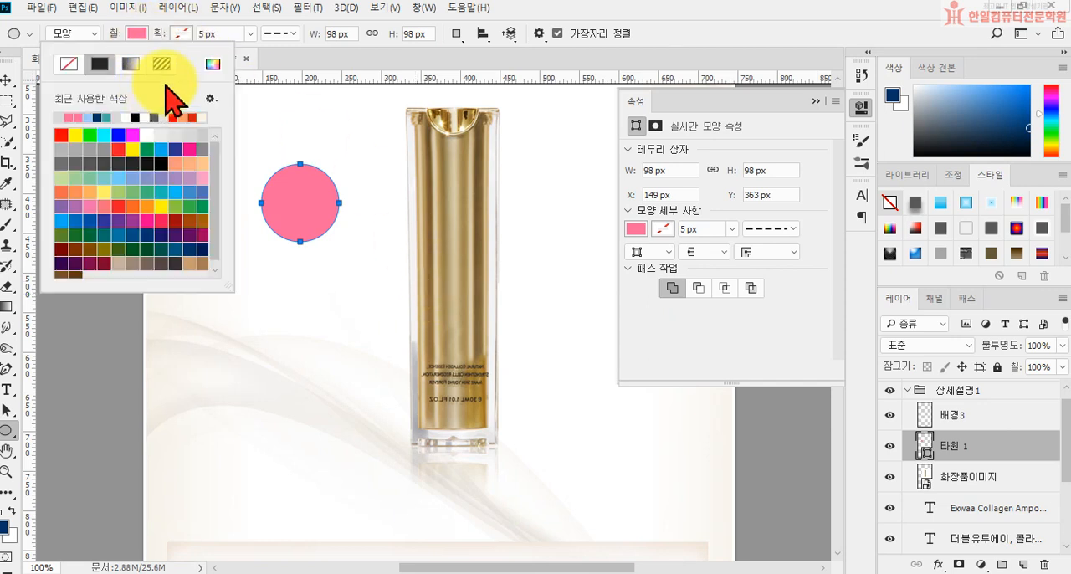
pyautogui.click(213, 64)
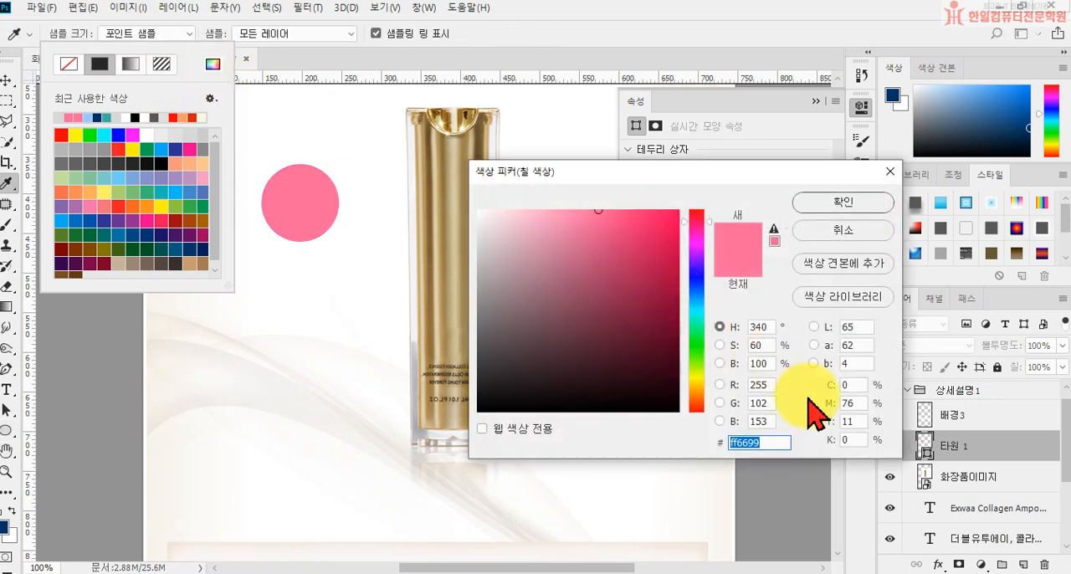
pyautogui.write('f')
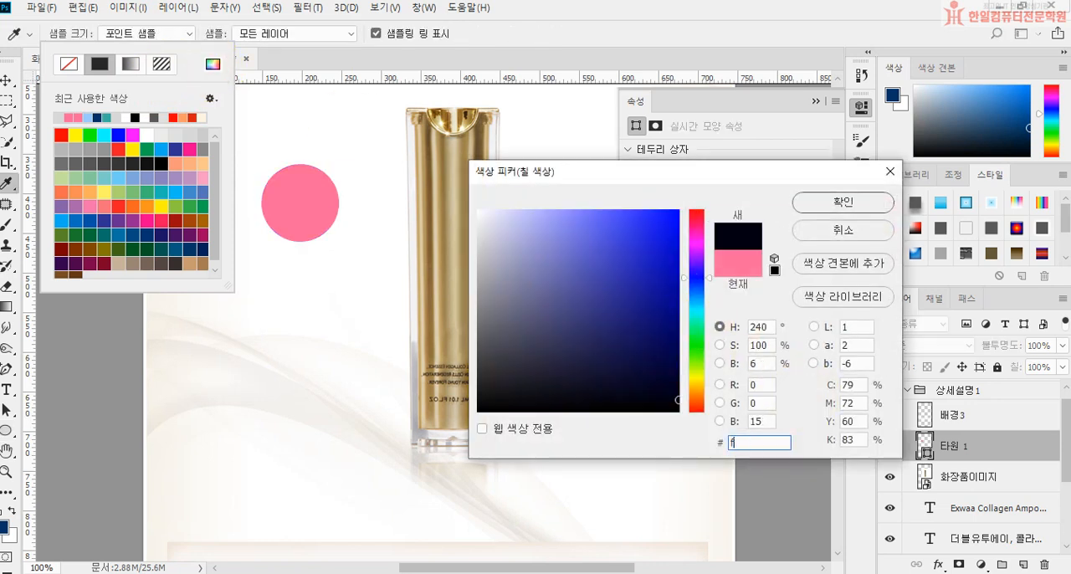
pyautogui.write('cfbfa')
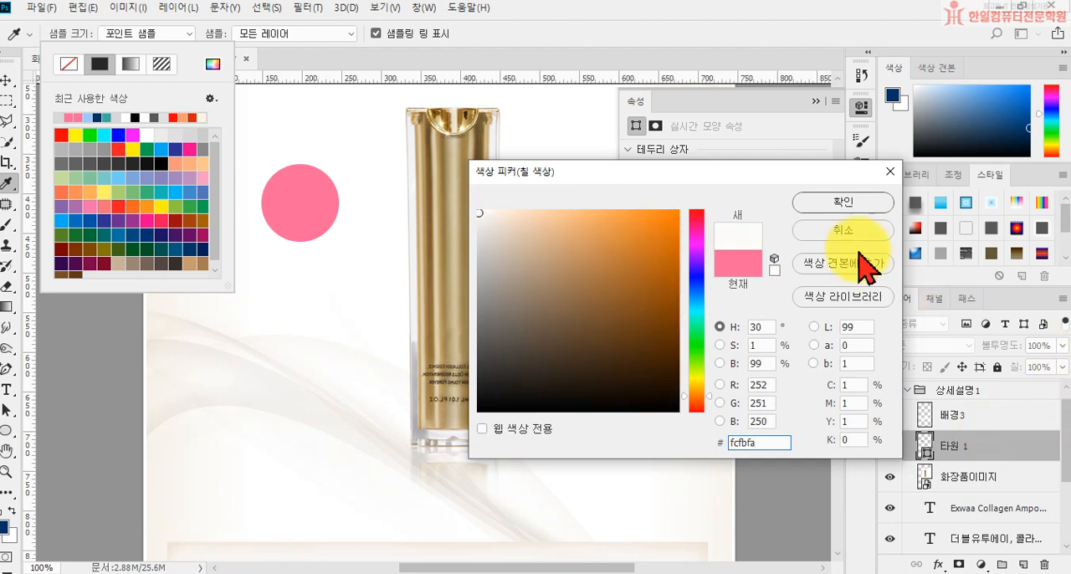
pyautogui.click(843, 203)
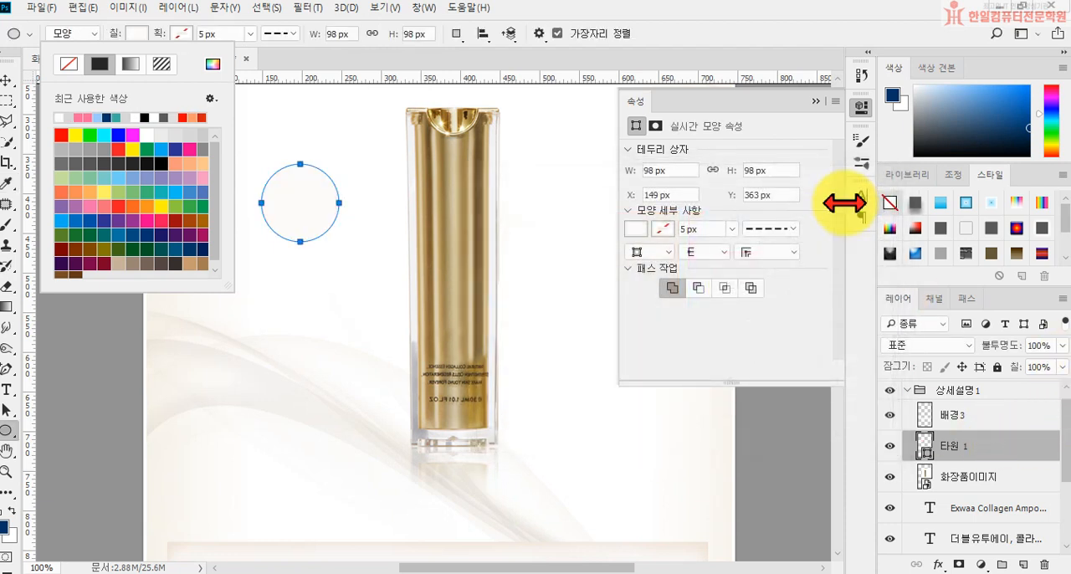
pyautogui.click(267, 78)
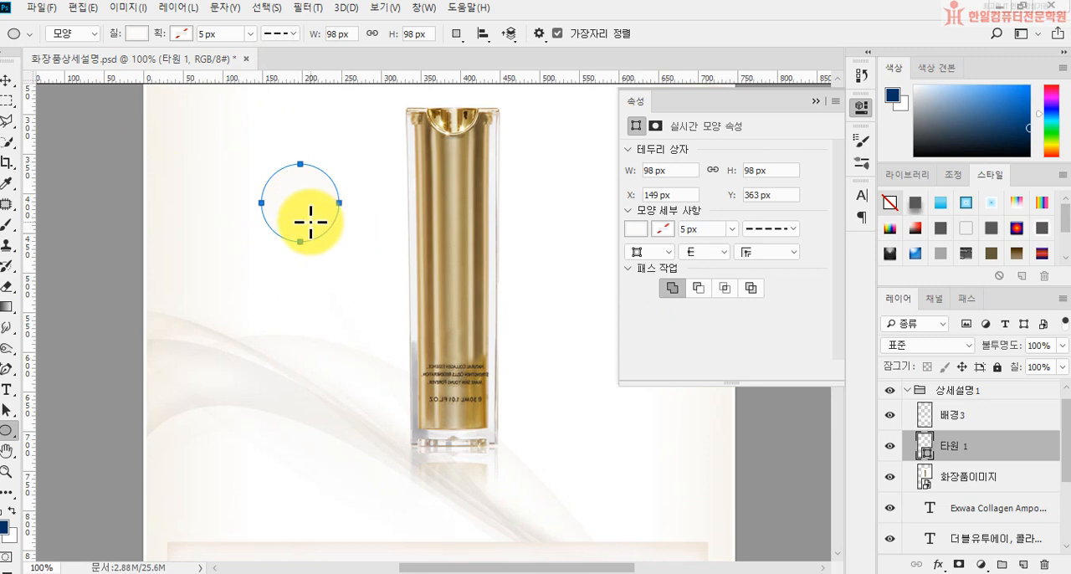
# Step: Rasterize the 타원 1 circle layer and lock its transparent pixels
pyautogui.rightClick(972, 447)
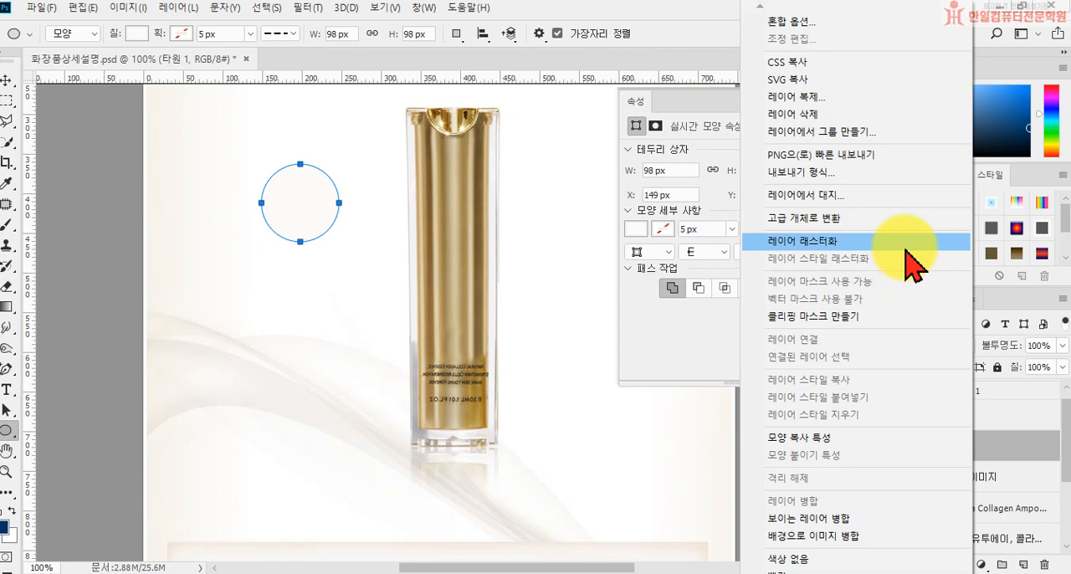
pyautogui.click(992, 443)
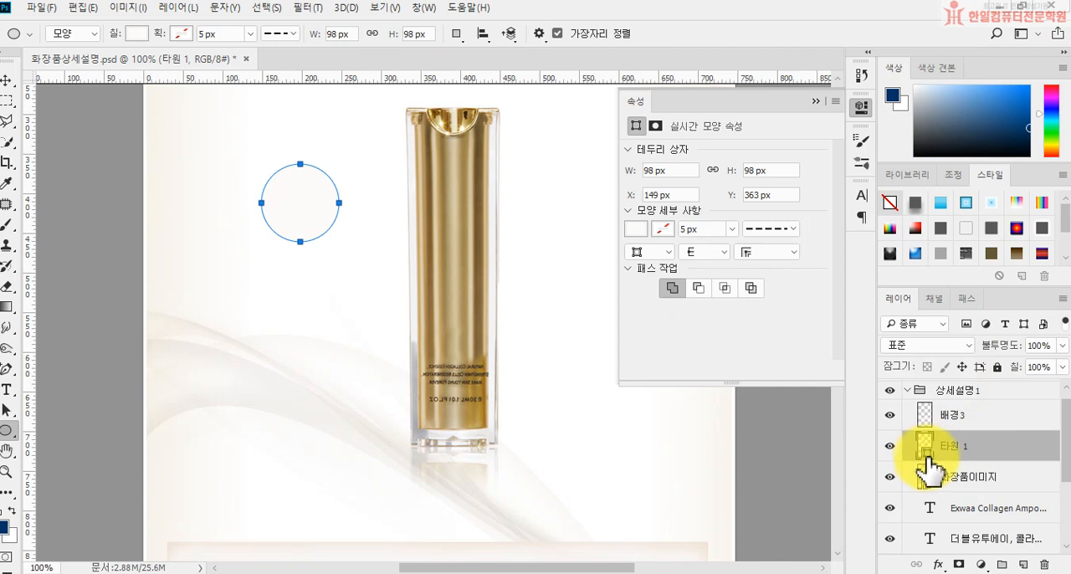
pyautogui.rightClick(987, 441)
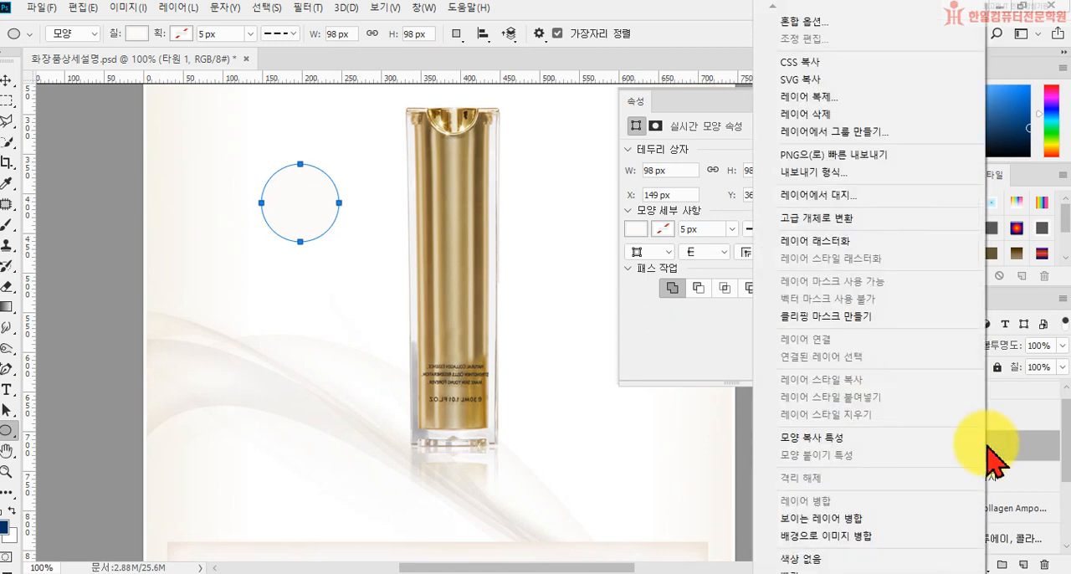
pyautogui.click(898, 242)
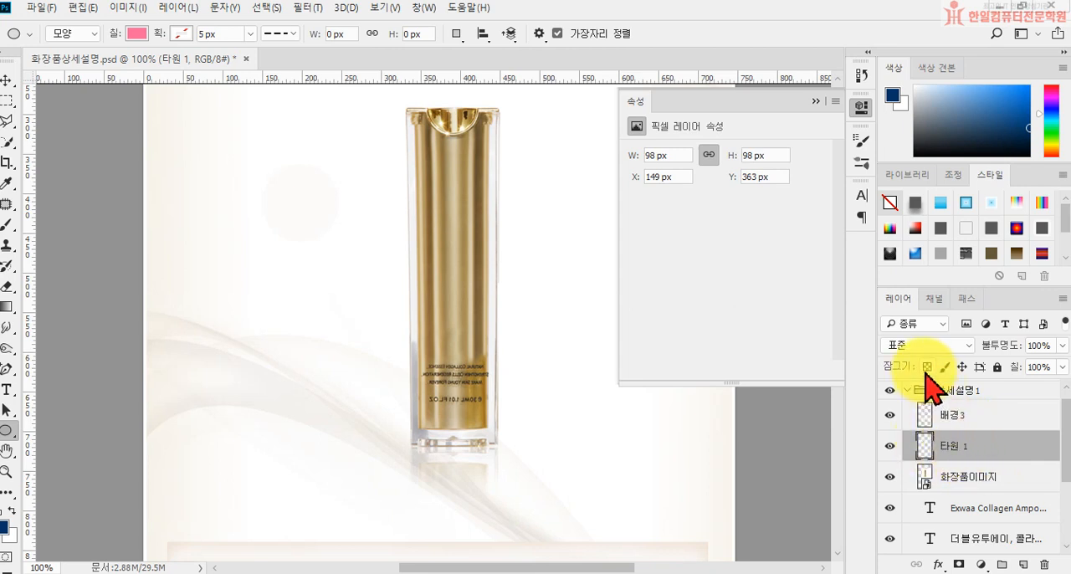
pyautogui.click(926, 366)
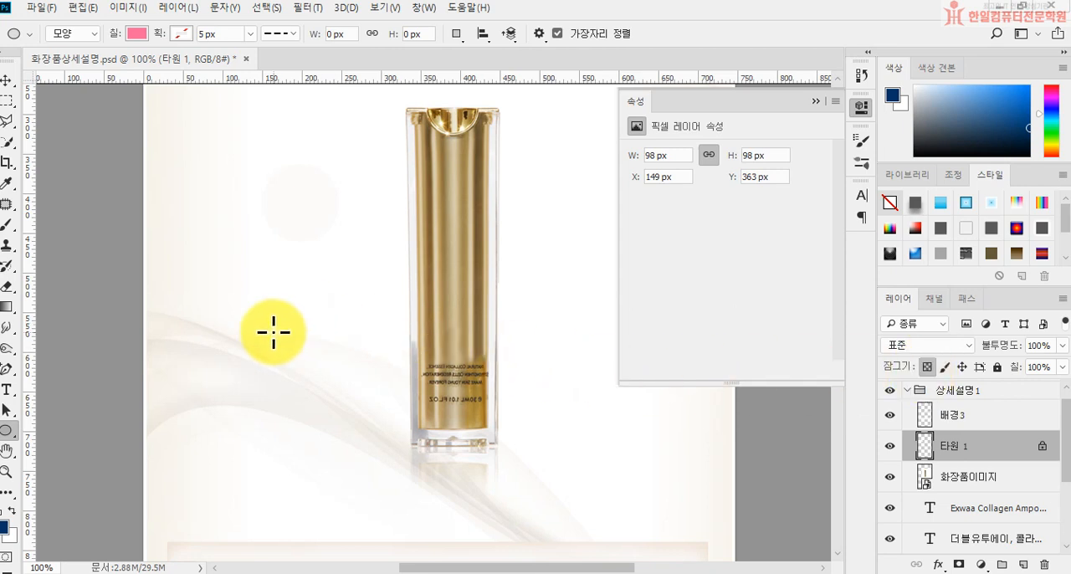
# Step: Activate the Brush tool and set the foreground colour to beige, hex d6c0ac
pyautogui.click(10, 224)
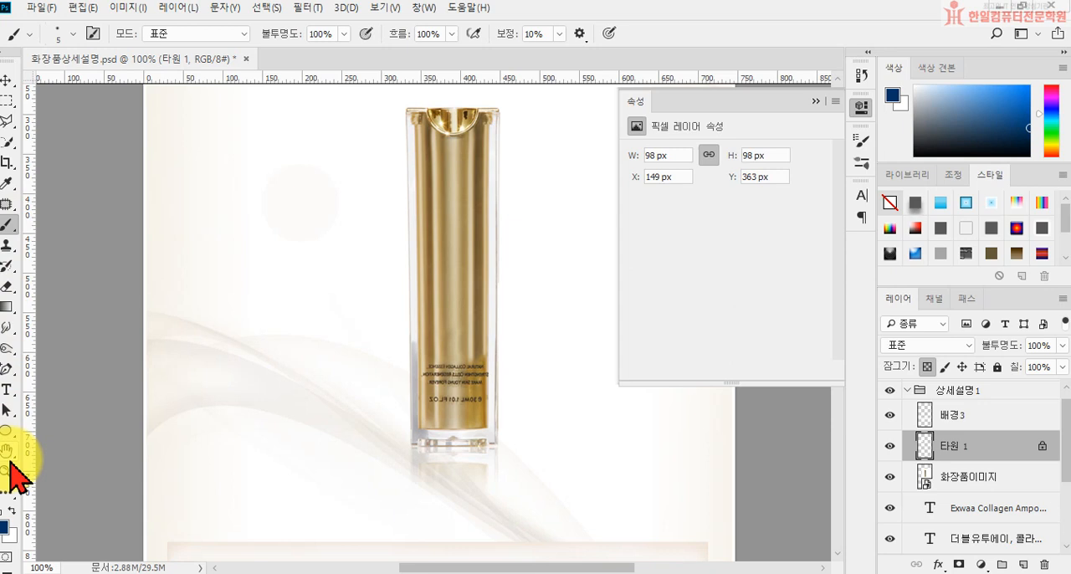
pyautogui.click(5, 527)
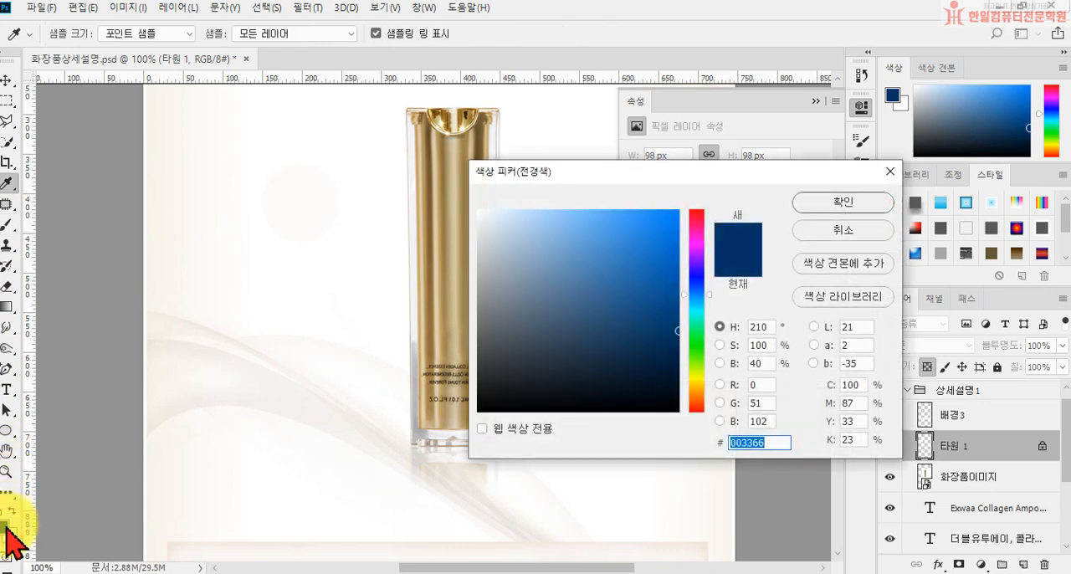
pyautogui.write('d6')
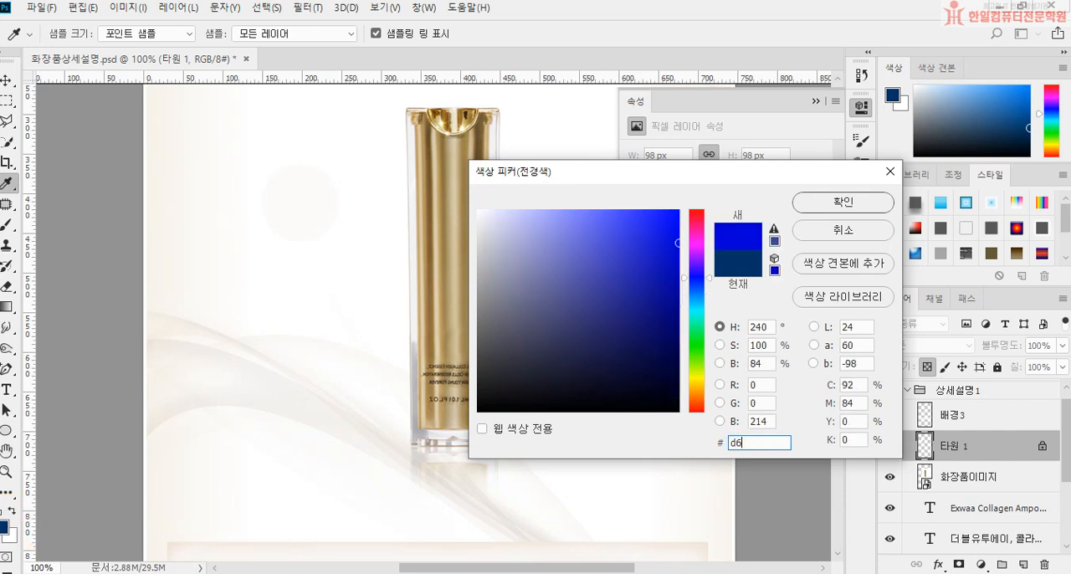
pyautogui.write('c0ad')
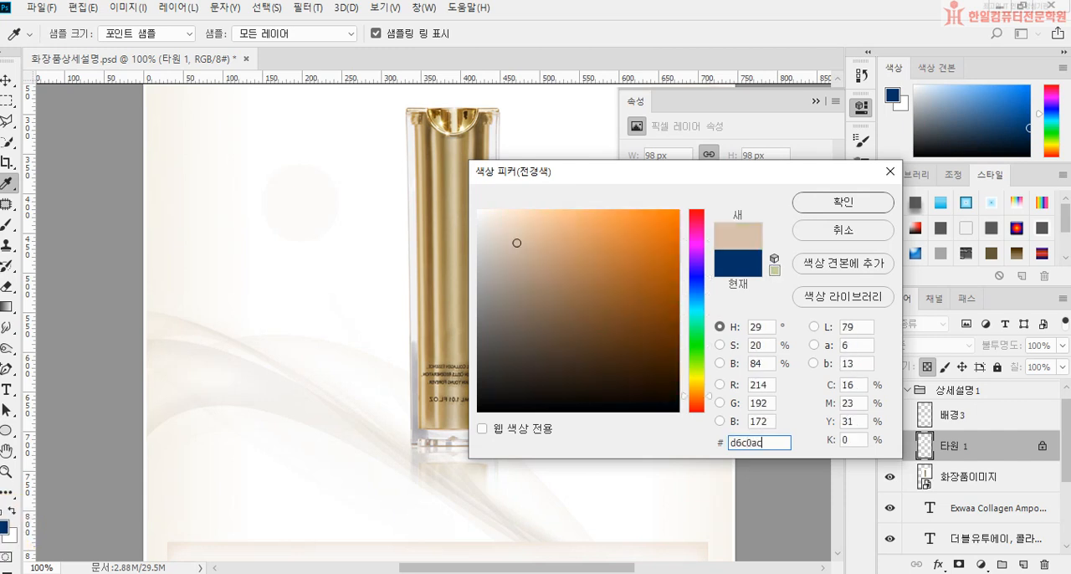
pyautogui.press('Return')
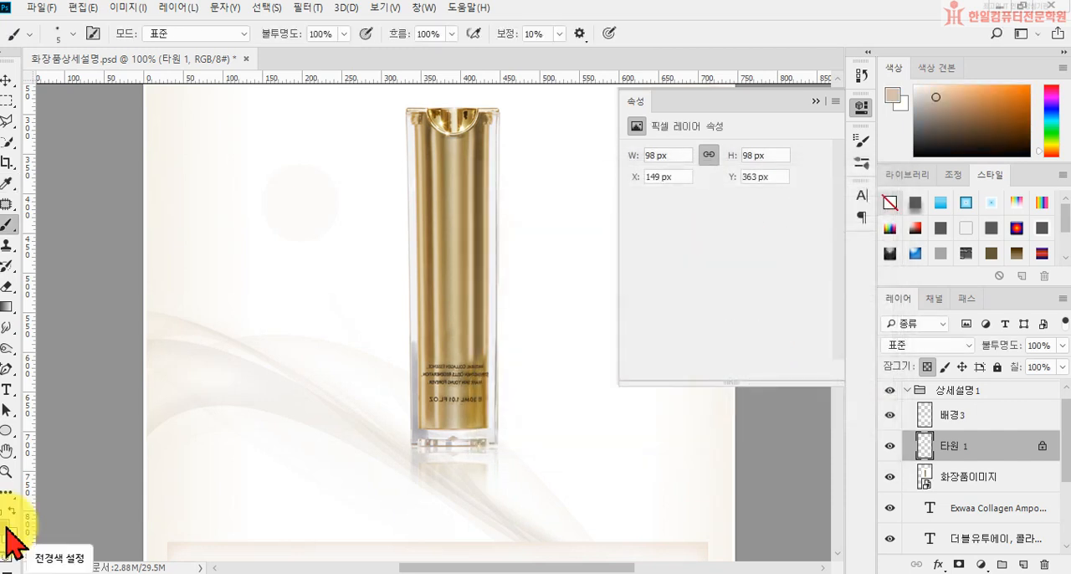
# Step: Shade the right side of the circle using a soft round brush (부드러운 원) 175 px in size
pyautogui.click(73, 33)
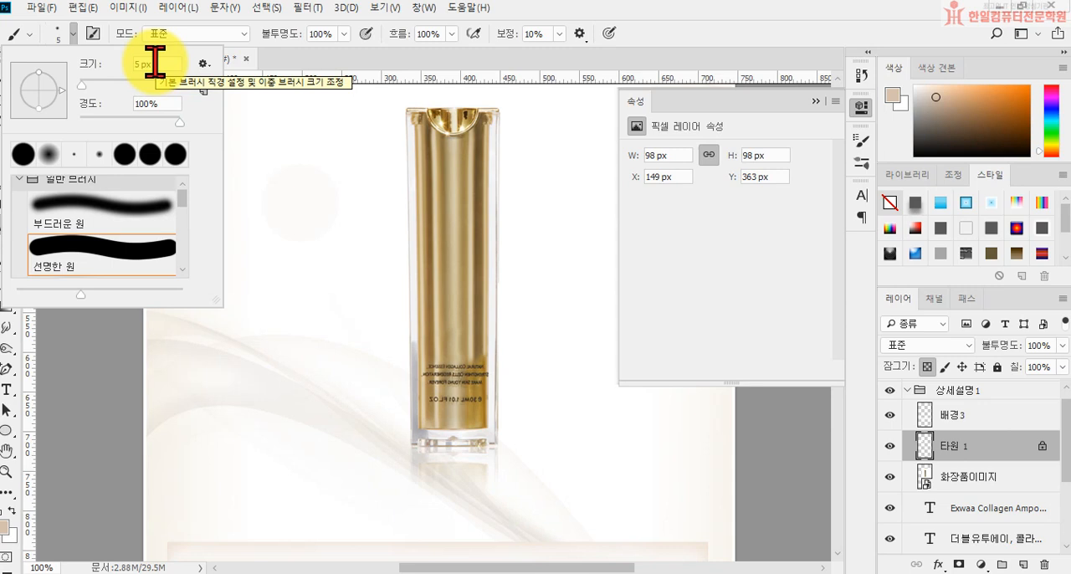
pyautogui.click(50, 207)
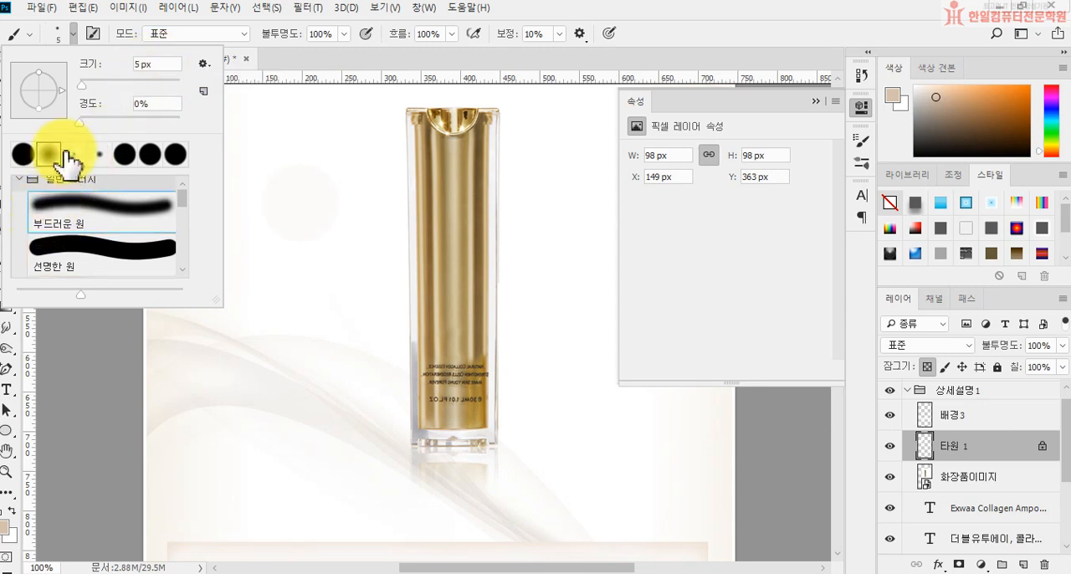
pyautogui.moveTo(164, 64); pyautogui.dragTo(113, 65)
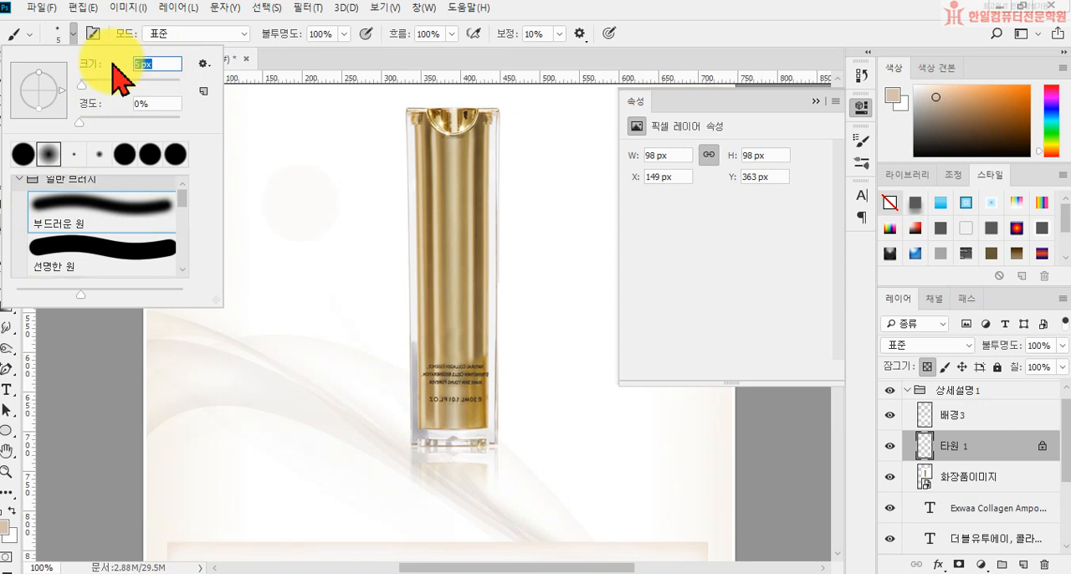
pyautogui.write('175')
pyautogui.press('Return')
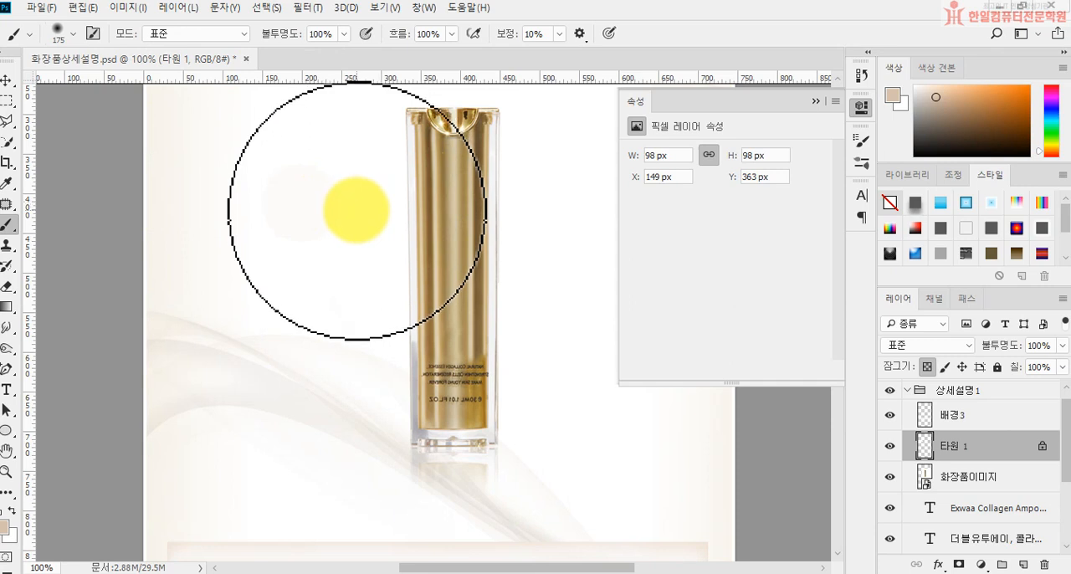
pyautogui.click(356, 209)
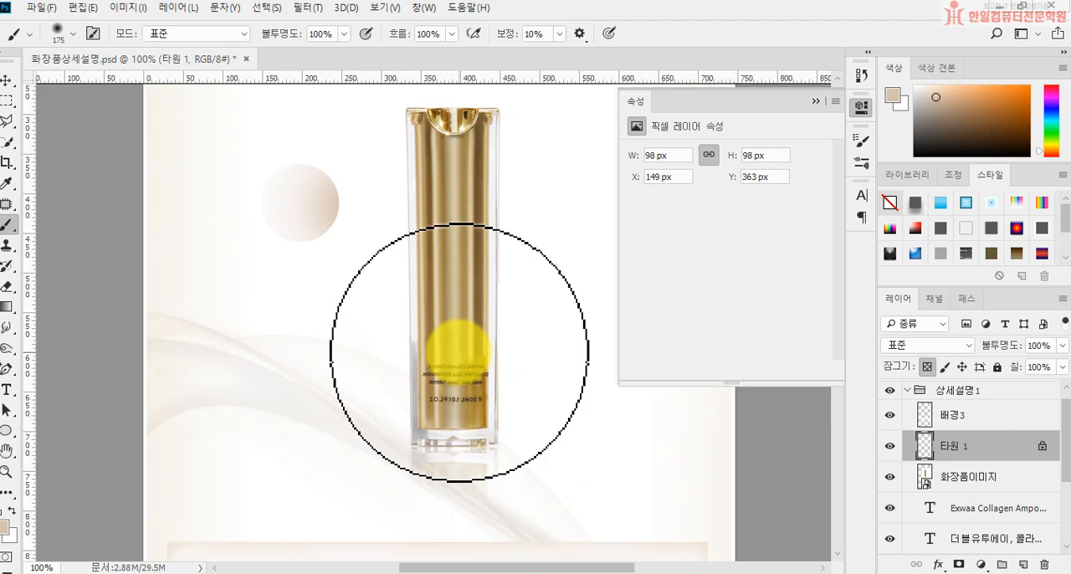
# Step: Duplicate the shaded 타원 1 circle layer and leave only the copy selected
pyautogui.click(8, 80)
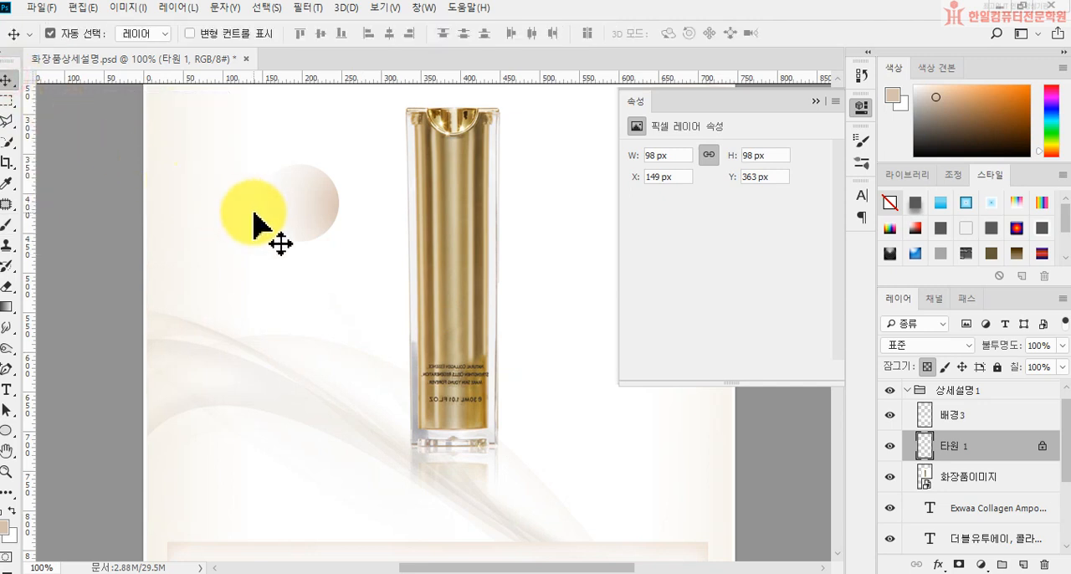
pyautogui.moveTo(255, 215); pyautogui.dragTo(301, 216)
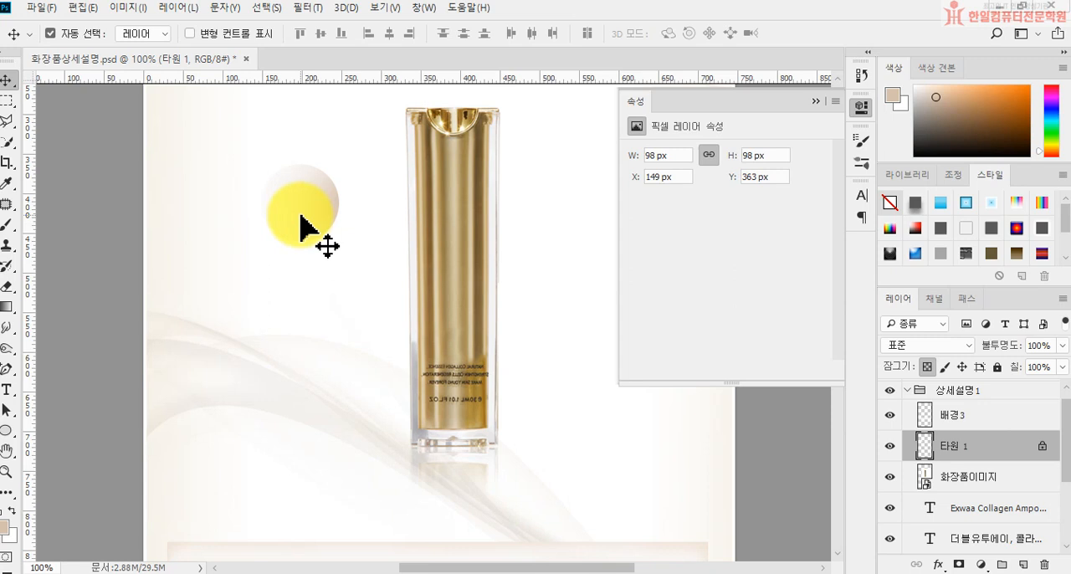
pyautogui.press('ctrl')
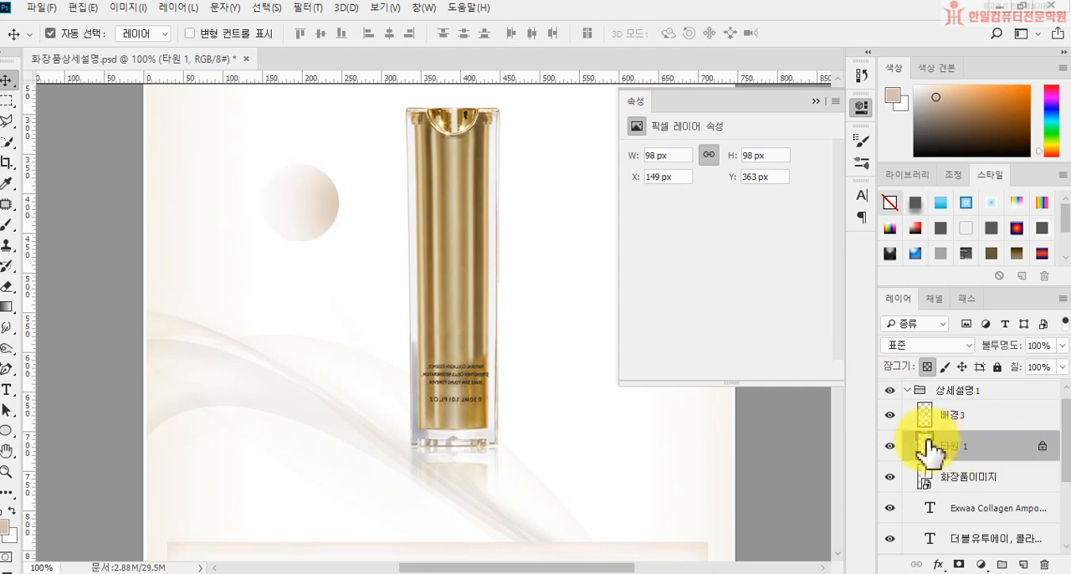
pyautogui.hotkey('ctrl', 'j')
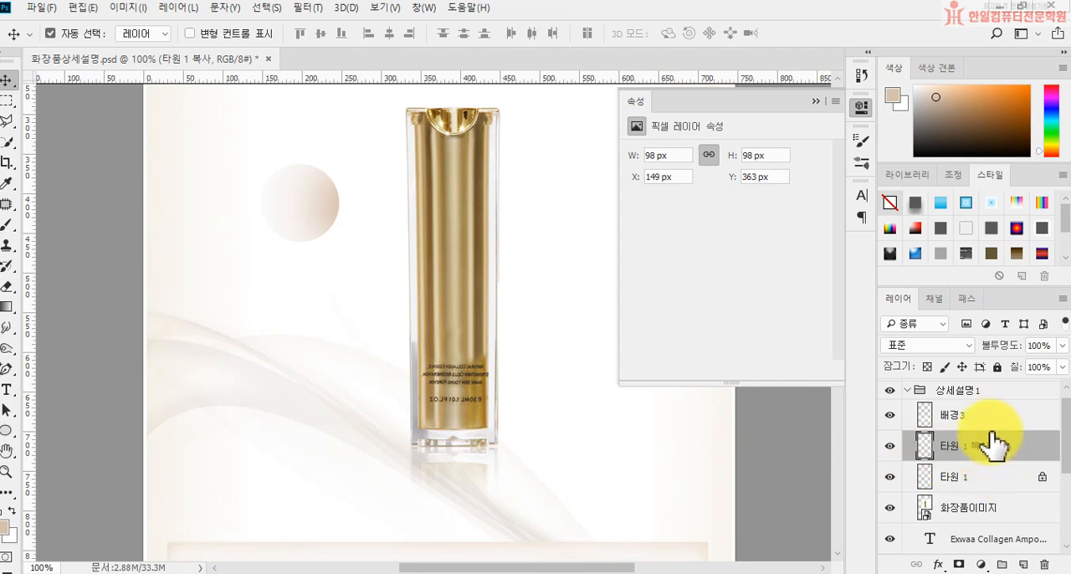
pyautogui.click(962, 485)
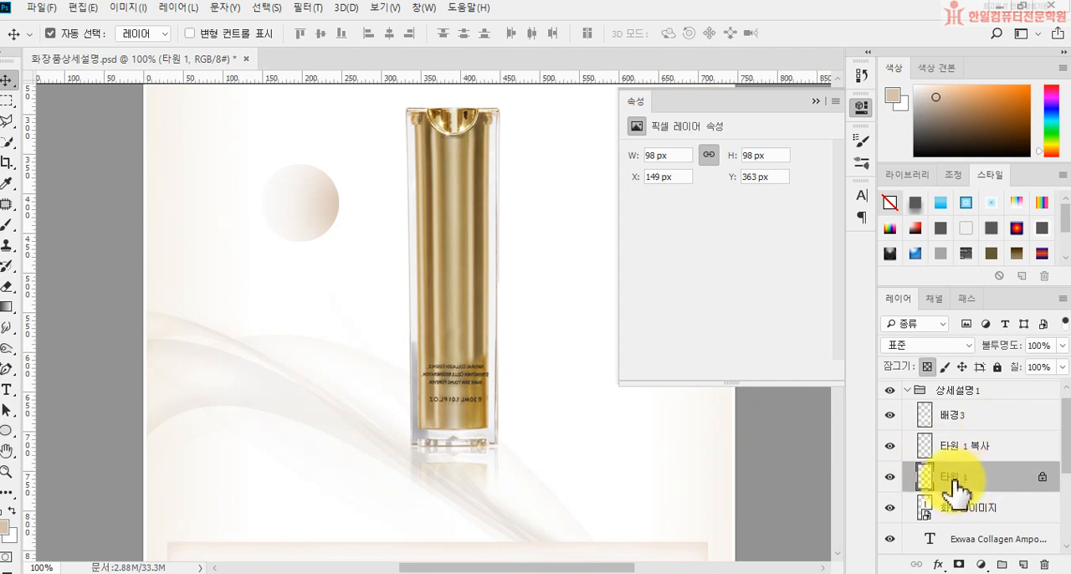
pyautogui.keyDown('ctrl'); pyautogui.click(961, 456); pyautogui.keyUp('ctrl')
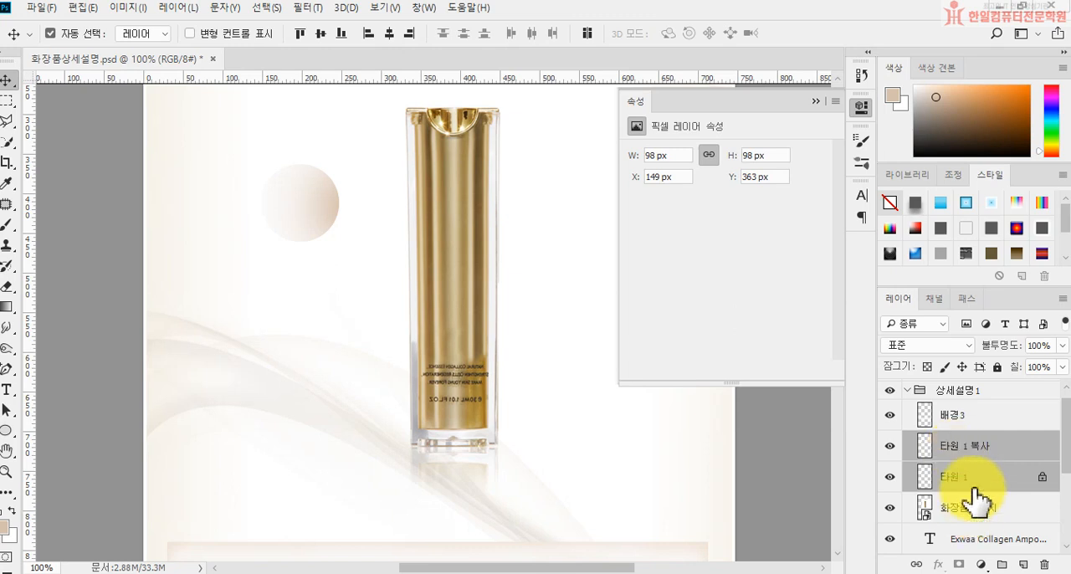
pyautogui.click(981, 452)
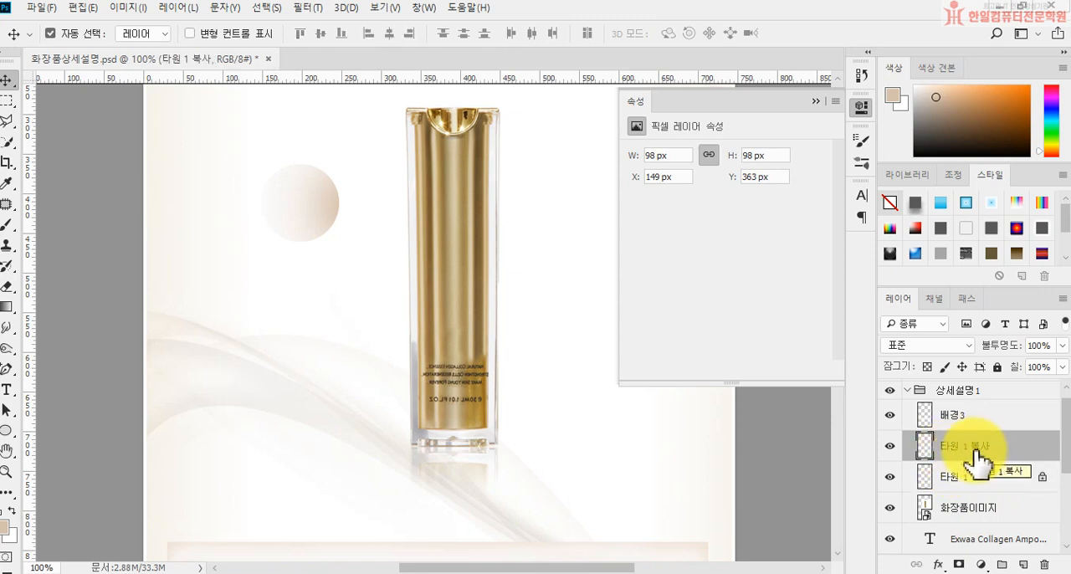
# Step: Fill the 타원 1 복사 circle with grey, hex c4c4c4, using its pixels as the selection, and deselect
pyautogui.moveTo(936, 456); pyautogui.dragTo(925, 452)
pyautogui.keyDown('ctrl'); pyautogui.click(925, 452); pyautogui.keyUp('ctrl')
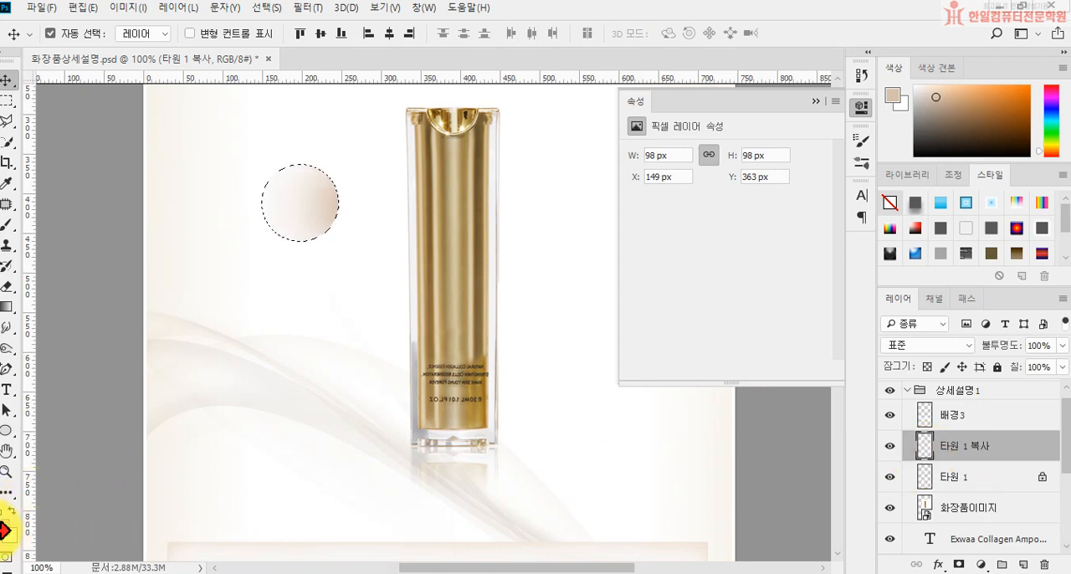
pyautogui.click(9, 524)
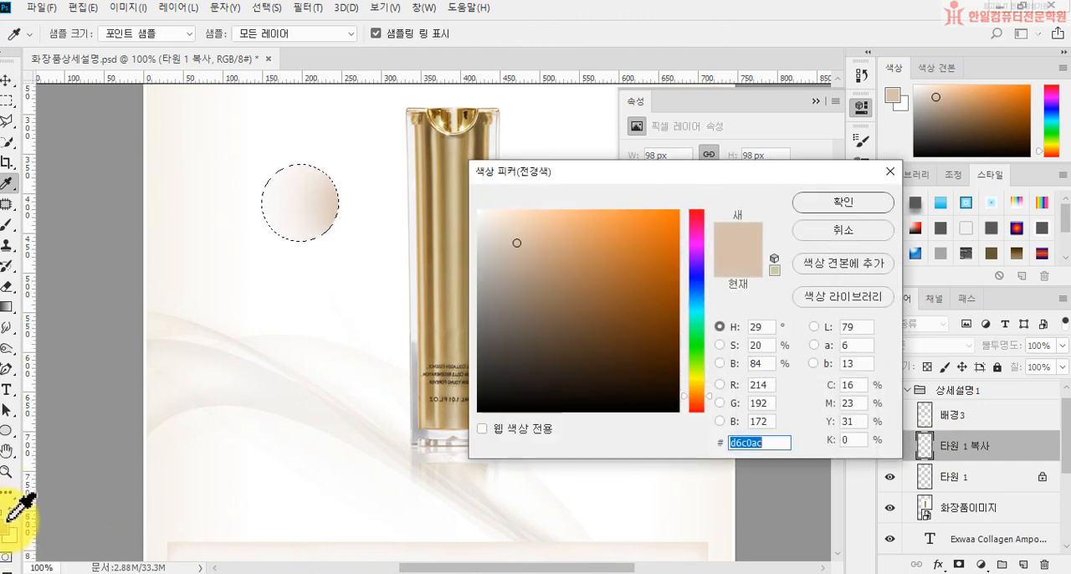
pyautogui.write('c4c4c4')
pyautogui.press('Return')
pyautogui.press('v')
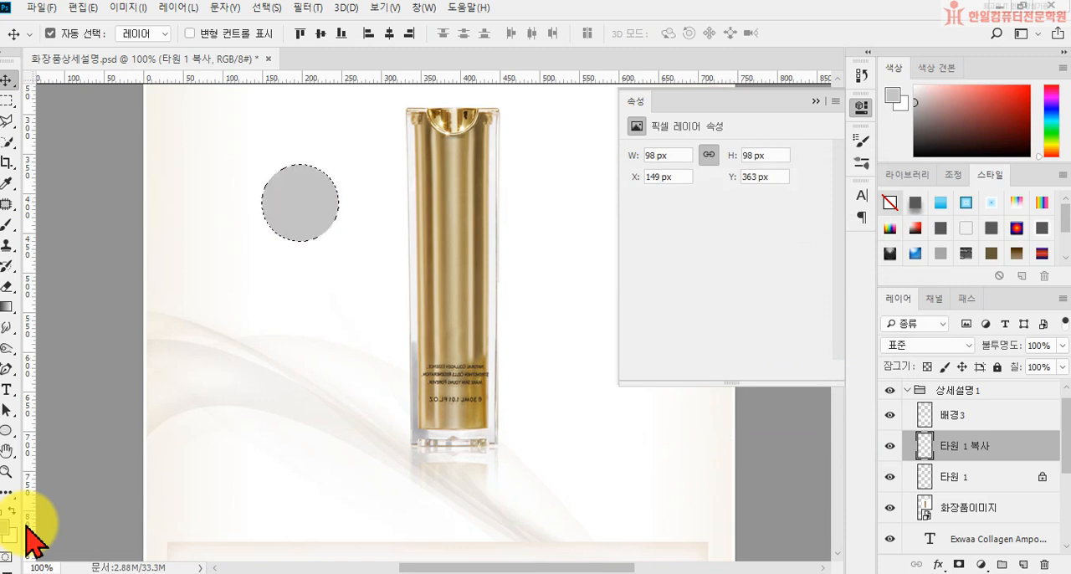
pyautogui.hotkey('ctrl', 'd')
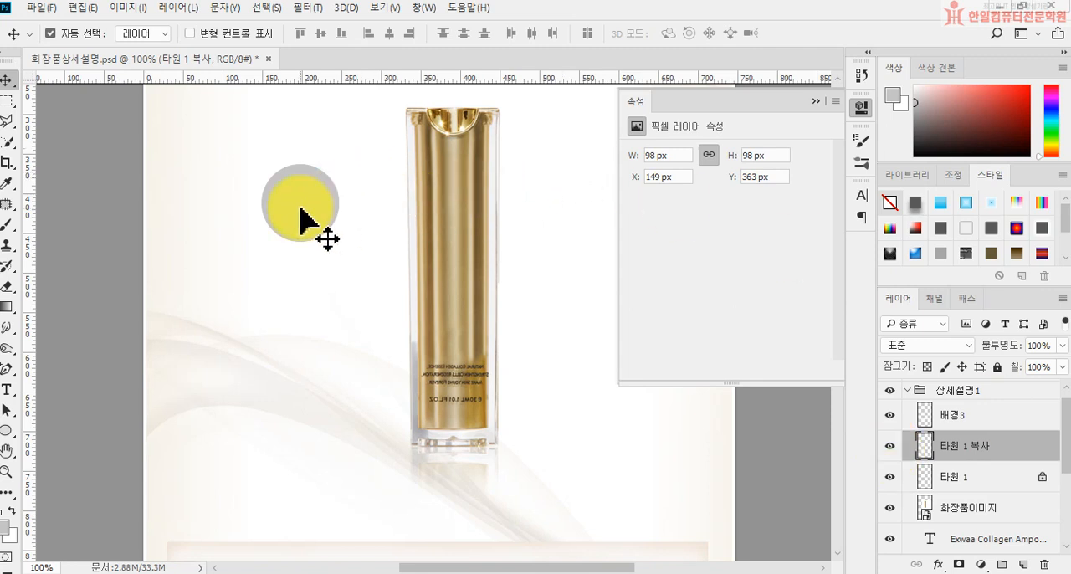
# Step: Apply a Gaussian Blur (가우시안 흐림 효과) with a radius of 8 pixels to the grey 타원 1 복사 circle
pyautogui.moveTo(301, 207); pyautogui.dragTo(289, 232)
pyautogui.click(306, 7)
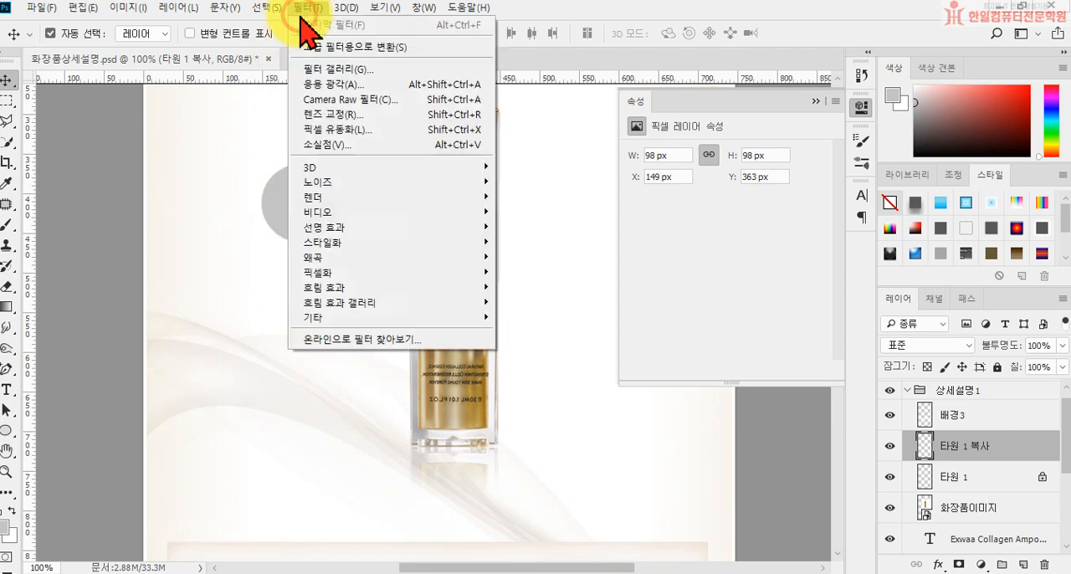
pyautogui.moveTo(373, 292)
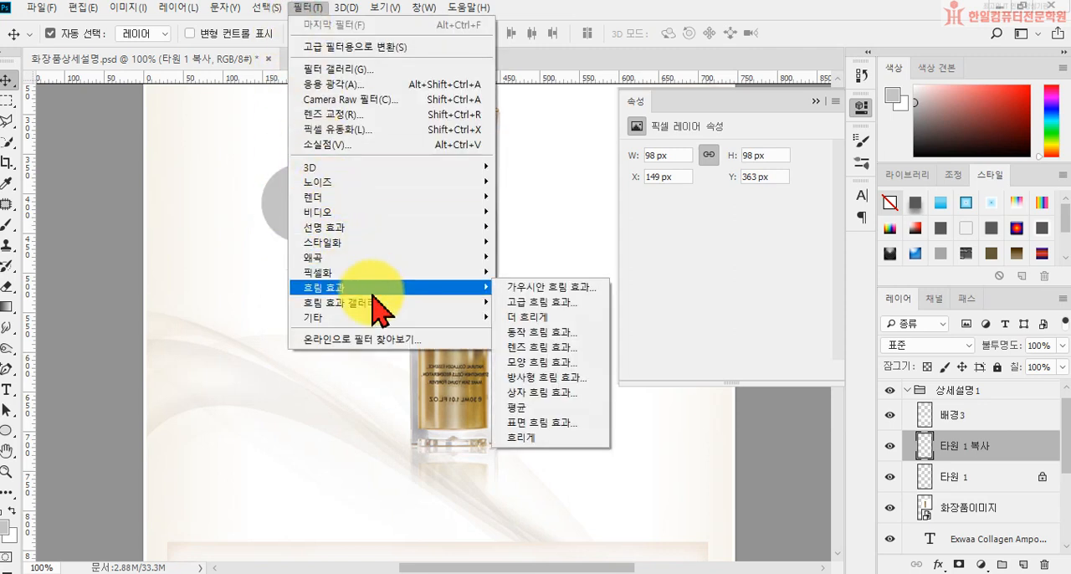
pyautogui.click(507, 288)
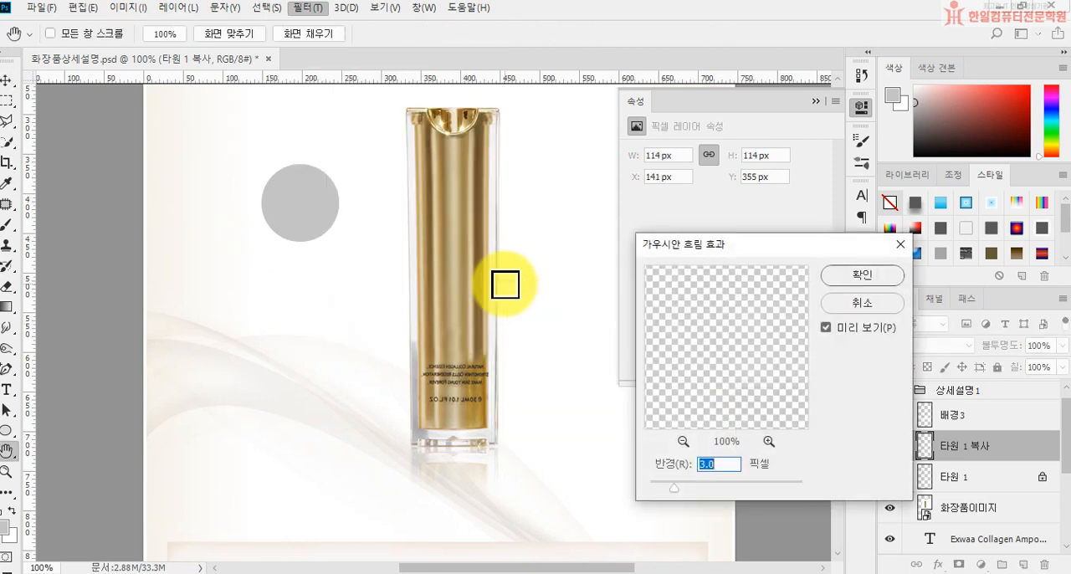
pyautogui.click(673, 490)
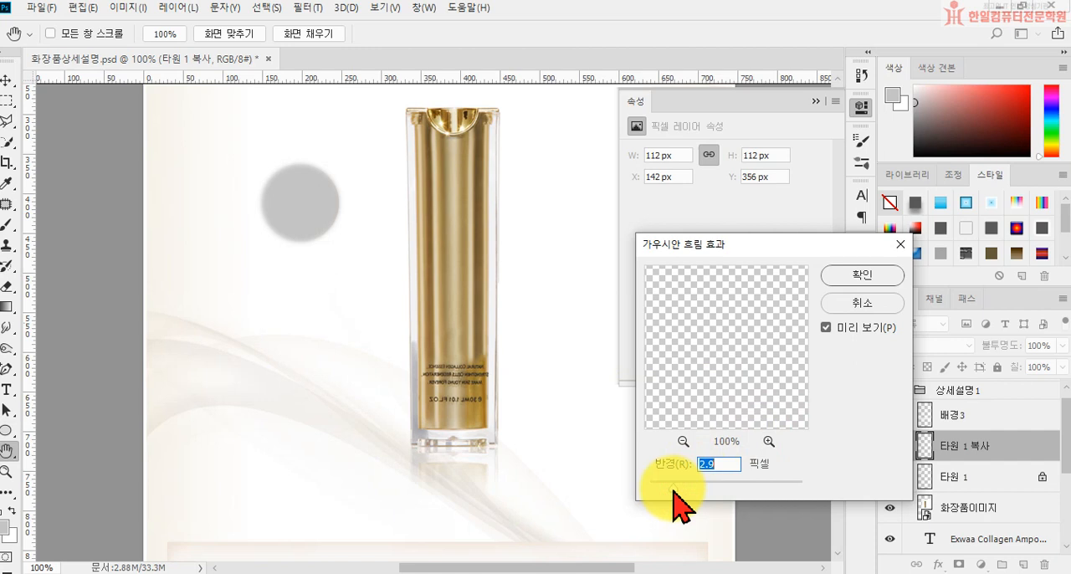
pyautogui.write('8')
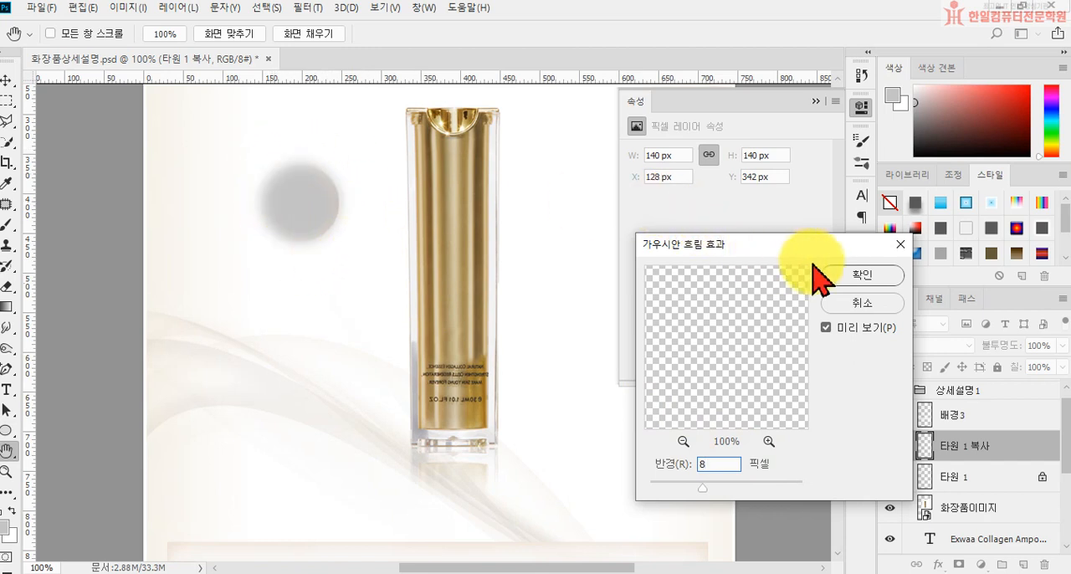
pyautogui.click(863, 275)
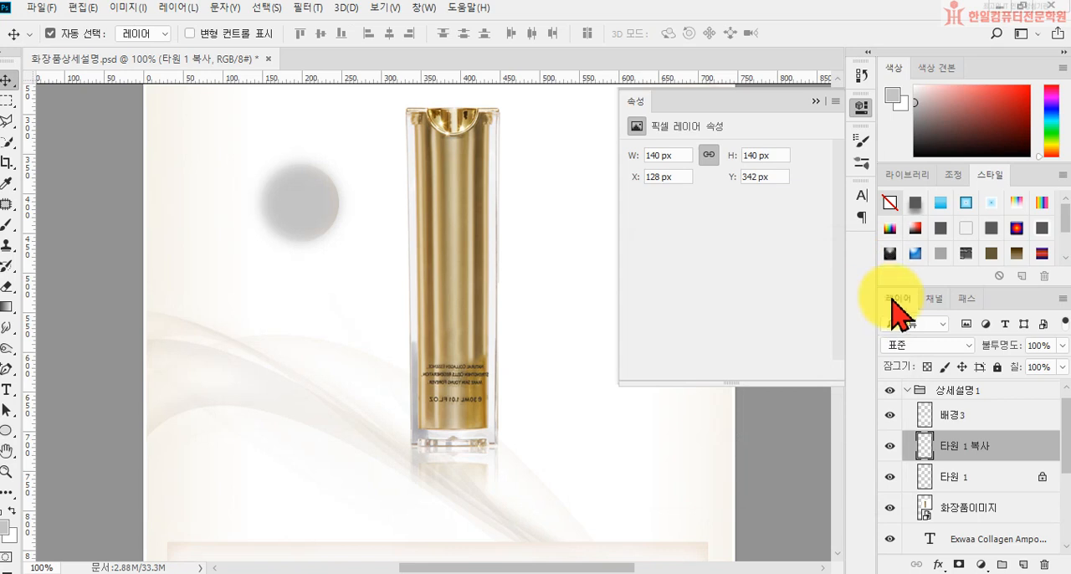
# Step: Place the blurred 타원 1 복사 layer below 타원 1 as its shadow and shift both together to about X 97 px, Y 351 px
pyautogui.moveTo(973, 447); pyautogui.dragTo(980, 487)
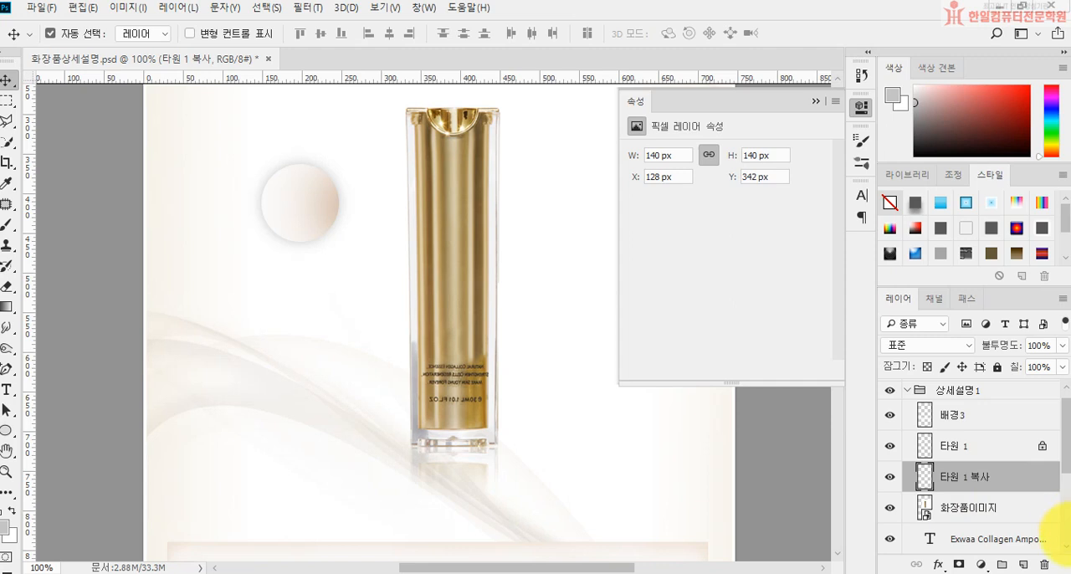
pyautogui.keyDown('shift'); pyautogui.click(968, 450); pyautogui.keyUp('shift')
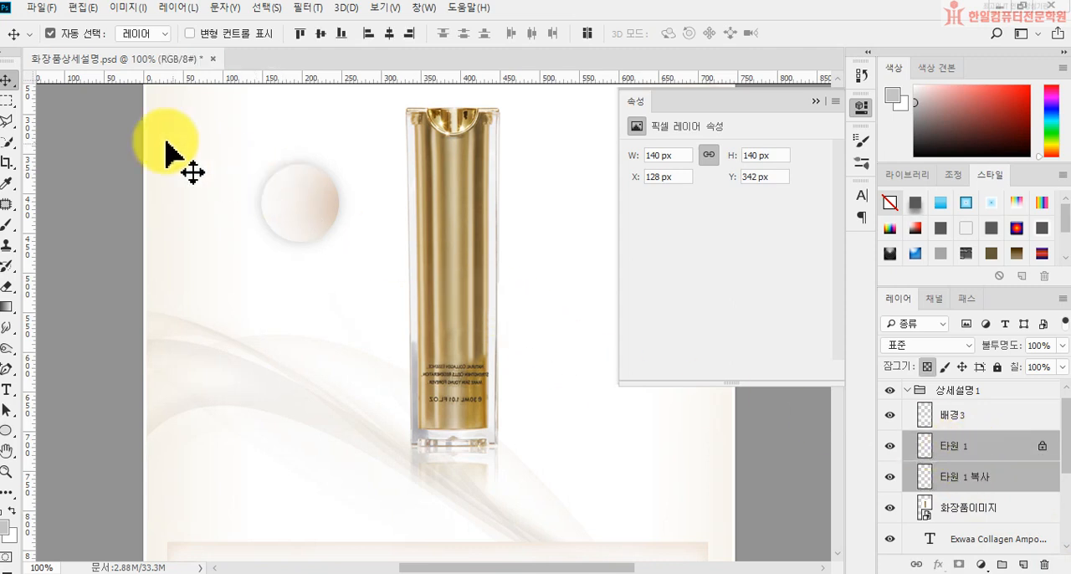
pyautogui.moveTo(306, 227); pyautogui.dragTo(278, 221)
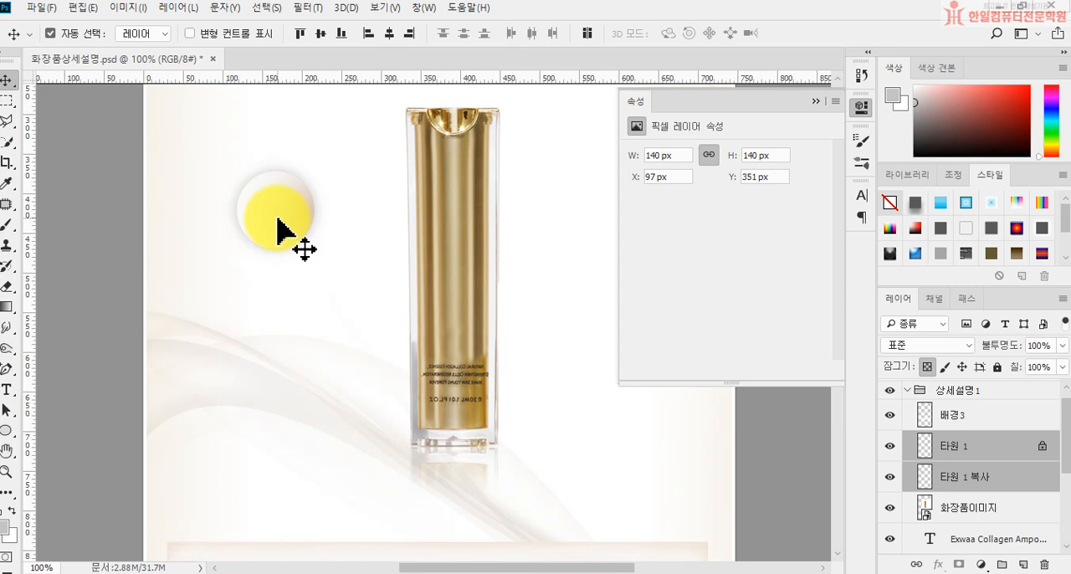
# Step: Duplicate the circle and its shadow together and place the copy above the original, beside the bottle's upper left
pyautogui.moveTo(279, 231); pyautogui.dragTo(349, 101)
pyautogui.scroll(2, 386, 213)
pyautogui.scroll(4, 387, 214)
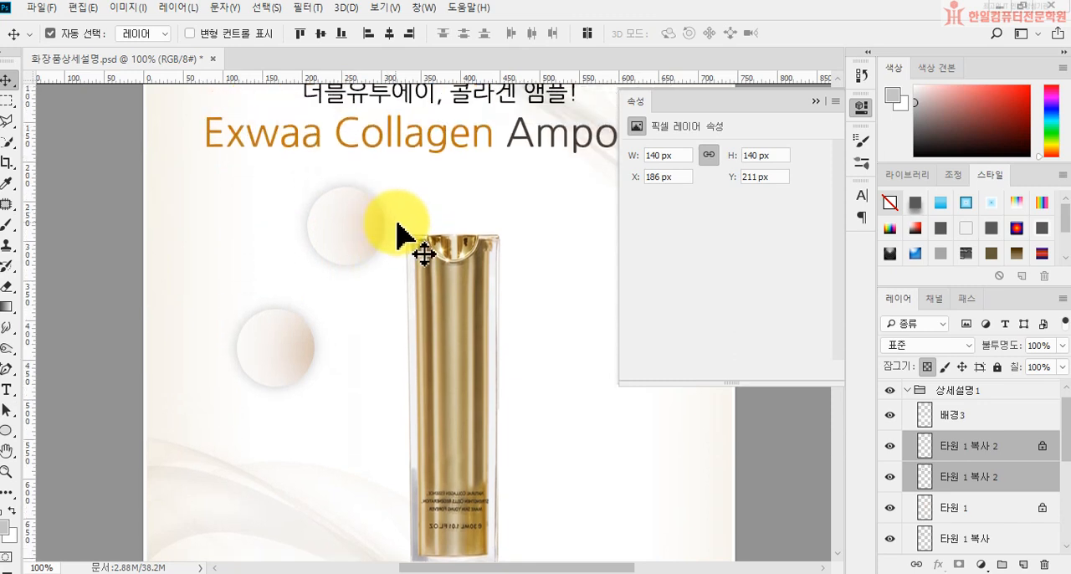
pyautogui.click(816, 101)
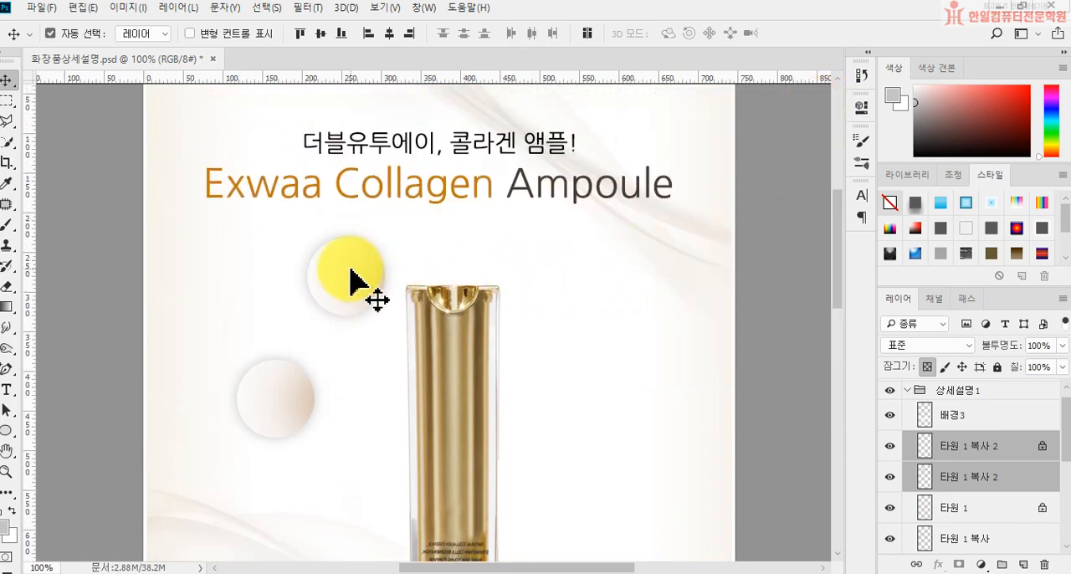
pyautogui.moveTo(360, 285); pyautogui.dragTo(327, 294)
# Step: Rotate the copied upper-left circle and its shadow slightly clockwise and reposition them closer to the bottle cap
pyautogui.hotkey('ctrl', 't')
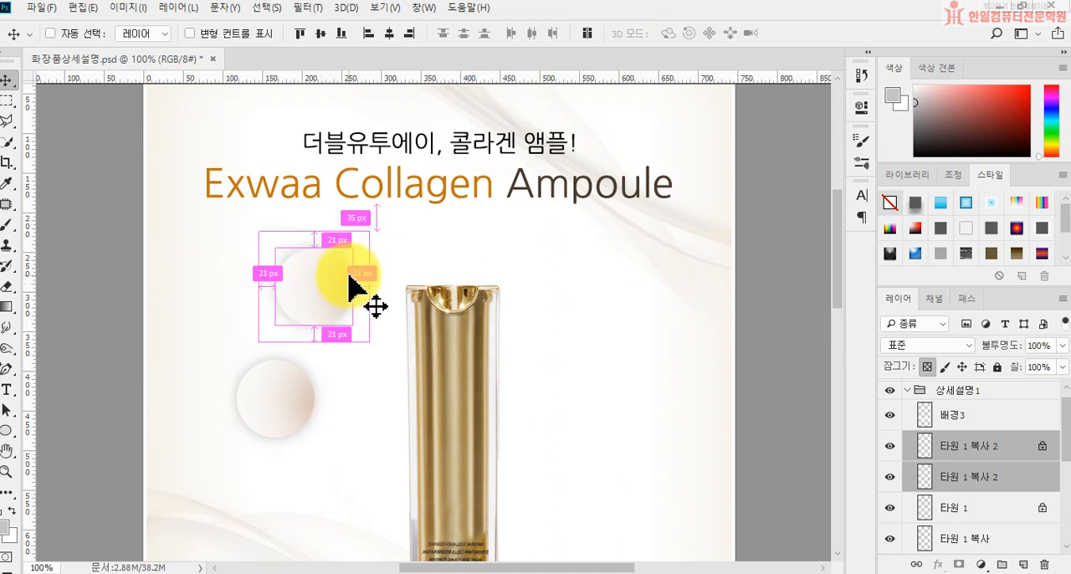
pyautogui.moveTo(390, 337); pyautogui.dragTo(351, 357)
pyautogui.moveTo(314, 321)
pyautogui.mouseDown()
pyautogui.moveTo(332, 309)
pyautogui.moveTo(337, 332)
pyautogui.moveTo(334, 312)
pyautogui.moveTo(333, 324)
pyautogui.mouseUp()
pyautogui.click(334, 311)
pyautogui.press('Return')
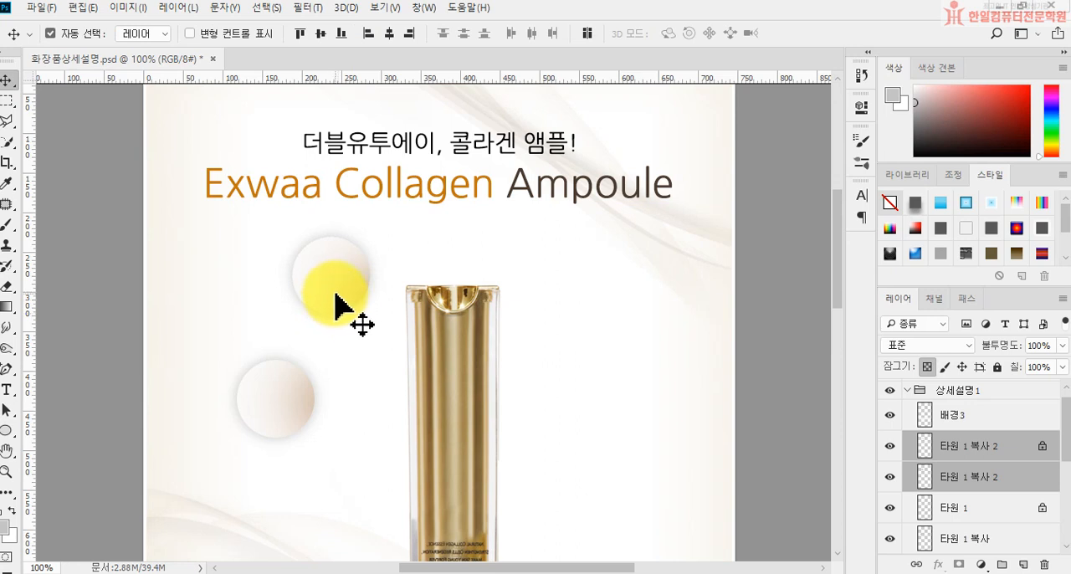
# Step: Duplicate the circle pair to the upper right of the bottle, enlarge it to about 113% and rotate it about 14°
pyautogui.moveTo(333, 299); pyautogui.dragTo(521, 263)
pyautogui.hotkey('ctrl', 't')
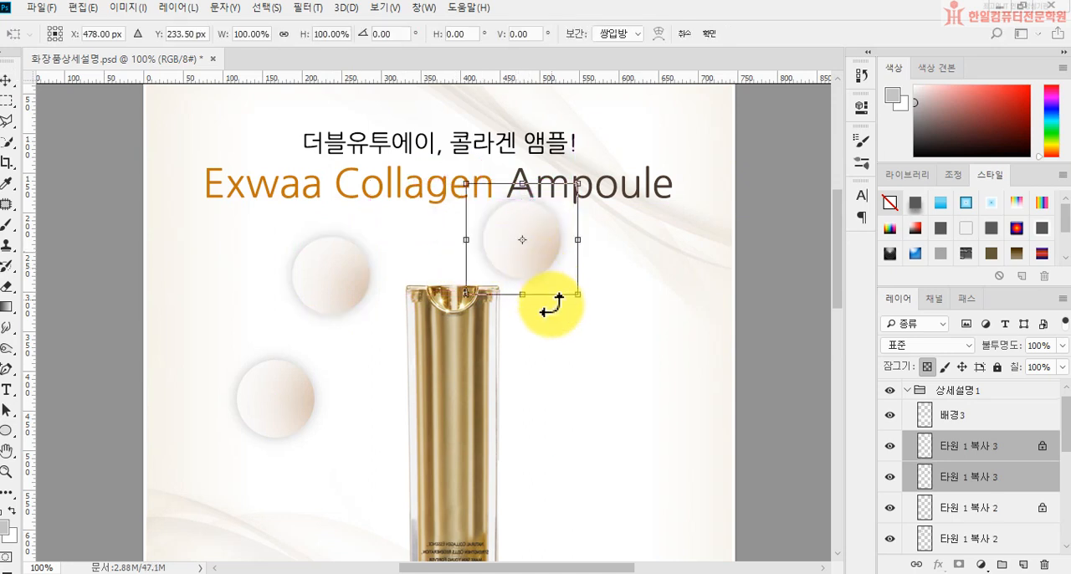
pyautogui.moveTo(579, 297); pyautogui.dragTo(607, 339)
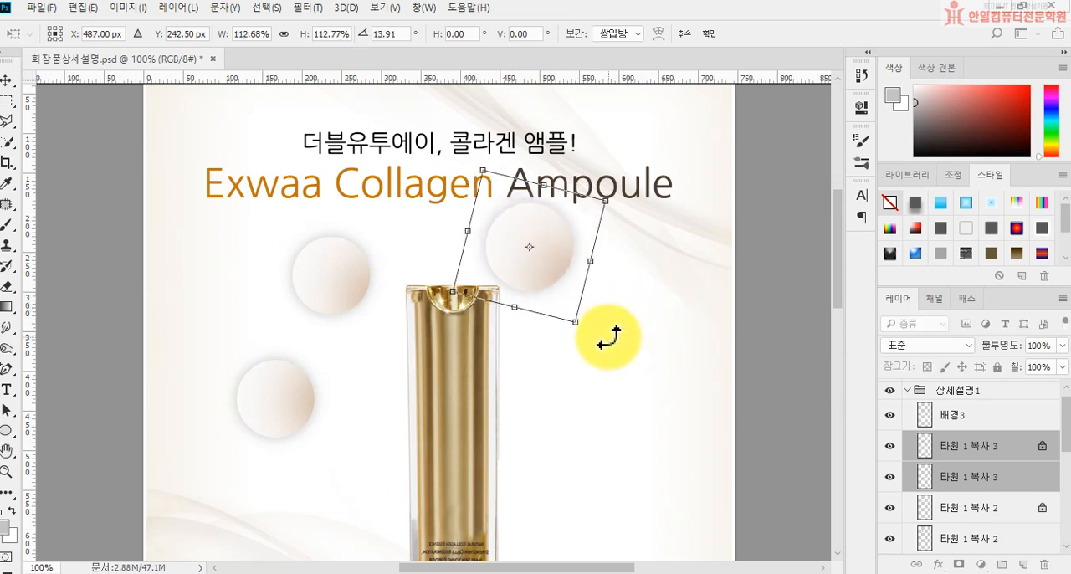
pyautogui.press('Return')
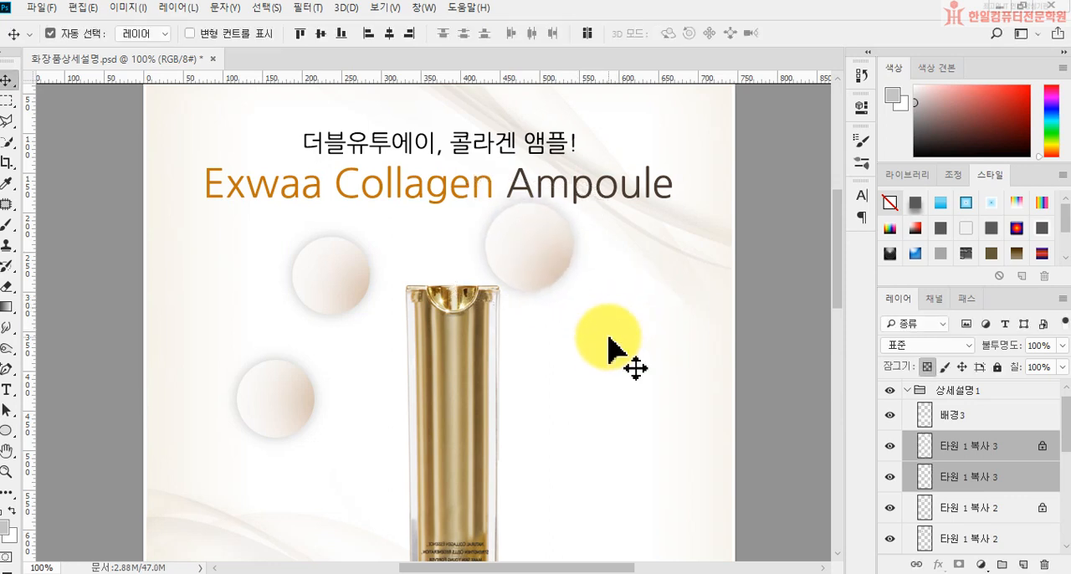
# Step: Duplicate the upper-right circle pair to the far right of the bottle, enlarge it slightly and rotate it clockwise
pyautogui.moveTo(519, 254); pyautogui.dragTo(617, 359)
pyautogui.hotkey('ctrl', 't')
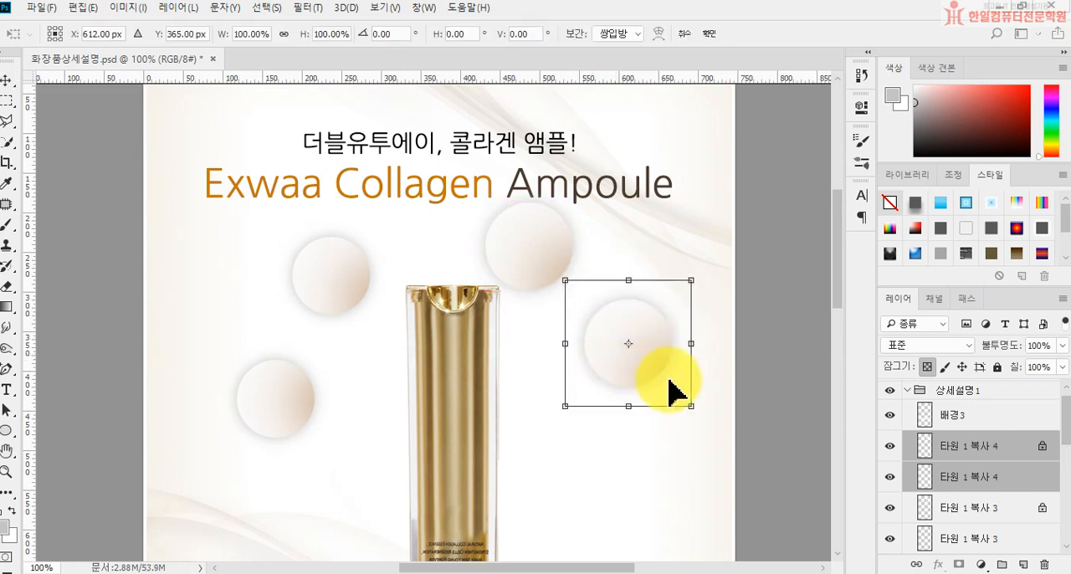
pyautogui.moveTo(684, 403)
pyautogui.mouseDown()
pyautogui.moveTo(698, 421)
pyautogui.moveTo(731, 425)
pyautogui.moveTo(721, 442)
pyautogui.moveTo(676, 410)
pyautogui.mouseUp()
pyautogui.press('Return')
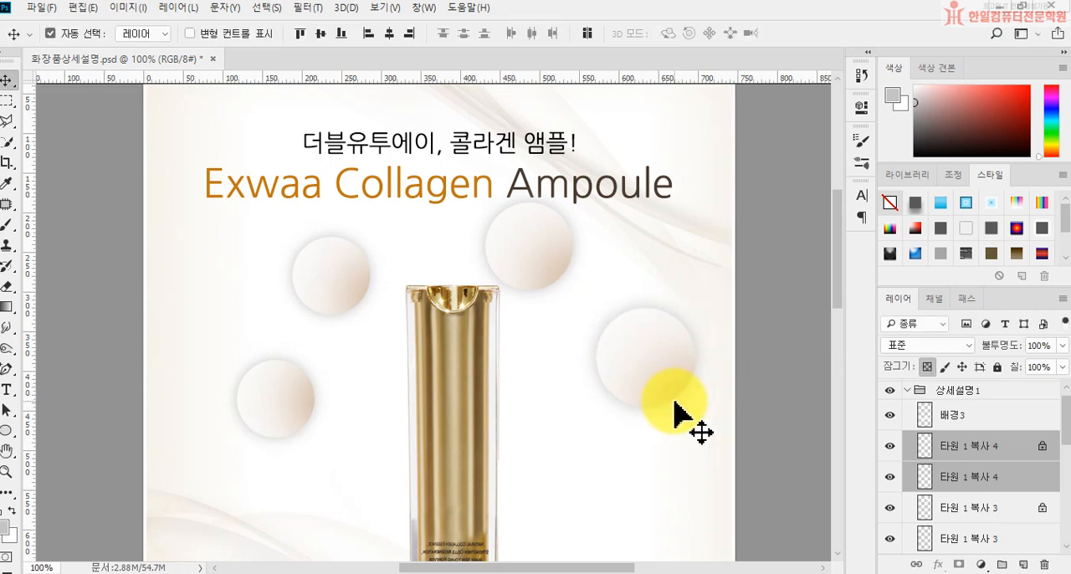
# Step: Duplicate the far-right circle pair to the bottle's lower right, scale it to about 91% and rotate it about 26°
pyautogui.moveTo(647, 381); pyautogui.dragTo(601, 507)
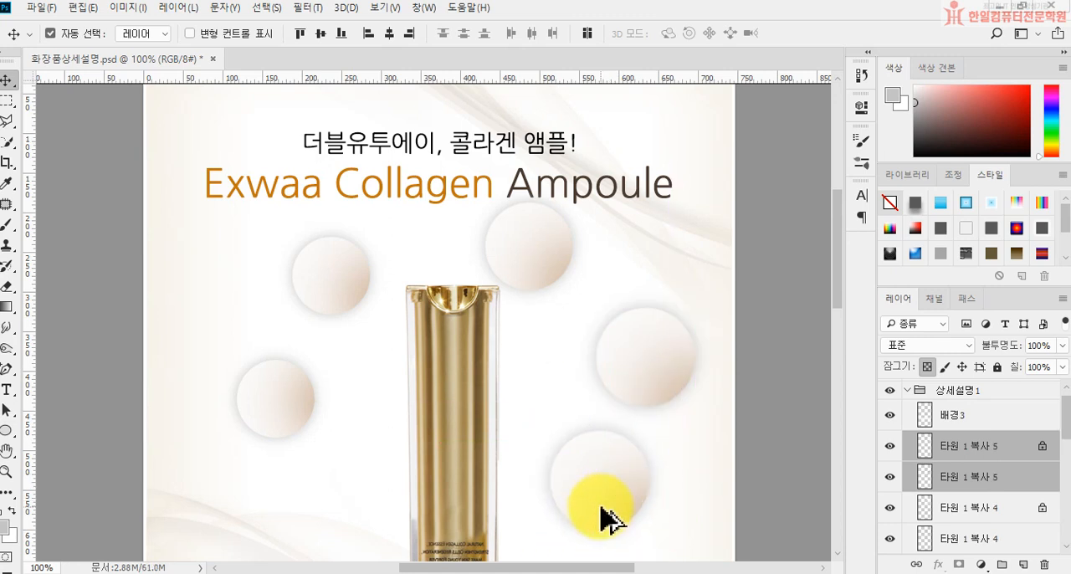
pyautogui.hotkey('ctrl', 't')
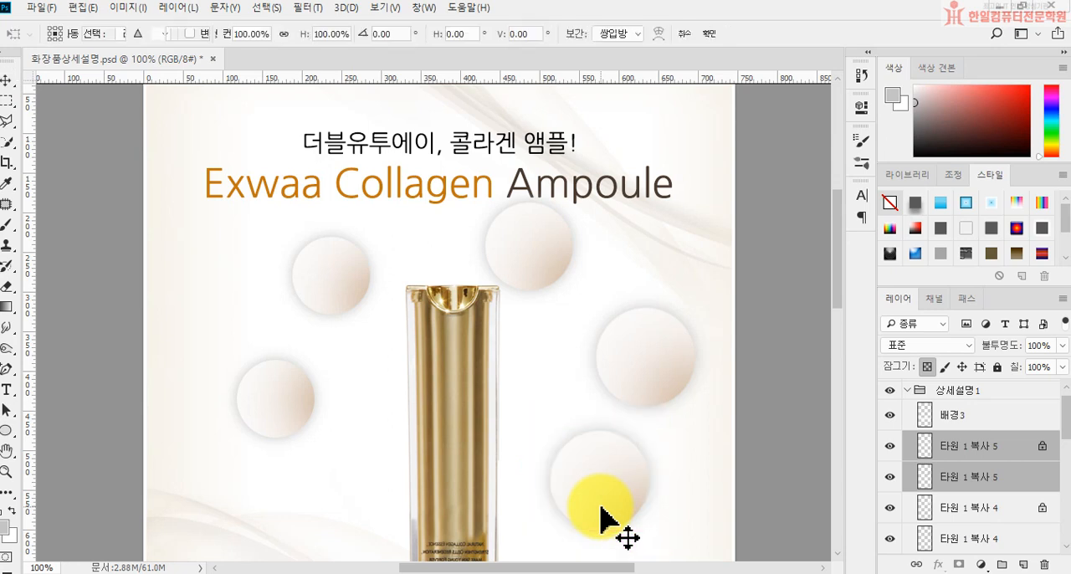
pyautogui.moveTo(677, 559); pyautogui.dragTo(655, 546)
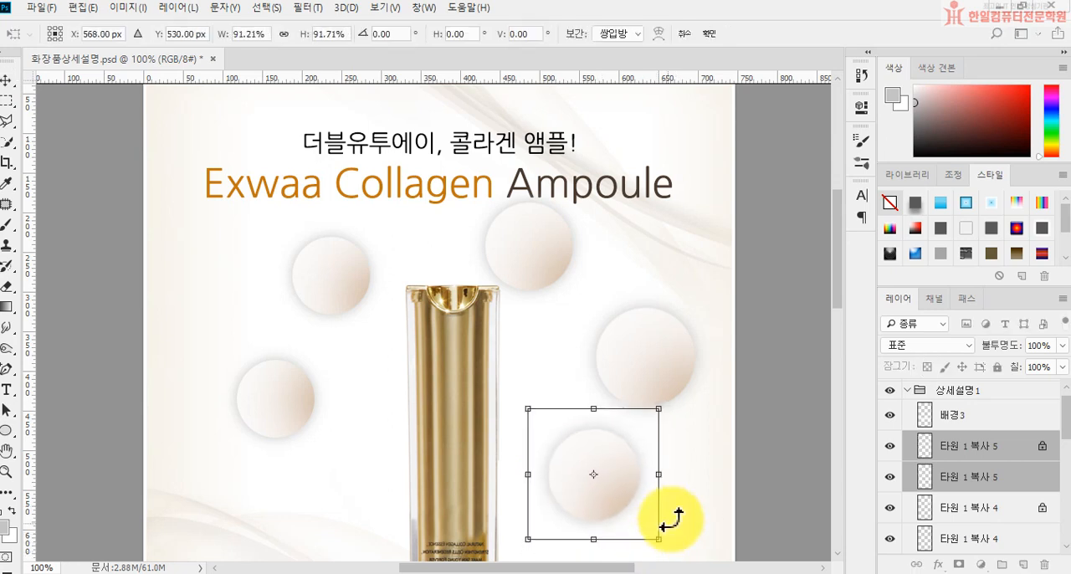
pyautogui.moveTo(693, 502); pyautogui.dragTo(681, 530)
pyautogui.moveTo(622, 514); pyautogui.dragTo(610, 504)
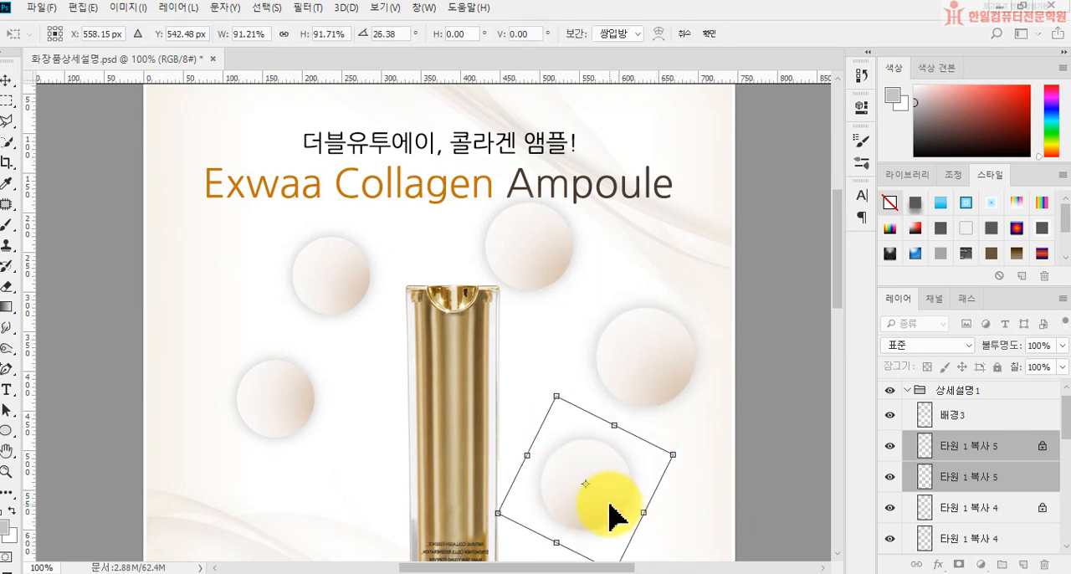
pyautogui.press('Return')
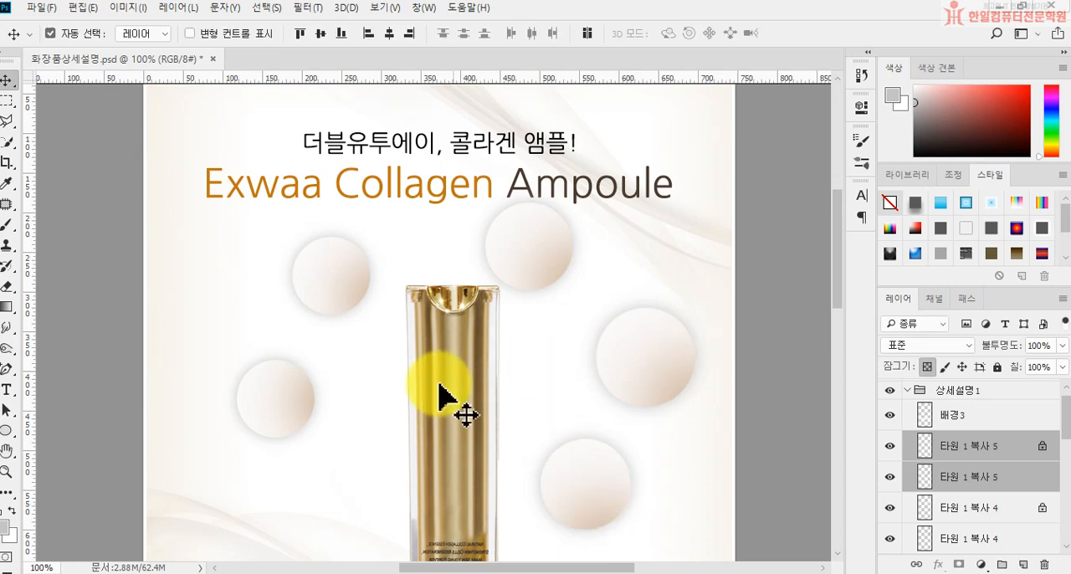
pyautogui.scroll(-3, 983, 481)
pyautogui.scroll(-1, 981, 485)
pyautogui.click(989, 518)
pyautogui.keyDown('shift'); pyautogui.click(978, 490); pyautogui.keyUp('shift')
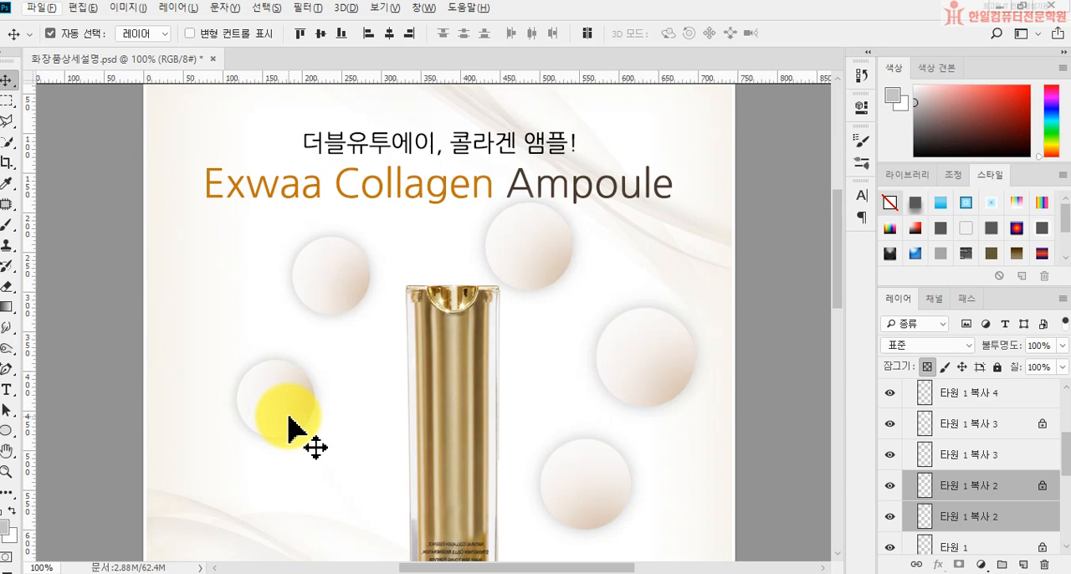
pyautogui.moveTo(289, 428); pyautogui.dragTo(300, 490)
pyautogui.hotkey('ctrl', 'z')
# Step: Duplicate 타원 1 and 타원 1 복사 to the bottle's lower left, scale them to about 91% and rotate them about -19°
pyautogui.scroll(-1, 993, 492)
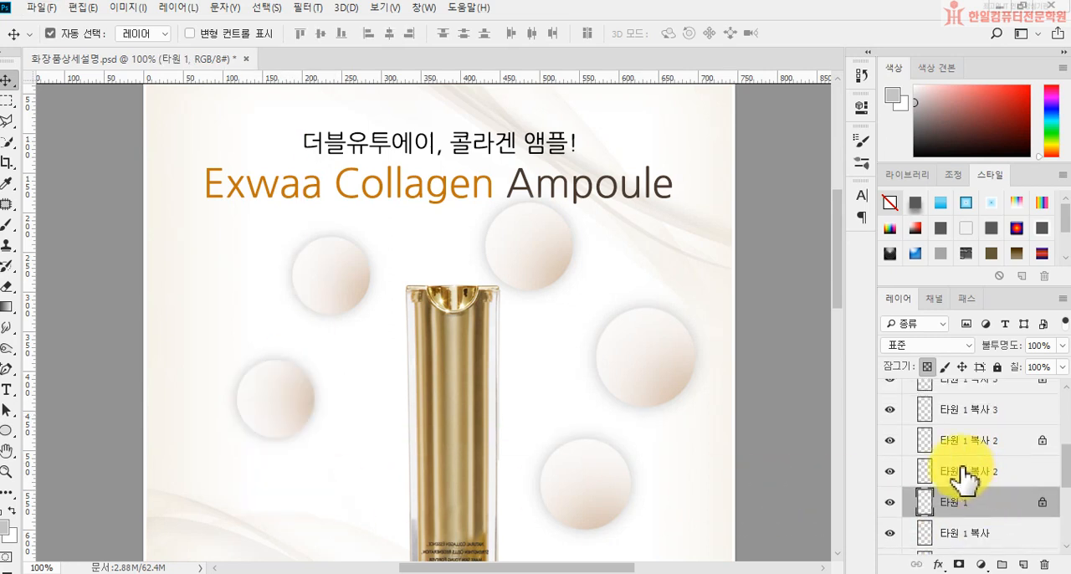
pyautogui.click(968, 533)
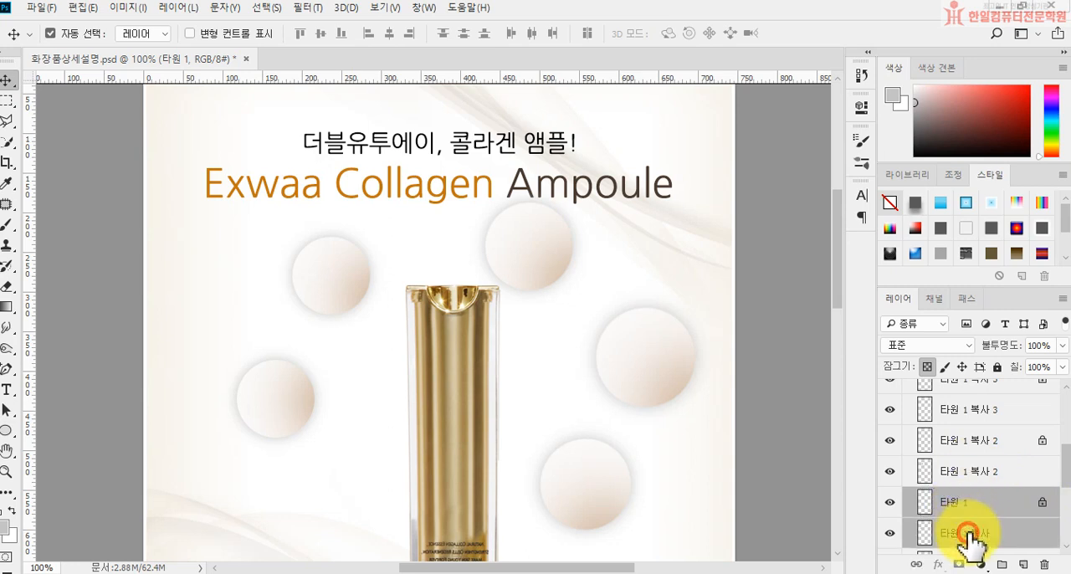
pyautogui.moveTo(296, 420); pyautogui.dragTo(339, 514)
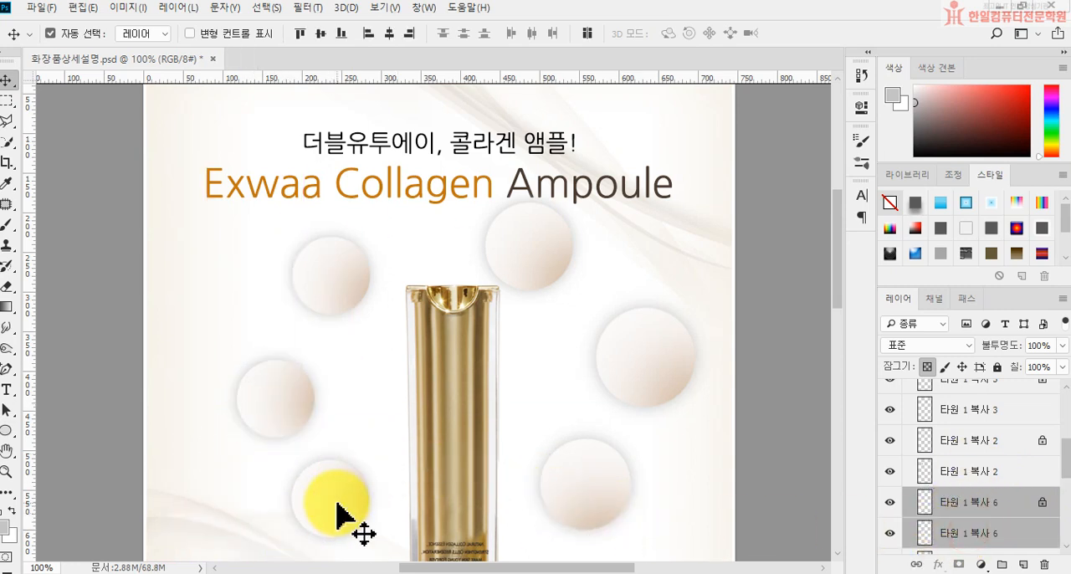
pyautogui.hotkey('ctrl', 't')
pyautogui.moveTo(380, 552); pyautogui.dragTo(367, 546)
pyautogui.moveTo(416, 516); pyautogui.dragTo(421, 479)
pyautogui.moveTo(354, 505); pyautogui.dragTo(359, 525)
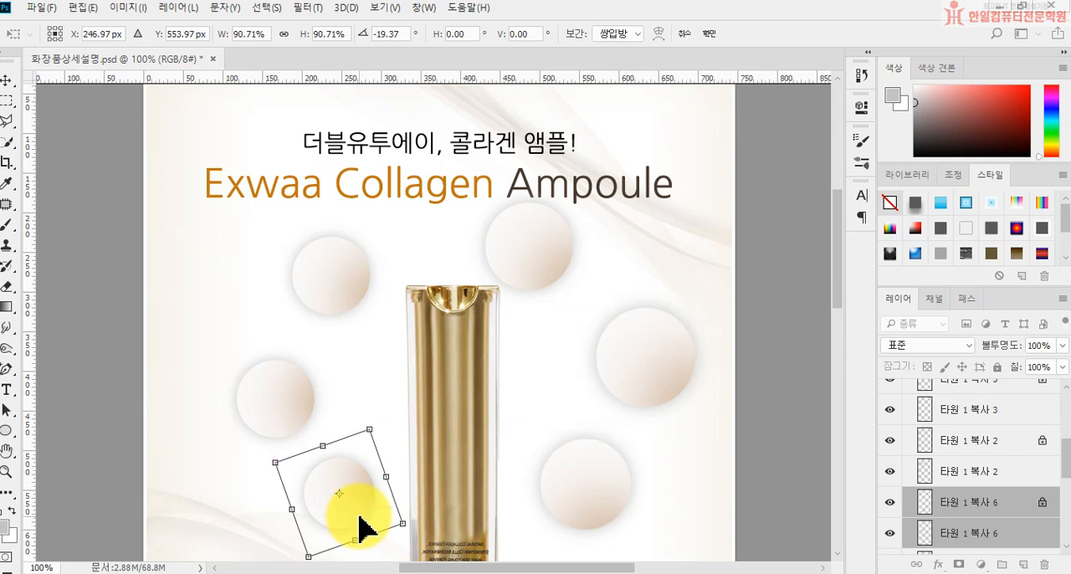
pyautogui.press('Return')
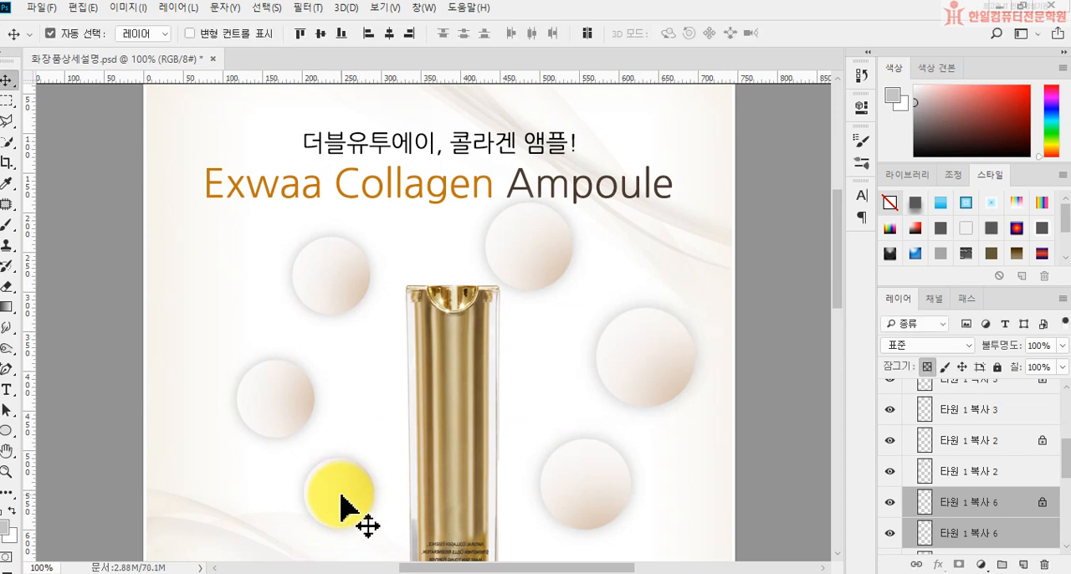
pyautogui.scroll(-2, 359, 510)
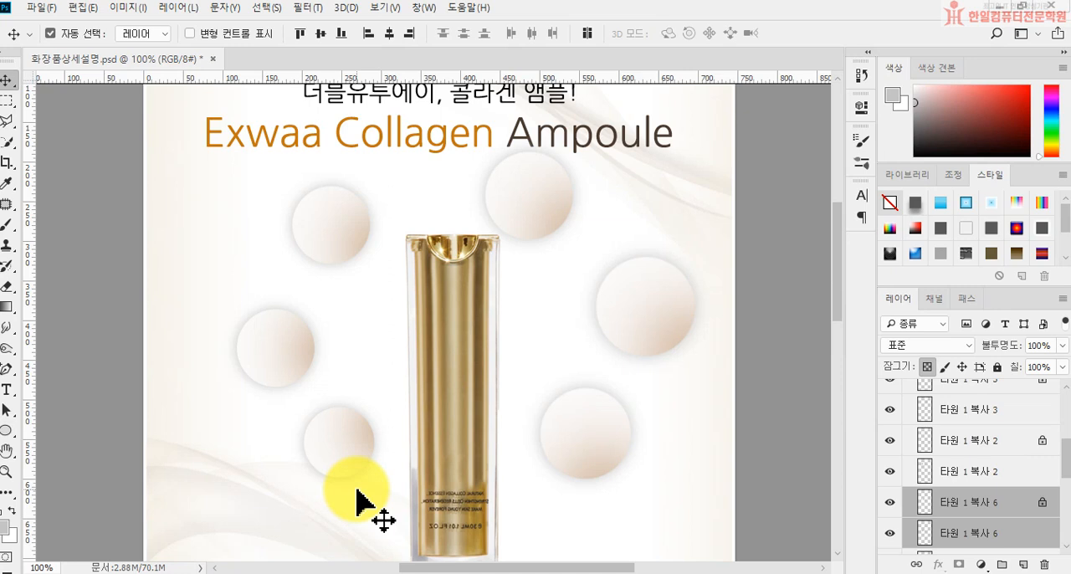
pyautogui.scroll(5, 1038, 485)
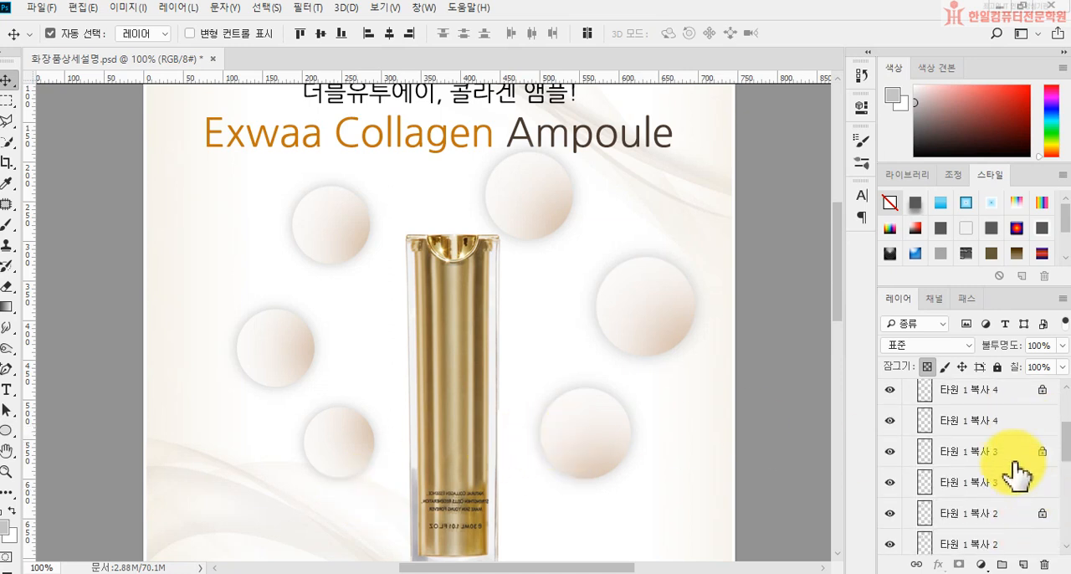
# Step: Start a text layer above 타원 1 복사 5 in the lower-left circle, with 15 pt size and colour #594123
pyautogui.click(970, 460)
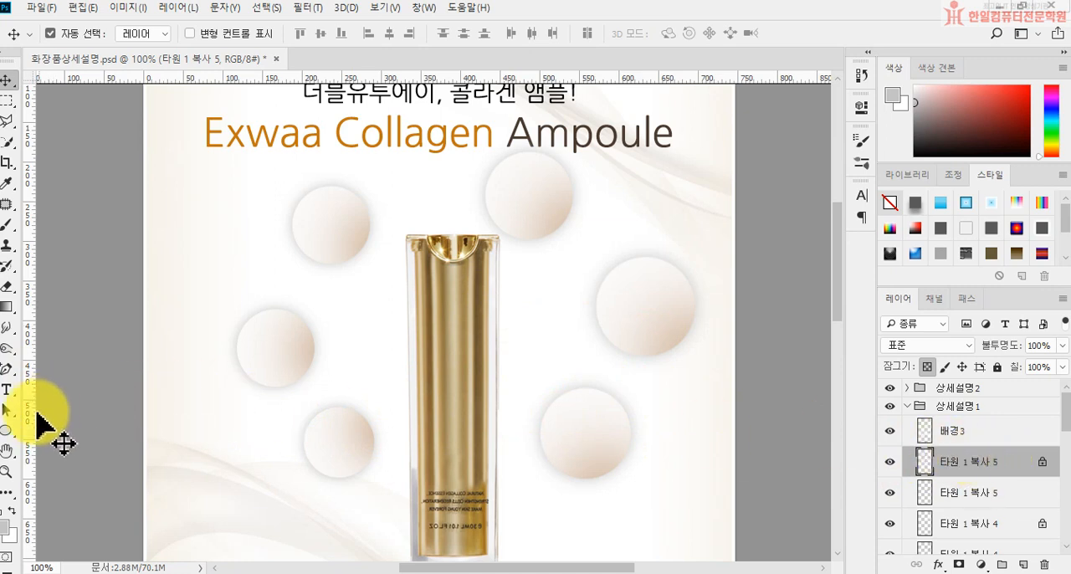
pyautogui.click(7, 391)
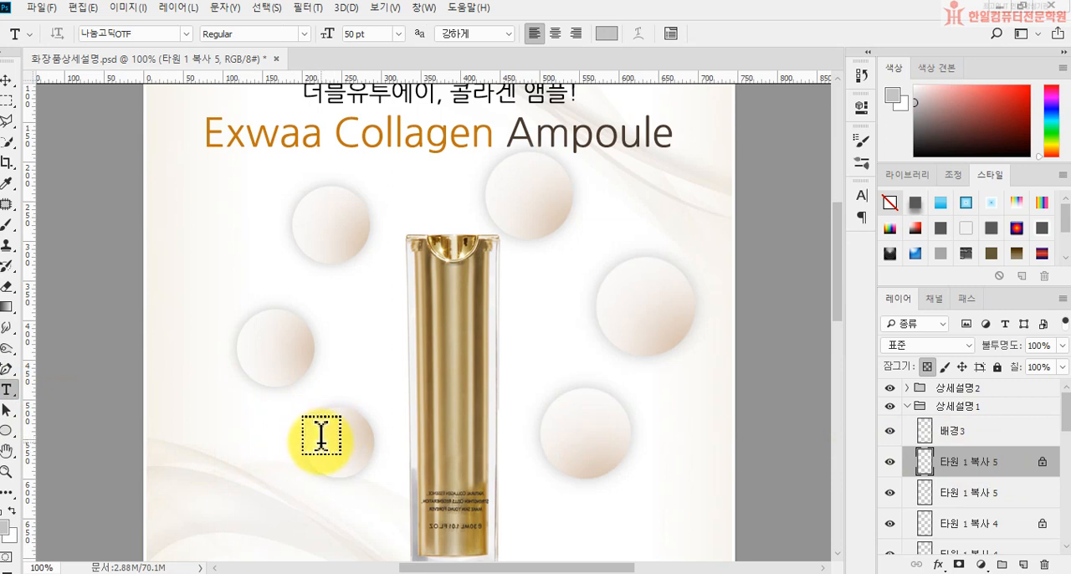
pyautogui.click(320, 437)
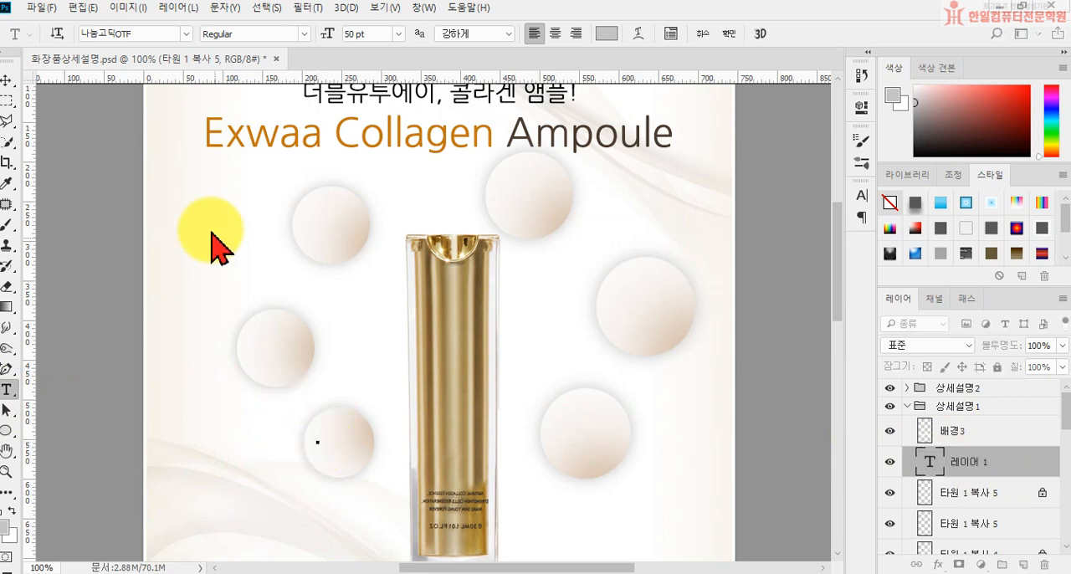
pyautogui.click(398, 34)
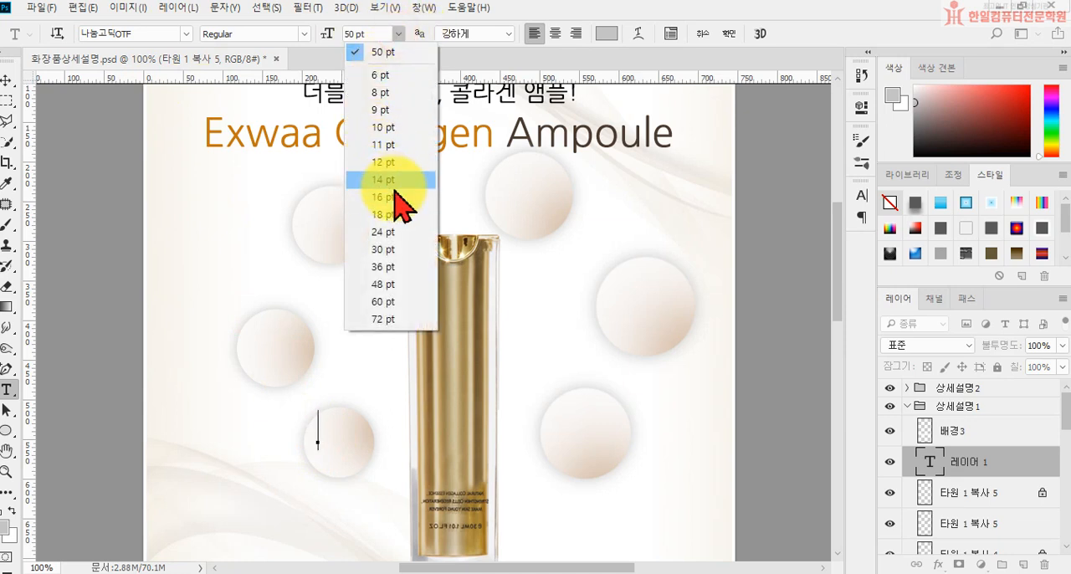
pyautogui.click(370, 34)
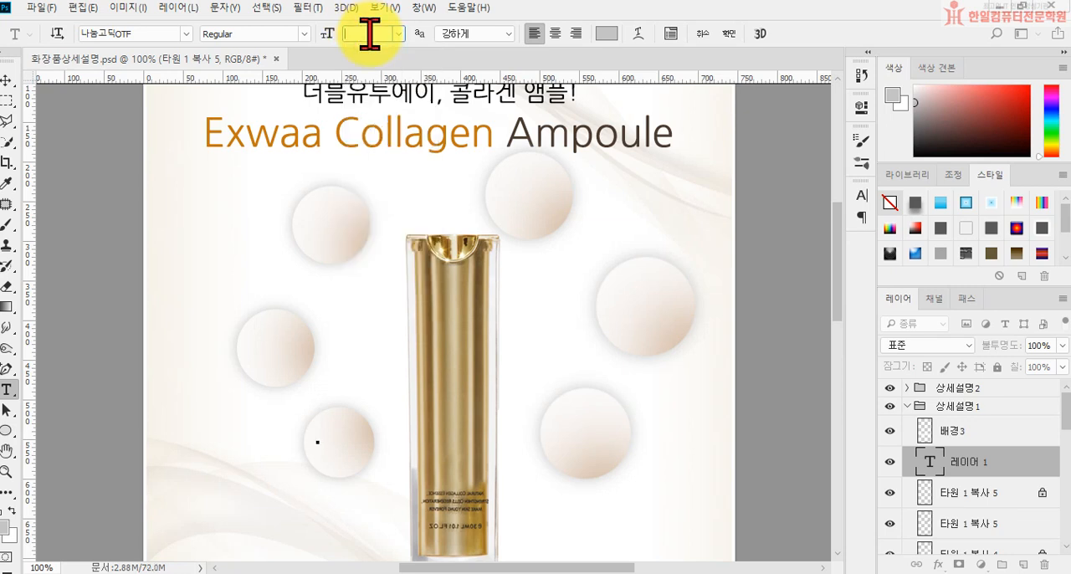
pyautogui.press('Return')
pyautogui.click(606, 34)
pyautogui.write('594123')
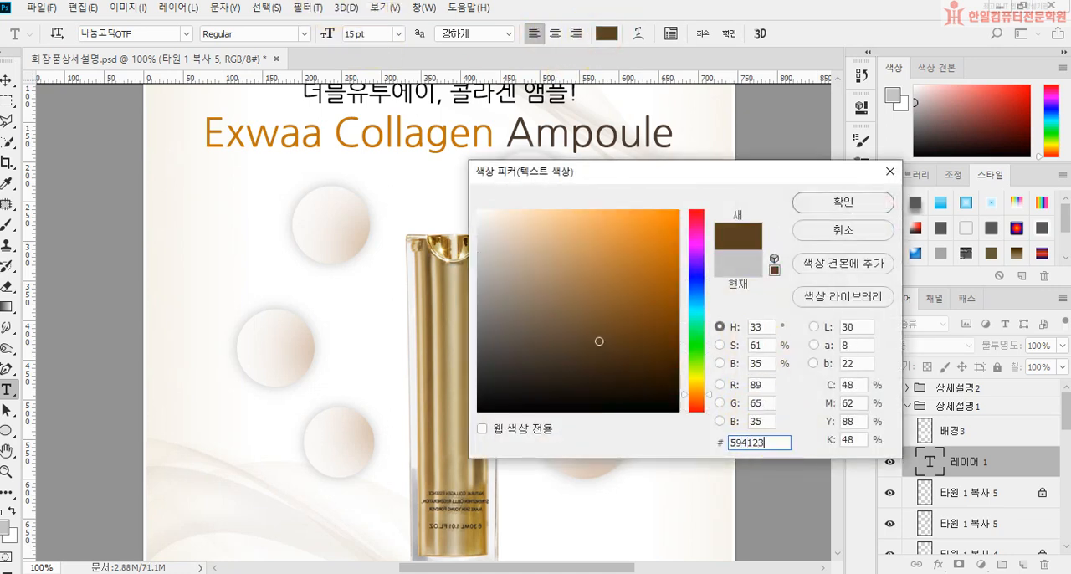
pyautogui.press('Return')
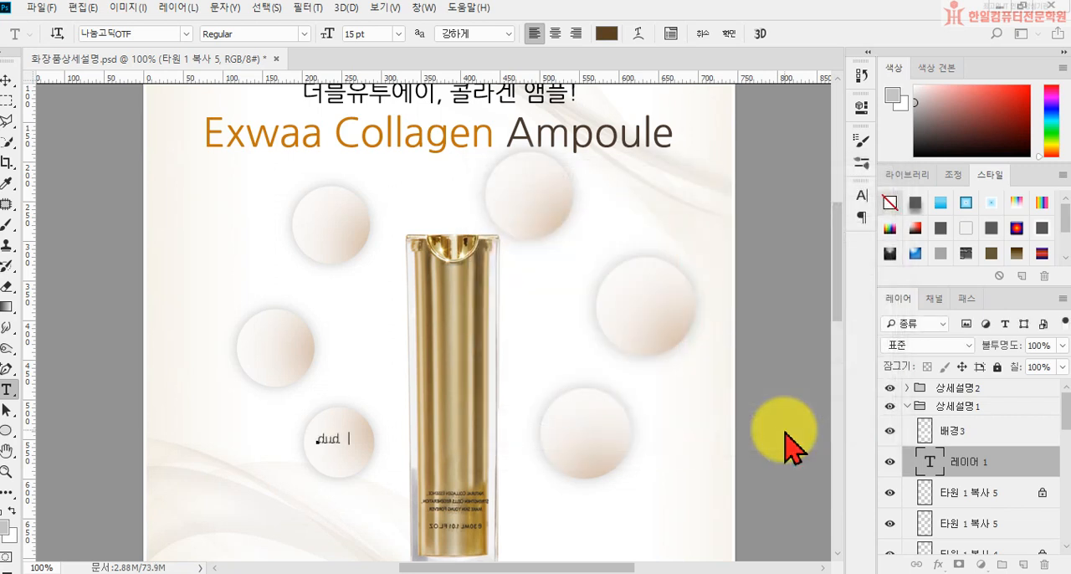
# Step: Enter 영지 and 추출물 on two lines in the lower-left circle and center-align the text
pyautogui.write('영지')
pyautogui.press('Return')
pyautogui.write('추출물')
pyautogui.click(790, 447)
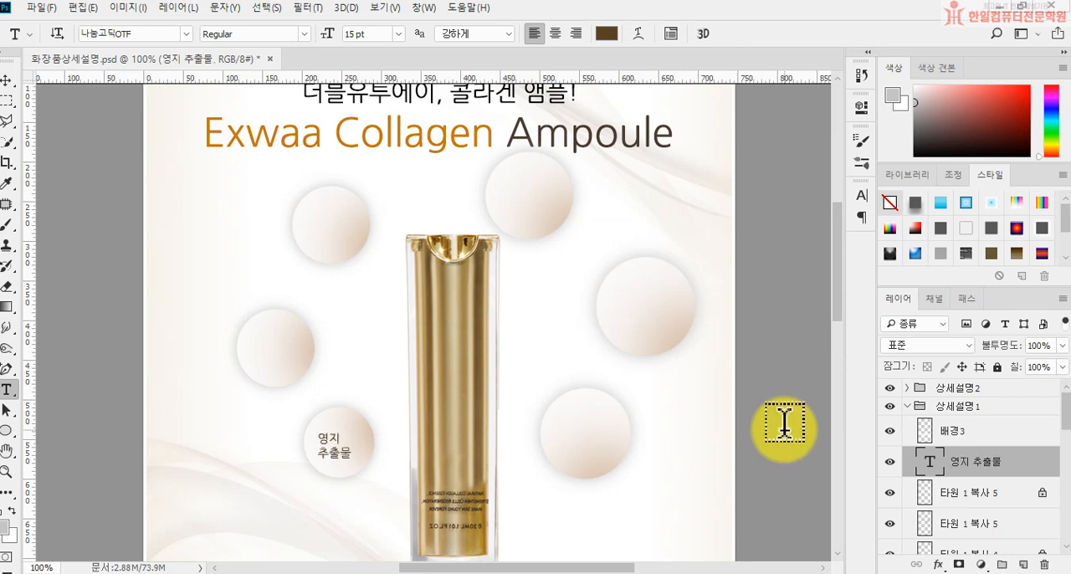
pyautogui.click(555, 33)
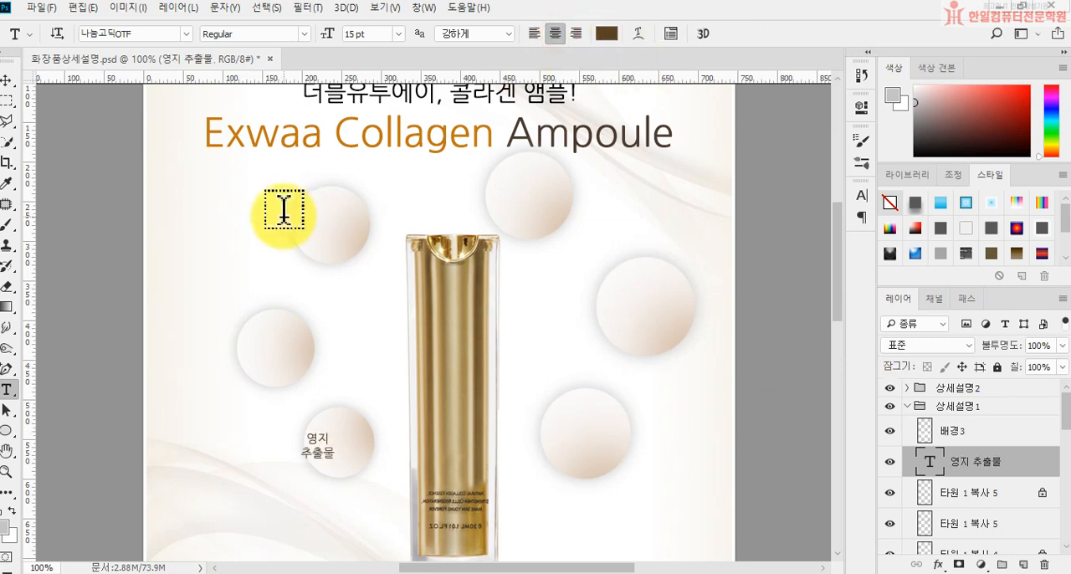
# Step: Center the 영지 추출물 text in the lower-left circle and duplicate it into the other five circles
pyautogui.click(7, 82)
pyautogui.moveTo(318, 447); pyautogui.dragTo(585, 443)
pyautogui.moveTo(586, 444); pyautogui.dragTo(320, 366)
# Step: Replace the text in the middle-left circle with 오가피 추출물 on two lines
pyautogui.click(7, 390)
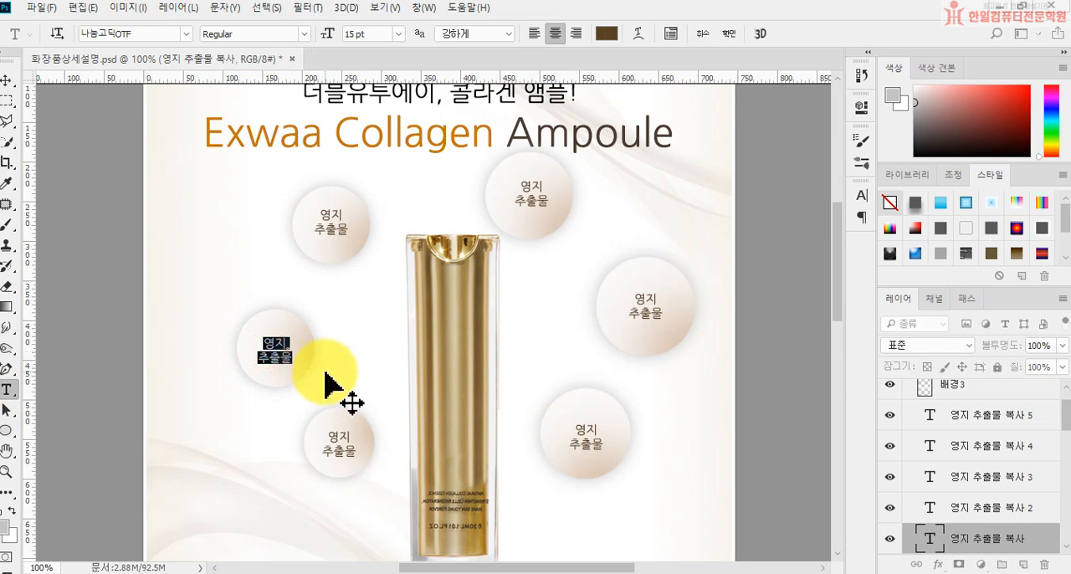
pyautogui.write('ㅗ갑피가피')
pyautogui.press('Return')
pyautogui.write('추출물')
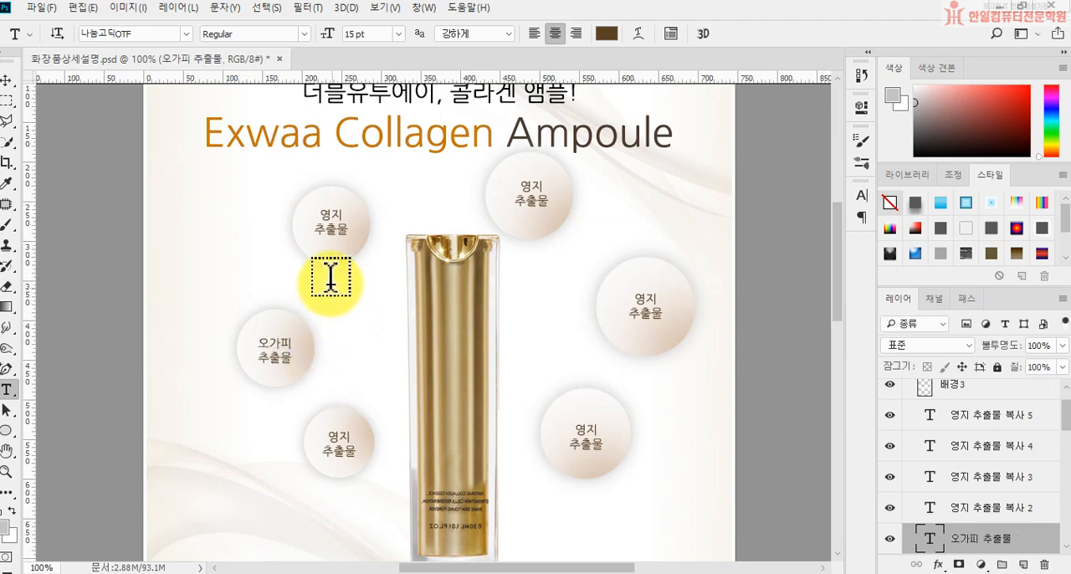
# Step: Replace the text in the upper-left circle with 쌀발효 여과물 on two lines
pyautogui.moveTo(323, 210); pyautogui.dragTo(390, 242)
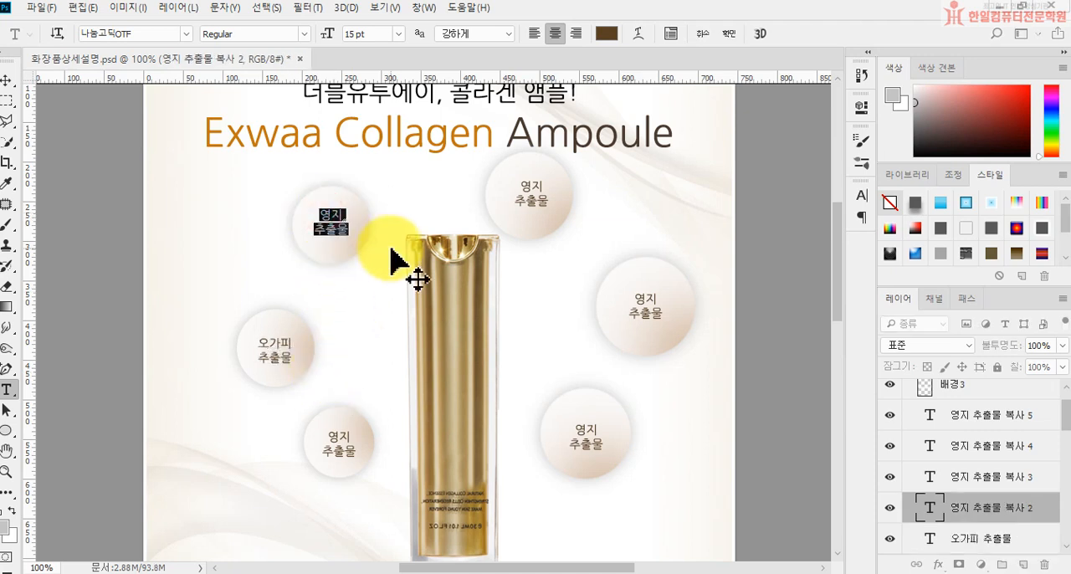
pyautogui.write('ㅅ발효역과물')
pyautogui.click(394, 247)
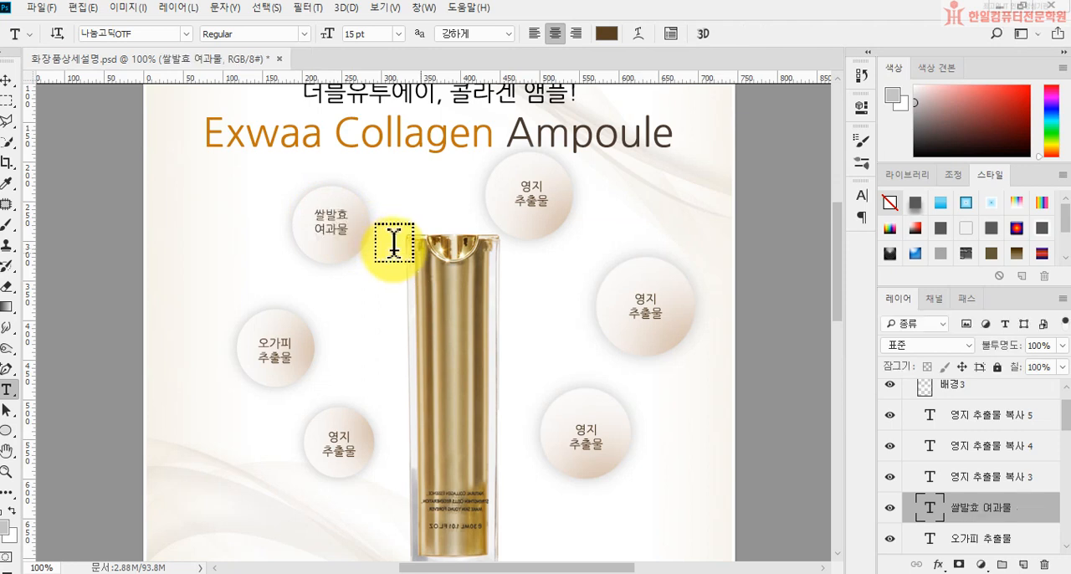
# Step: Replace the text in the upper-right circle with 카페트리 팹타이드-1 on two lines
pyautogui.click(527, 188)
pyautogui.hotkey('ctrl', 'a')
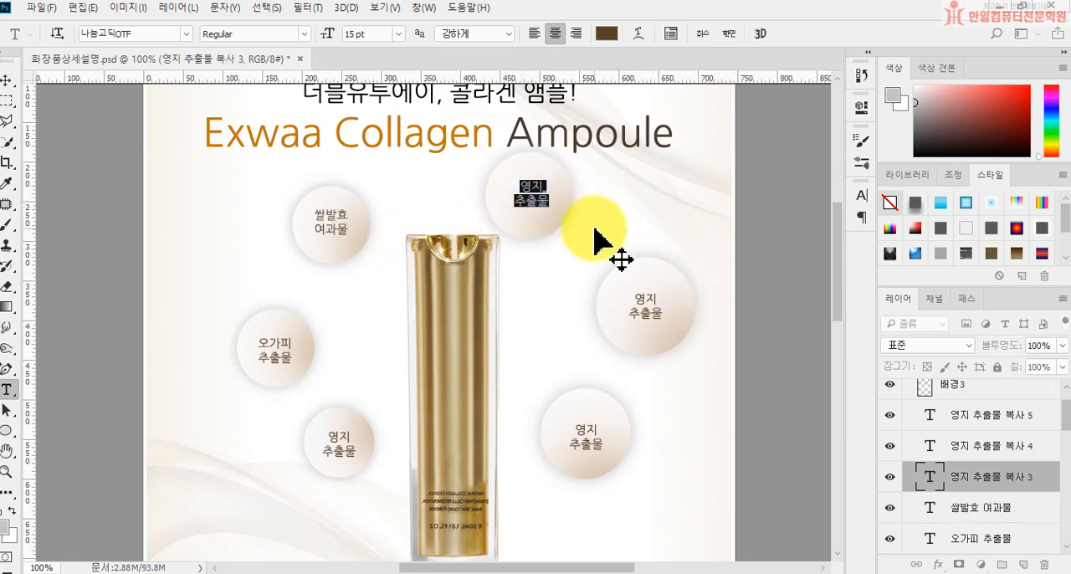
pyautogui.write('키')
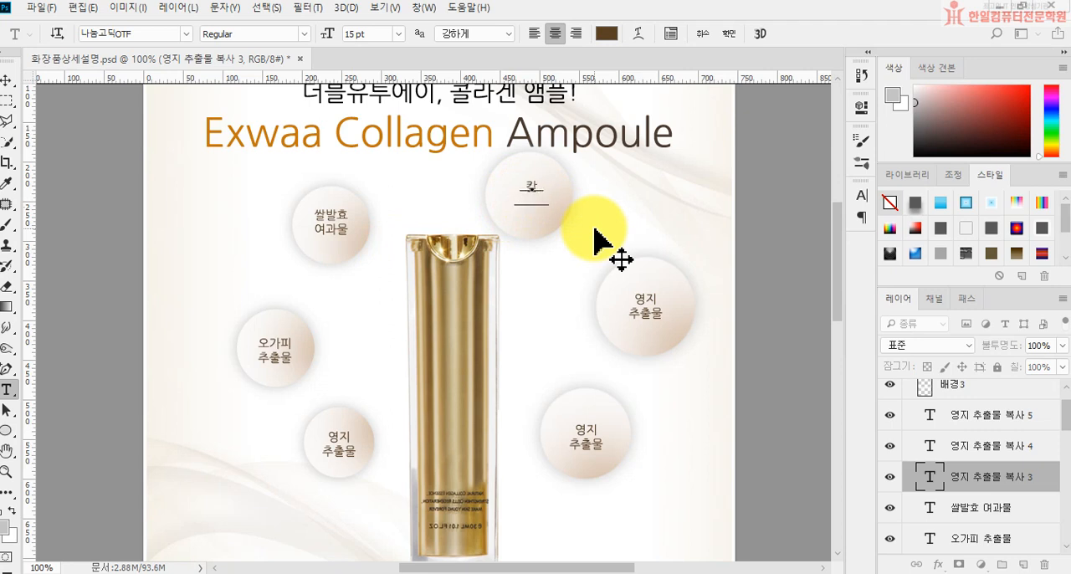
pyautogui.write('페트리')
pyautogui.write(' 팹타이드-1')
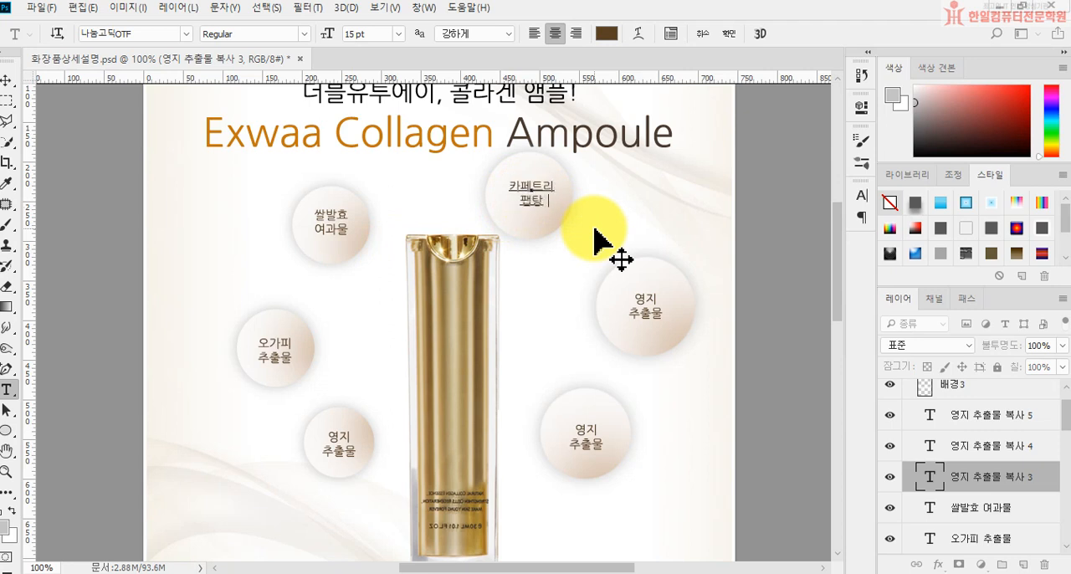
pyautogui.hotkey('ctrl', 'Return')
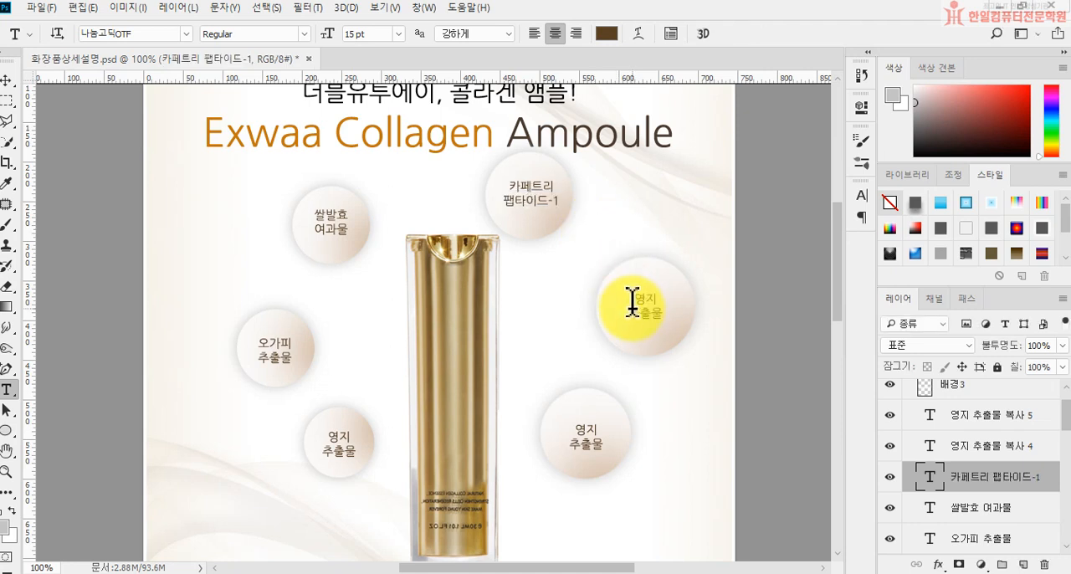
# Step: Replace the text in the far-right circle with 60여가지 and 발효·한방성분 on two lines, inserting the middle dot as a special character
pyautogui.moveTo(634, 291); pyautogui.dragTo(689, 306)
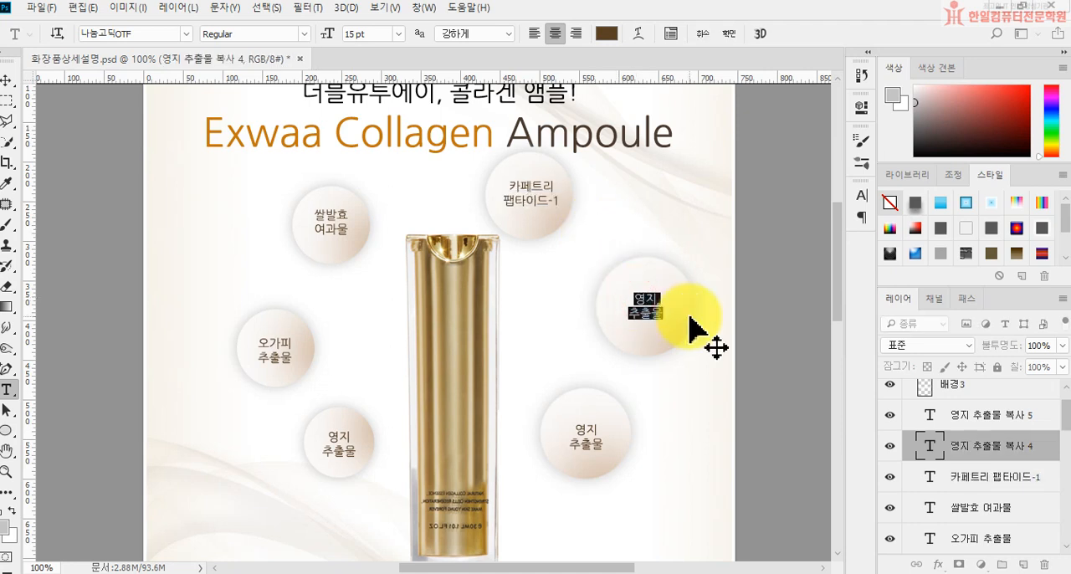
pyautogui.write('60여가지')
pyautogui.press('Return')
pyautogui.write('발효')
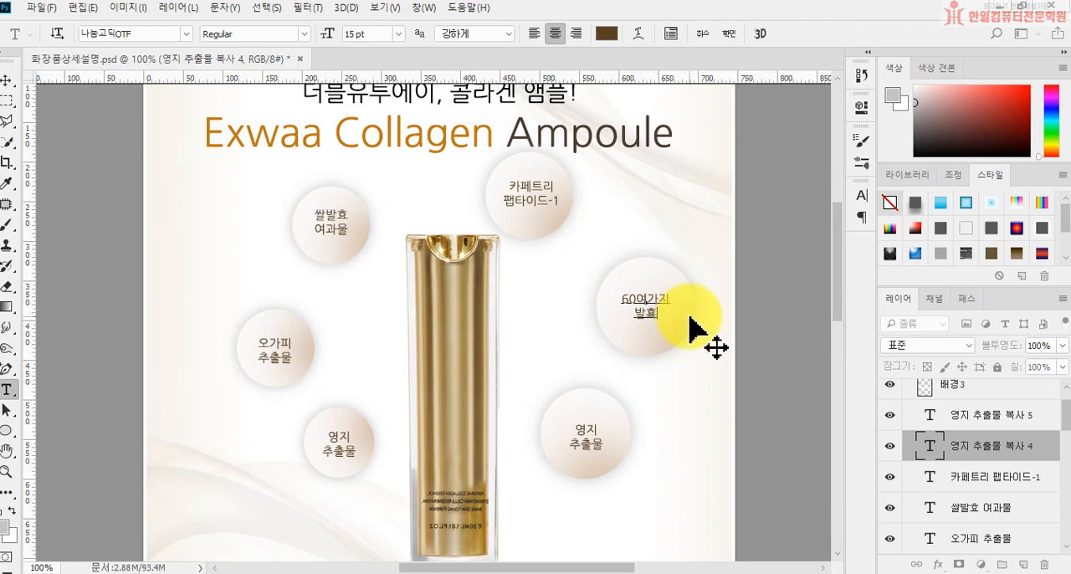
pyautogui.write('ㄱ')
pyautogui.press('Hangul_Hanja')
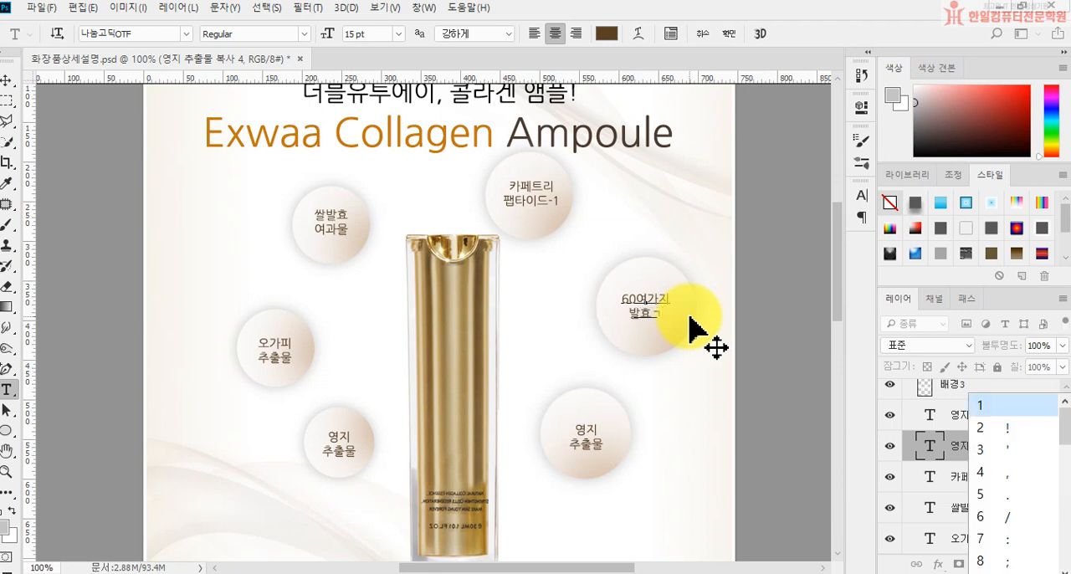
pyautogui.click(1065, 573)
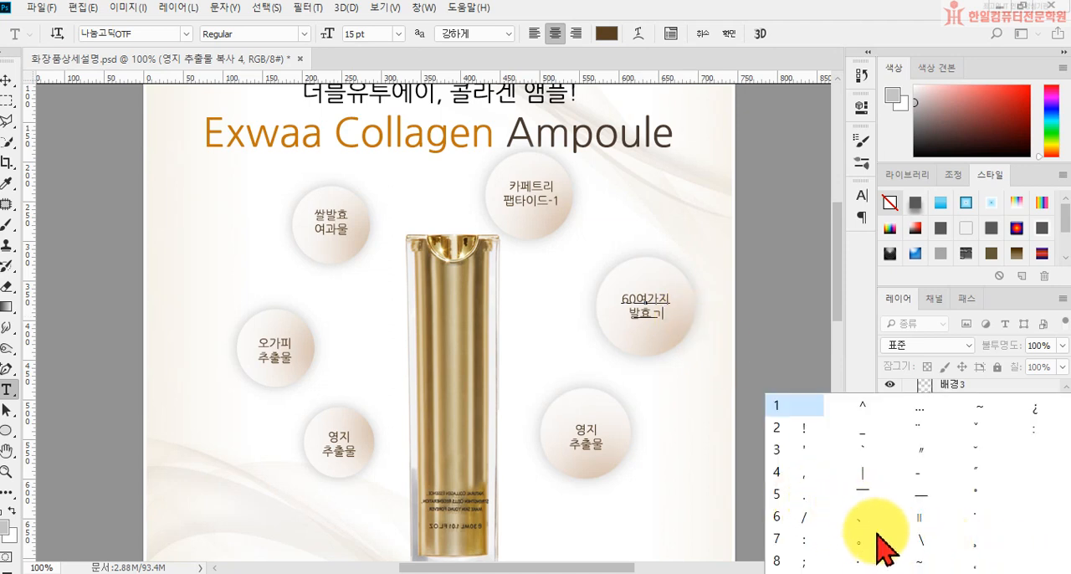
pyautogui.click(862, 559)
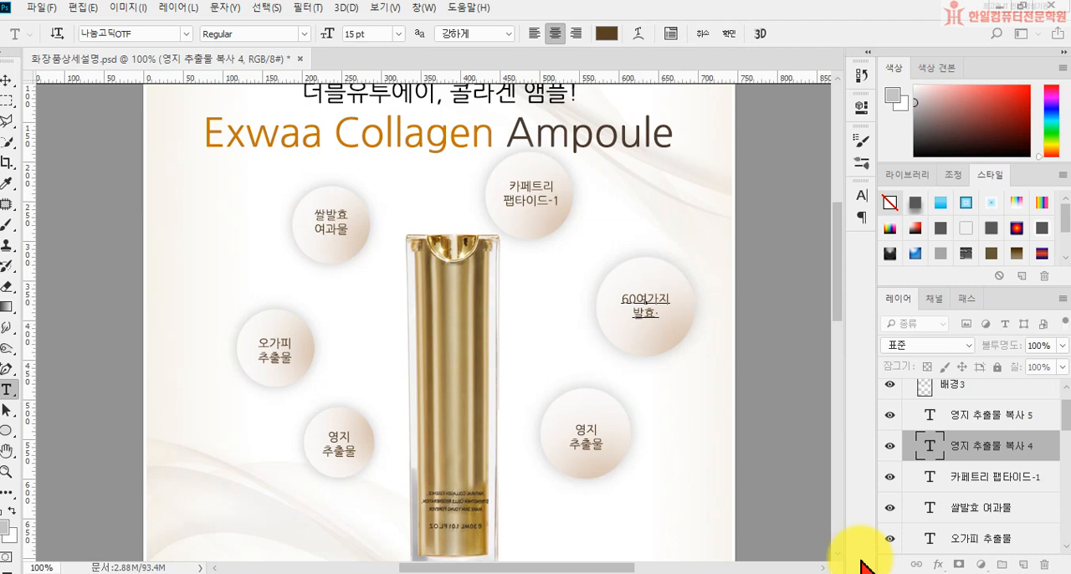
pyautogui.write('한방성비')
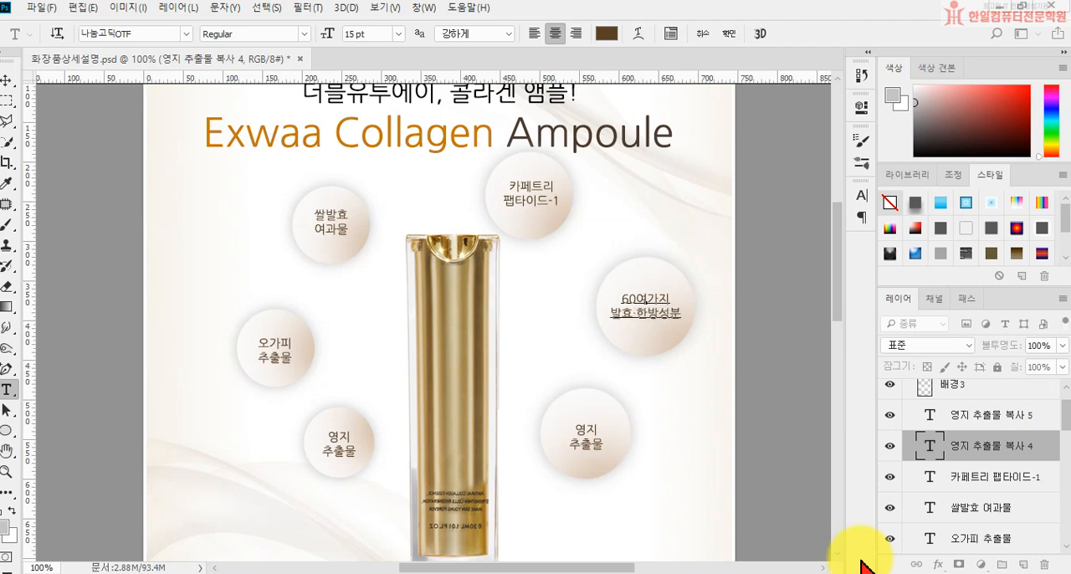
pyautogui.hotkey('ctrl', 'Return')
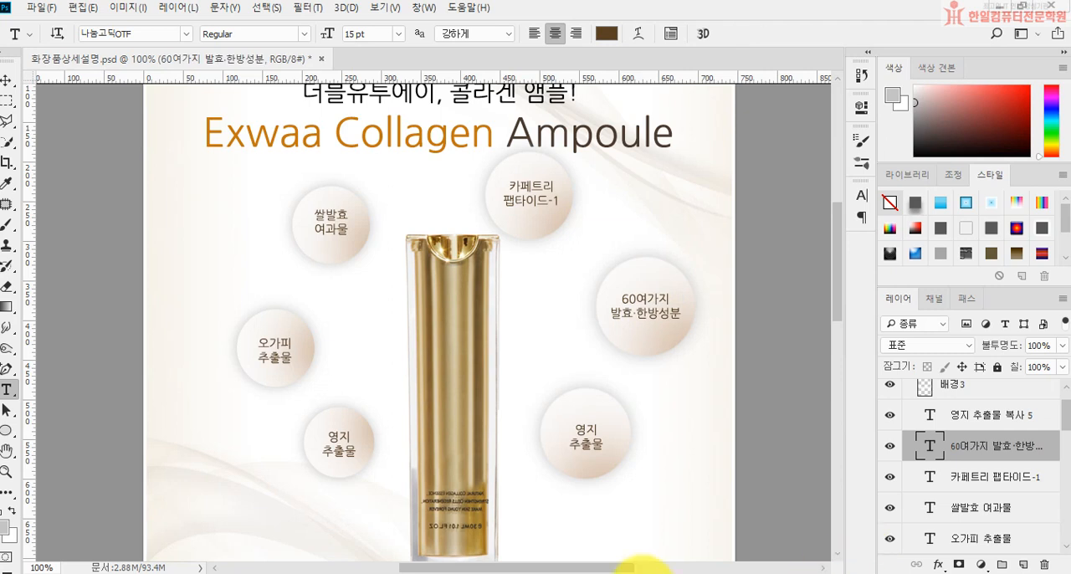
# Step: Replace the text in the lower-right circle with 휴먼올리고 팹타이드-1 on two lines
pyautogui.moveTo(574, 425); pyautogui.dragTo(633, 443)
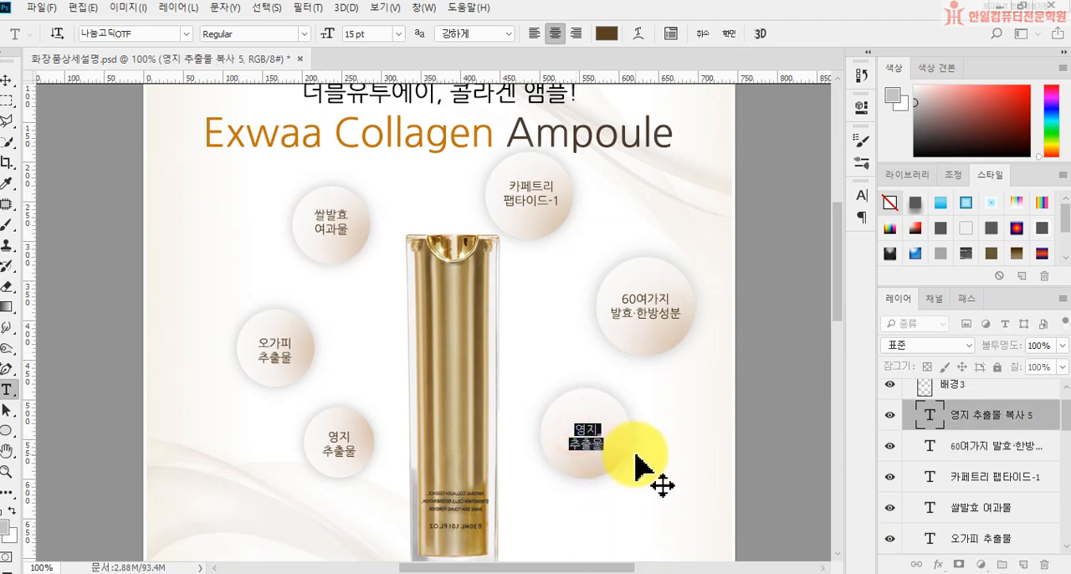
pyautogui.write('휘먼올리고')
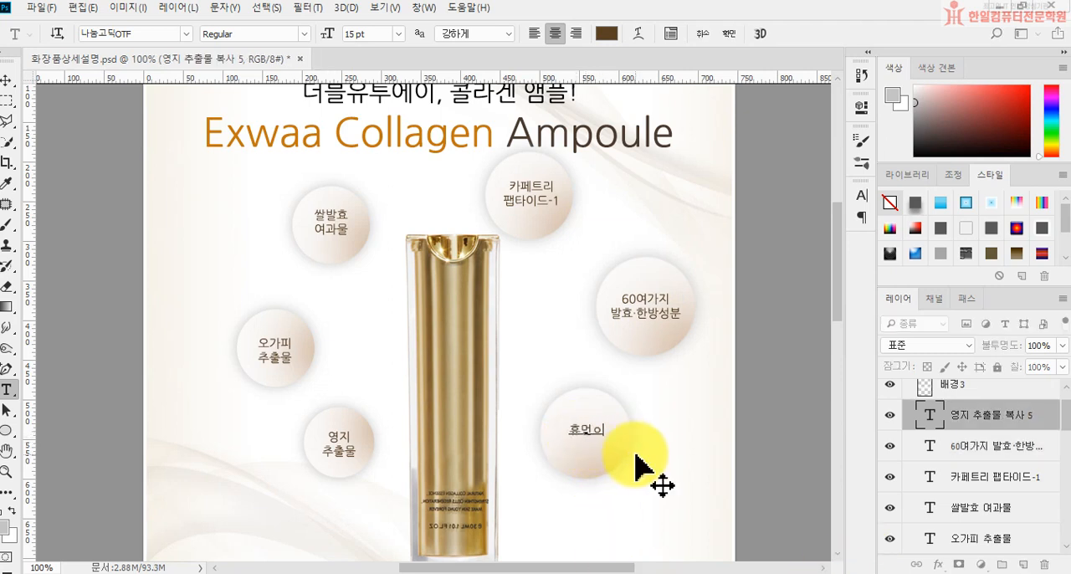
pyautogui.press('Return')
pyautogui.write('펩타')
pyautogui.press('BackSpace')
pyautogui.press('BackSpace')
pyautogui.write('패')
pyautogui.write('타이드-1')
pyautogui.hotkey('ctrl', 'Return')
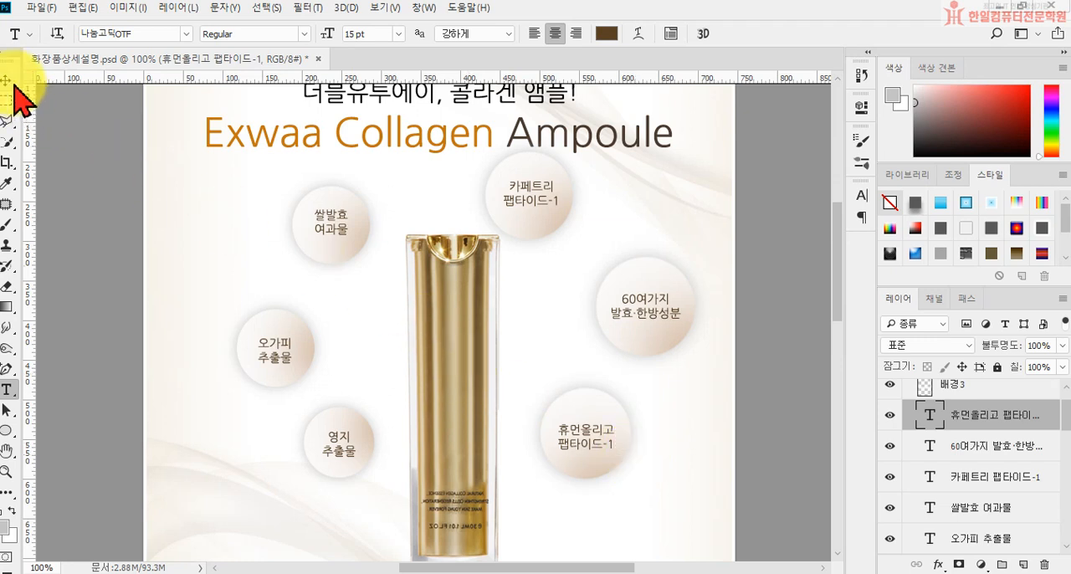
# Step: Place the 물방울 image as an embedded object over the bottle, centered at about X 371.5 px, Y 452 px
pyautogui.click(39, 9)
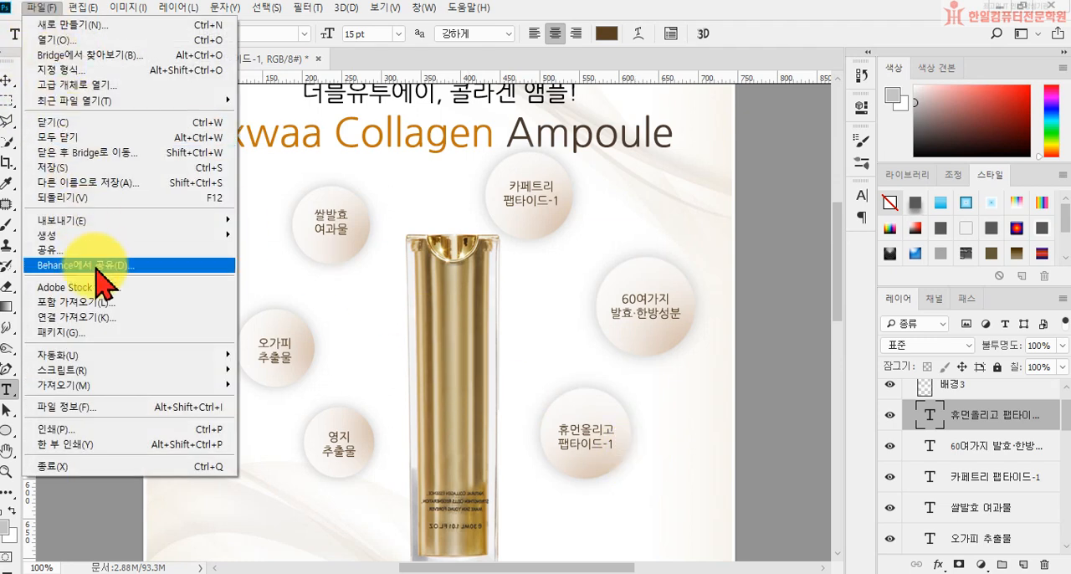
pyautogui.click(102, 303)
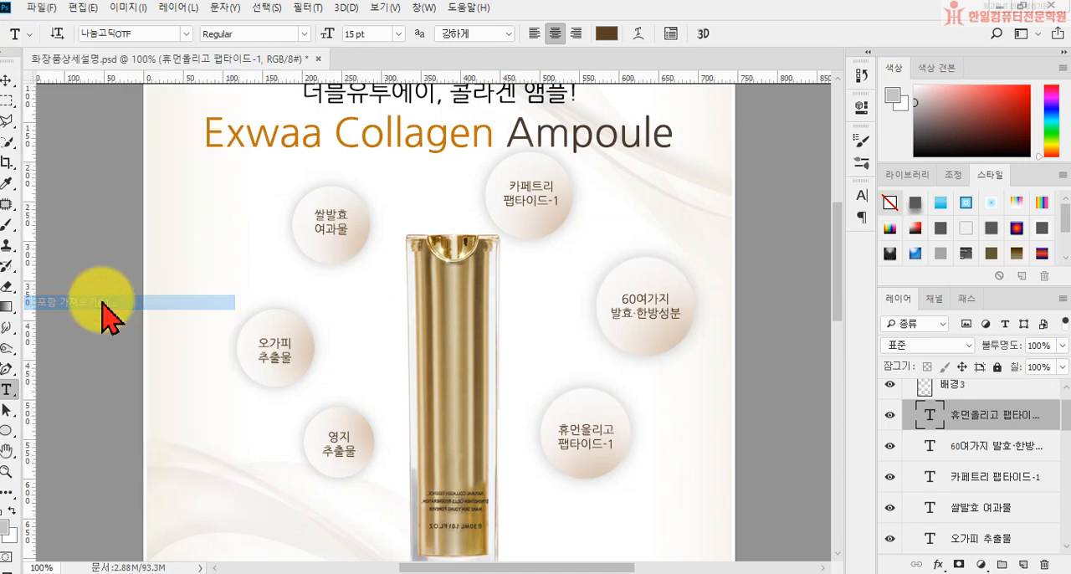
pyautogui.click(153, 146)
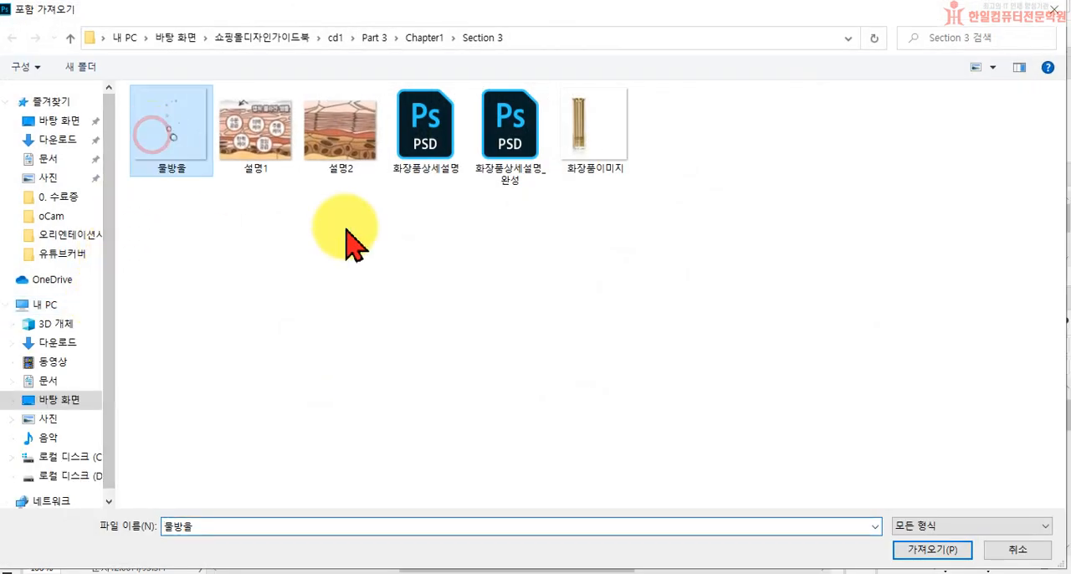
pyautogui.click(912, 552)
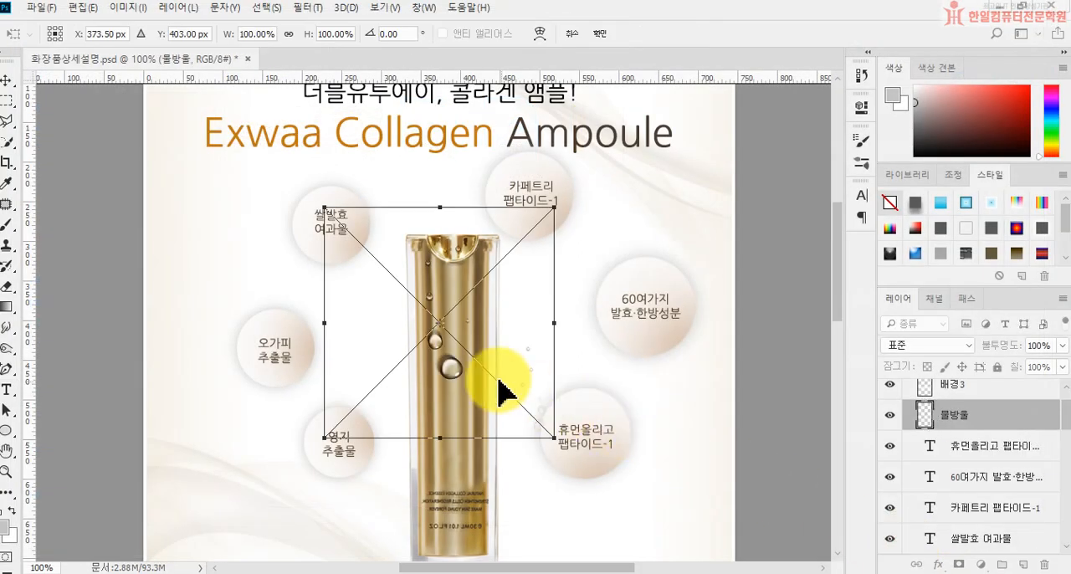
pyautogui.moveTo(450, 380); pyautogui.dragTo(448, 412)
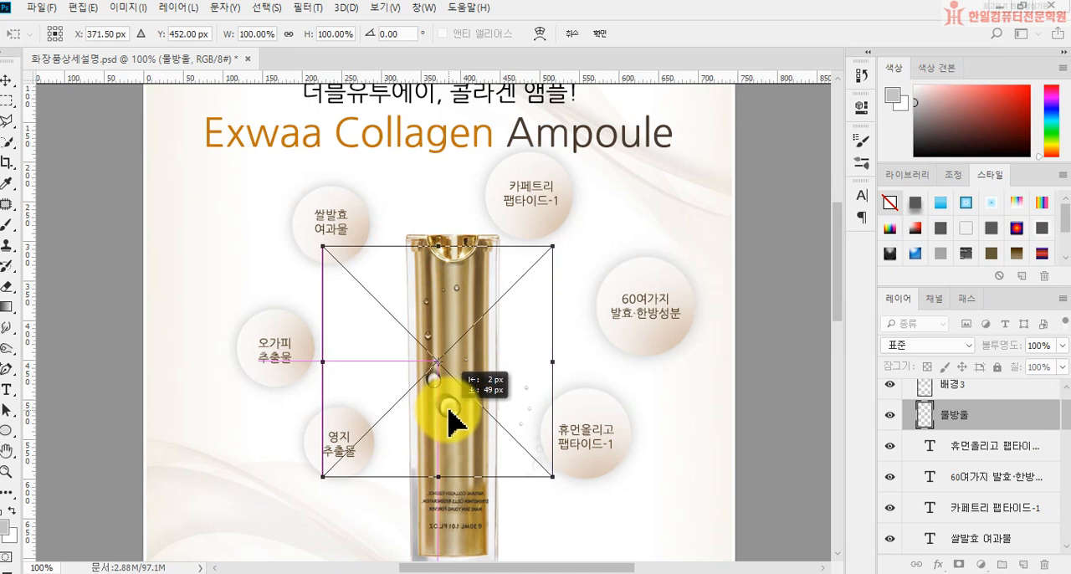
pyautogui.moveTo(448, 412); pyautogui.dragTo(449, 411)
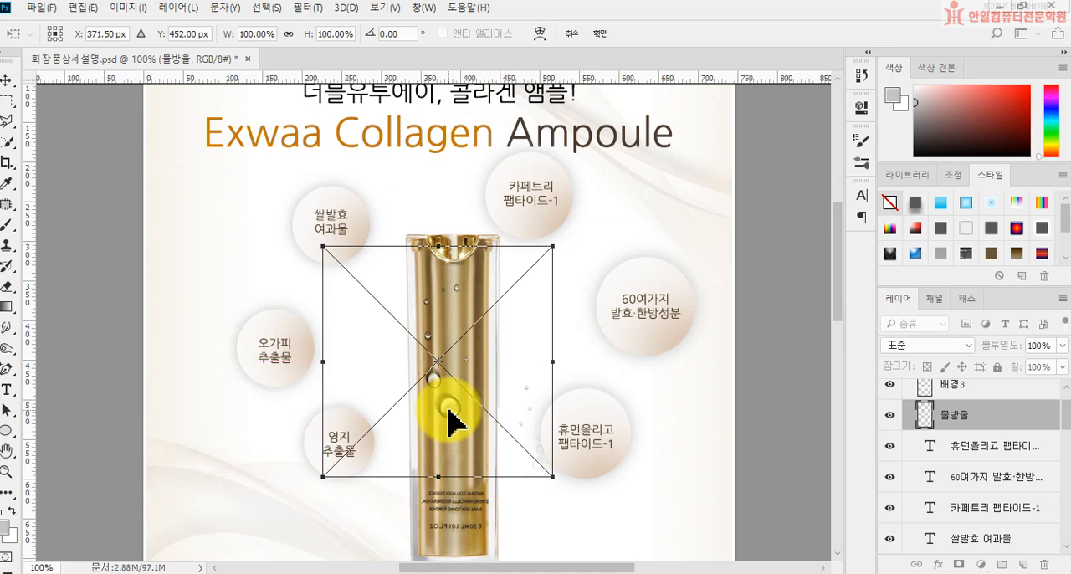
pyautogui.press('t')
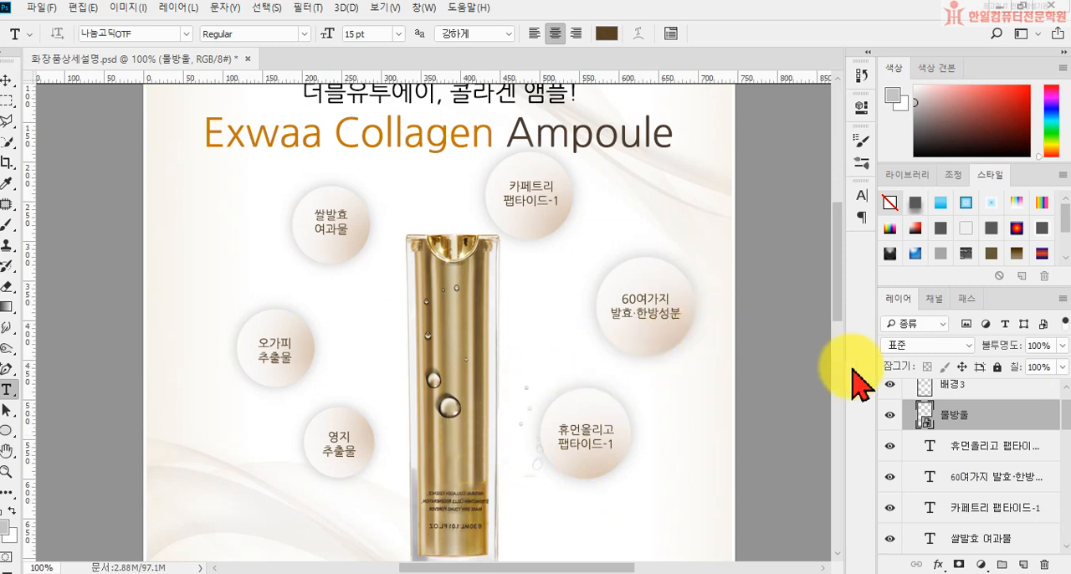
# Step: Set the blend mode of the 물방울 layer to 오버레이 (Overlay)
pyautogui.click(920, 344)
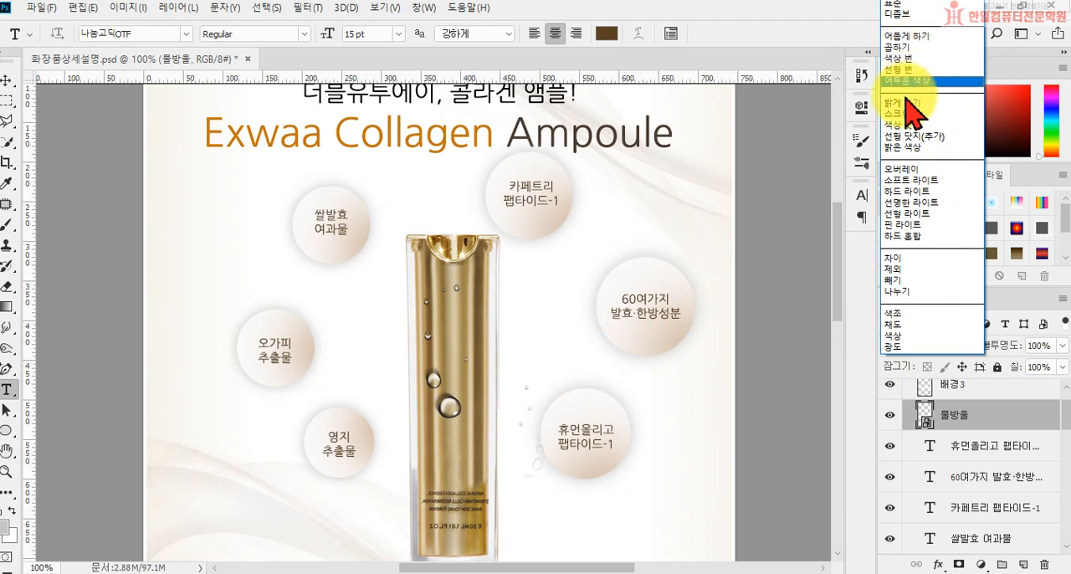
pyautogui.click(910, 185)
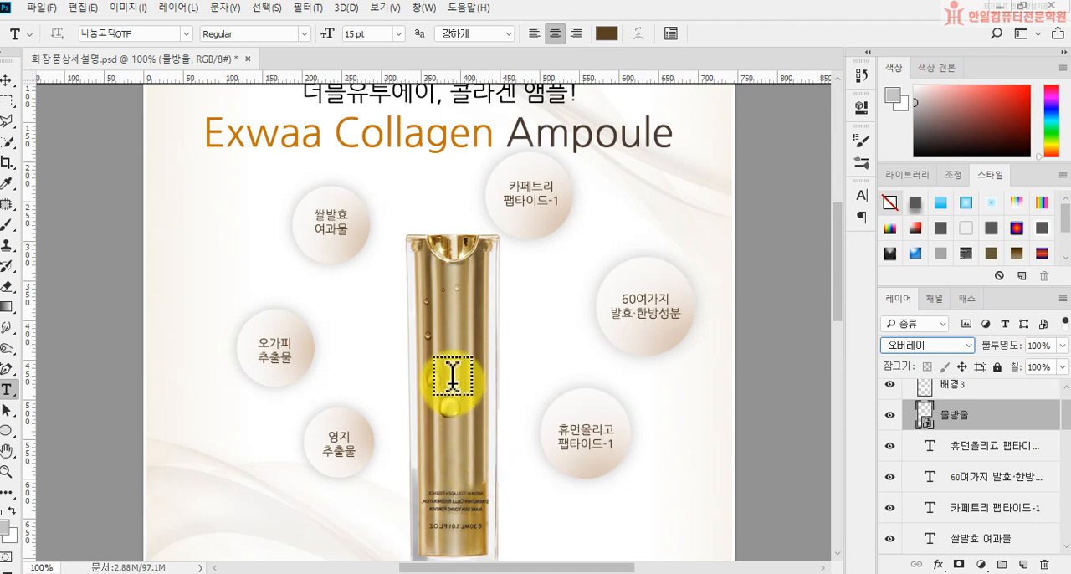
# Step: Create a 140 x 251 px rectangle shape beside the bottle's base, above the beige band, near the page's left edge
pyautogui.scroll(-5, 832, 284)
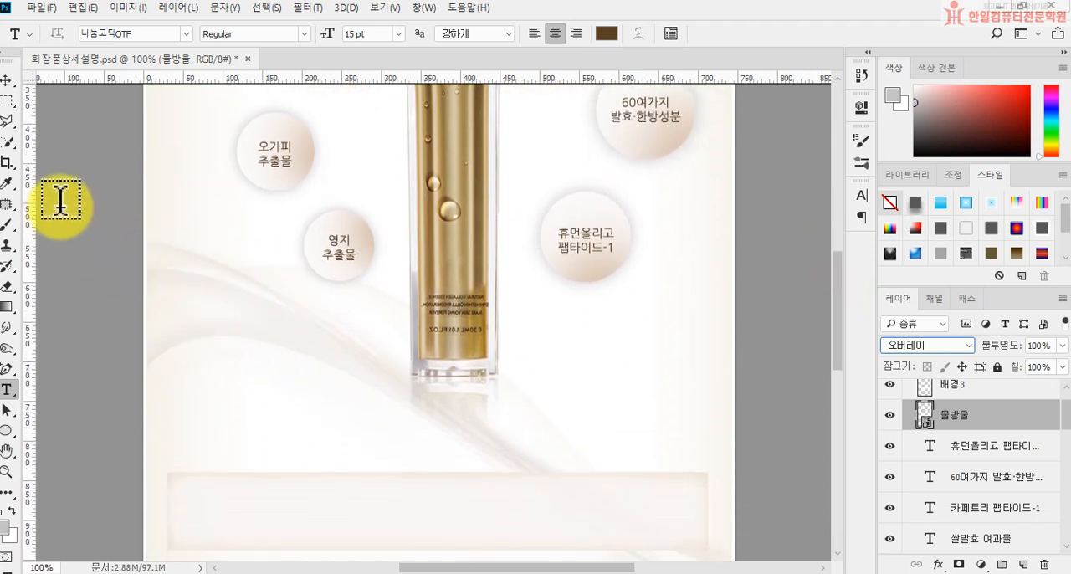
pyautogui.moveTo(6, 429); pyautogui.dragTo(46, 426)
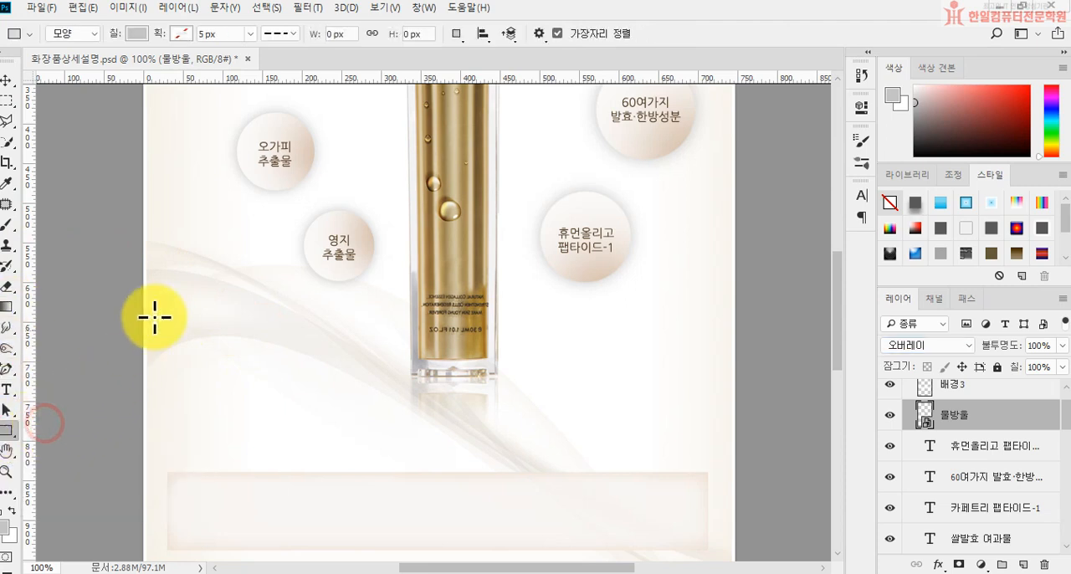
pyautogui.click(159, 249)
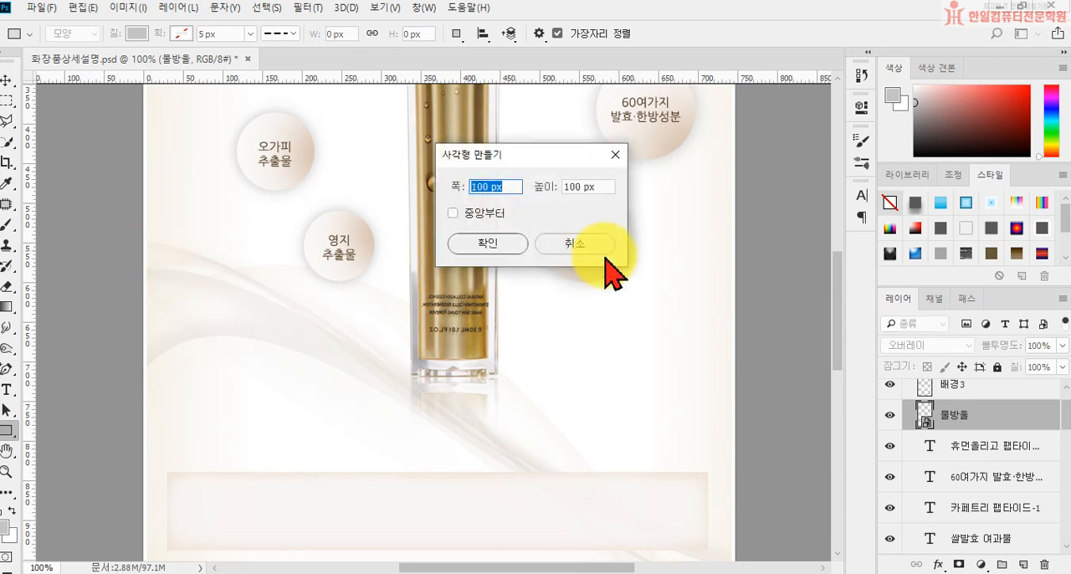
pyautogui.write('140')
pyautogui.click(609, 186)
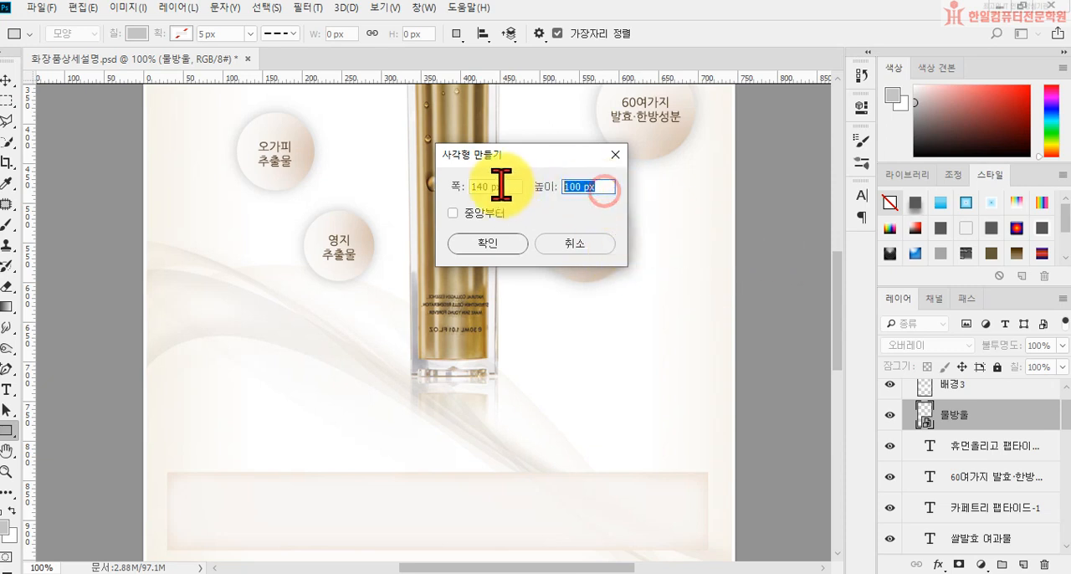
pyautogui.write('251')
pyautogui.press('Return')
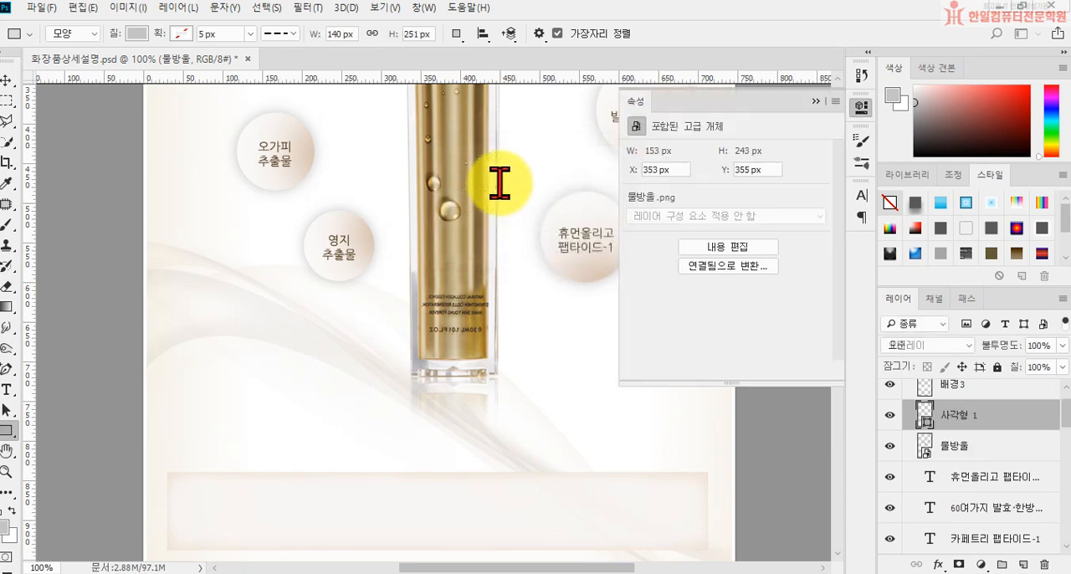
pyautogui.click(815, 101)
# Step: Fill the new rectangle with white and deselect its path
pyautogui.click(136, 34)
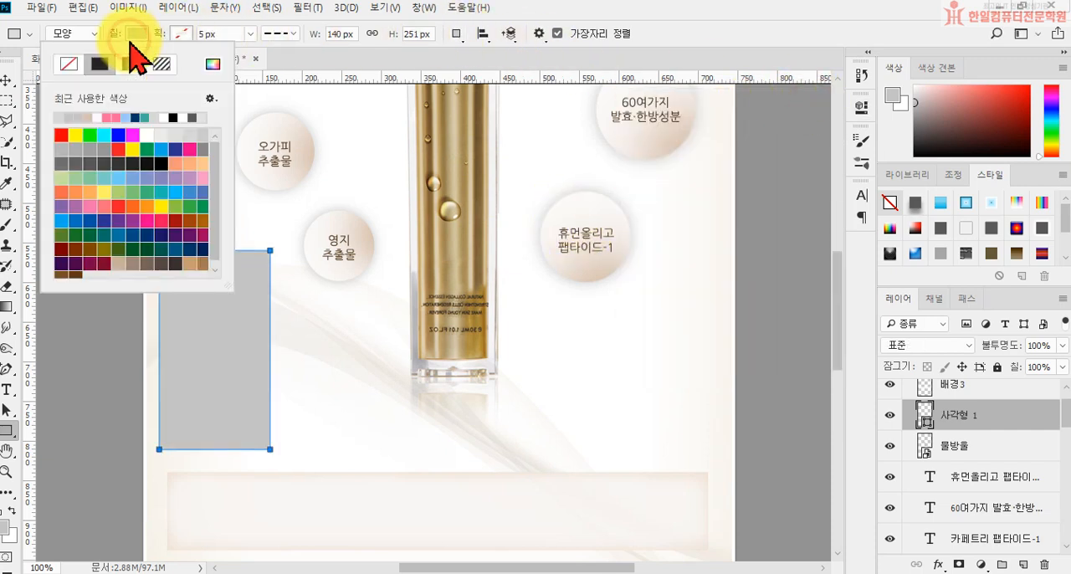
pyautogui.click(166, 118)
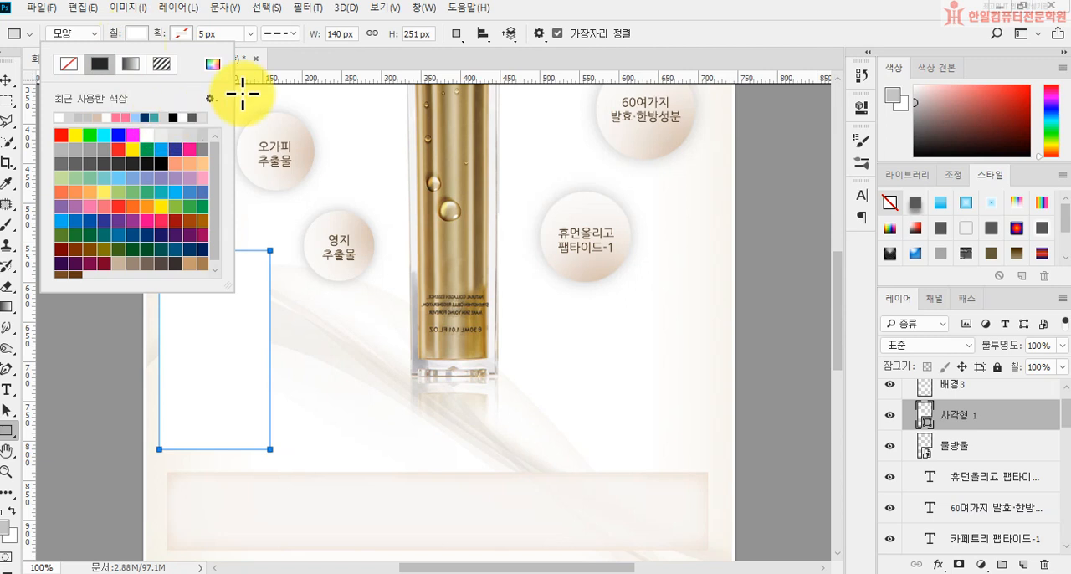
pyautogui.click(386, 57)
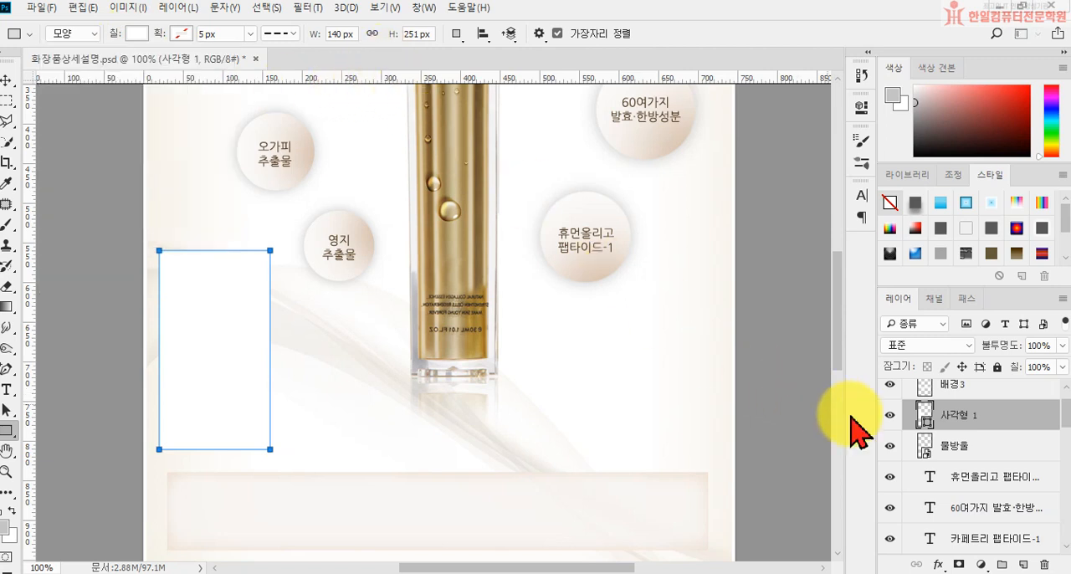
pyautogui.press('Return')
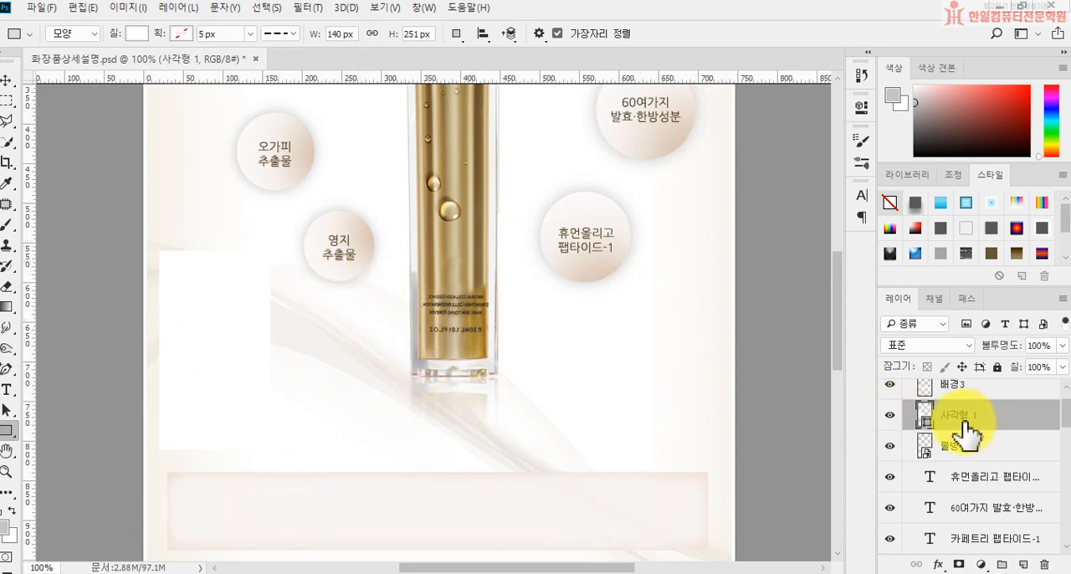
# Step: Add a 1 px stroke in #d0cdc6 to the white rectangle and move it to line up with the beige band's left edge
pyautogui.click(939, 565)
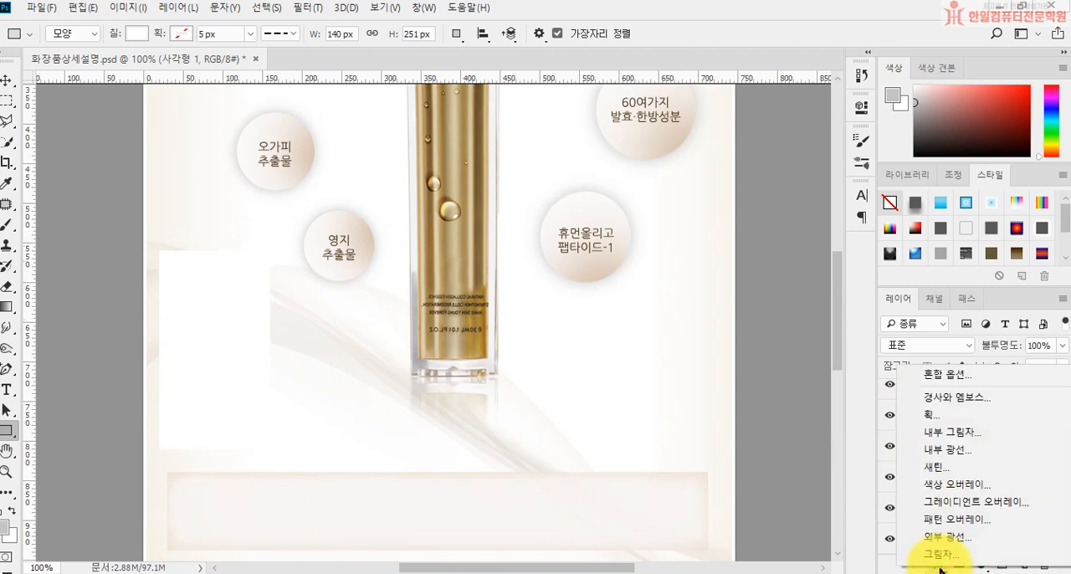
pyautogui.click(938, 416)
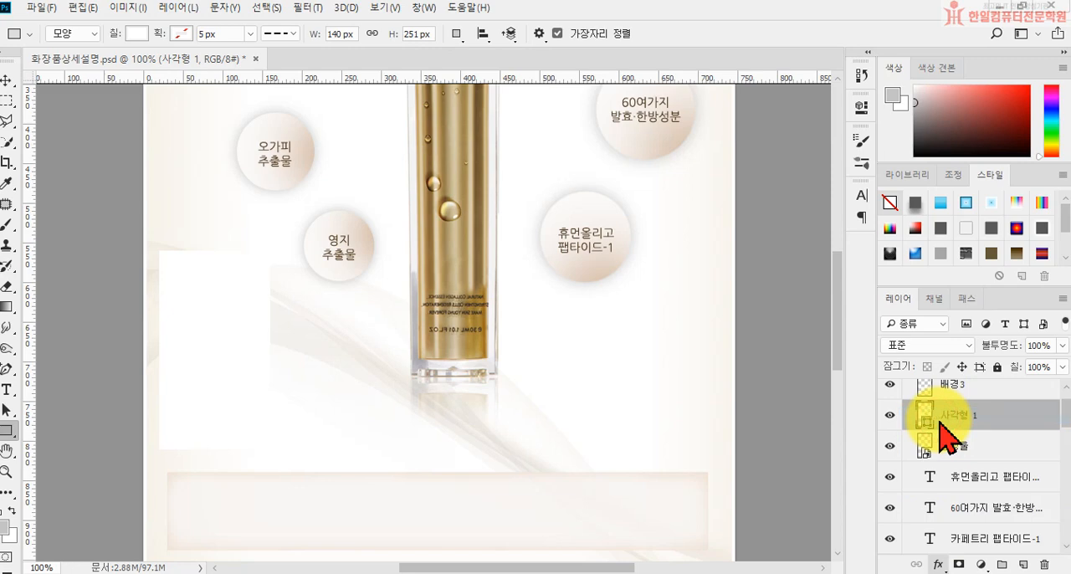
pyautogui.moveTo(531, 60); pyautogui.dragTo(671, 115)
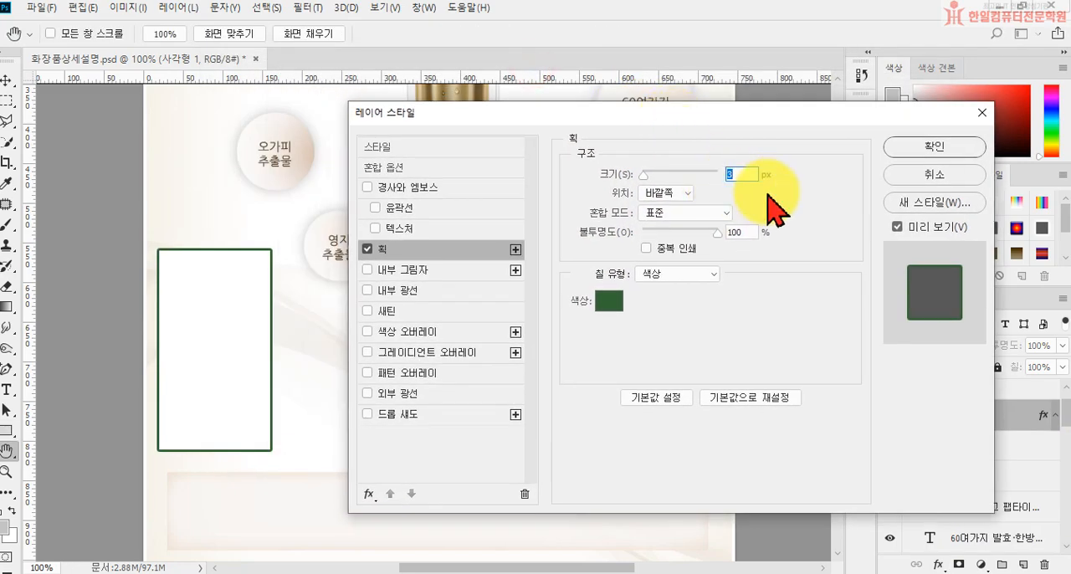
pyautogui.write('1')
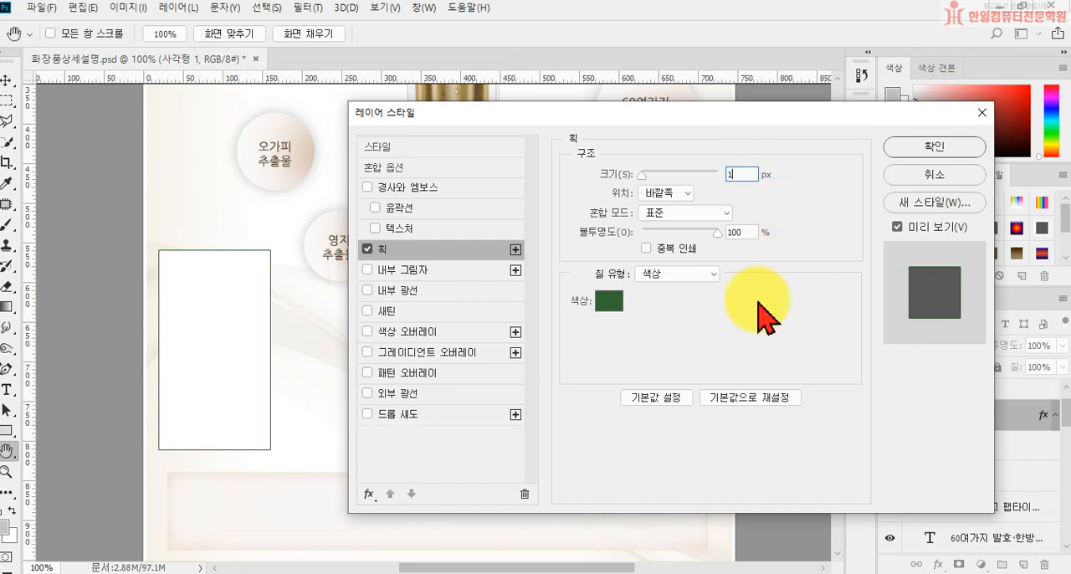
pyautogui.click(605, 301)
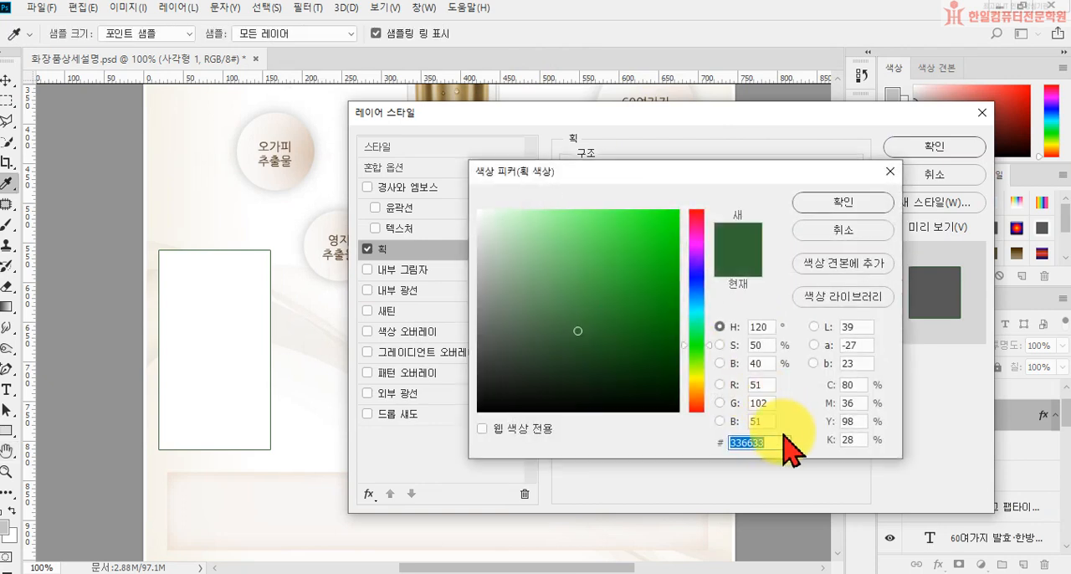
pyautogui.write('d0cd')
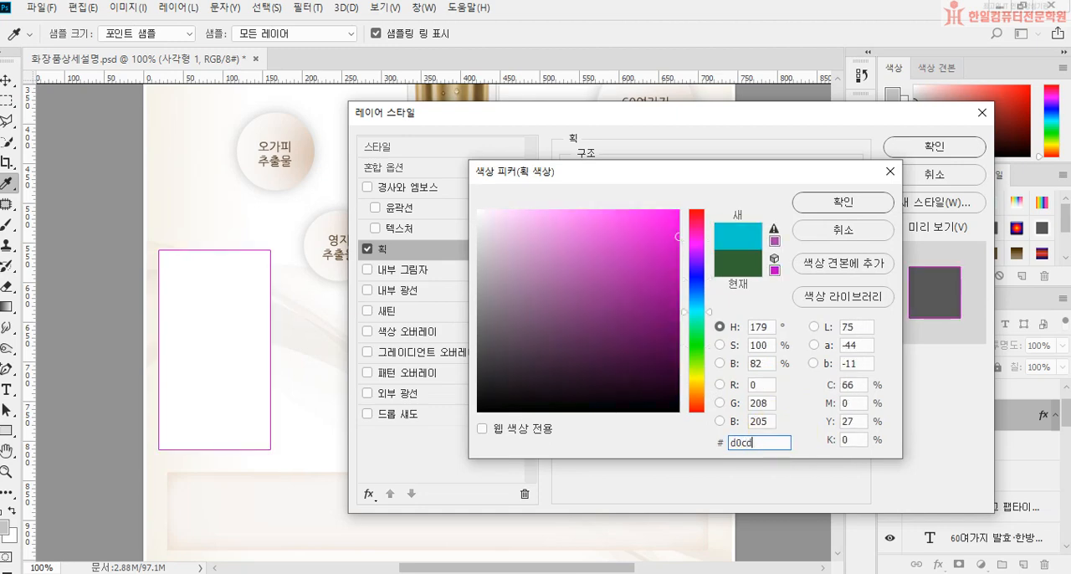
pyautogui.write('c6')
pyautogui.press('Return')
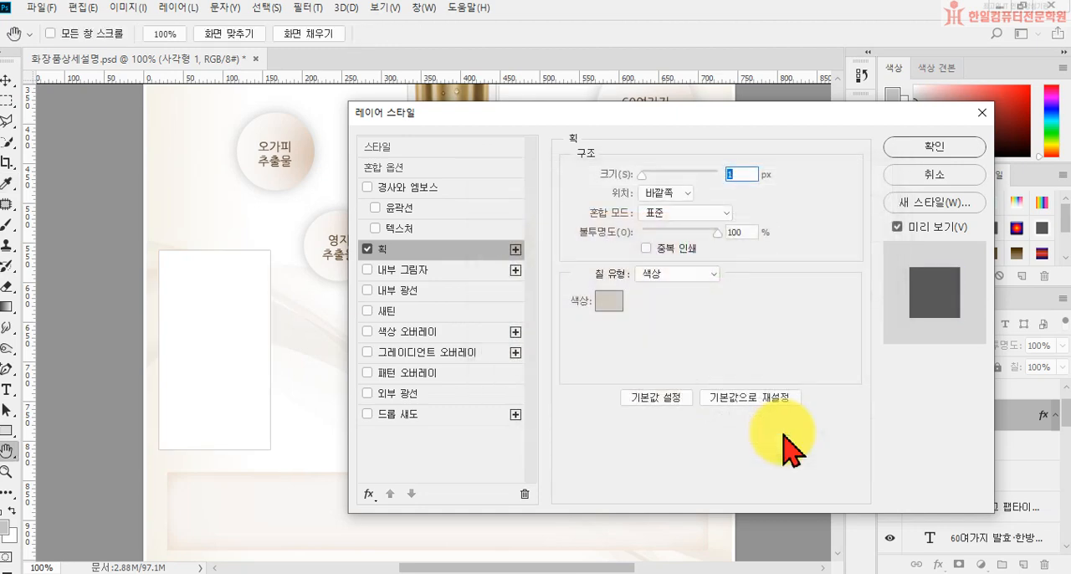
pyautogui.click(935, 148)
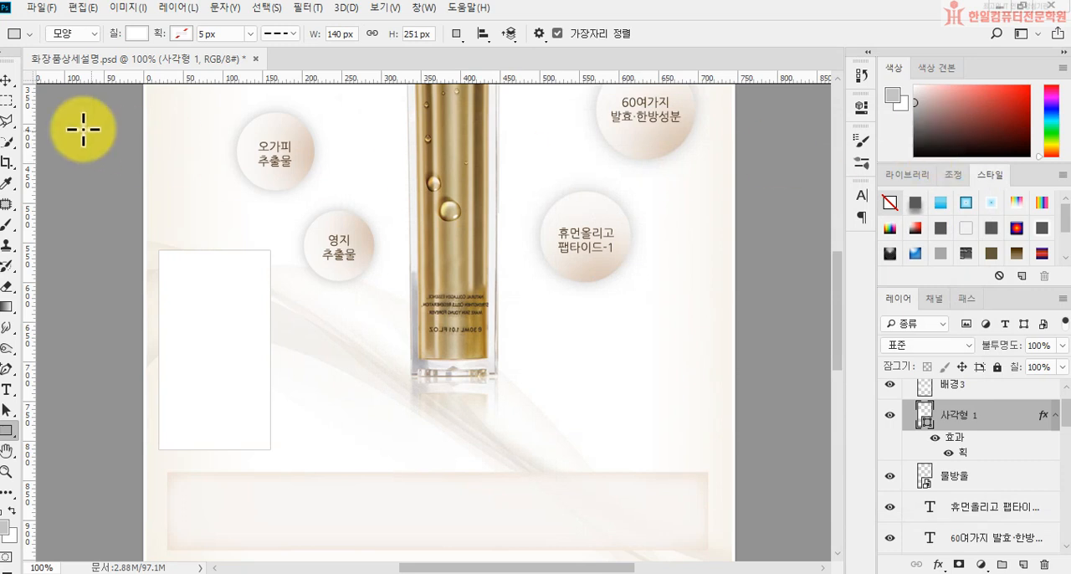
pyautogui.click(7, 79)
pyautogui.moveTo(176, 333); pyautogui.dragTo(185, 346)
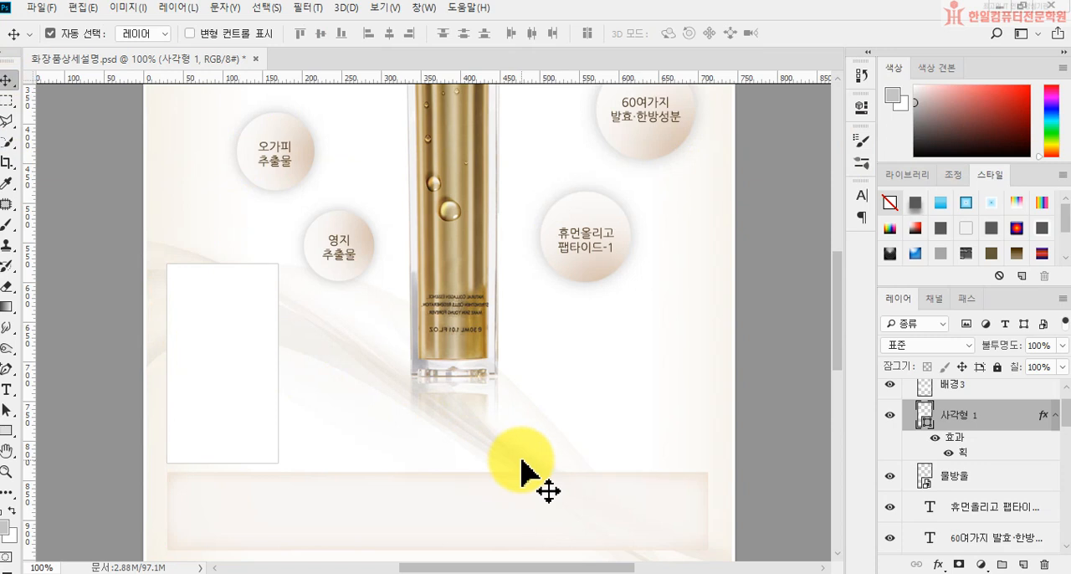
# Step: Place the 설명1 image as an embedded object in the white rectangle's upper half, centered at X 100.5 px, Y 640 px
pyautogui.click(40, 7)
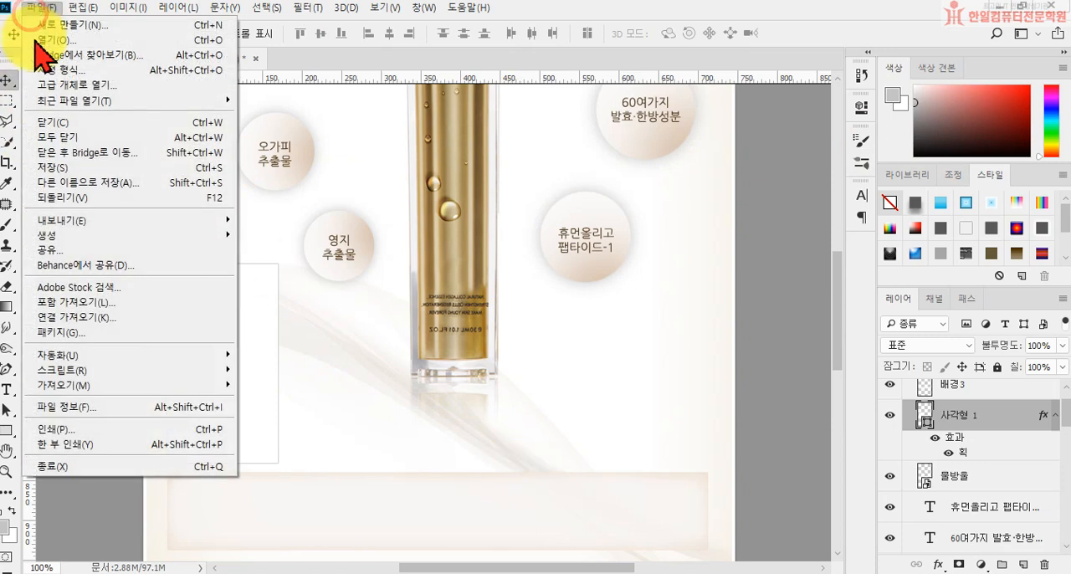
pyautogui.click(80, 303)
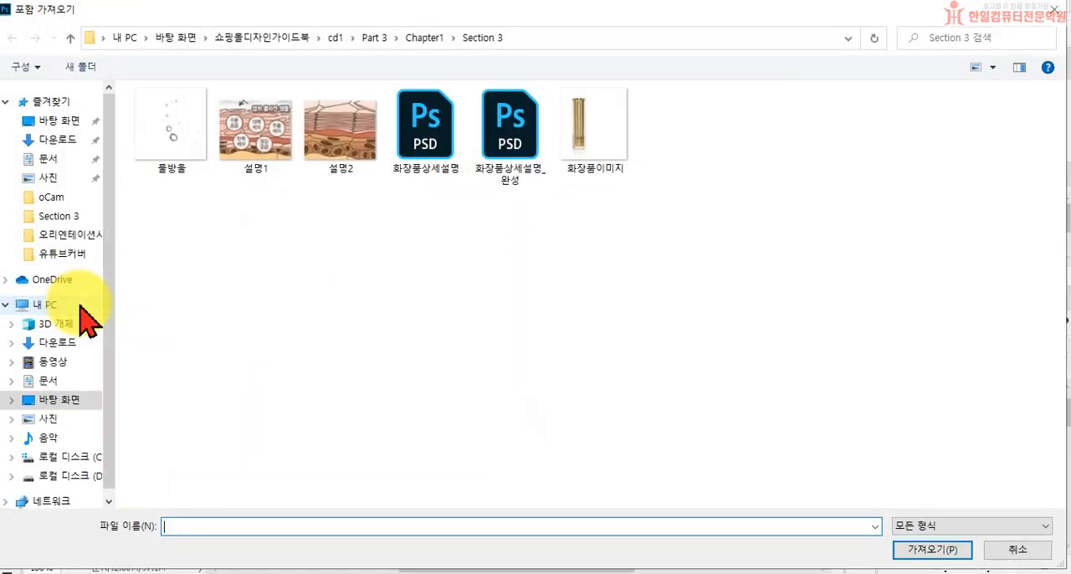
pyautogui.click(277, 142)
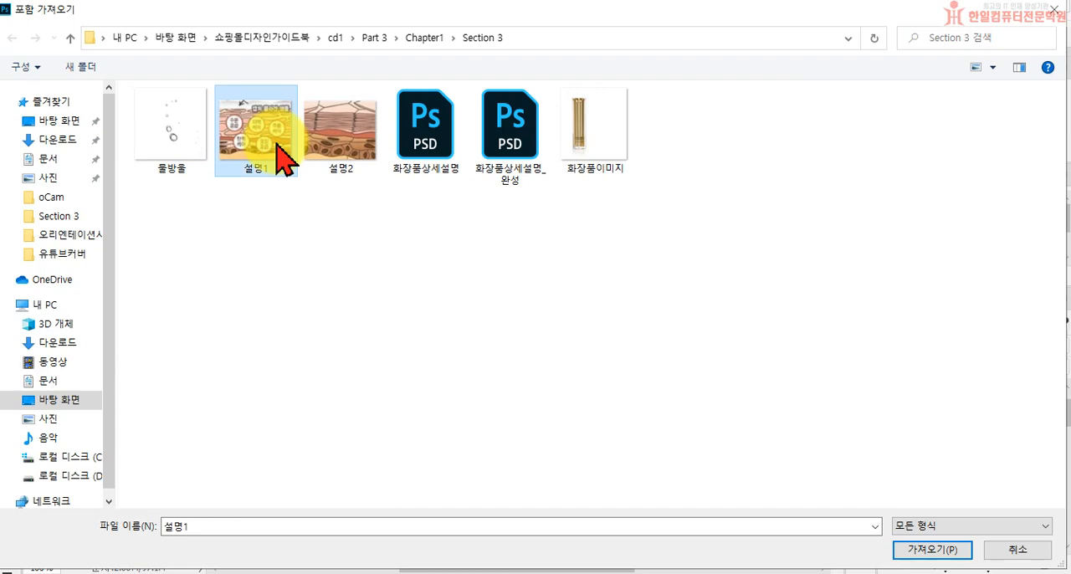
pyautogui.click(924, 553)
pyautogui.moveTo(428, 343); pyautogui.dragTo(206, 328)
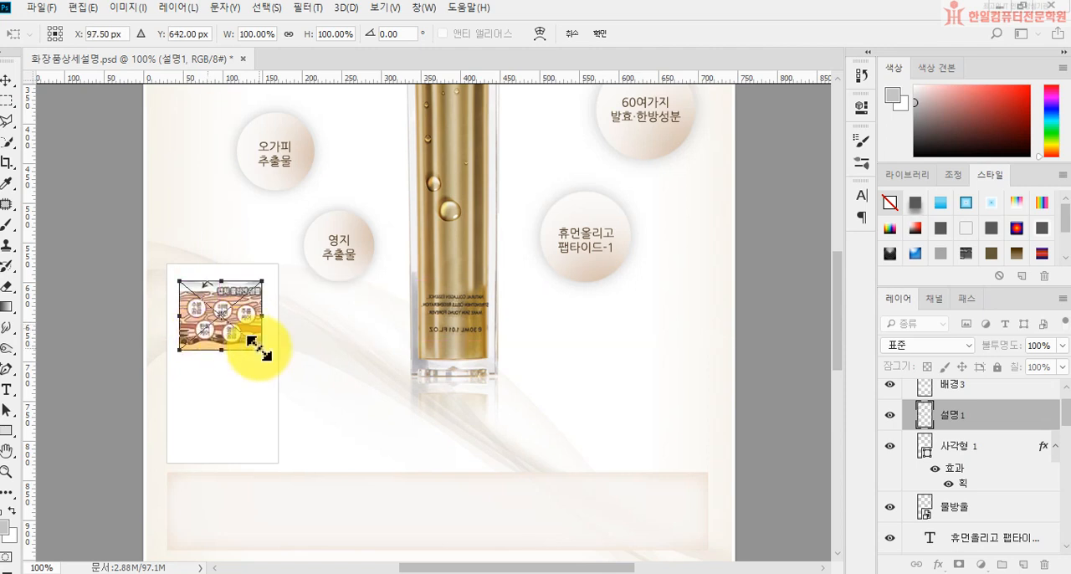
pyautogui.press('Right')
pyautogui.press('Right')
pyautogui.press('Up')
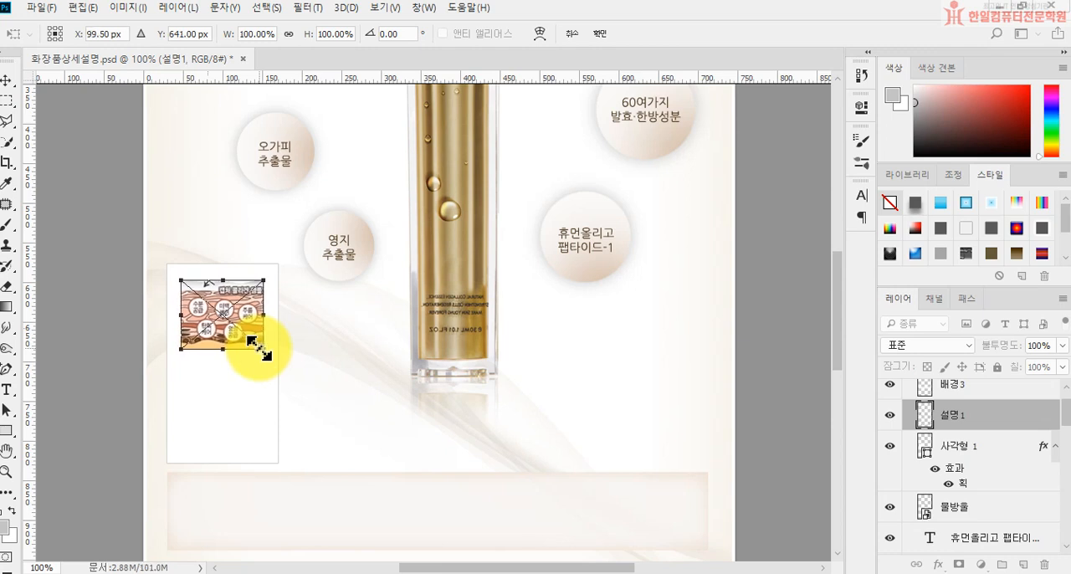
pyautogui.press('Right')
pyautogui.press('Up')
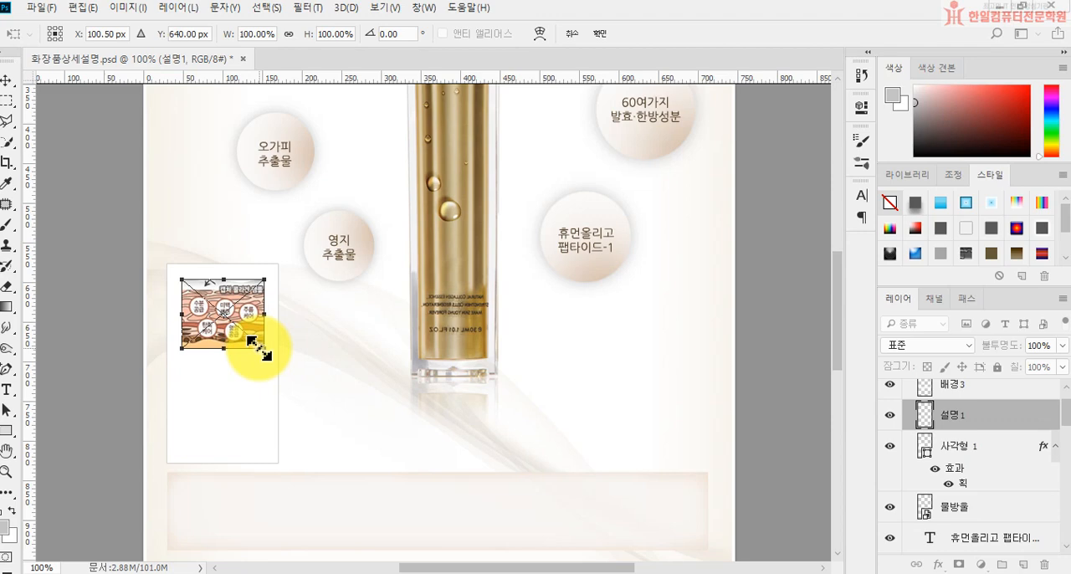
pyautogui.press('Return')
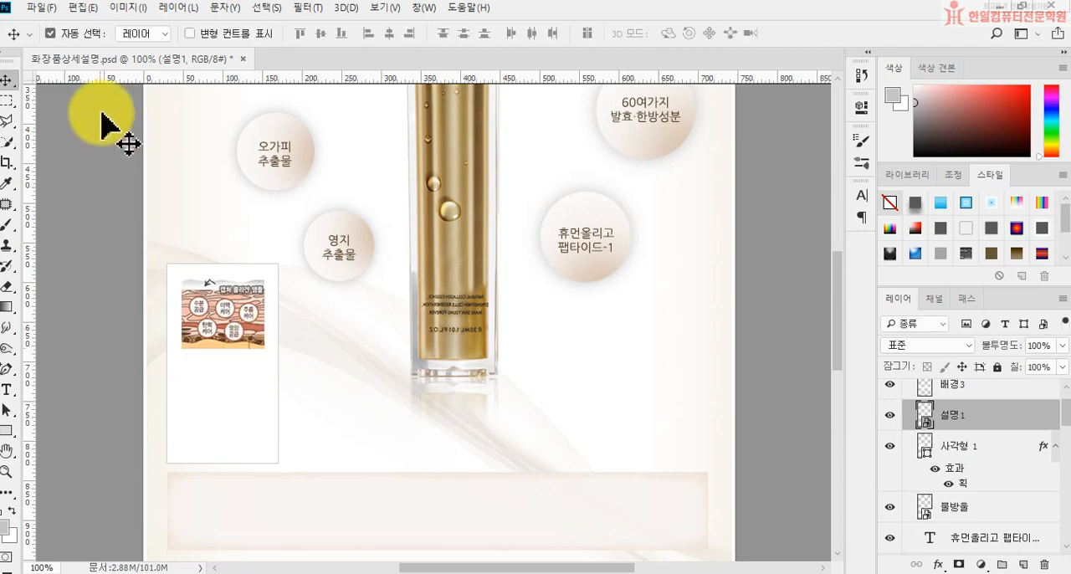
# Step: Place the 설명2 image as an embedded object below 설명1 in the white rectangle, centered at X 100.5 px, Y 753 px
pyautogui.click(39, 8)
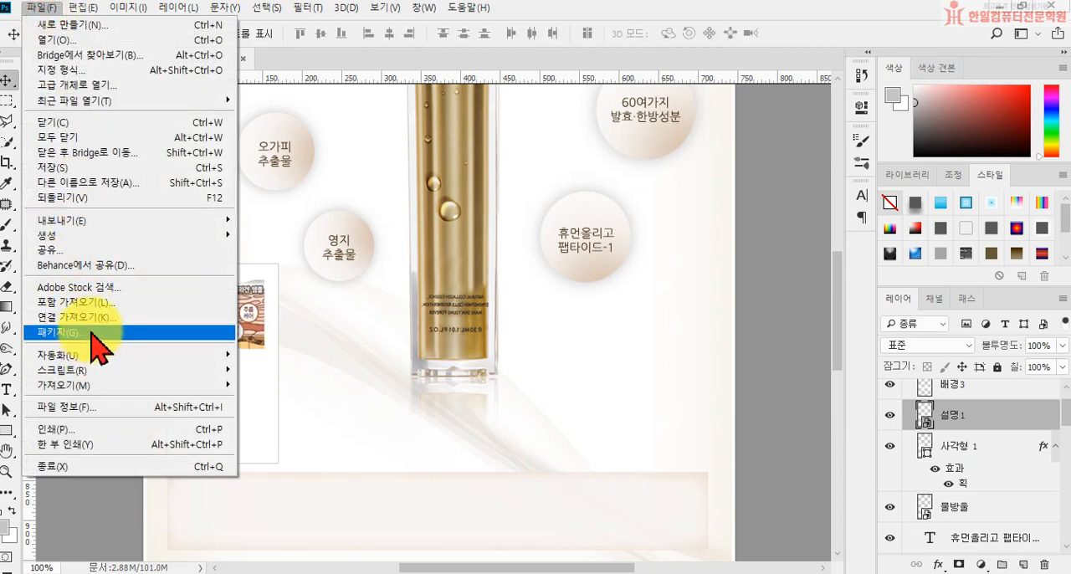
pyautogui.click(84, 302)
pyautogui.click(339, 129)
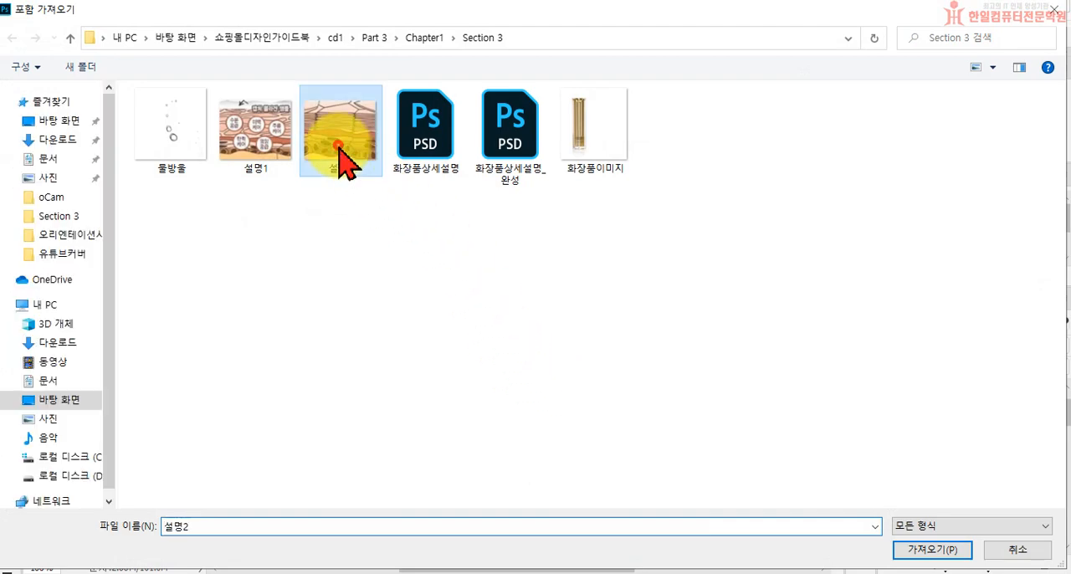
pyautogui.click(935, 551)
pyautogui.moveTo(444, 347); pyautogui.dragTo(222, 436)
pyautogui.press('Up')
pyautogui.press('Up')
pyautogui.press('Up')
pyautogui.press('Up')
pyautogui.press('Up')
pyautogui.press('Up')
pyautogui.press('Up')
pyautogui.press('Left')
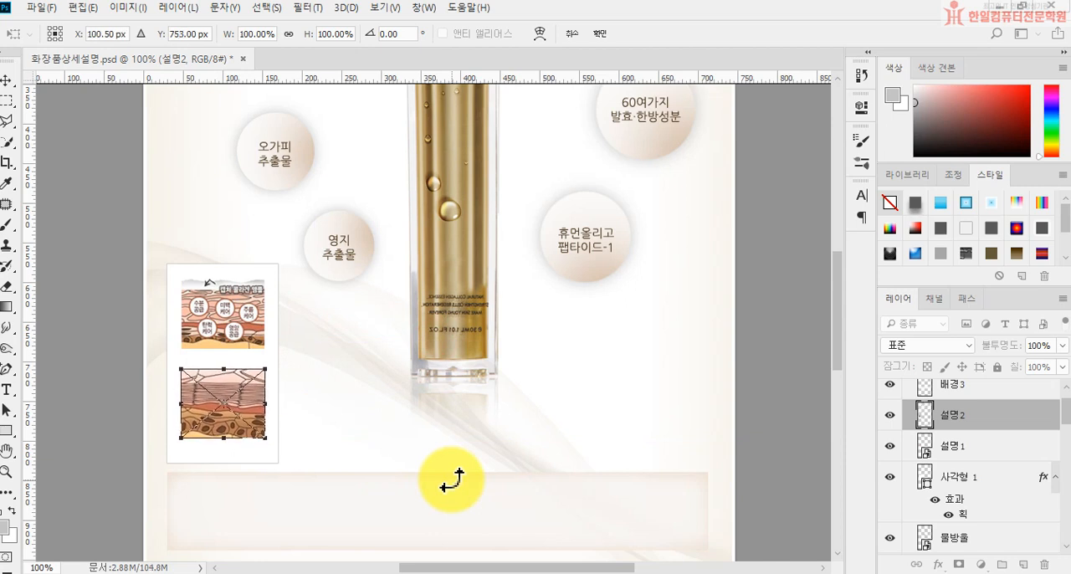
pyautogui.press('Return')
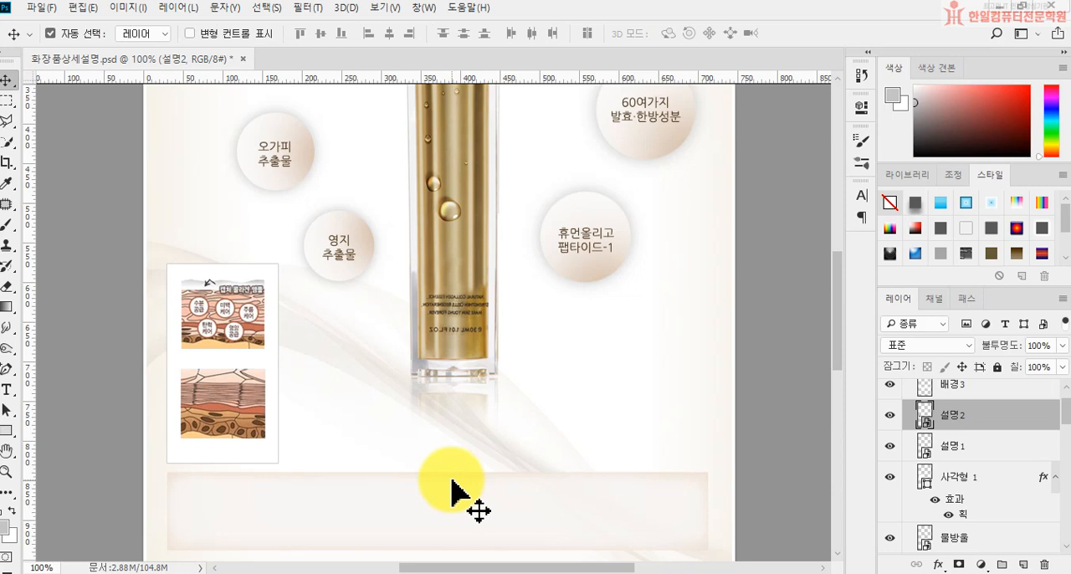
# Step: Start a caption between the two skin images in the white box with 10 pt, left-aligned text in #50504e
pyautogui.click(6, 389)
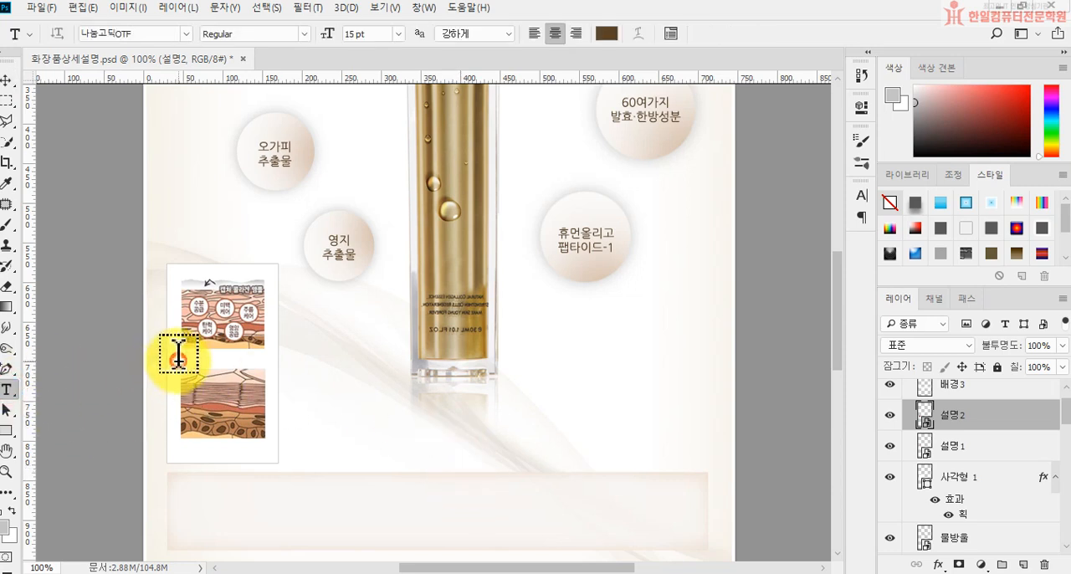
pyautogui.click(178, 360)
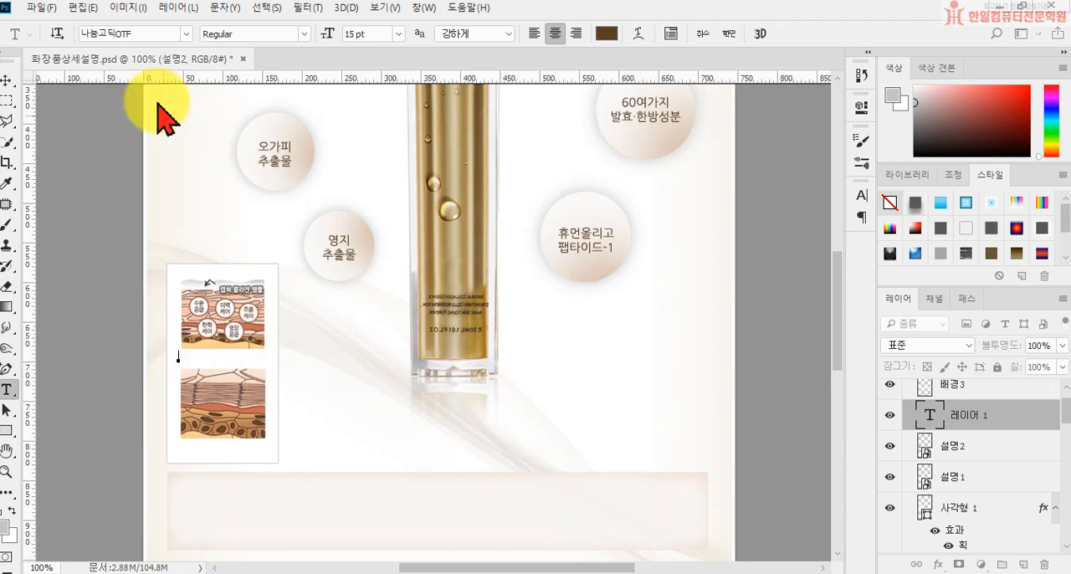
pyautogui.click(368, 34)
pyautogui.write('10')
pyautogui.press('Return')
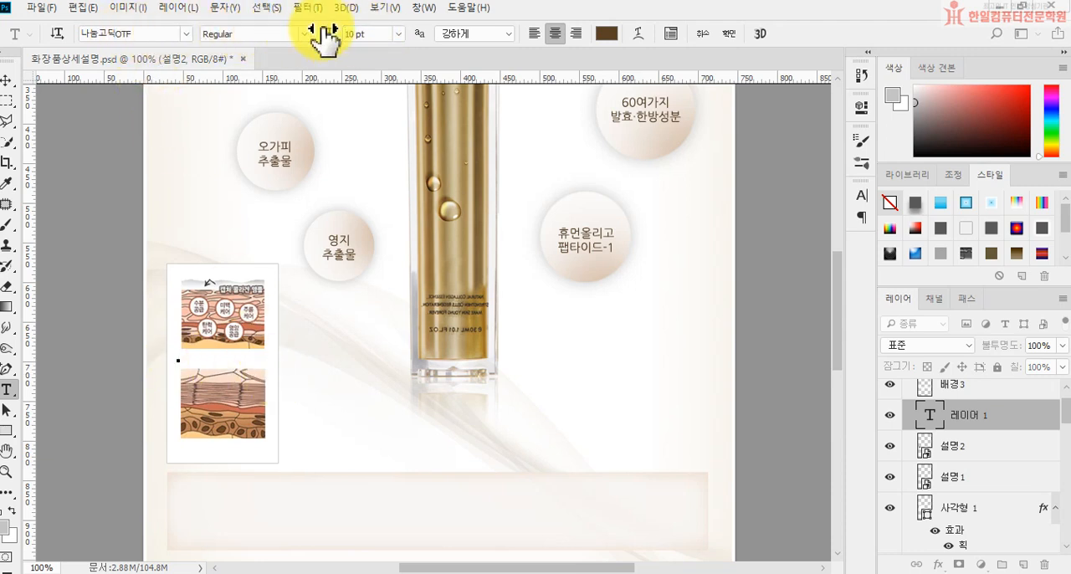
pyautogui.click(606, 34)
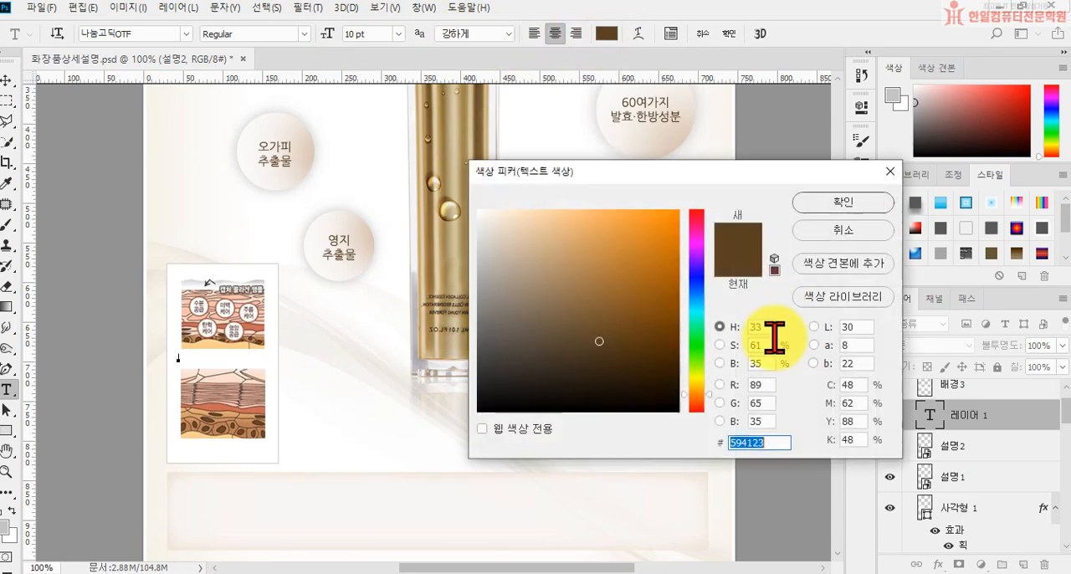
pyautogui.write('50504e')
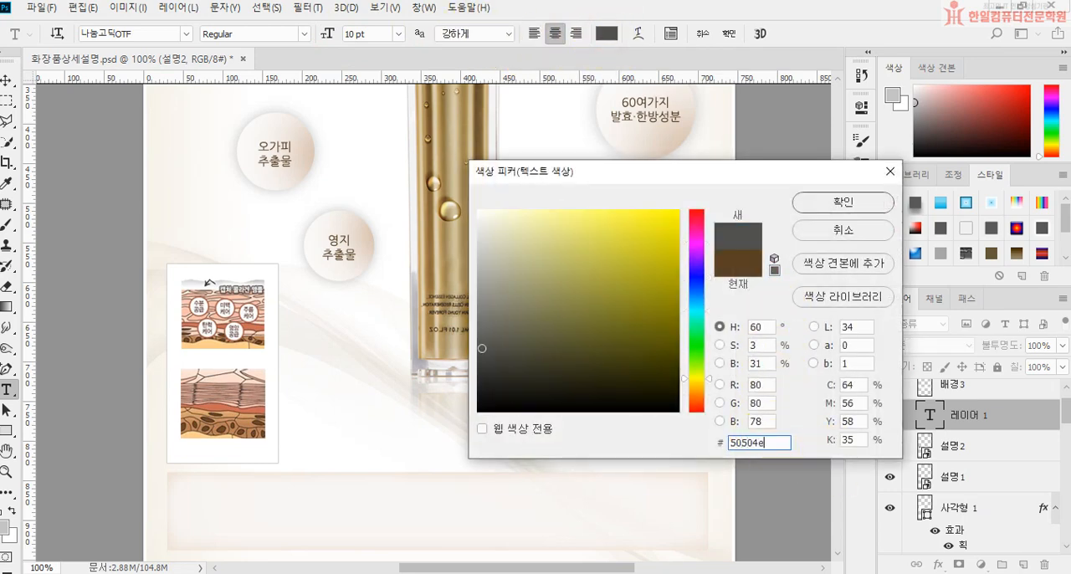
pyautogui.press('Return')
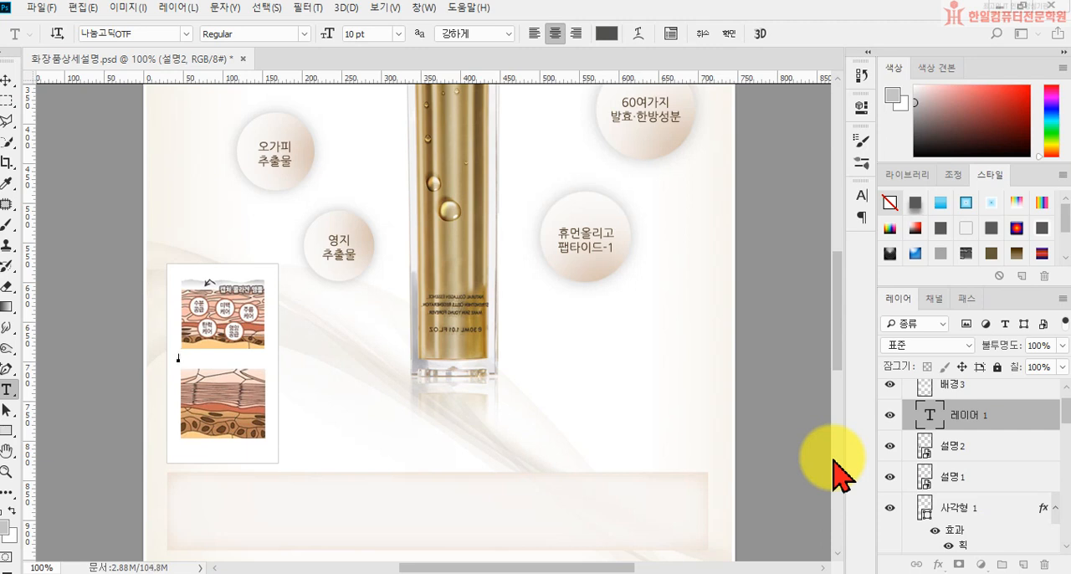
pyautogui.click(534, 33)
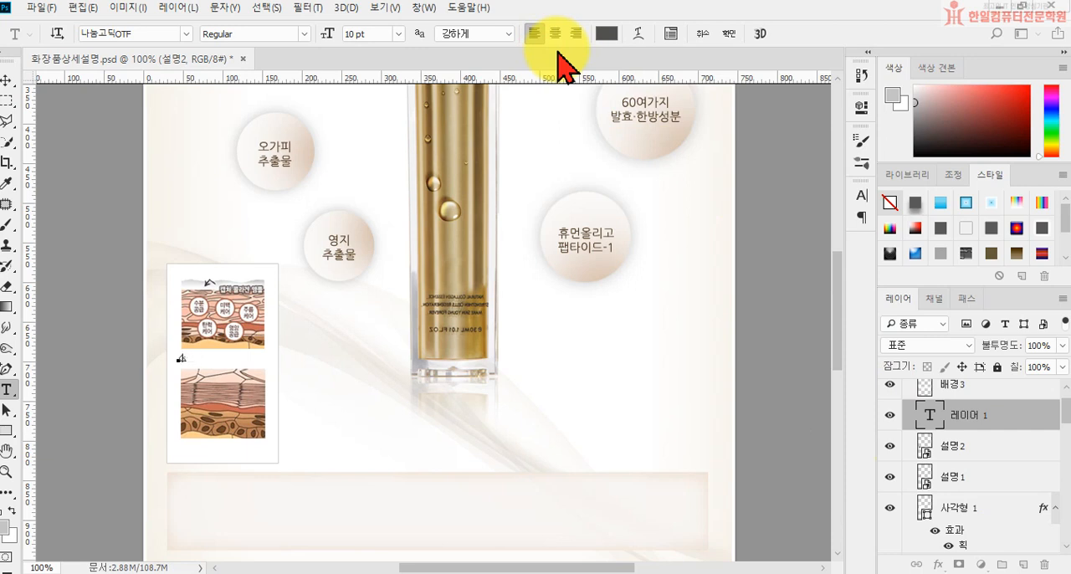
# Step: Enter the caption "<늘어지고 주름진 피부>" and nudge it into place beneath the upper skin image
pyautogui.write('늘어지고 주름지')
pyautogui.write(' 피부>')
pyautogui.hotkey('ctrl', 'Return')
pyautogui.hotkey('ctrl', 'Left')
pyautogui.hotkey('ctrl', 'Left')
pyautogui.hotkey('ctrl', 'Left')
pyautogui.hotkey('ctrl', 'Left')
pyautogui.hotkey('ctrl', 'Left')
pyautogui.hotkey('ctrl', 'Left')
pyautogui.hotkey('ctrl', 'Left')
pyautogui.hotkey('ctrl', 'Left')
pyautogui.hotkey('ctrl', 'Left')
pyautogui.hotkey('ctrl', 'Left')
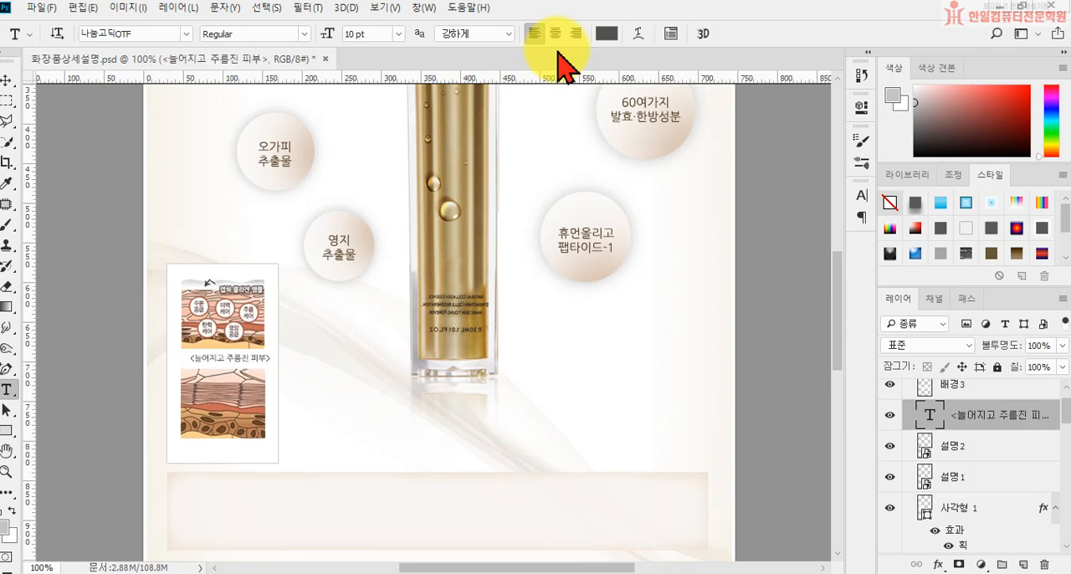
pyautogui.hotkey('ctrl', 'Left')
pyautogui.hotkey('ctrl', 'Left')
pyautogui.hotkey('ctrl', 'Left')
pyautogui.hotkey('ctrl', 'Left')
pyautogui.hotkey('ctrl', 'Left')
pyautogui.hotkey('ctrl', 'Left')
# Step: Add the caption "<탱탱해진 피부 변화>" beneath the lower skin image and nudge it into place
pyautogui.click(183, 444)
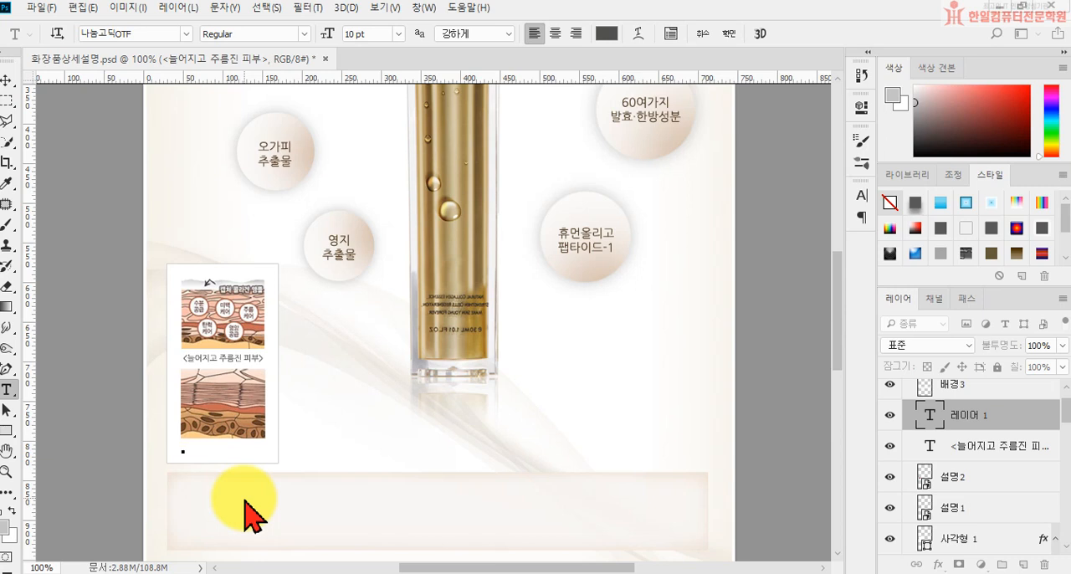
pyautogui.write('탱탱해진 피부 변화>')
pyautogui.hotkey('ctrl', 'Return')
pyautogui.hotkey('ctrl', 'Left')
pyautogui.hotkey('ctrl', 'Left')
pyautogui.hotkey('ctrl', 'Left')
pyautogui.hotkey('ctrl', 'Left')
pyautogui.hotkey('ctrl', 'Up')
pyautogui.hotkey('ctrl', 'Left')
pyautogui.hotkey('ctrl', 'Left')
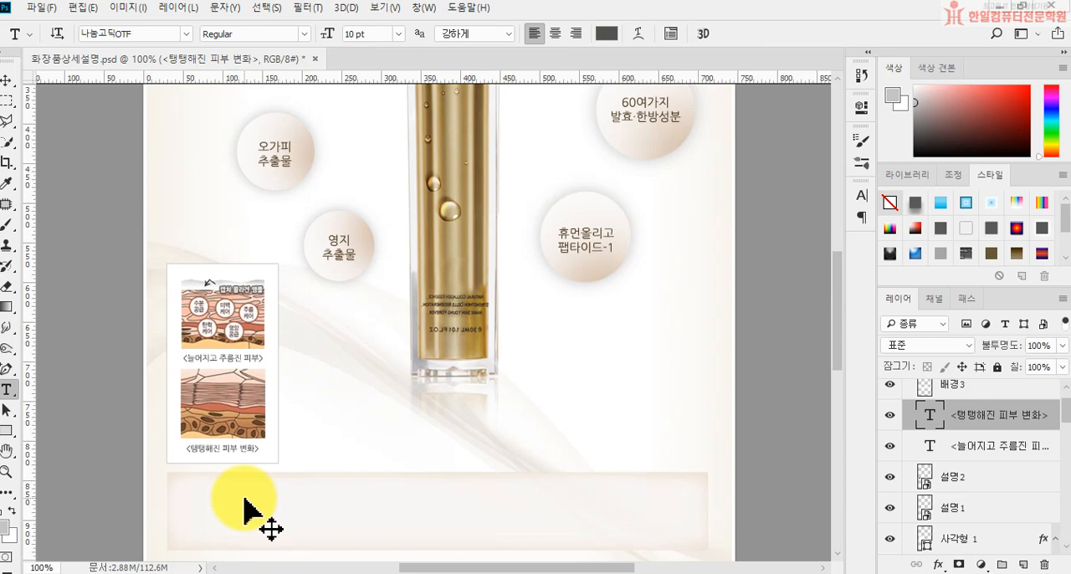
# Step: Examine up close how both captions line up with the skin images inside the white box
pyautogui.hotkey('ctrl', '+')
pyautogui.hotkey('ctrl', '+')
pyautogui.hotkey('ctrl', '+')
pyautogui.moveTo(184, 416); pyautogui.dragTo(778, 188)
pyautogui.moveTo(349, 376); pyautogui.dragTo(490, 282)
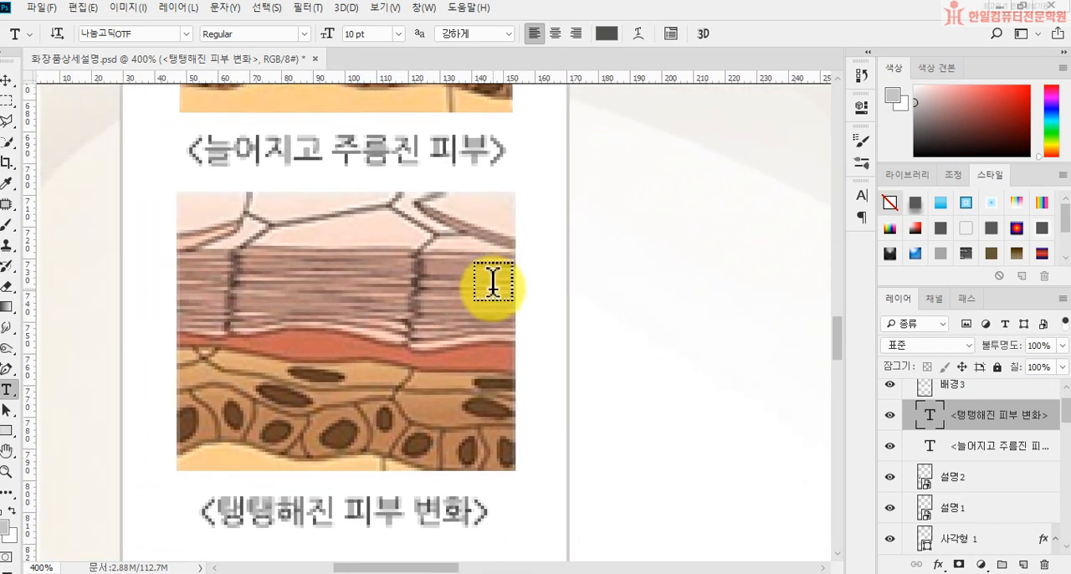
pyautogui.hotkey('ctrl', '-')
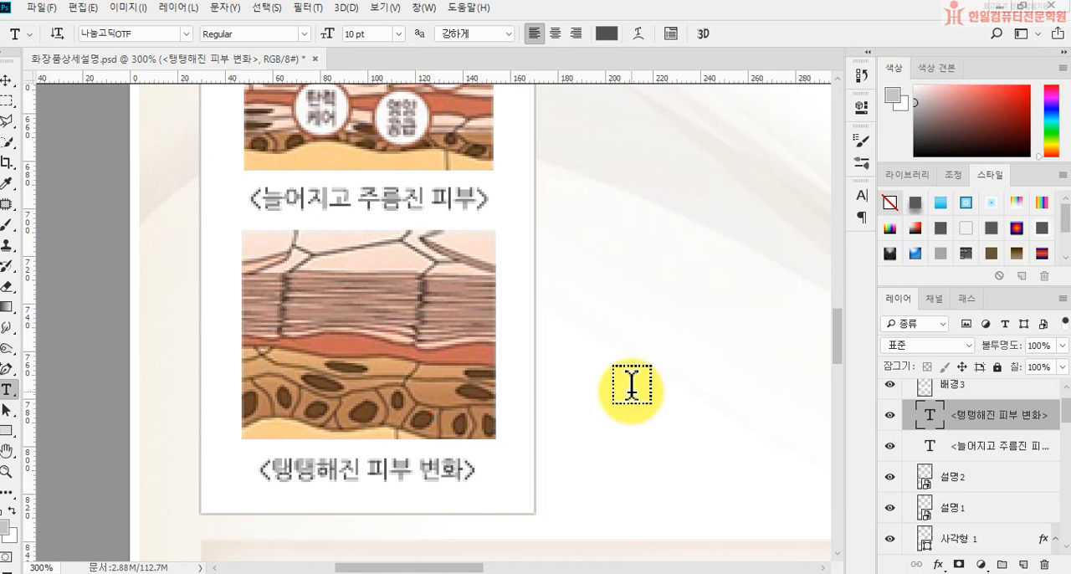
pyautogui.hotkey('ctrl', '-')
pyautogui.hotkey('ctrl', '-')
pyautogui.hotkey('ctrl', '-')
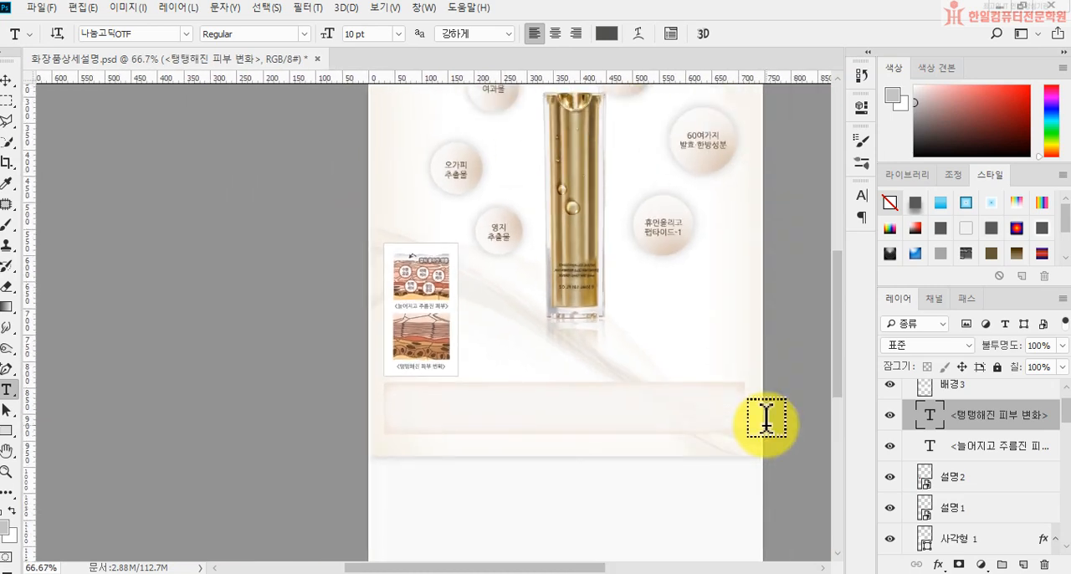
pyautogui.moveTo(438, 390); pyautogui.dragTo(404, 407)
pyautogui.hotkey('ctrl', '+')
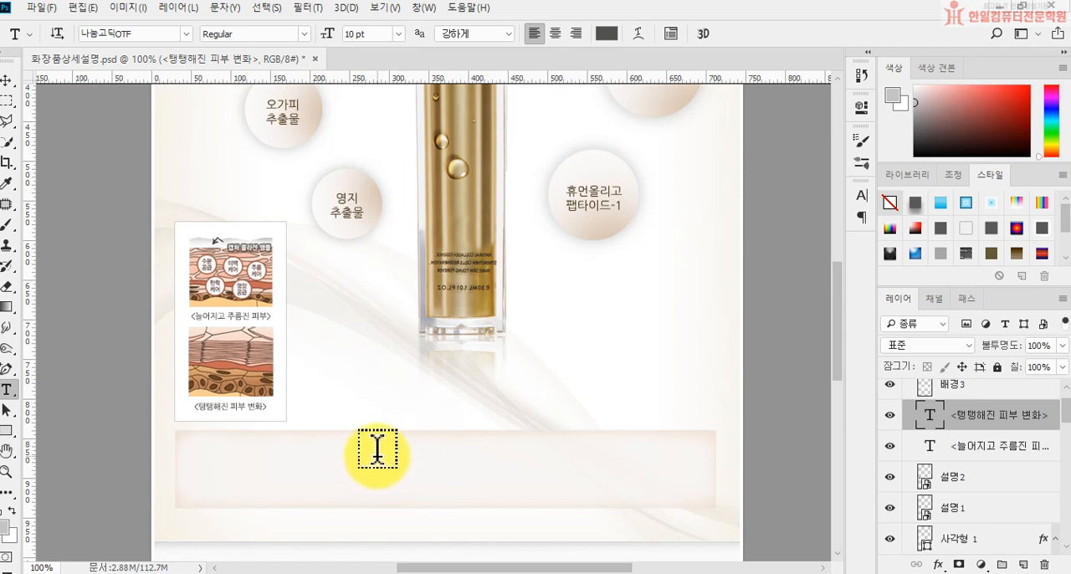
# Step: Start a text layer above the 배경3 layer on the beige band, set to 21 pt in #505050
pyautogui.click(8, 80)
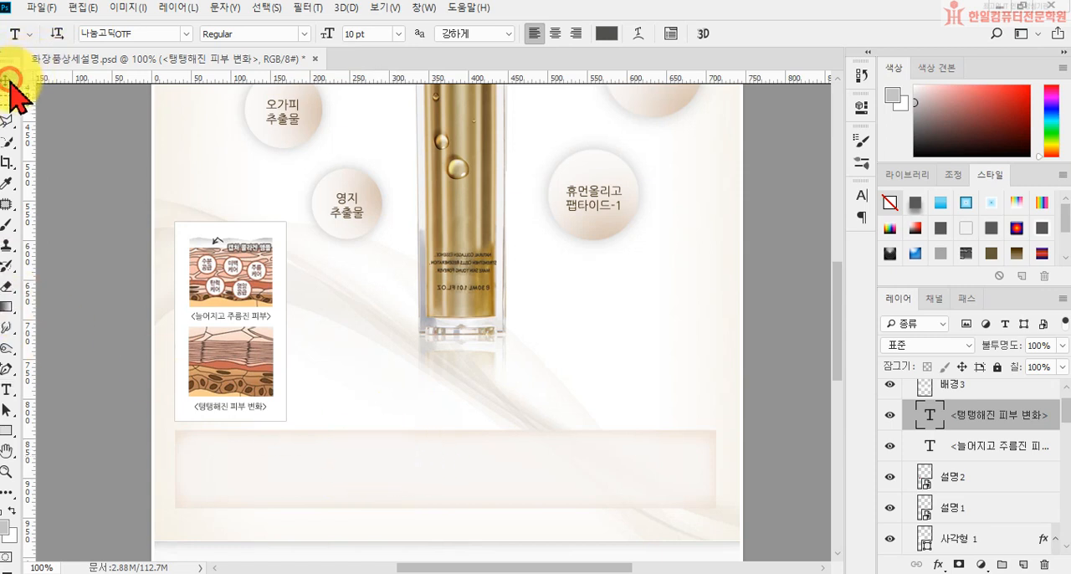
pyautogui.click(419, 468)
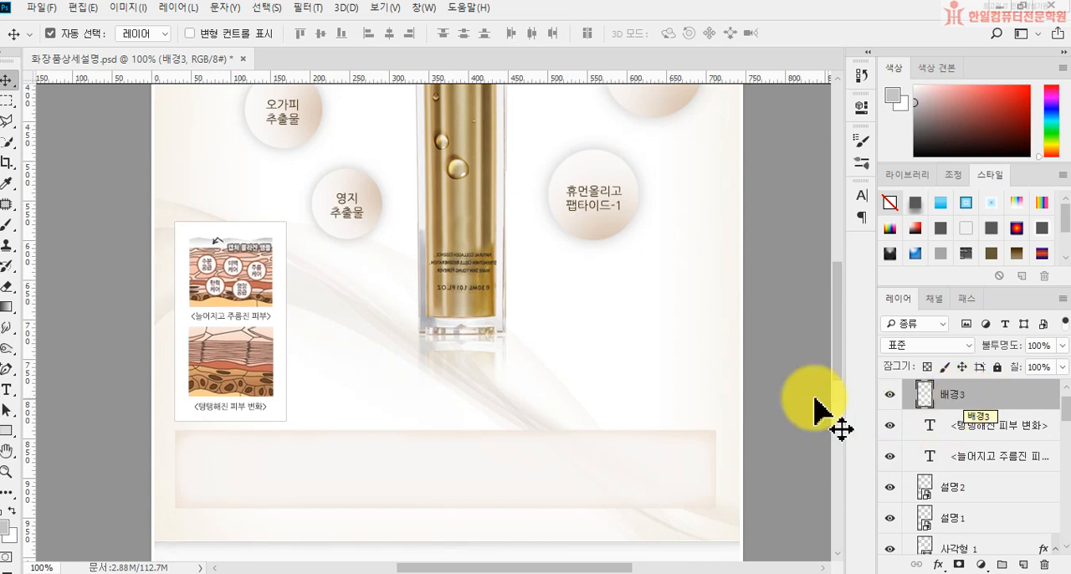
pyautogui.click(6, 390)
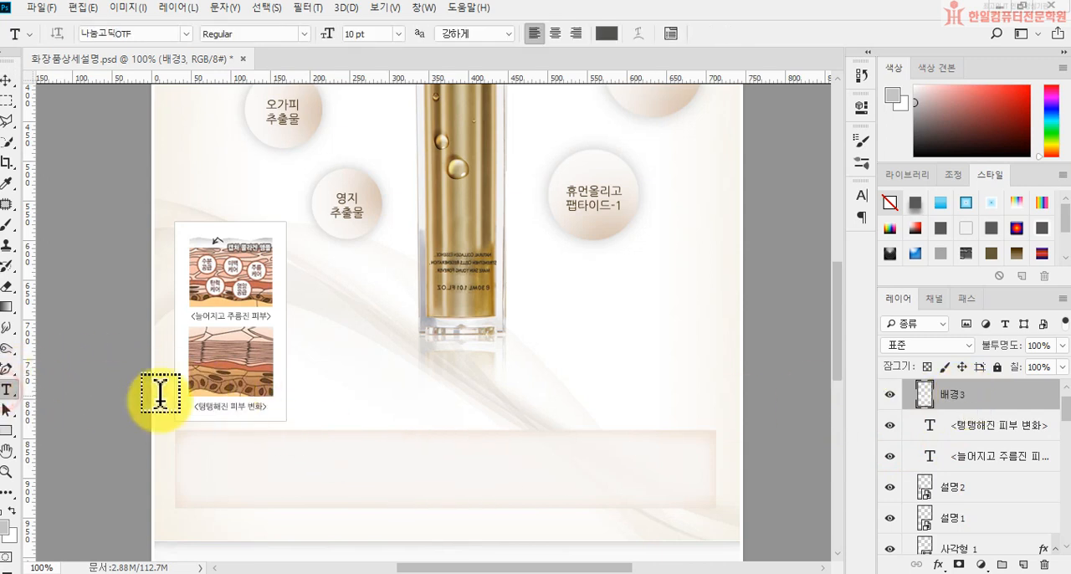
pyautogui.click(206, 451)
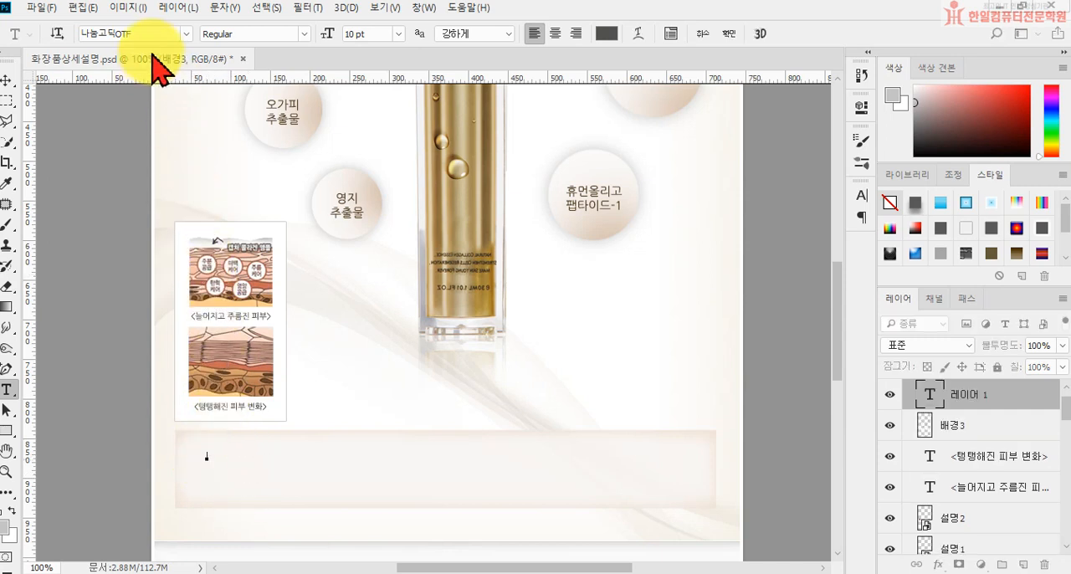
pyautogui.click(368, 34)
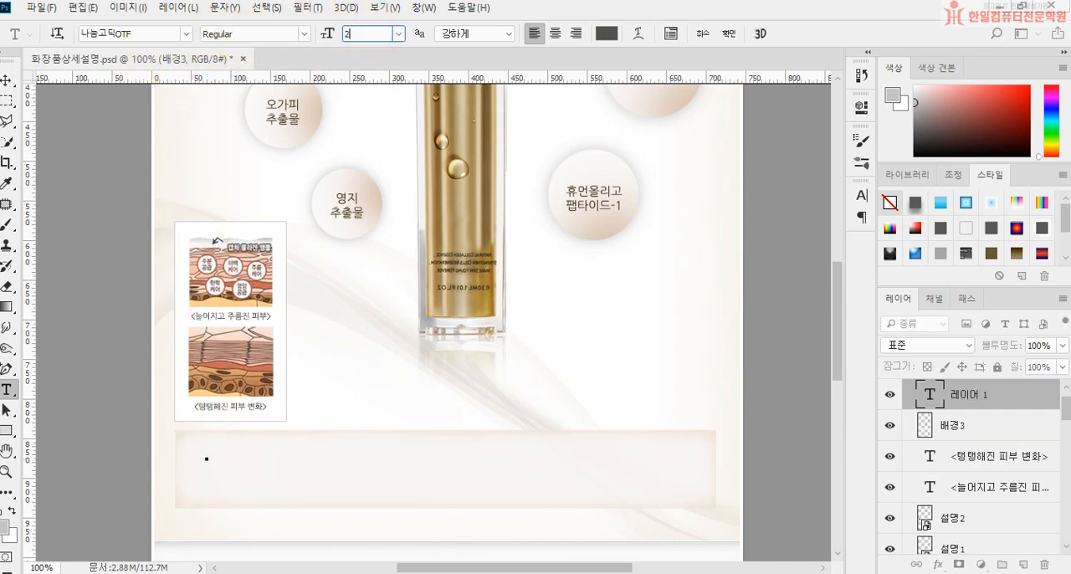
pyautogui.write('21')
pyautogui.press('Return')
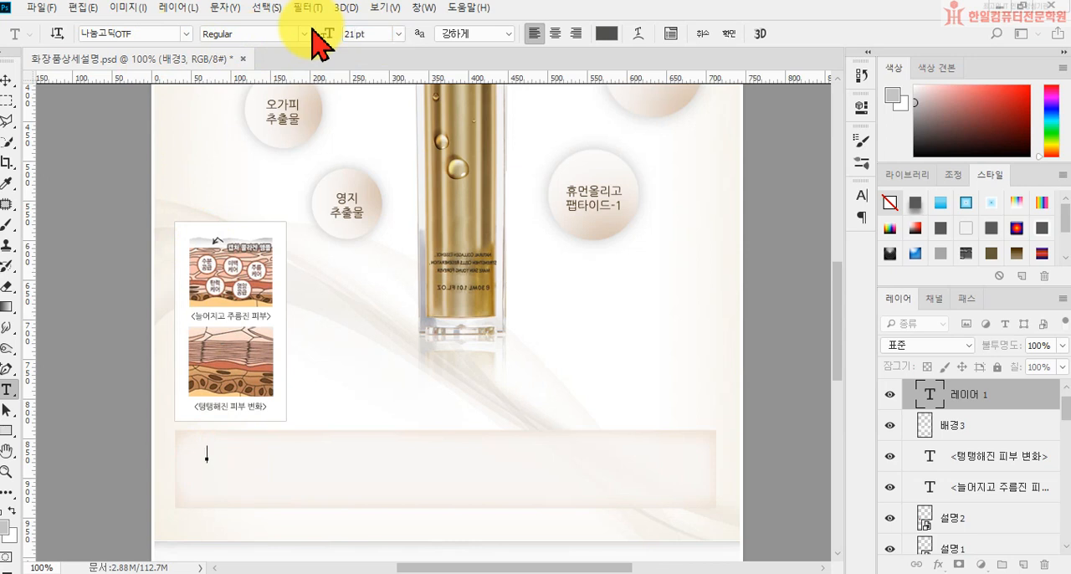
pyautogui.click(606, 33)
pyautogui.click(757, 443)
pyautogui.write('505050')
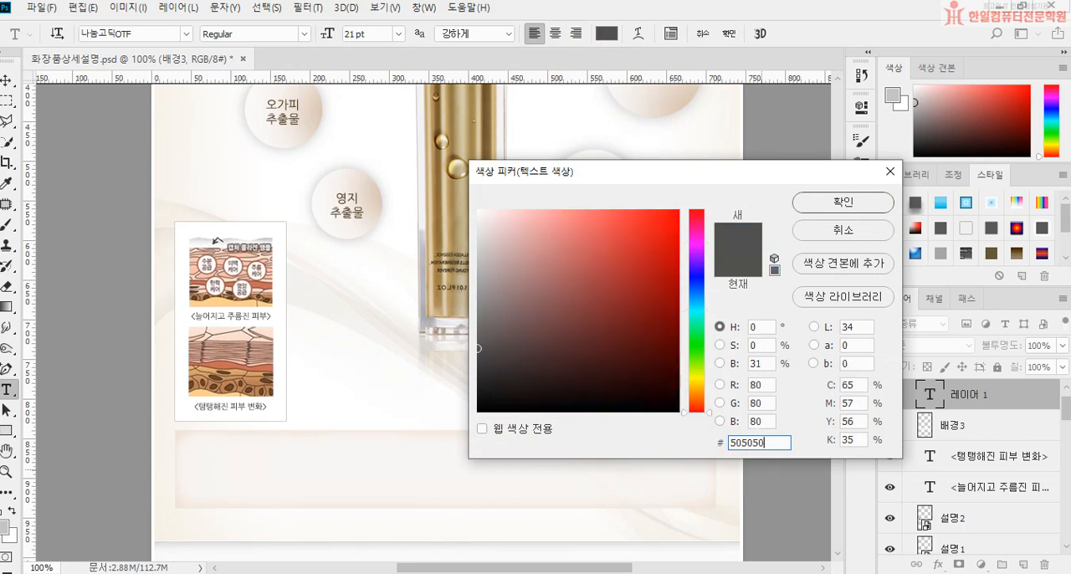
pyautogui.press('Return')
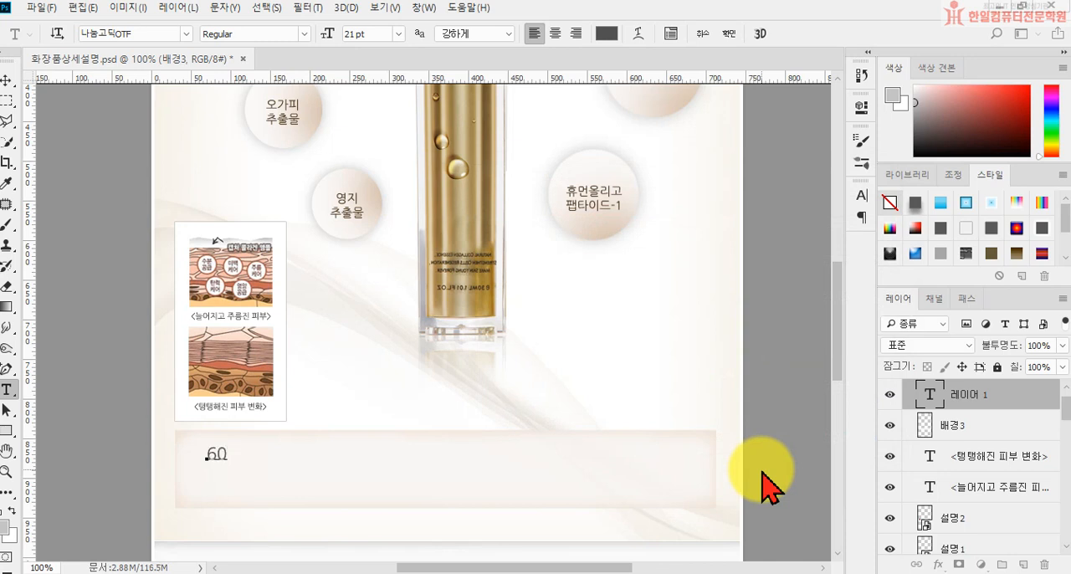
# Step: Enter the band's first text line, "60여가지 발효 한방 성분을 고농축시킨 앰플로 피부 장벽을 강화시켜"
pyautogui.write('가지')
pyautogui.press('BackSpace')
pyautogui.press('BackSpace')
pyautogui.press('BackSpace')
pyautogui.press('BackSpace')
pyautogui.write('여가지 비효 한방')
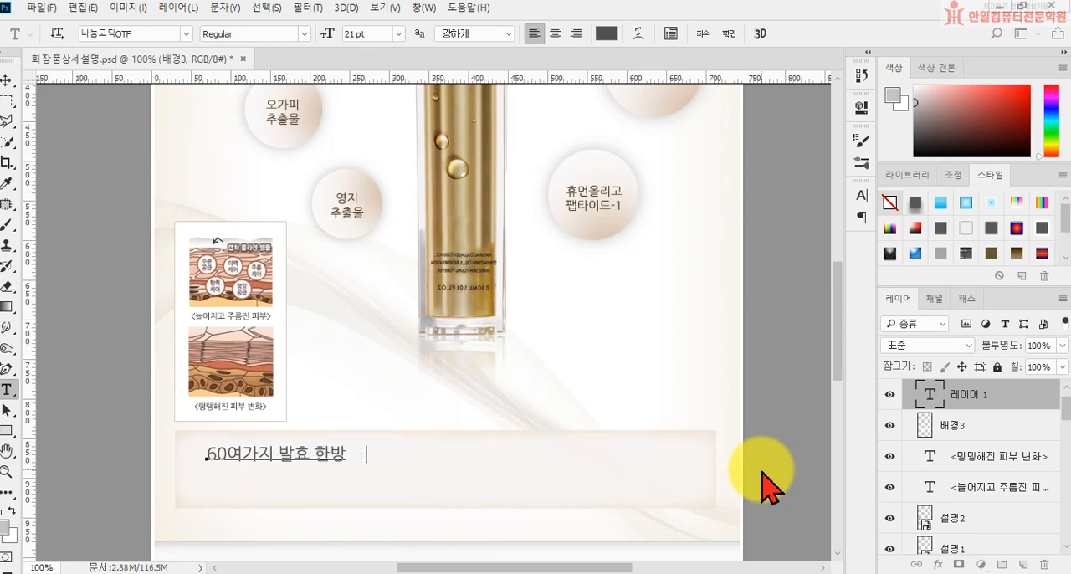
pyautogui.write(' 성분을 고농축시킨 앰피')
pyautogui.write('플로')
pyautogui.write(' 피부 잰')
pyautogui.press('BackSpace')
pyautogui.press('BackSpace')
pyautogui.write('ㅇ')
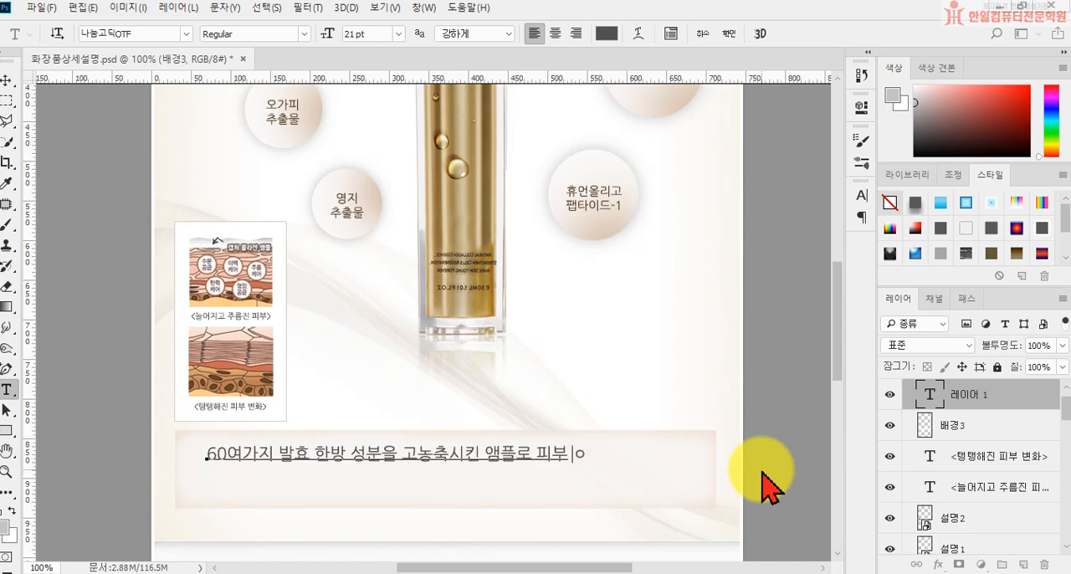
pyautogui.press('BackSpace')
pyautogui.write('장벽을')
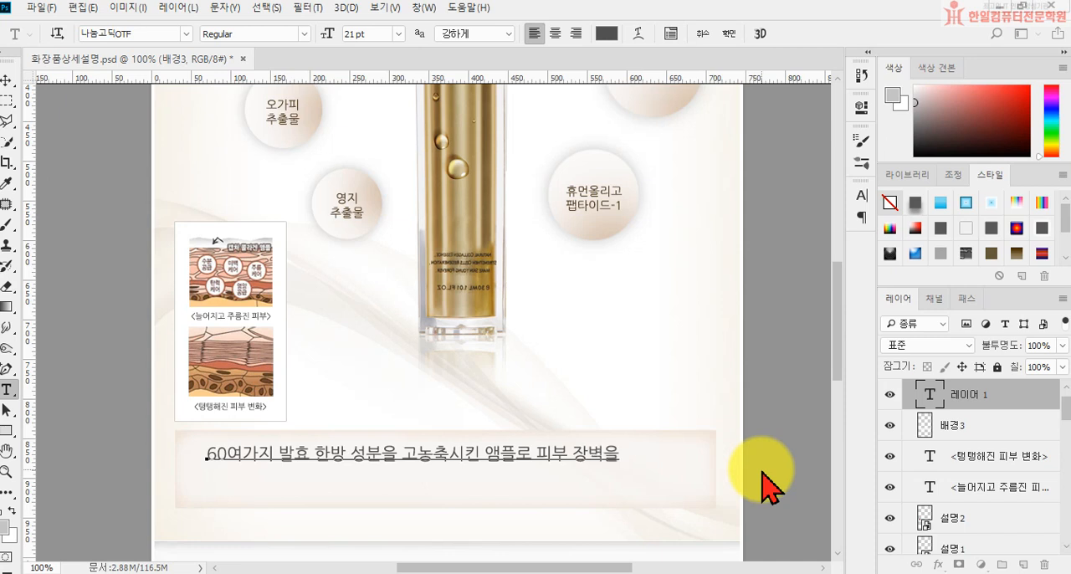
pyautogui.write(' 강화시켜')
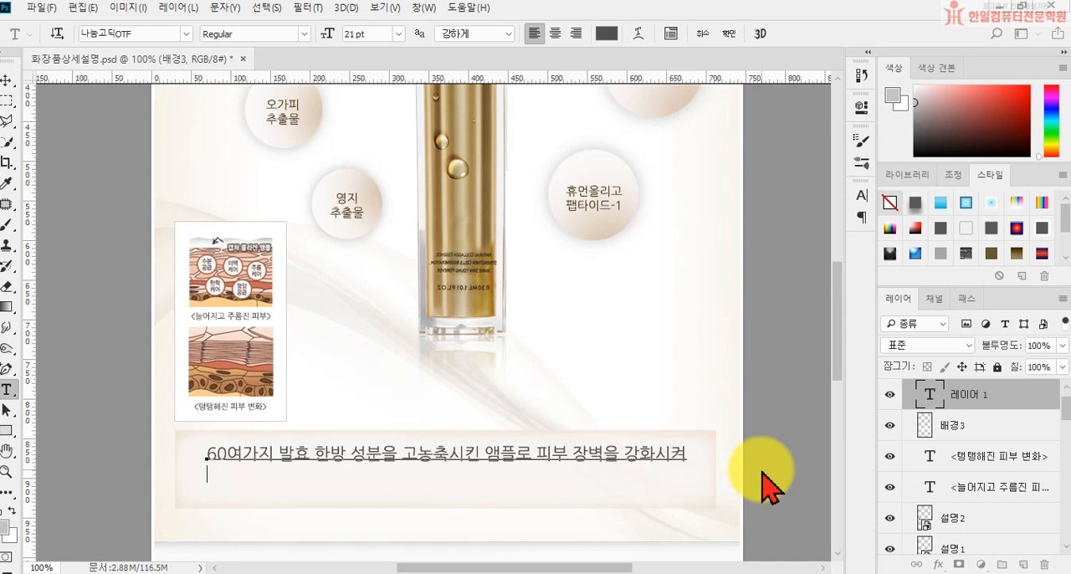
pyautogui.write('탄력 넘치느')
pyautogui.write(' 고귀한 피부')
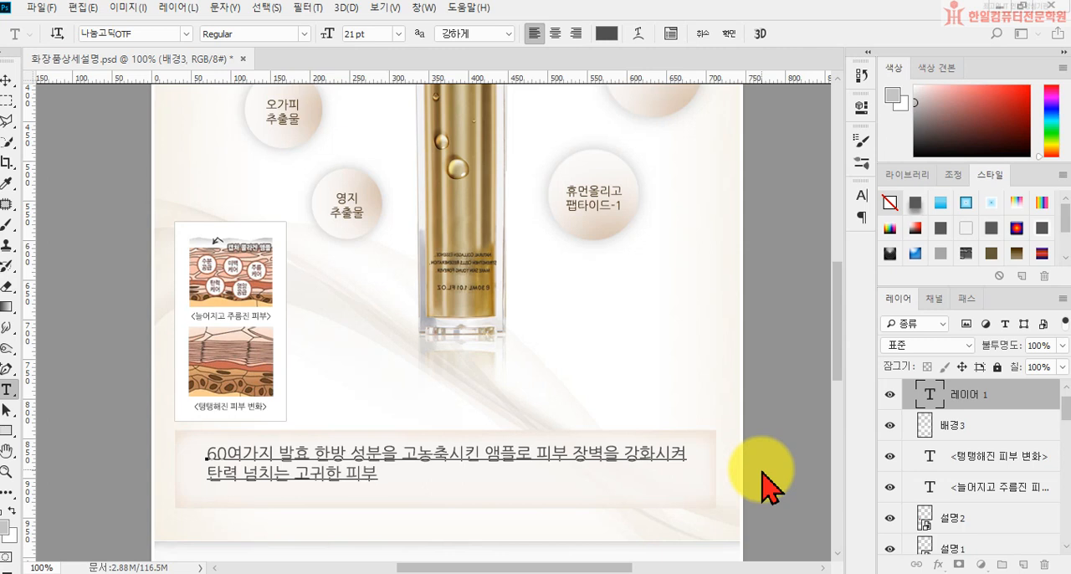
pyautogui.write('결을 선사합')
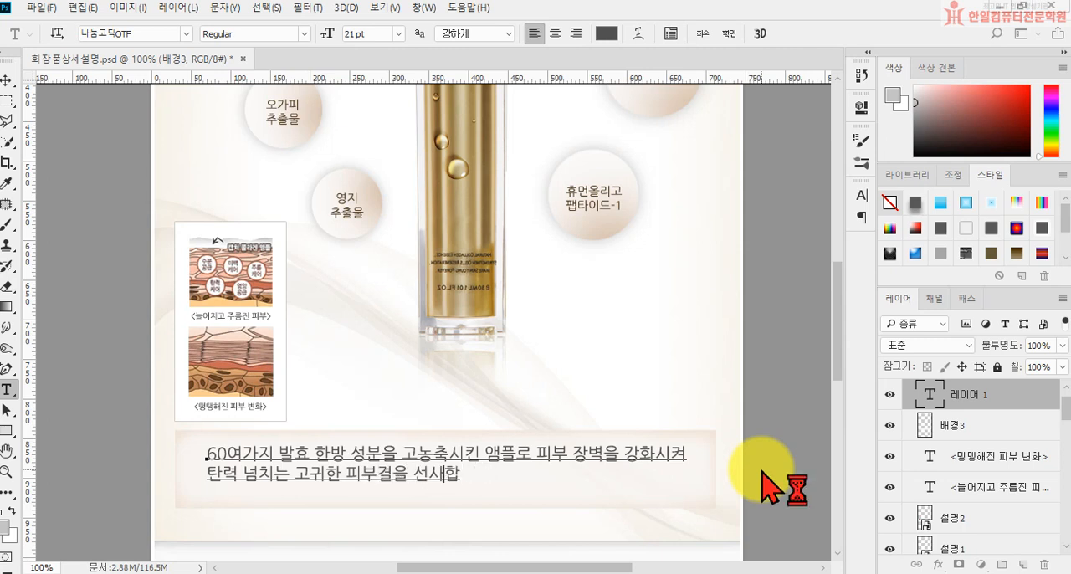
# Step: Enter the band's second text line, "탄력 넘치는 고귀한 피부결을 선사해 줍니다.", and commit the text
pyautogui.press('BackSpace')
pyautogui.write('해 지니다.')
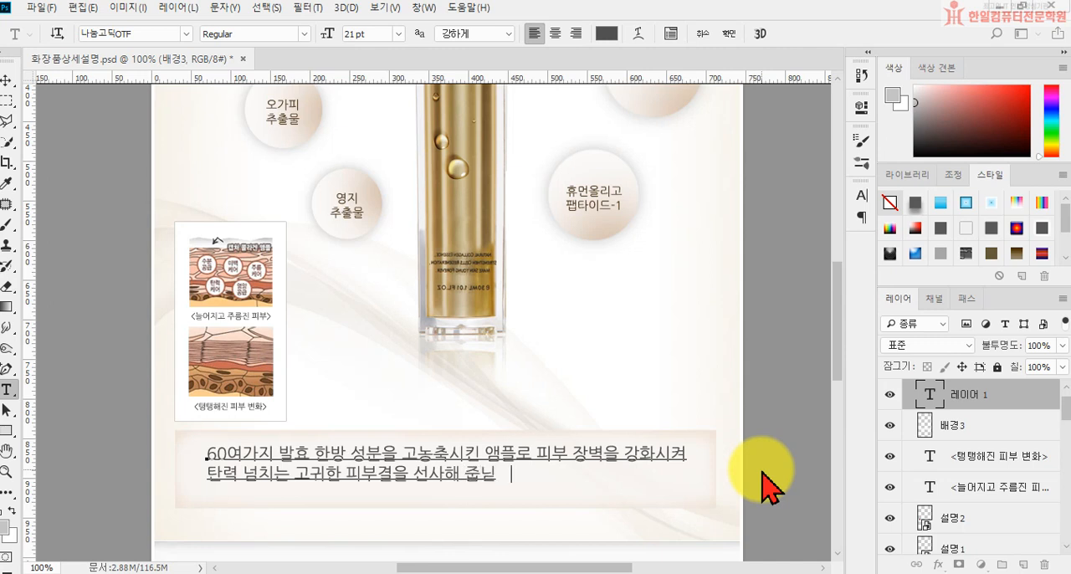
pyautogui.hotkey('ctrl', 'Return')
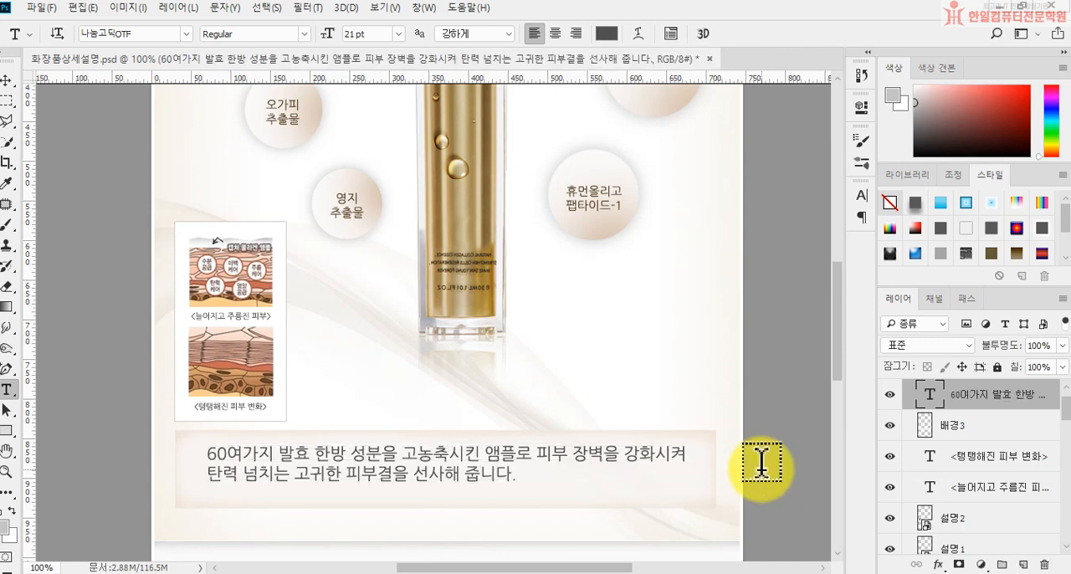
# Step: Recolor the band's text from "피부 장벽을" through the end of the second line in #aa6a1c
pyautogui.click(540, 448)
pyautogui.moveTo(540, 448); pyautogui.dragTo(629, 562)
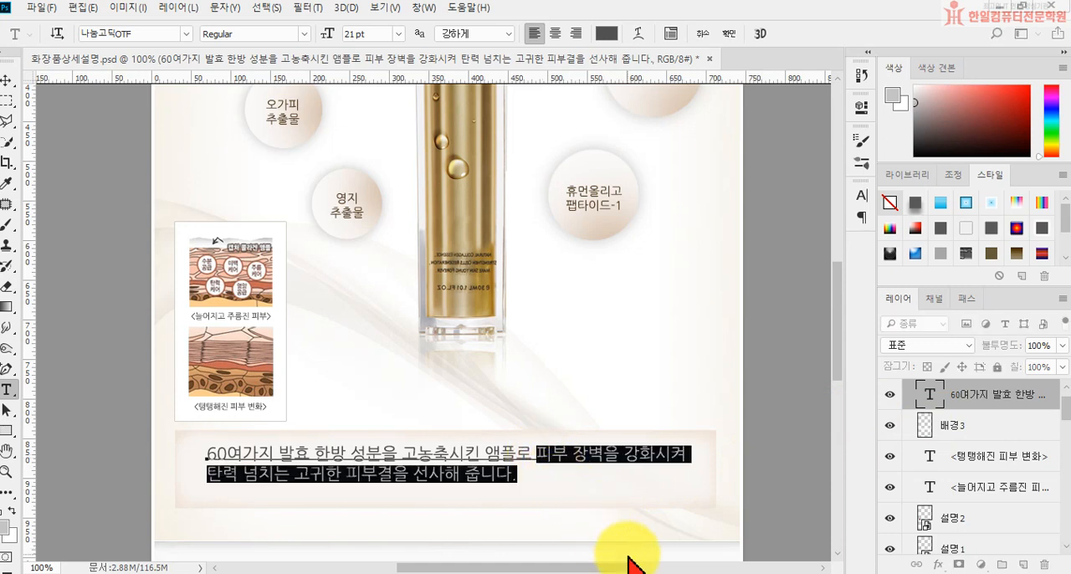
pyautogui.click(607, 33)
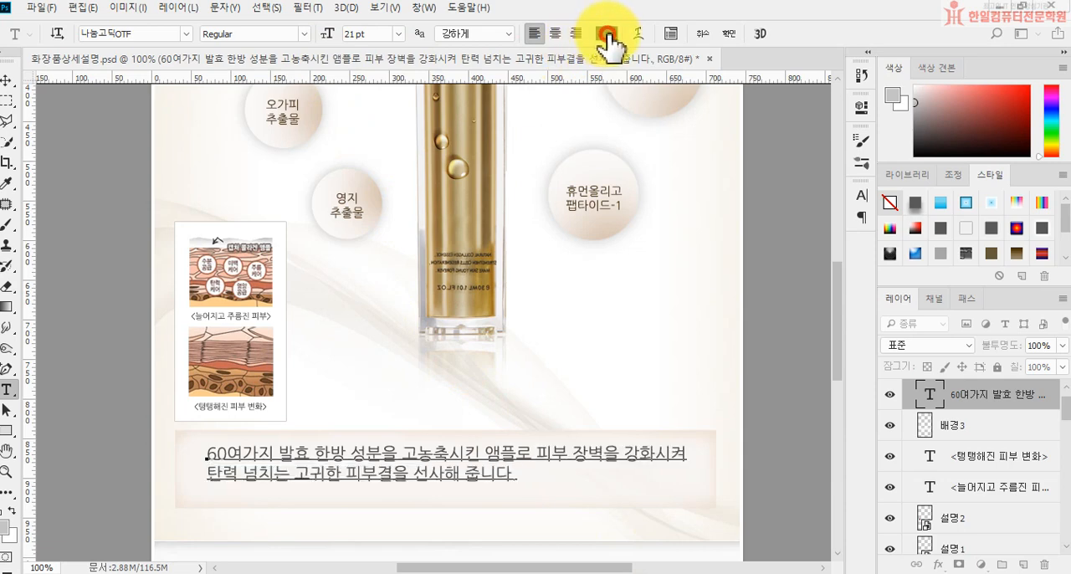
pyautogui.write('0')
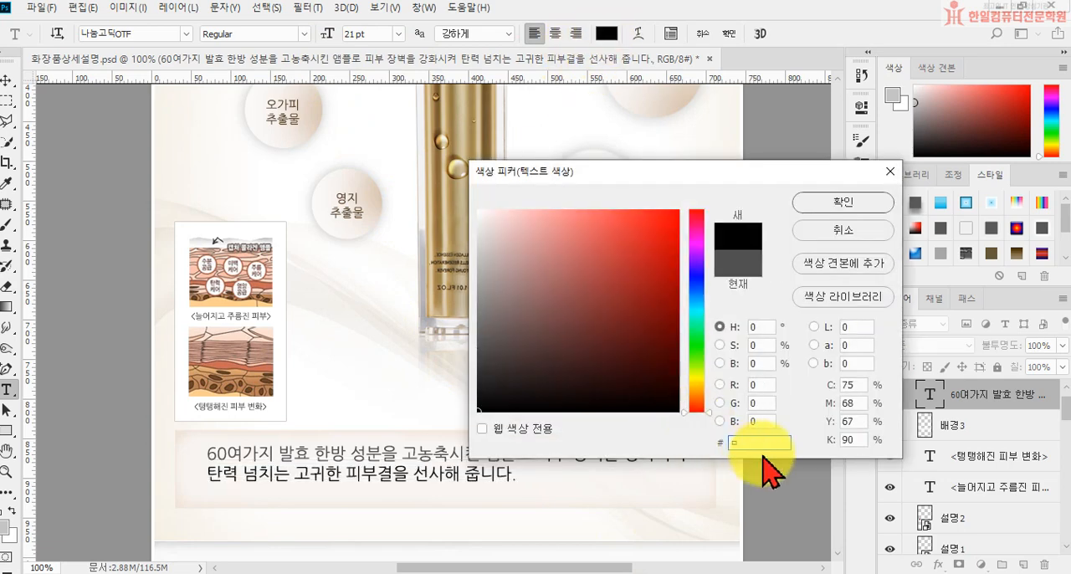
pyautogui.write('aa6')
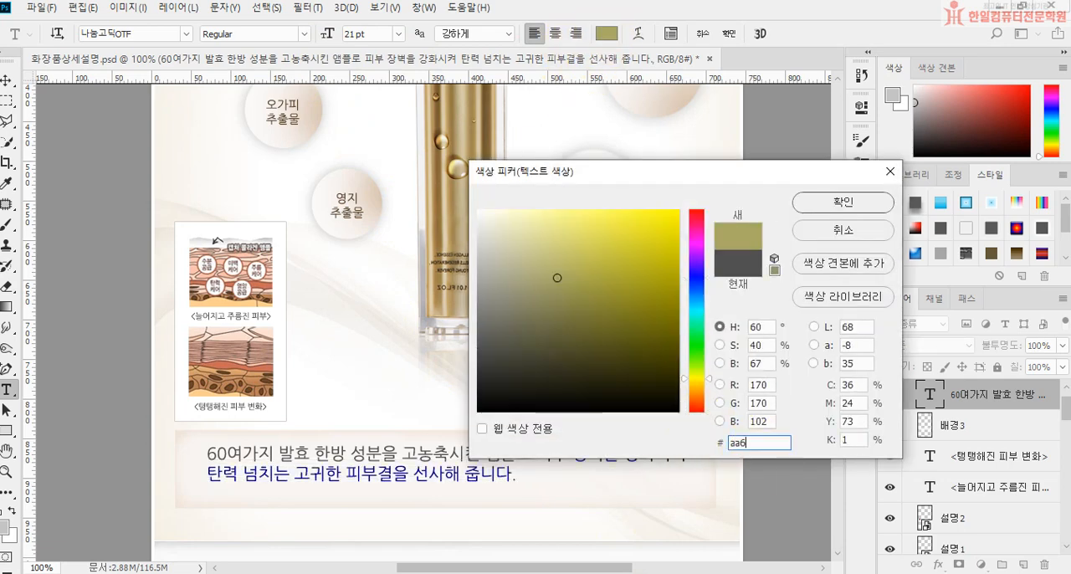
pyautogui.write('a1c')
pyautogui.press('Return')
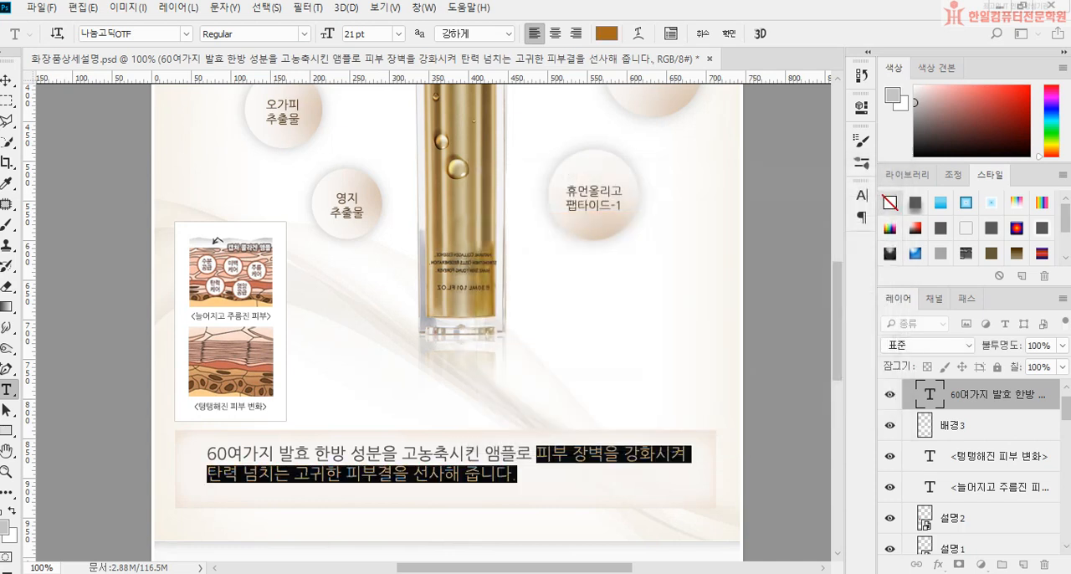
# Step: Commit the recolored band text, center-align its two lines, and move the text layer to the middle of the beige band
pyautogui.click(729, 34)
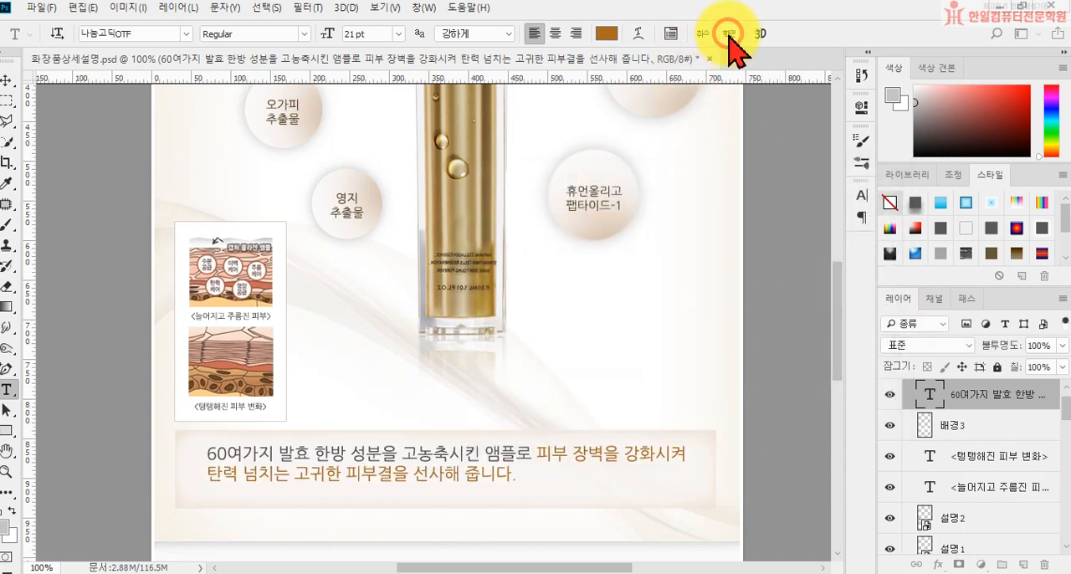
pyautogui.click(560, 34)
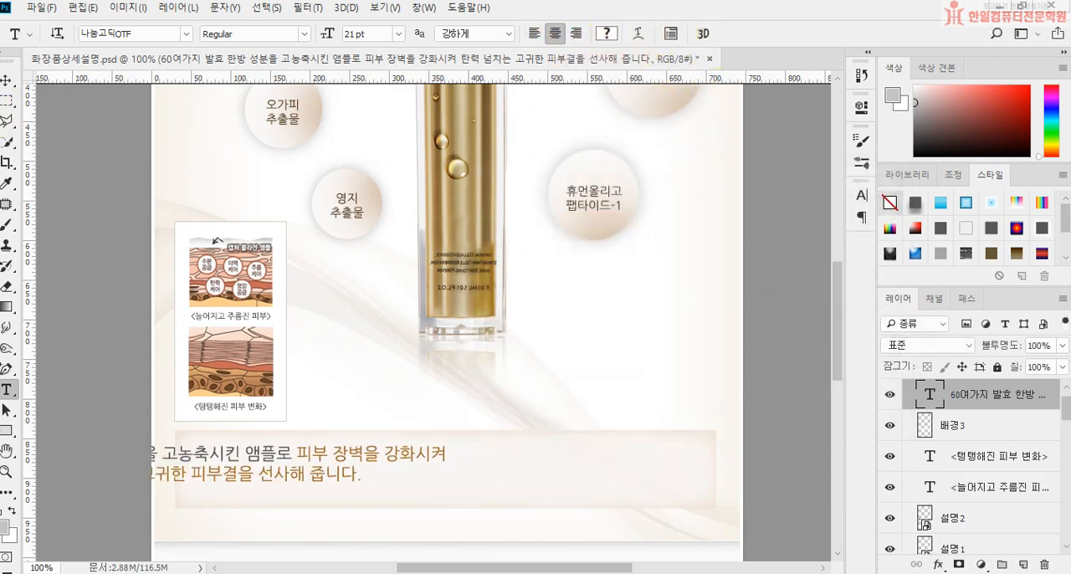
pyautogui.click(9, 80)
pyautogui.moveTo(351, 484); pyautogui.dragTo(595, 484)
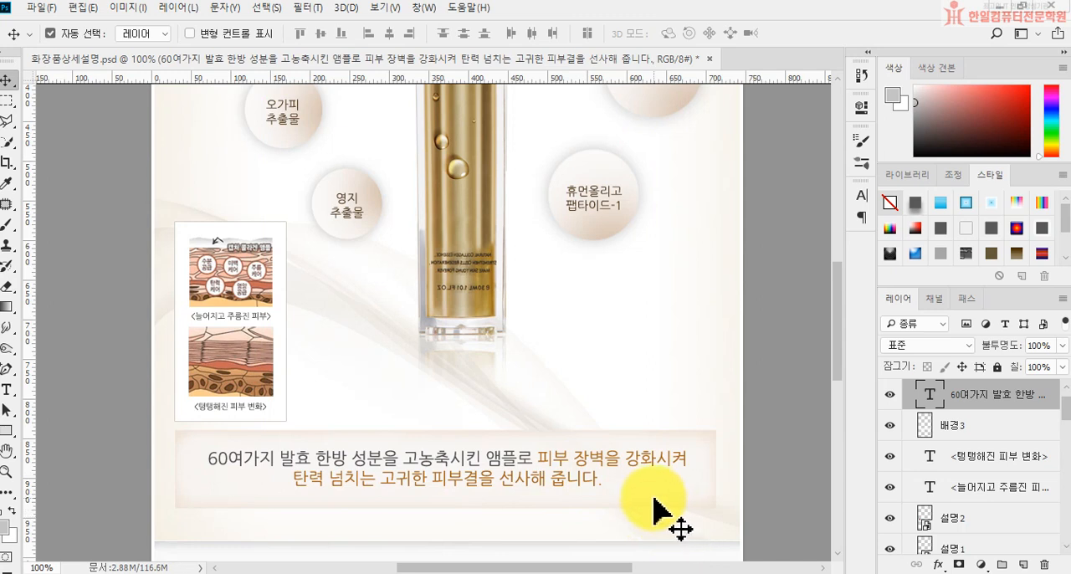
pyautogui.scroll(-3, 597, 503)
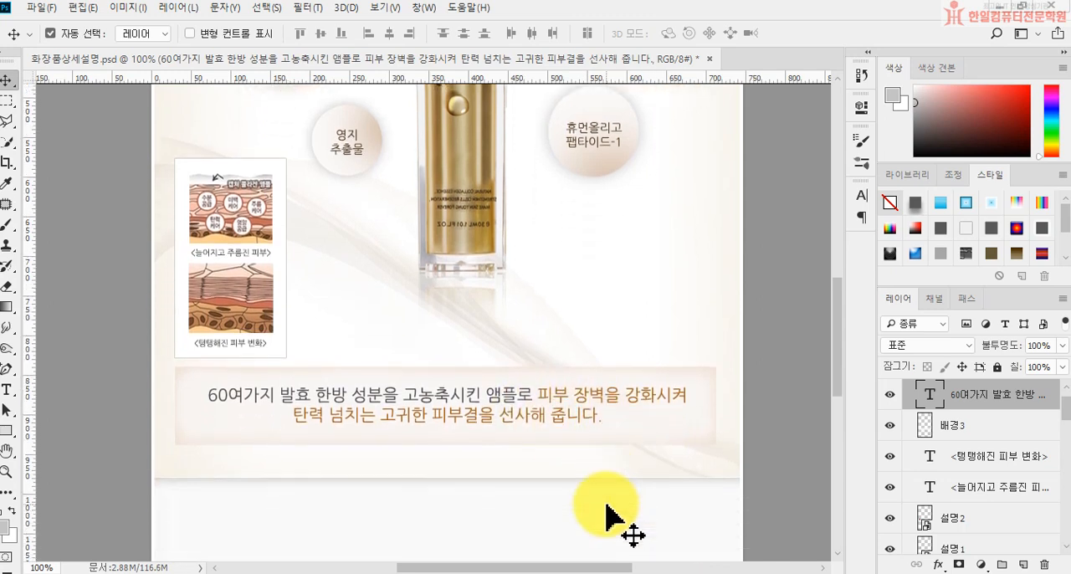
pyautogui.scroll(-1, 605, 504)
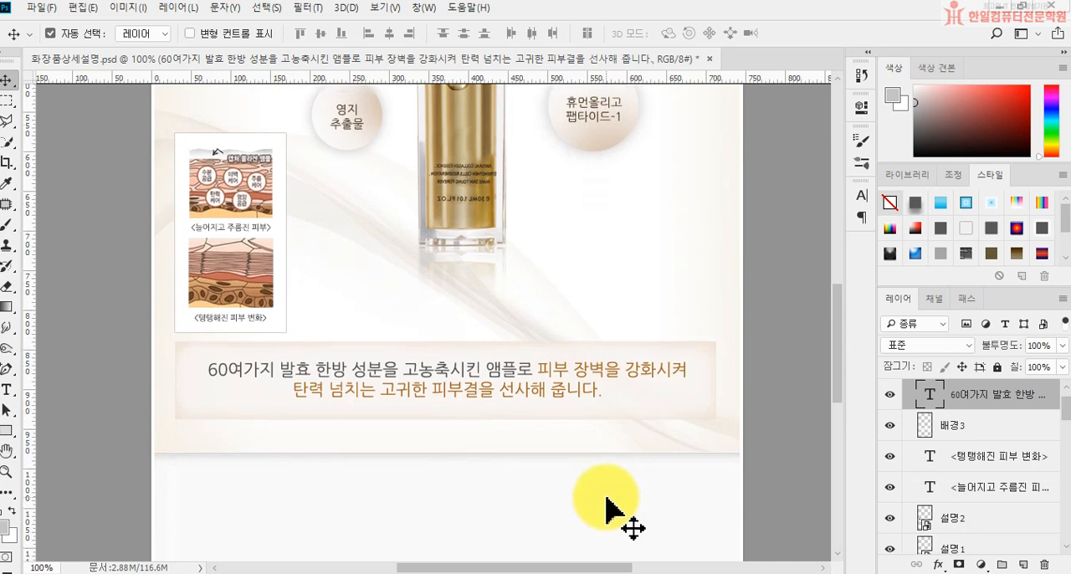
pyautogui.scroll(-3, 604, 505)
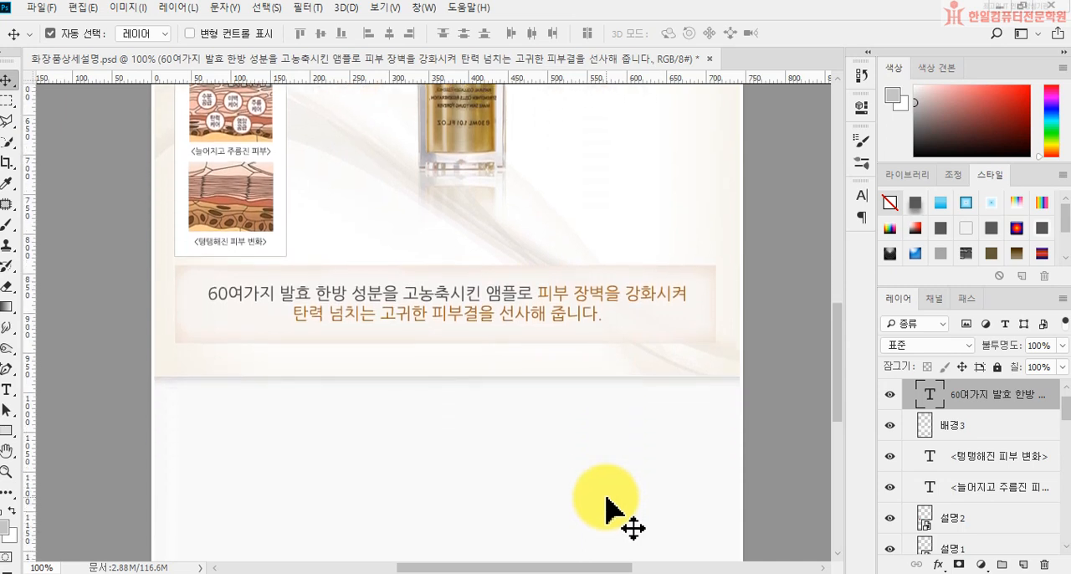
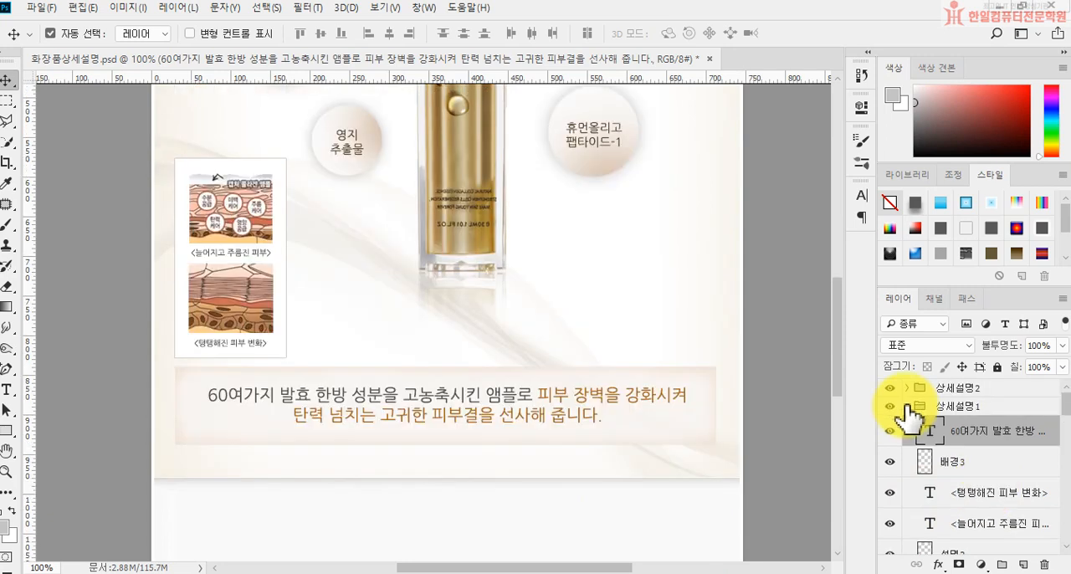
# Step: Collapse the 상세설명1 layer group, expand the 상세설명2 group and select its 배경 layer
pyautogui.scroll(-5, 414, 506)
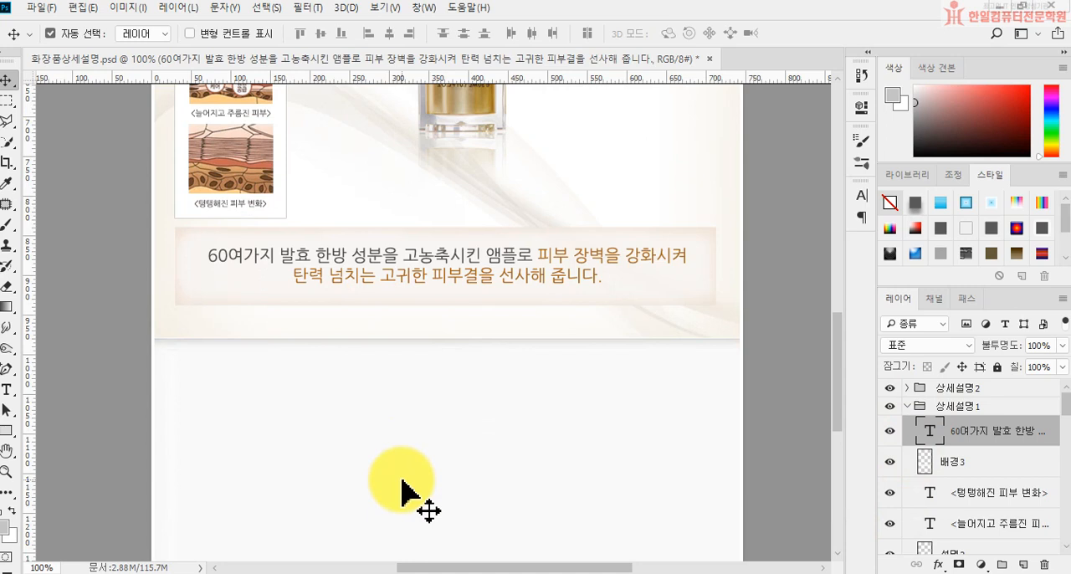
pyautogui.click(912, 407)
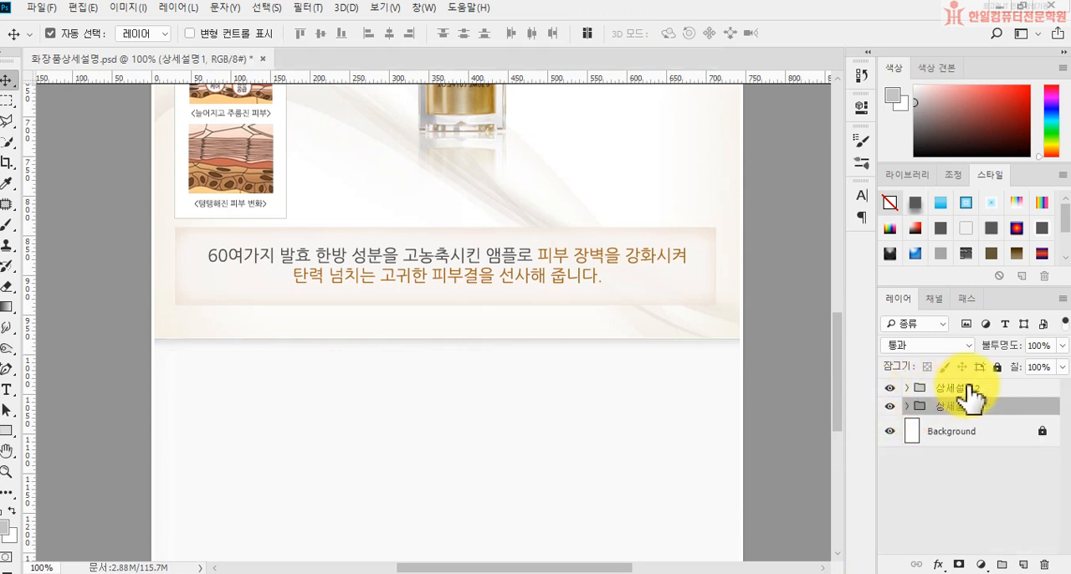
pyautogui.click(906, 387)
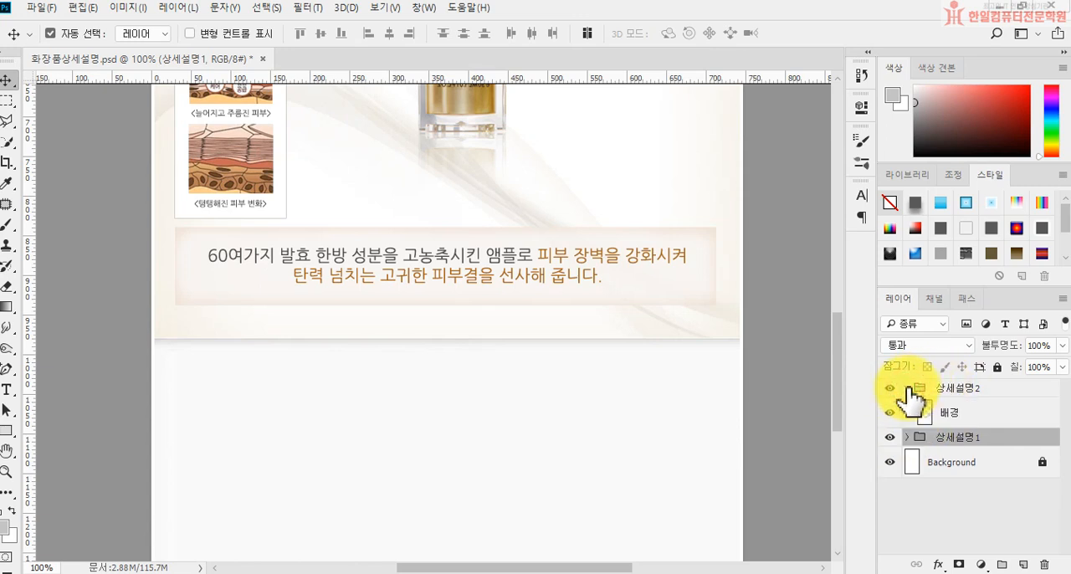
pyautogui.click(955, 418)
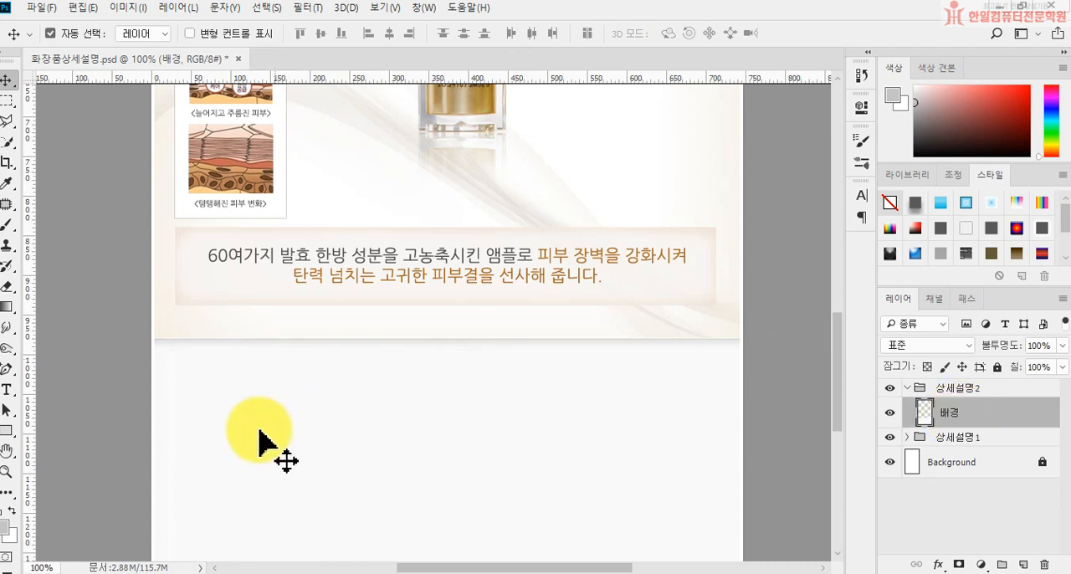
# Step: Start a horizontal text layer in the blank section below the beige band, with 30 pt size and color #000000
pyautogui.click(7, 390)
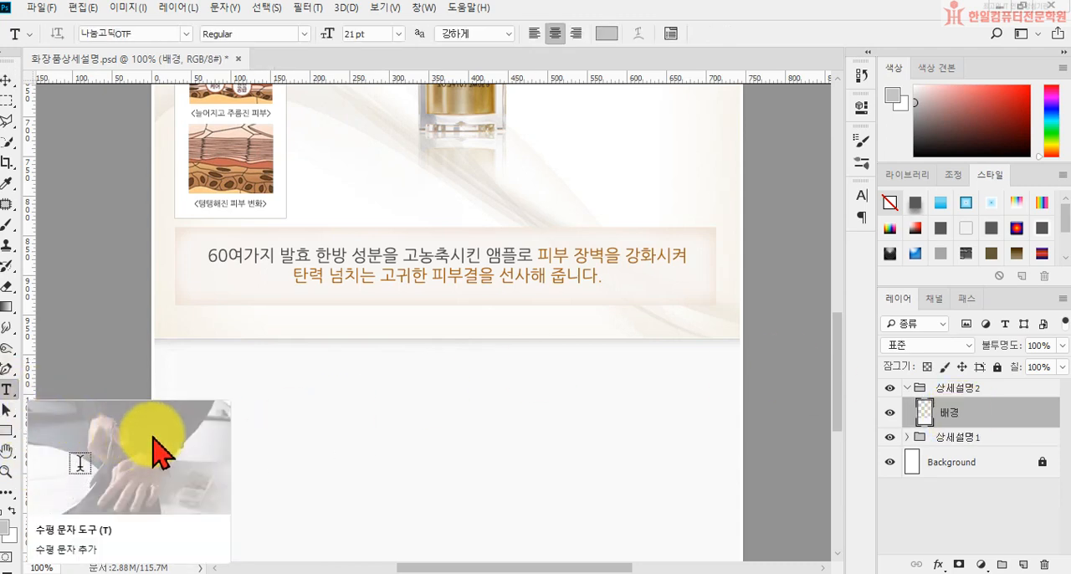
pyautogui.click(187, 365)
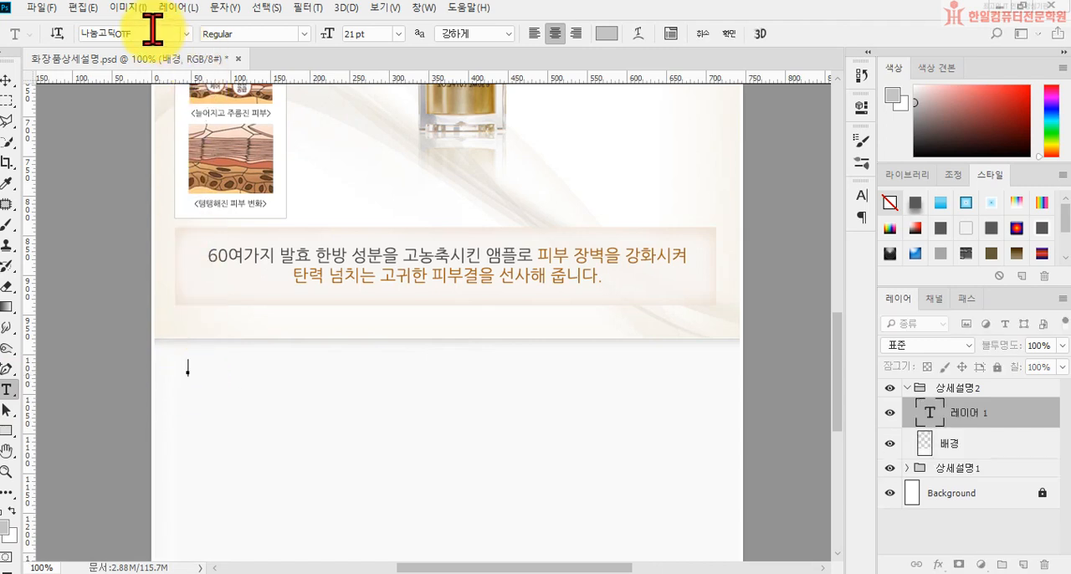
pyautogui.click(398, 34)
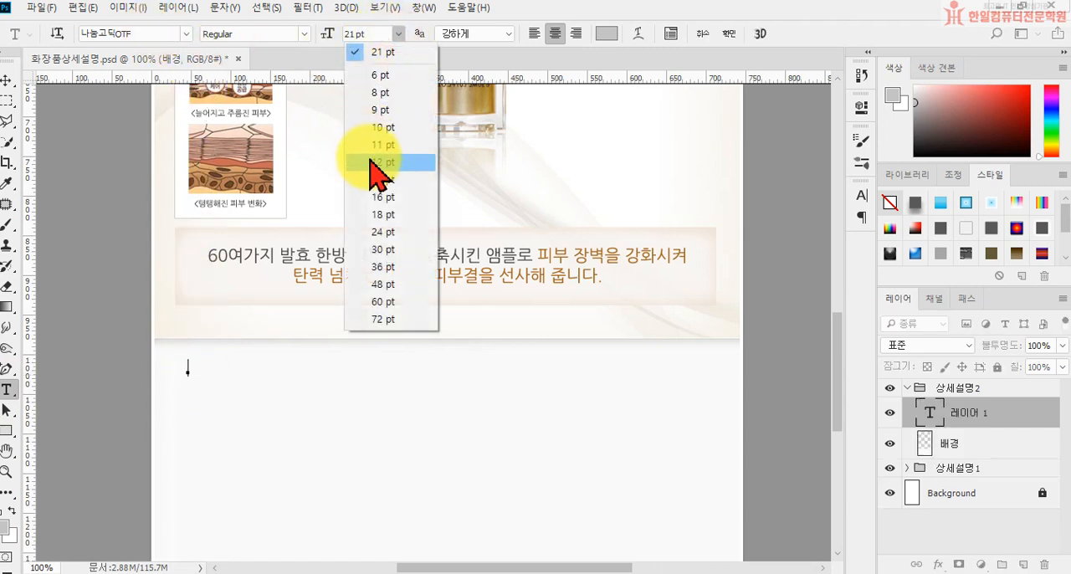
pyautogui.click(386, 249)
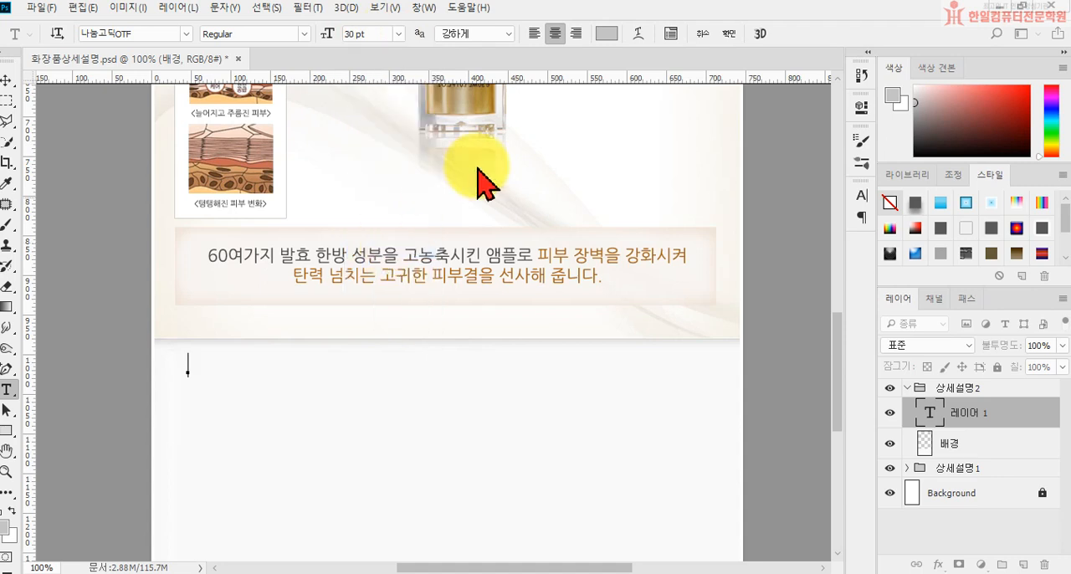
pyautogui.click(606, 33)
pyautogui.click(408, 432)
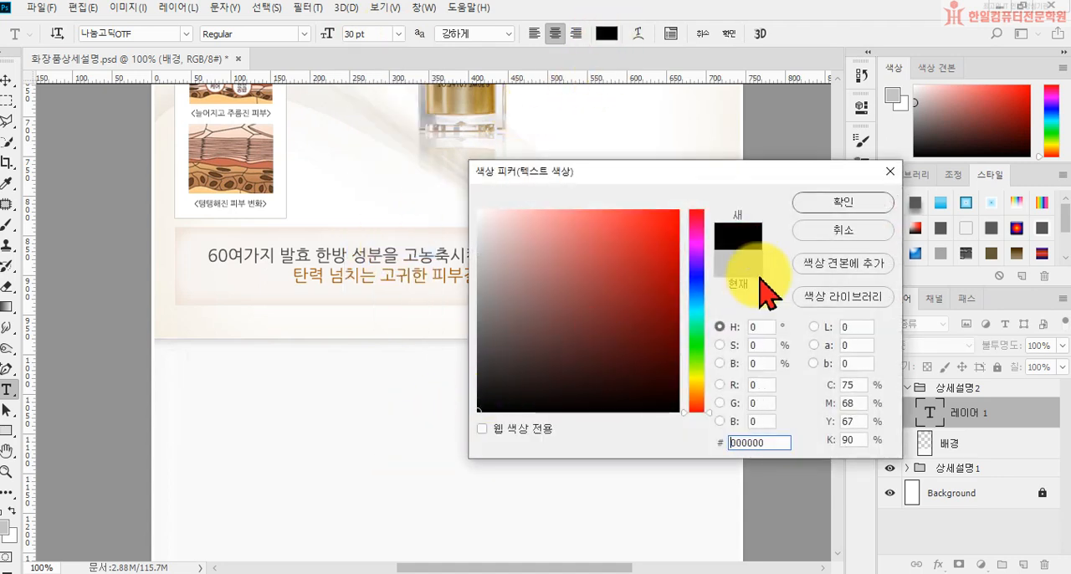
pyautogui.click(845, 203)
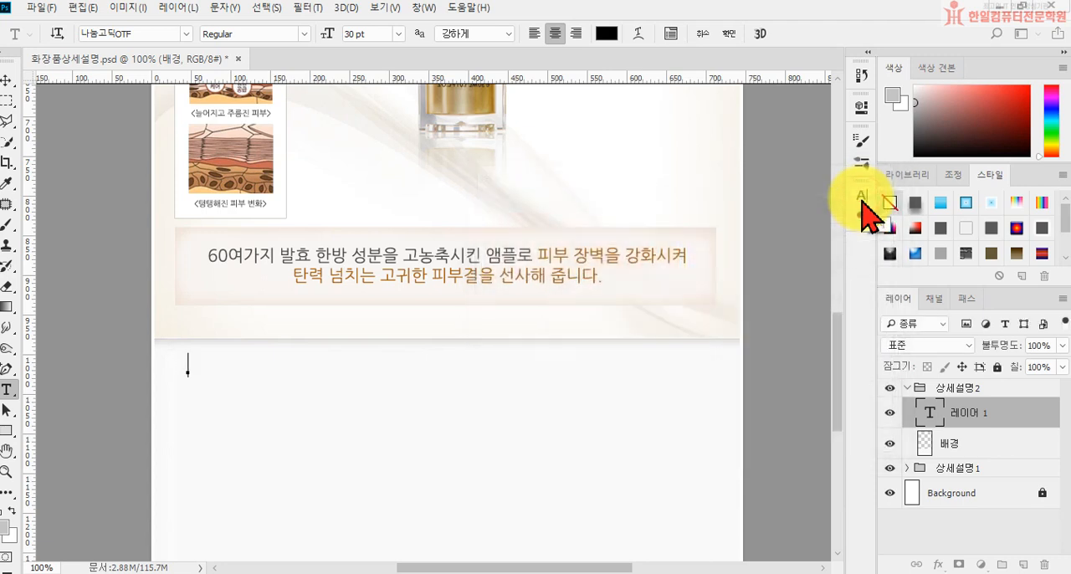
# Step: Enter the heading's first line, "더블유투에이 콜라겐 앰플", with left alignment
pyautogui.write('더블유')
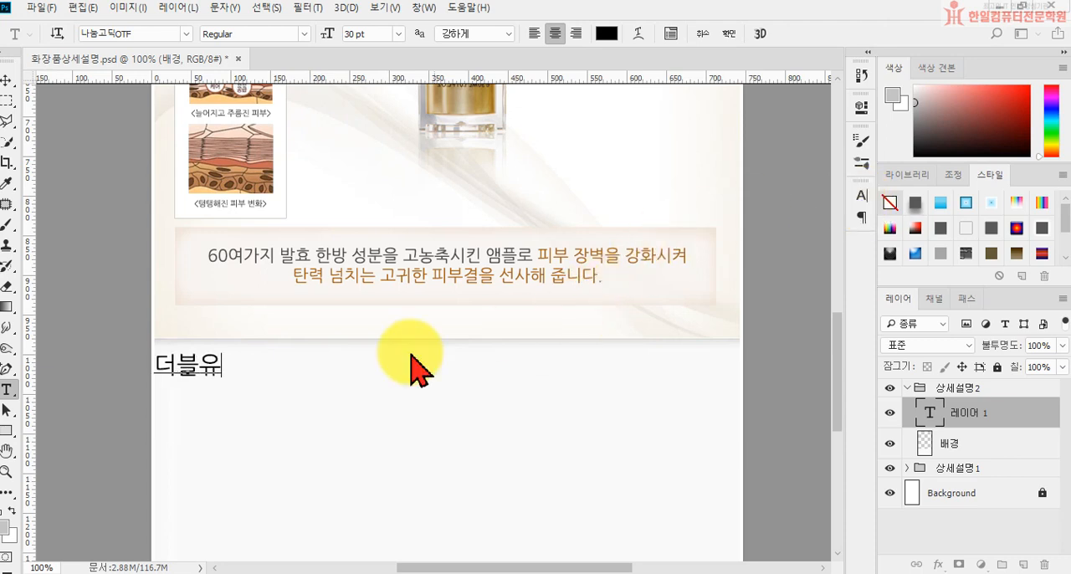
pyautogui.click(535, 37)
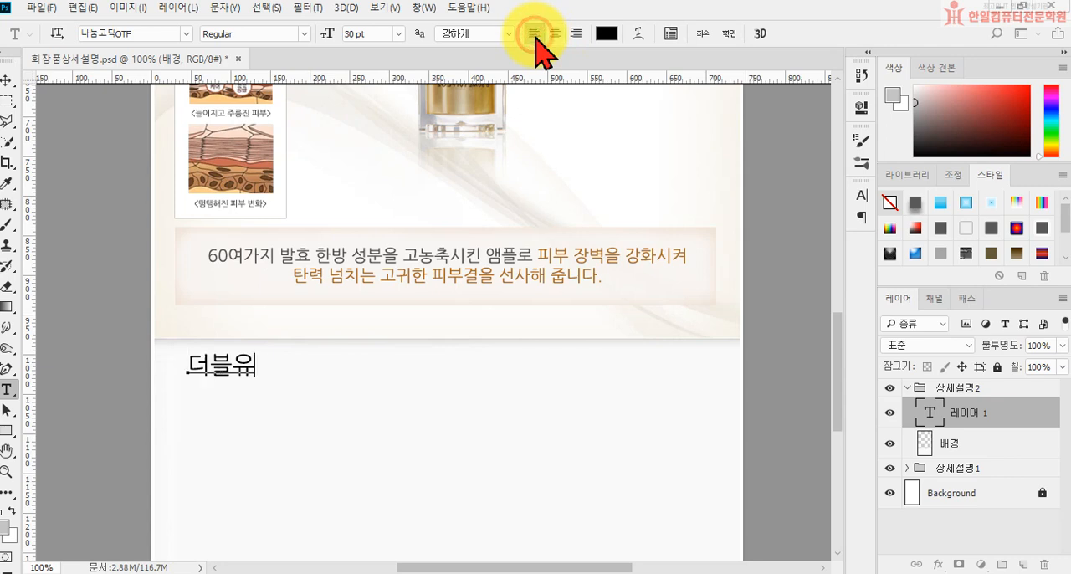
pyautogui.write('튜')
pyautogui.press('BackSpace')
pyautogui.write('투에')
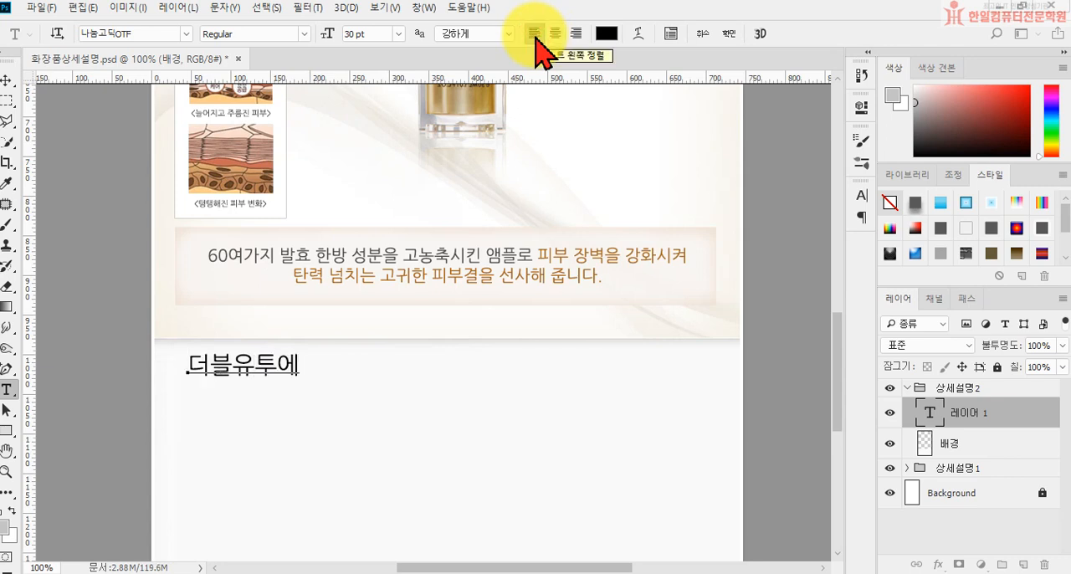
pyautogui.write('이 콜라겐 엠플')
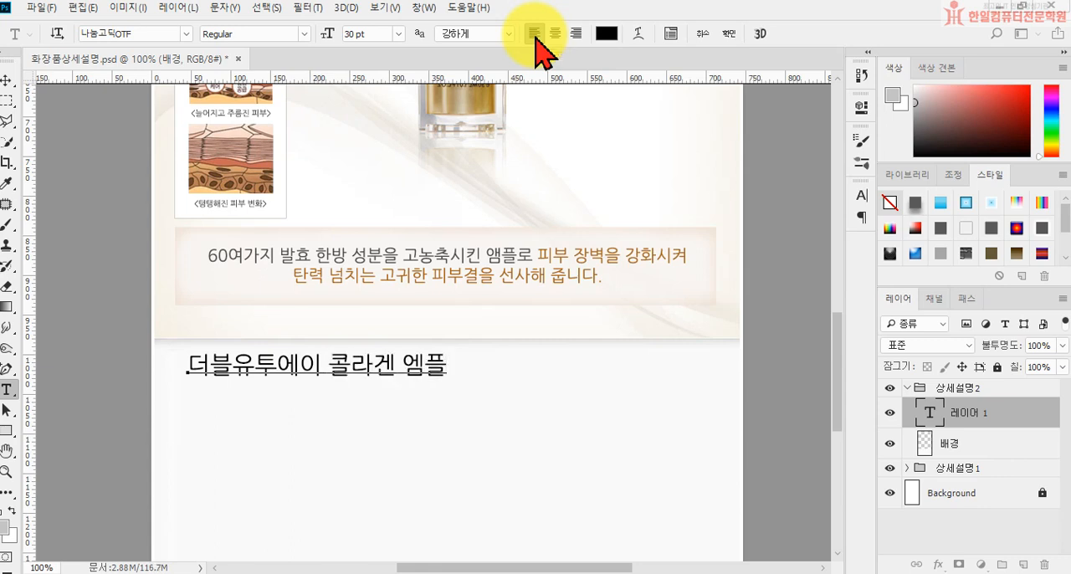
pyautogui.press('BackSpace')
# Step: Add the heading's second line, "Up Grade Point", and commit the text
pyautogui.press('BackSpace')
pyautogui.write('앰플')
pyautogui.press('Return')
pyautogui.write('Up')
pyautogui.write(' Gare')
pyautogui.press('BackSpace')
pyautogui.press('BackSpace')
pyautogui.press('BackSpace')
pyautogui.write('ra')
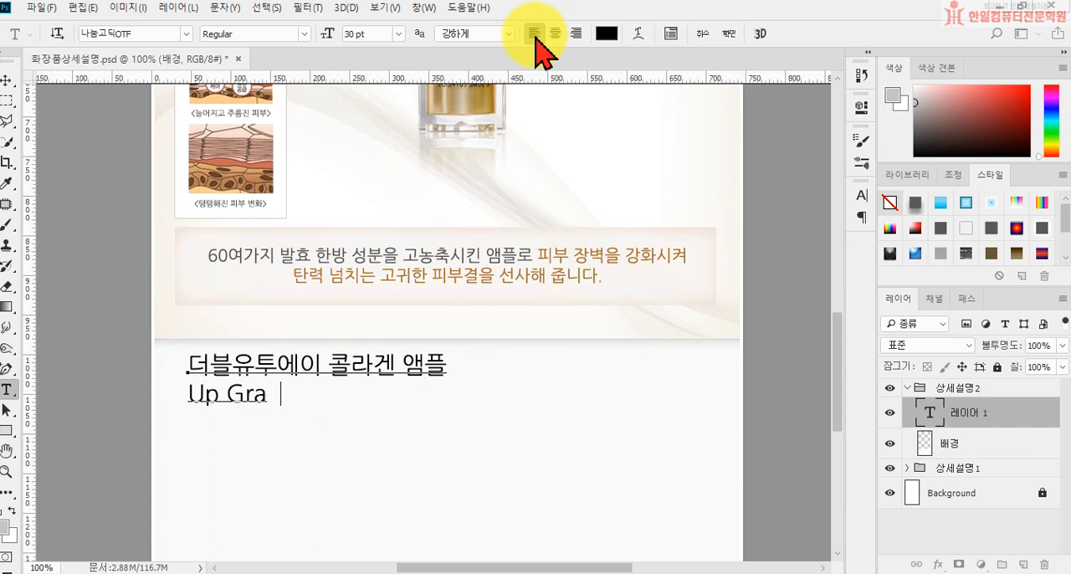
pyautogui.write('de Point')
pyautogui.hotkey('ctrl', 'Return')
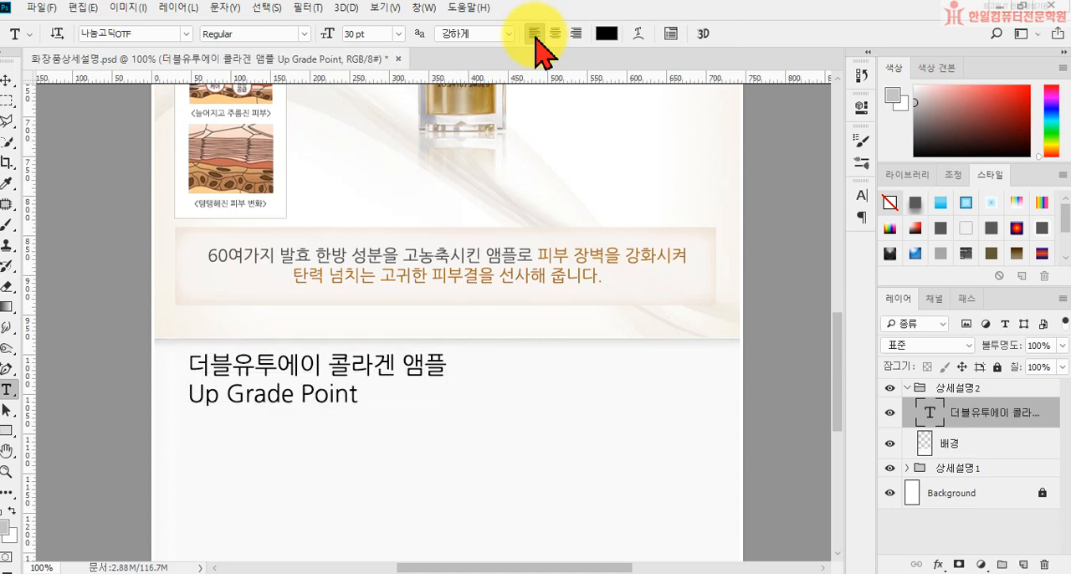
# Step: Set the size of the heading's "Up Grade Point" line to 53 pt
pyautogui.moveTo(188, 394); pyautogui.dragTo(378, 395)
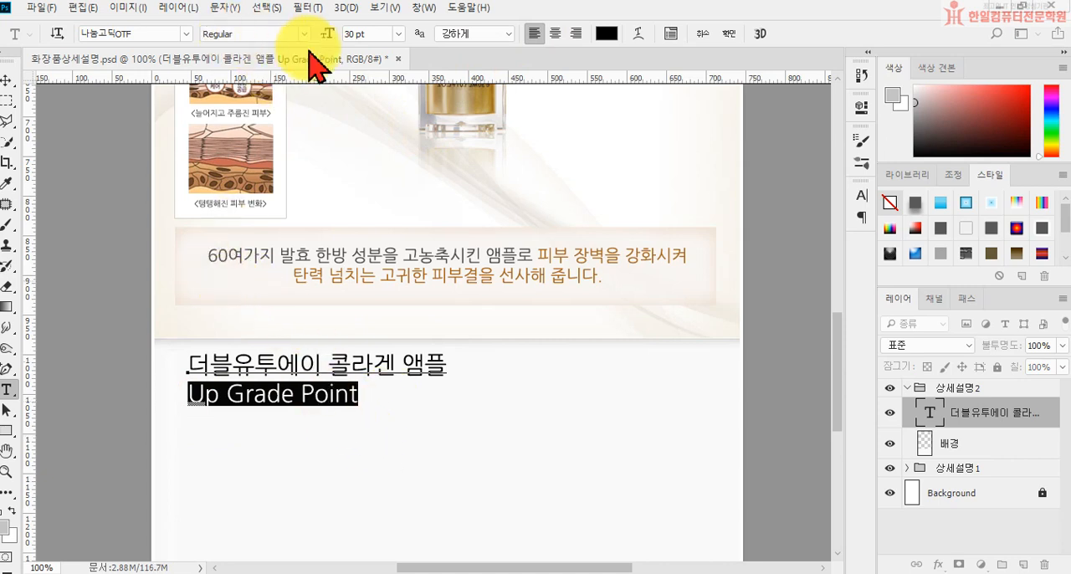
pyautogui.click(341, 35)
pyautogui.write('53')
pyautogui.press('Return')
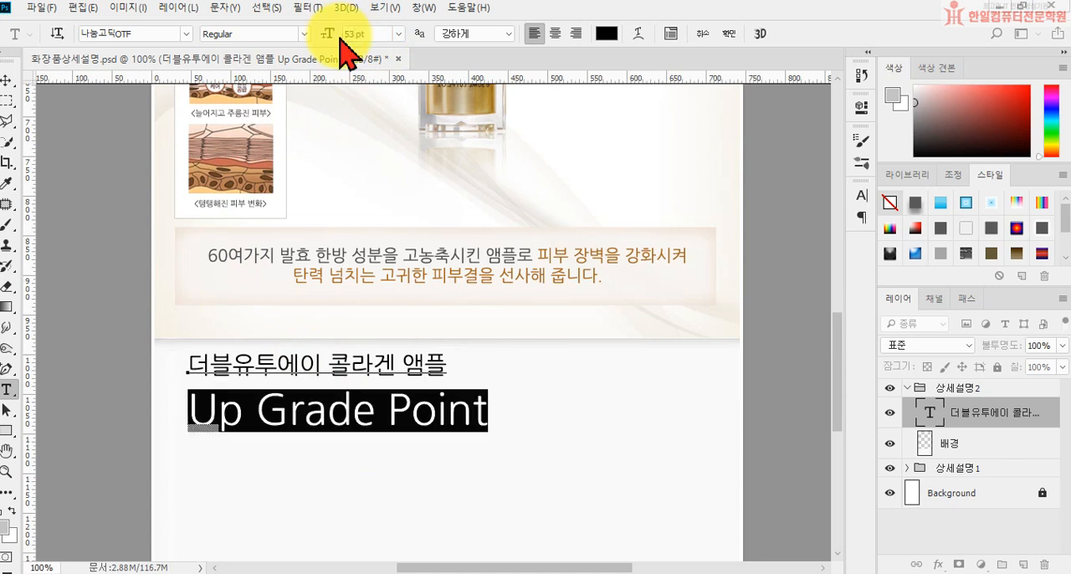
# Step: Recolor the words "Up Grade" in the heading in #c47608
pyautogui.click(219, 408)
pyautogui.moveTo(187, 412); pyautogui.dragTo(384, 414)
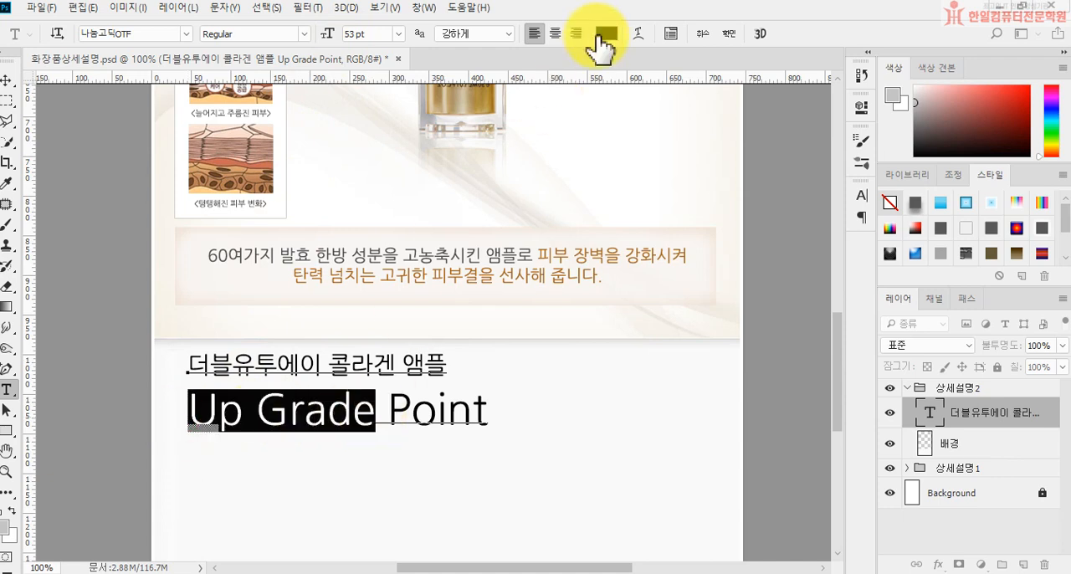
pyautogui.click(607, 33)
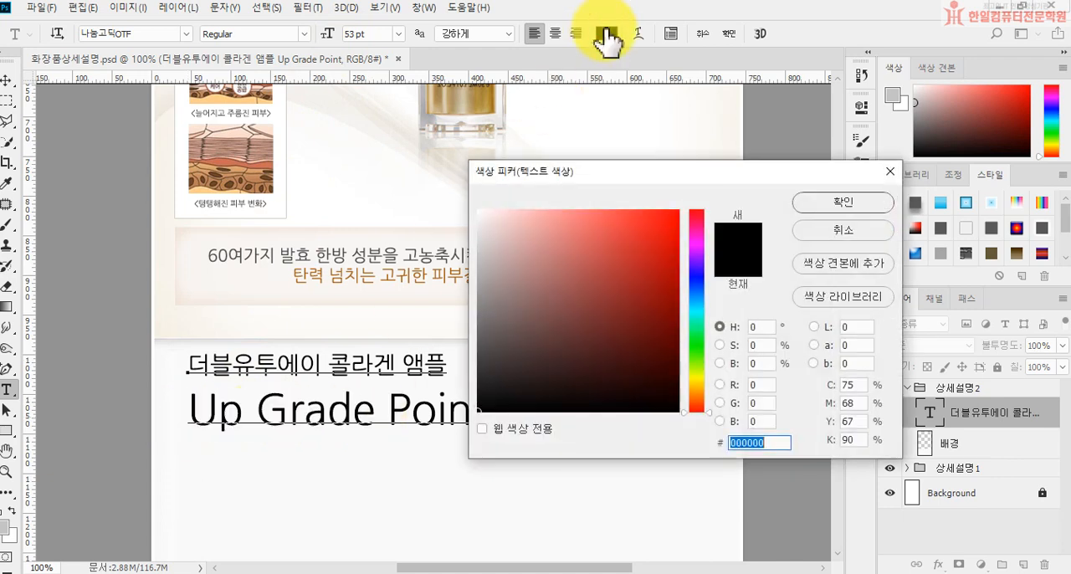
pyautogui.write('c476087')
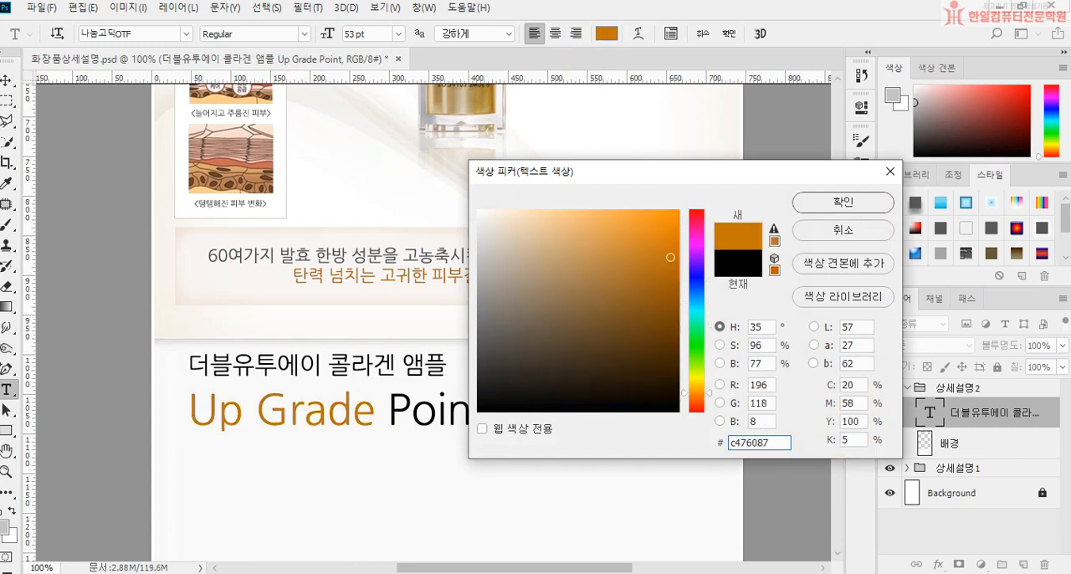
pyautogui.press('Return')
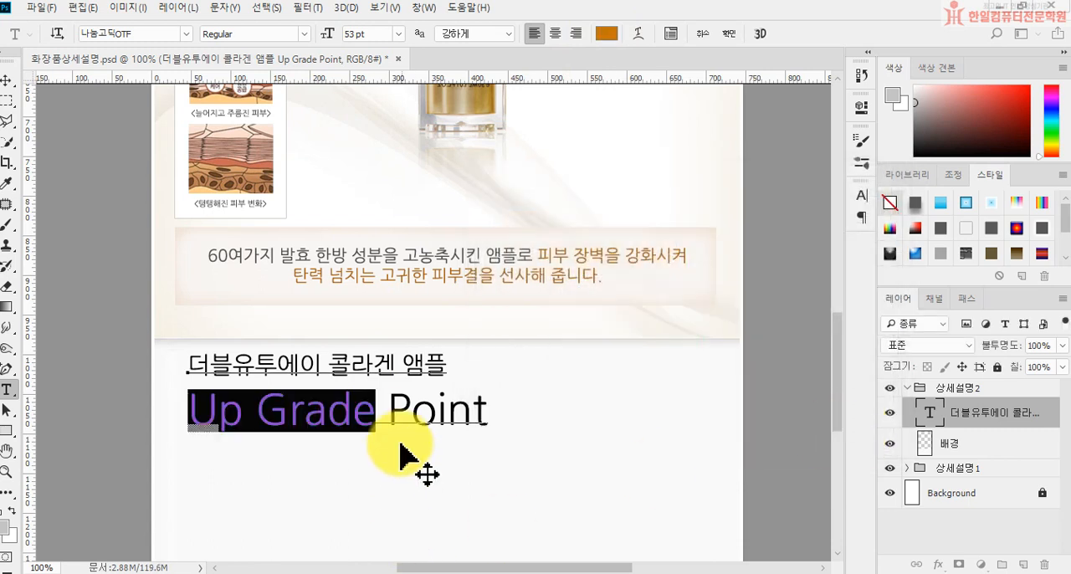
pyautogui.click(340, 414)
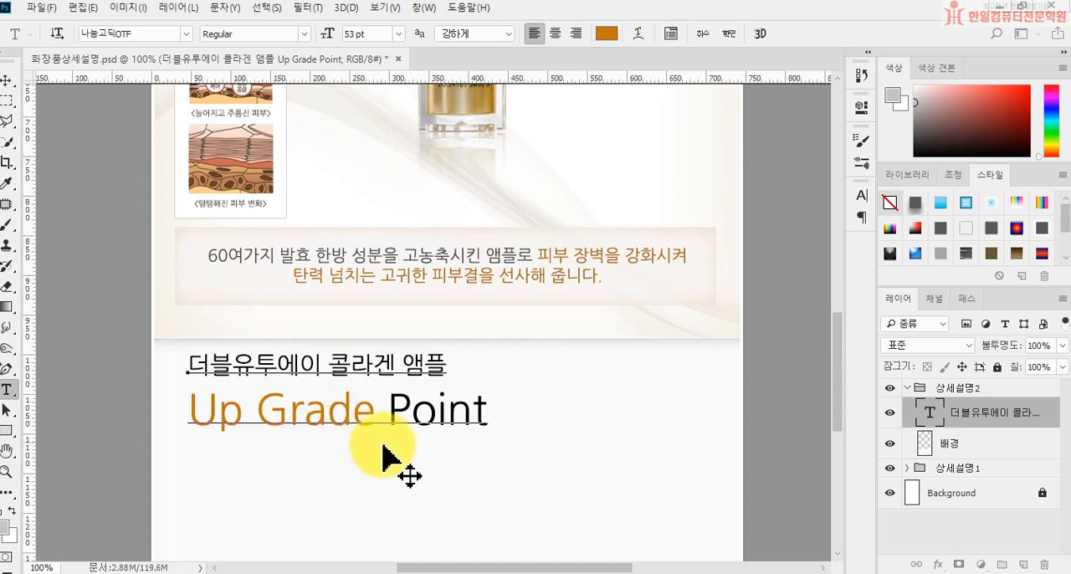
# Step: Recolor the word "Point" in the heading in #4a3a2d and commit the text edit
pyautogui.moveTo(389, 411); pyautogui.dragTo(531, 410)
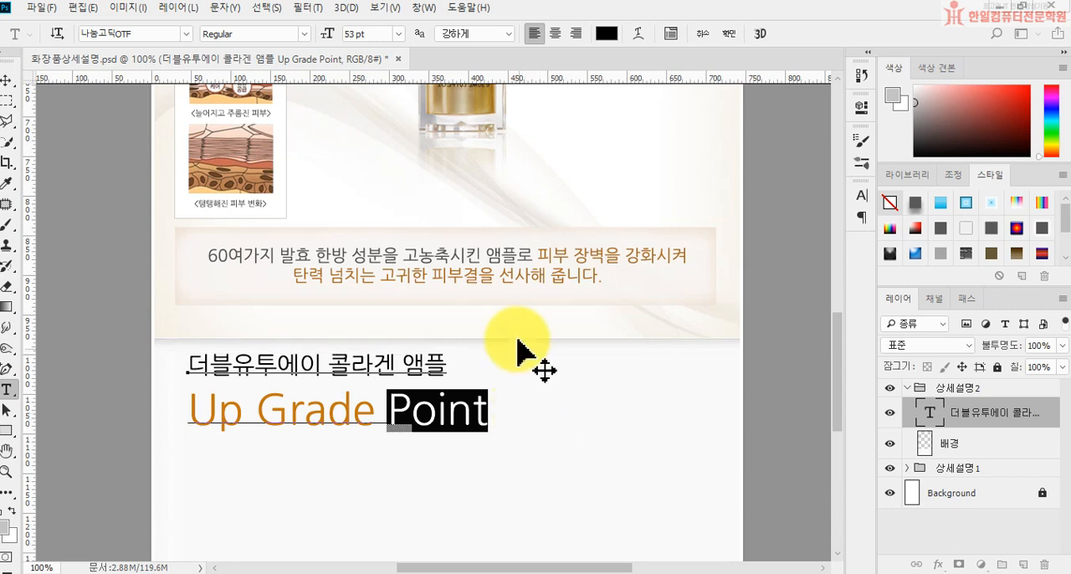
pyautogui.click(606, 33)
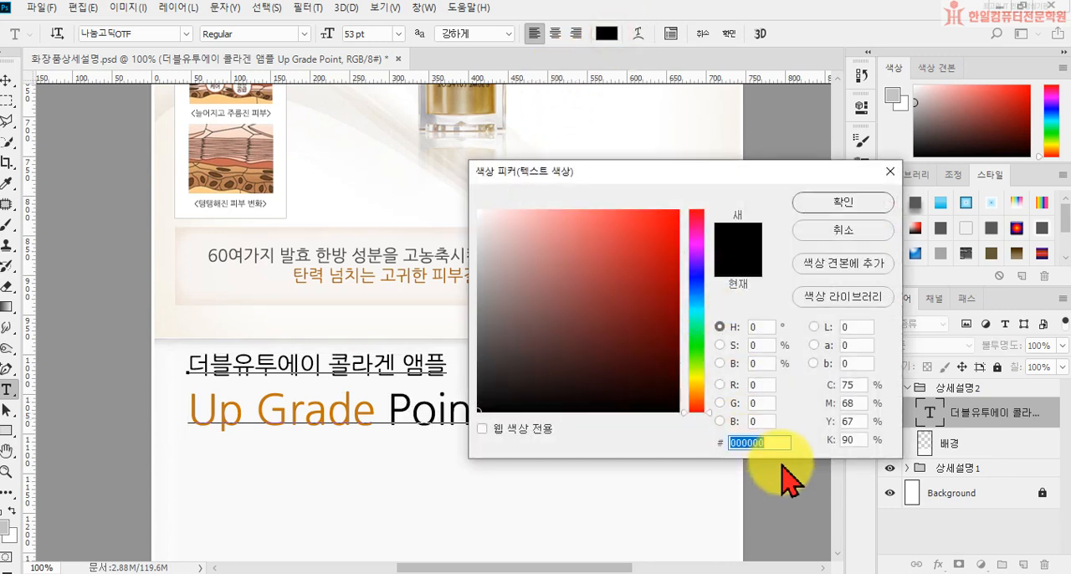
pyautogui.write('4a3ae')
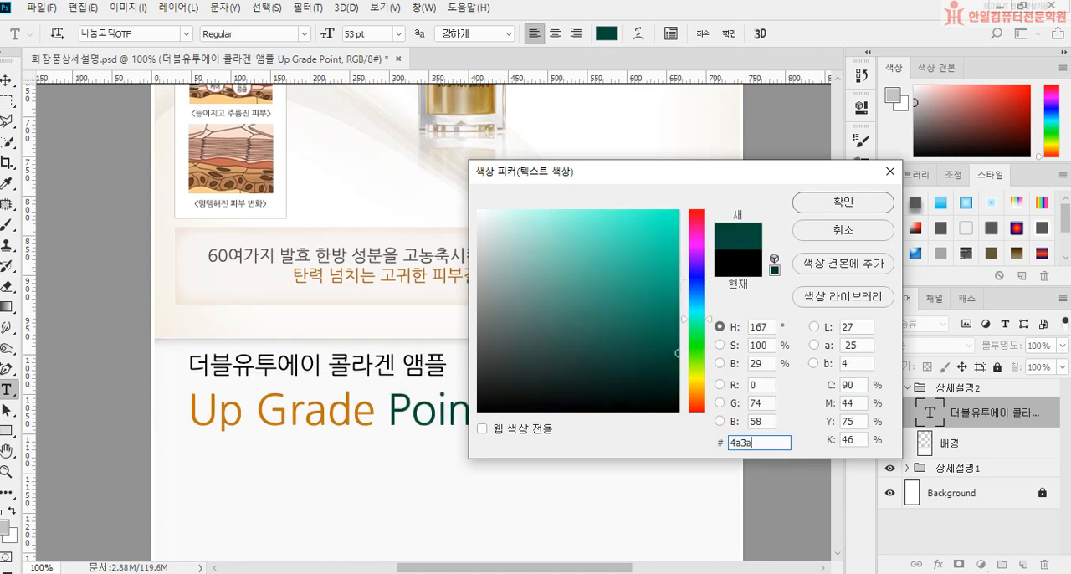
pyautogui.press('BackSpace')
pyautogui.write('2d')
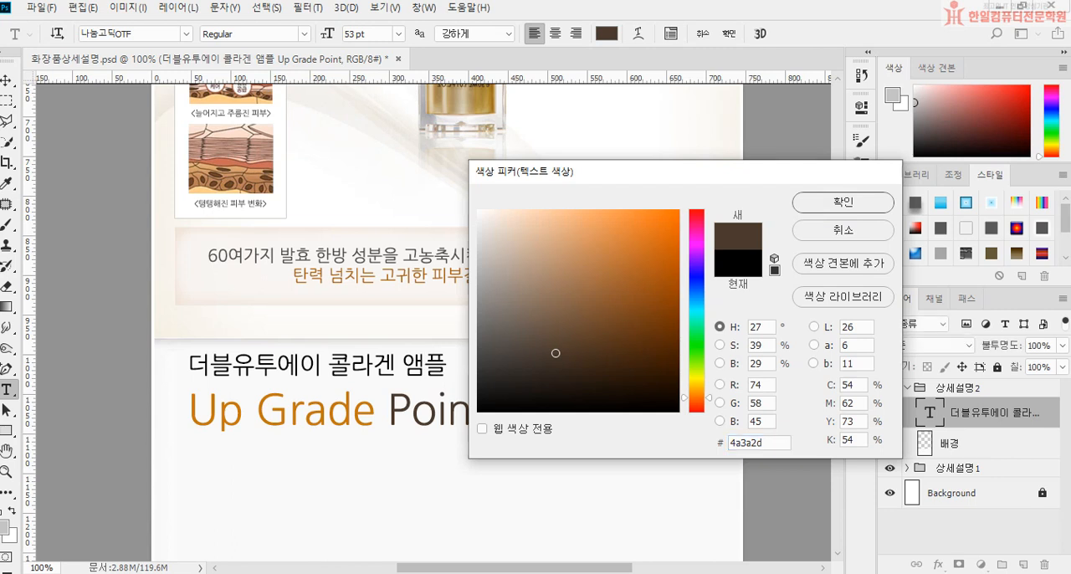
pyautogui.press('Return')
pyautogui.click(727, 34)
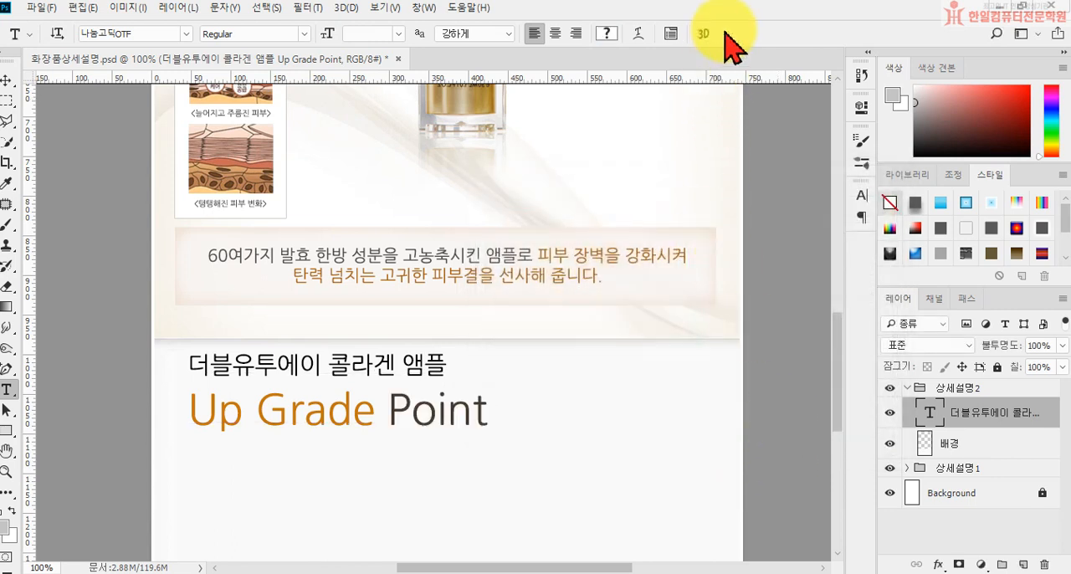
# Step: Draw a gray ellipse of about 164 × 177 px below the "Up Grade Point" heading with the Ellipse tool
pyautogui.scroll(-5, 734, 96)
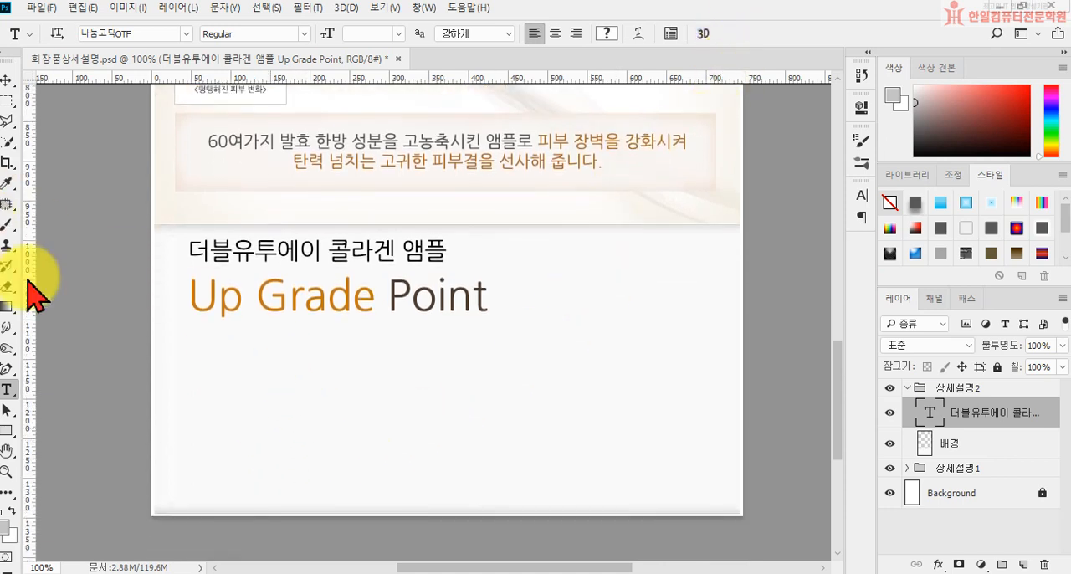
pyautogui.click(7, 430)
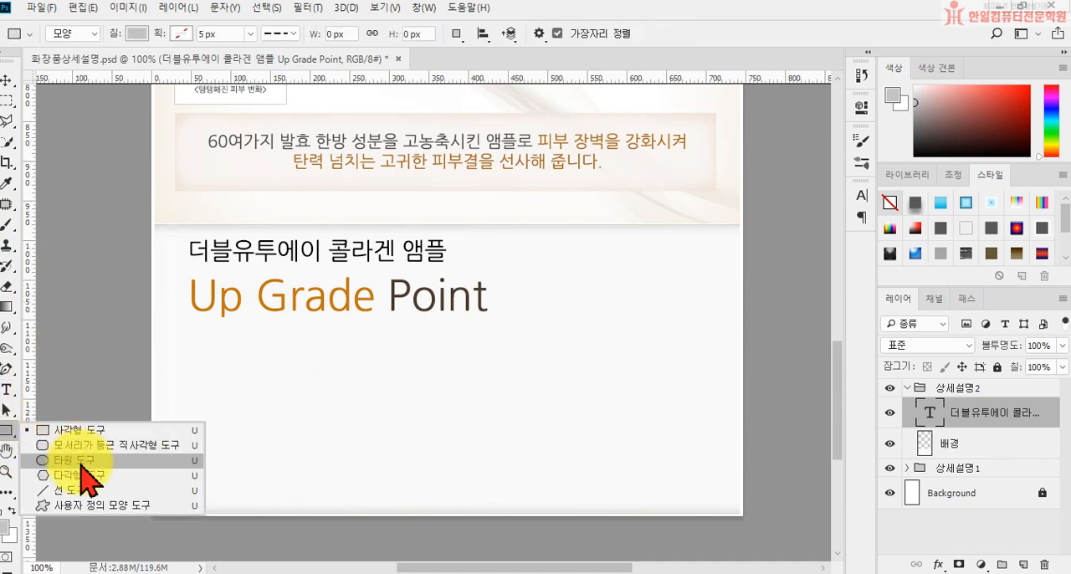
pyautogui.click(79, 462)
pyautogui.moveTo(198, 351); pyautogui.dragTo(327, 490)
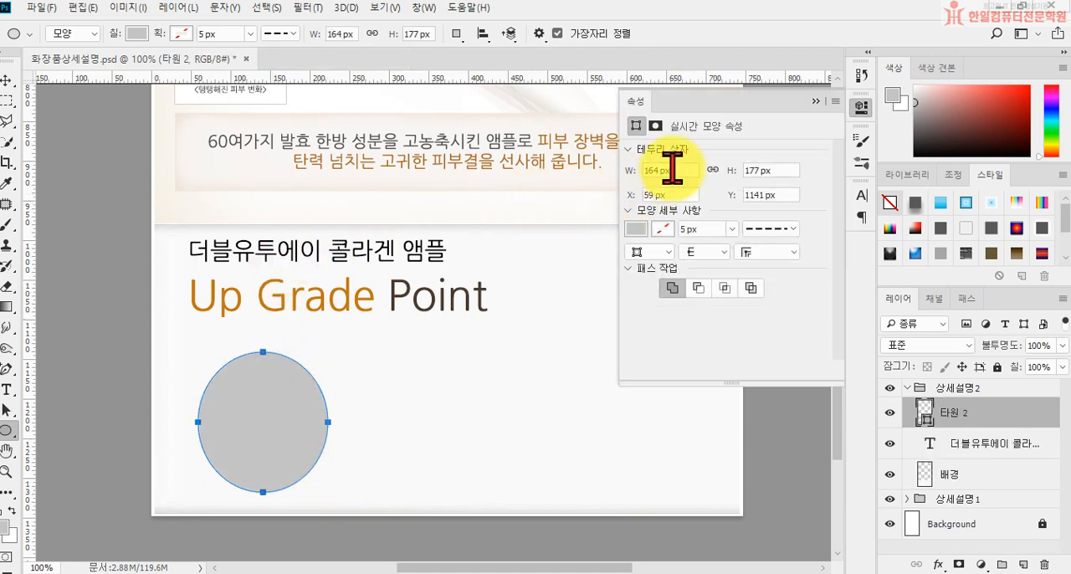
# Step: Set the ellipse's width and height to 140 px each
pyautogui.click(672, 170)
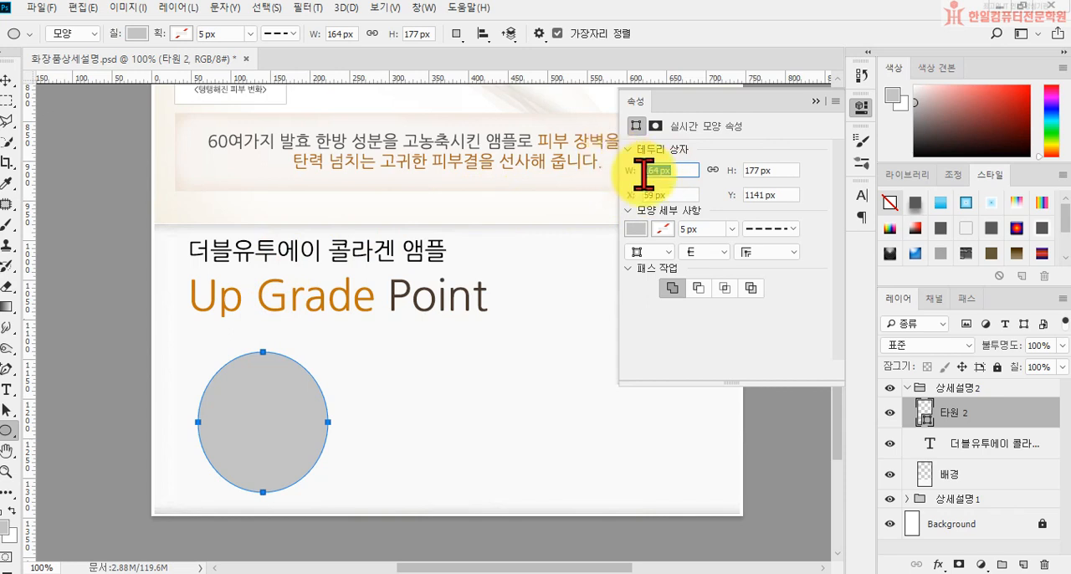
pyautogui.write('140')
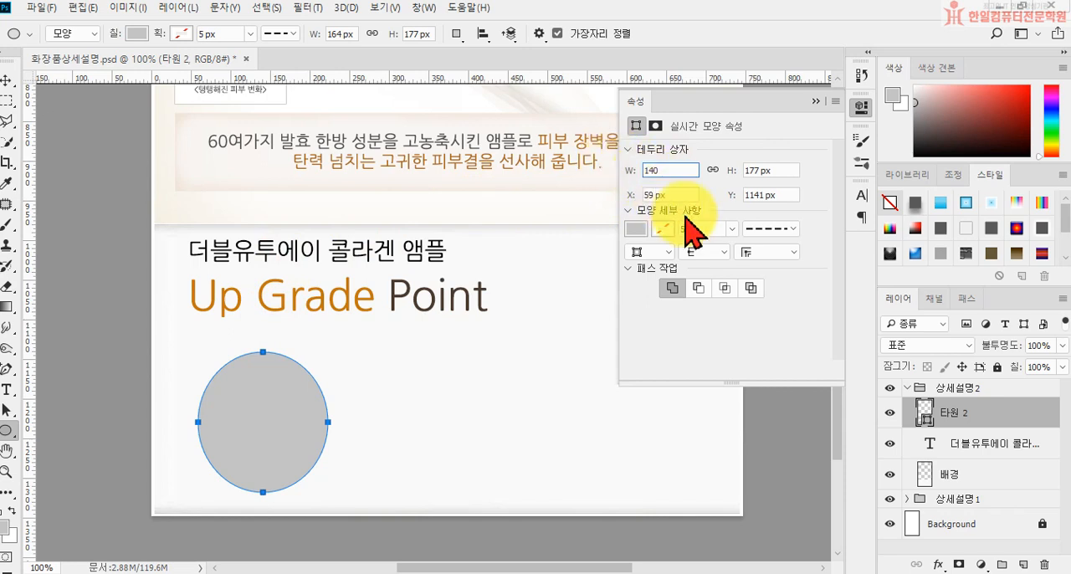
pyautogui.click(765, 170)
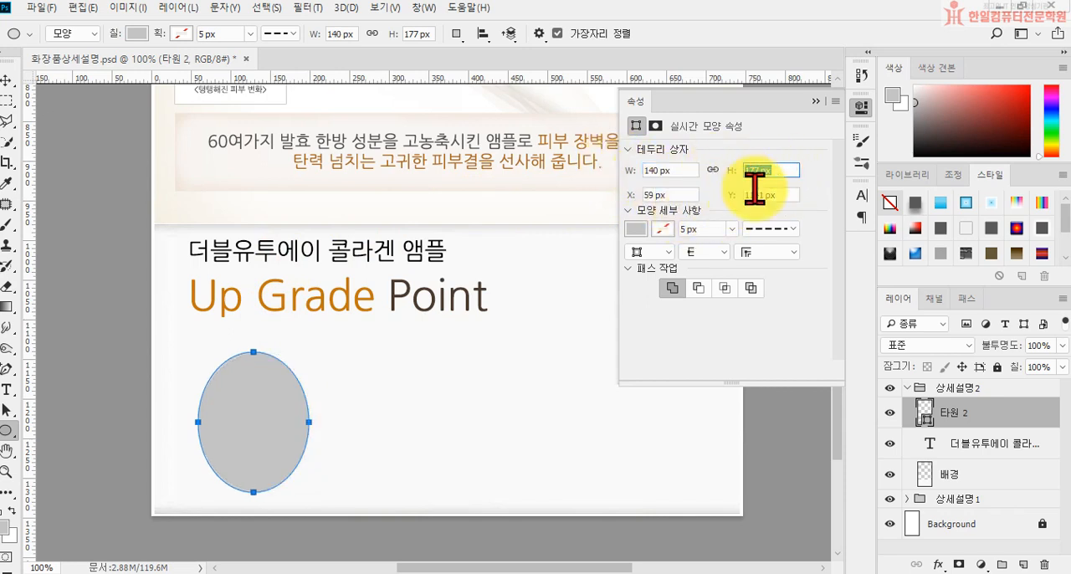
pyautogui.write('140')
pyautogui.press('Return')
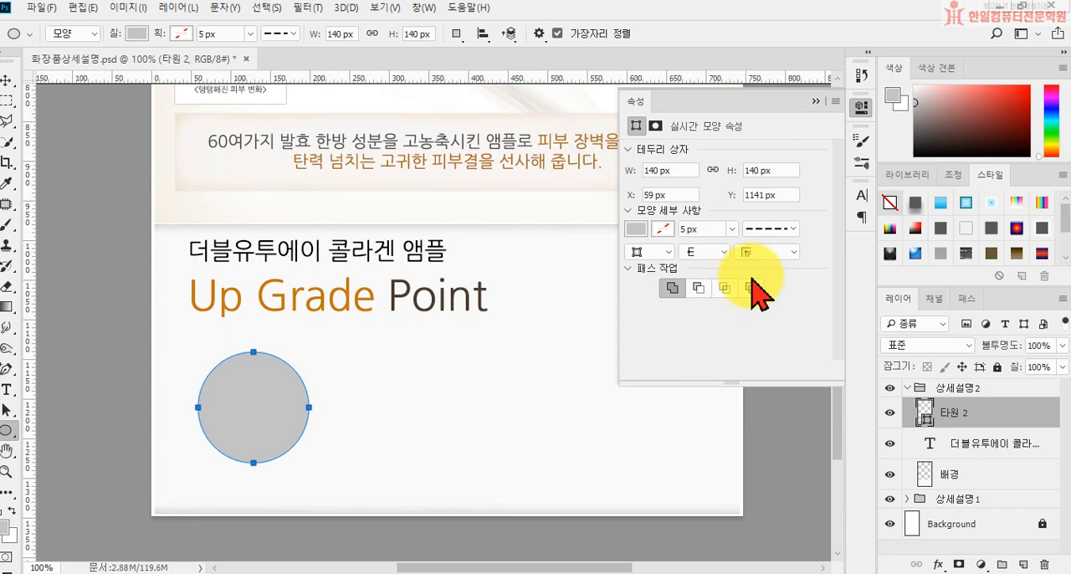
# Step: Fill the 140 px circle with the color #f2e9e0
pyautogui.click(640, 227)
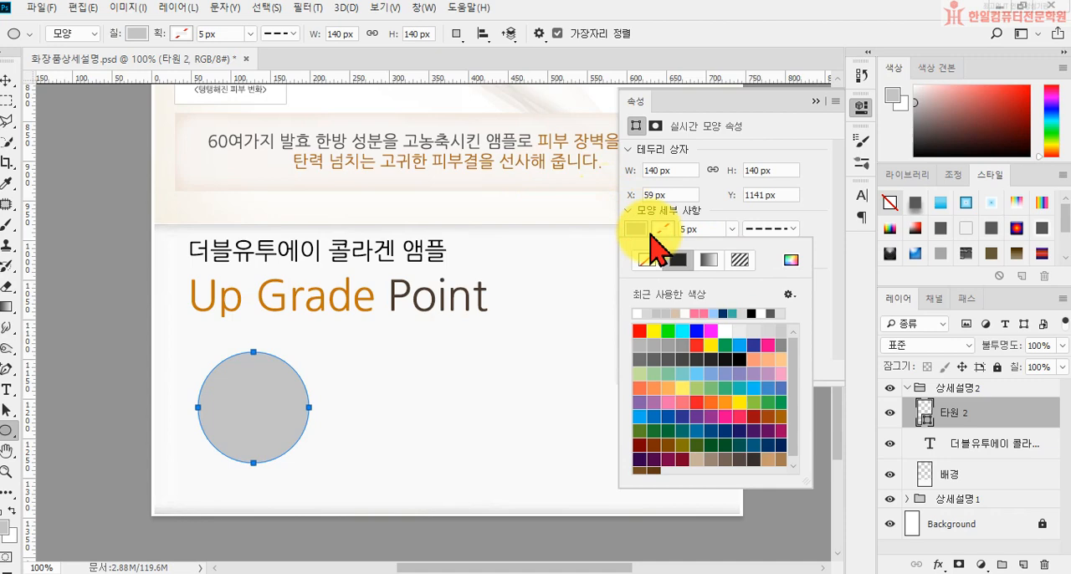
pyautogui.click(789, 256)
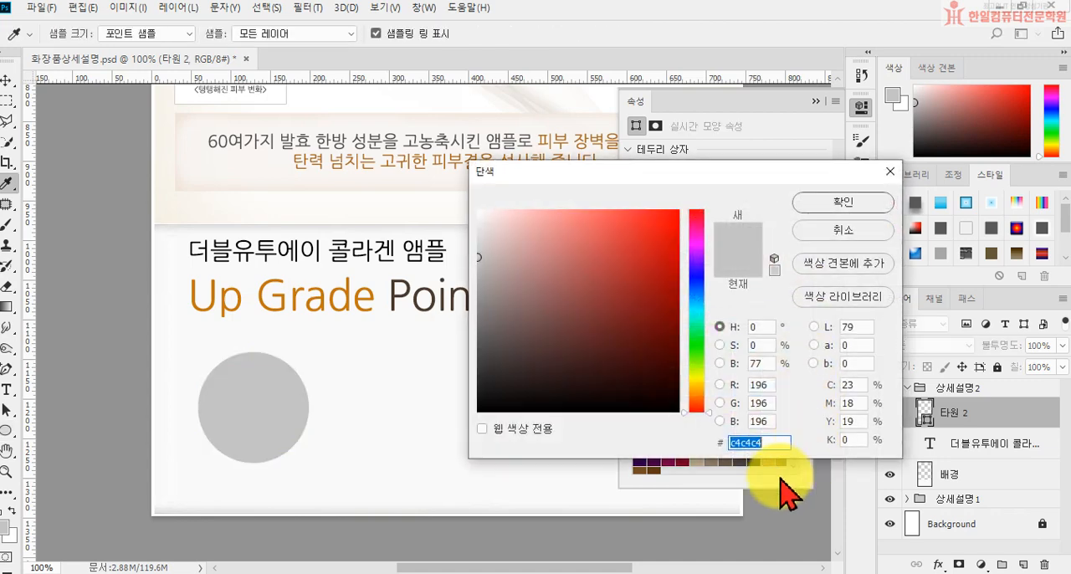
pyautogui.write('f2e')
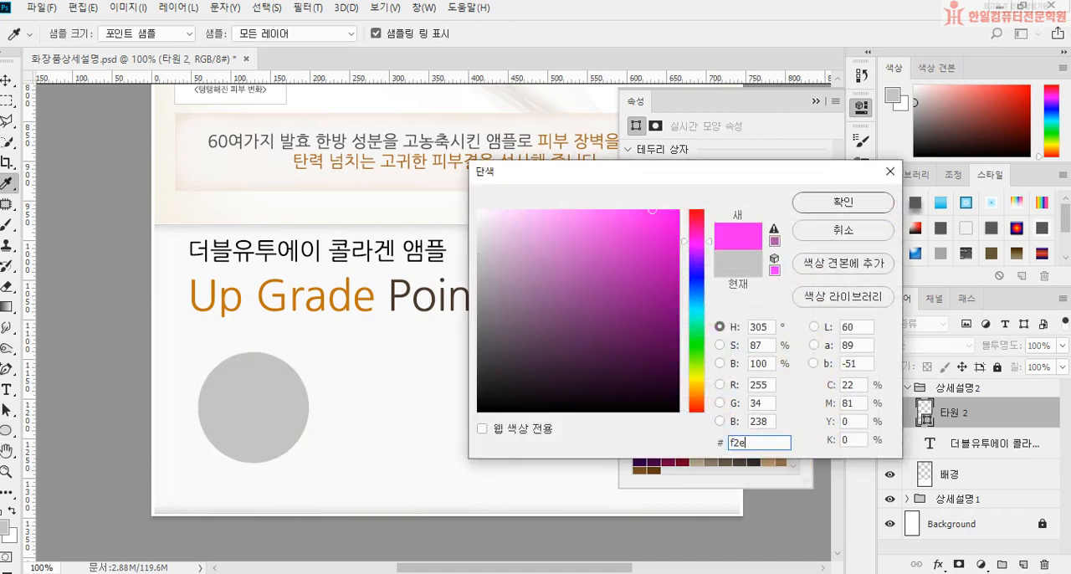
pyautogui.write('8d4')
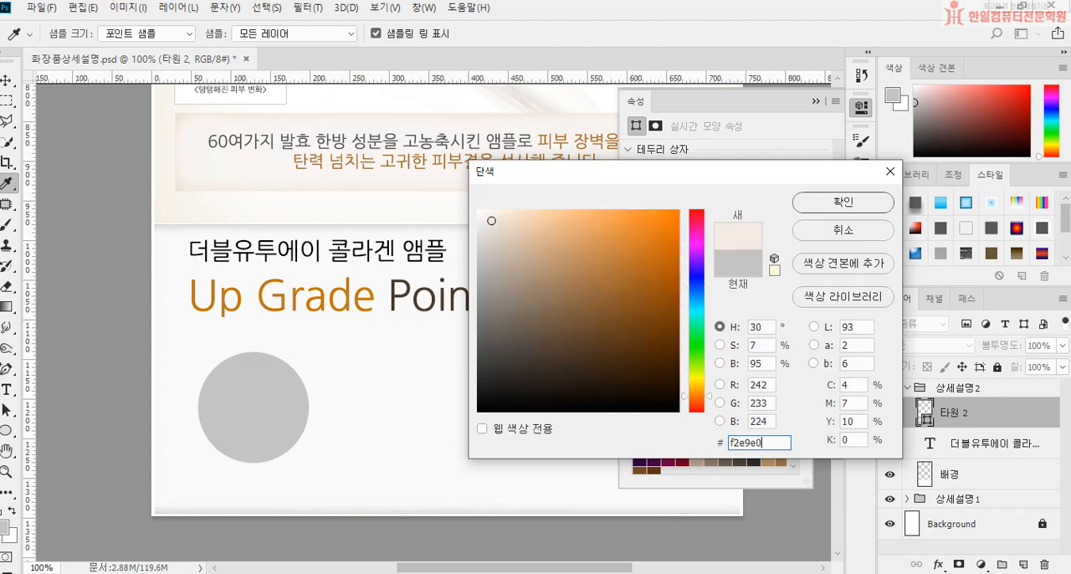
pyautogui.press('Return')
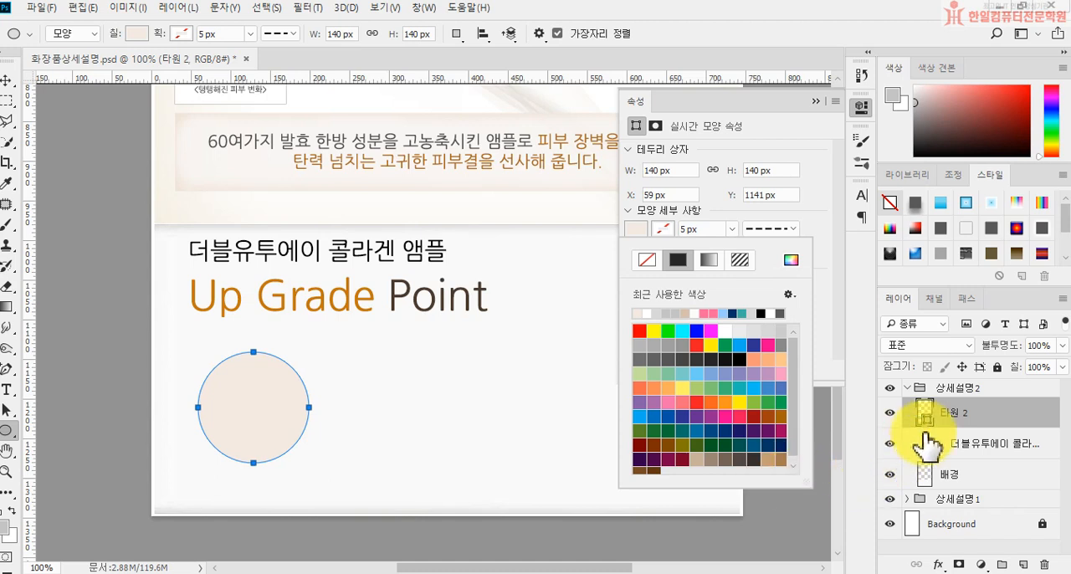
# Step: Add an Inner Shadow to the circle with 89% opacity, 1 px distance and 20 px size
pyautogui.click(939, 568)
pyautogui.click(940, 568)
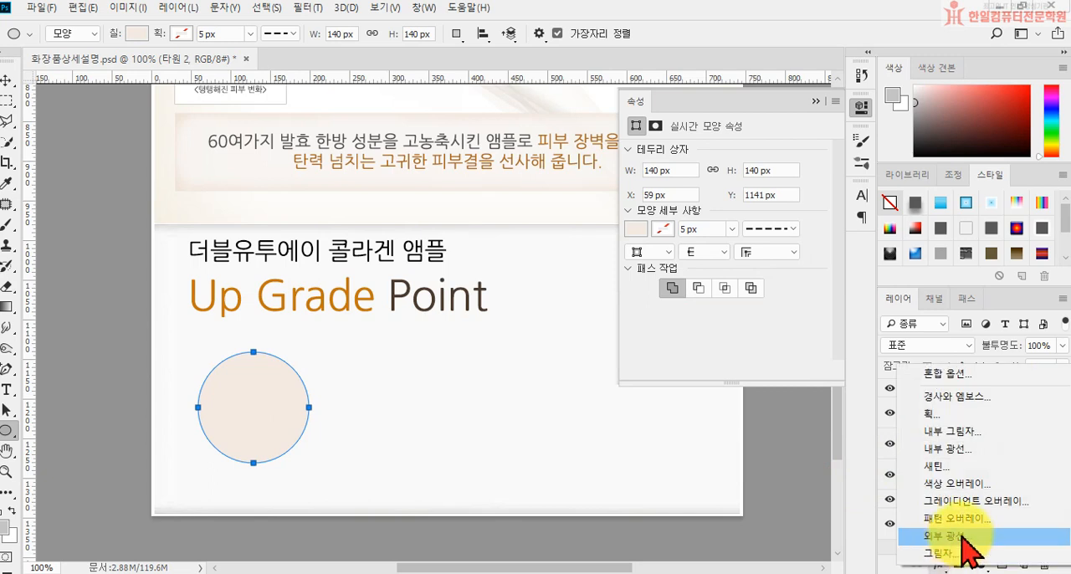
pyautogui.click(965, 434)
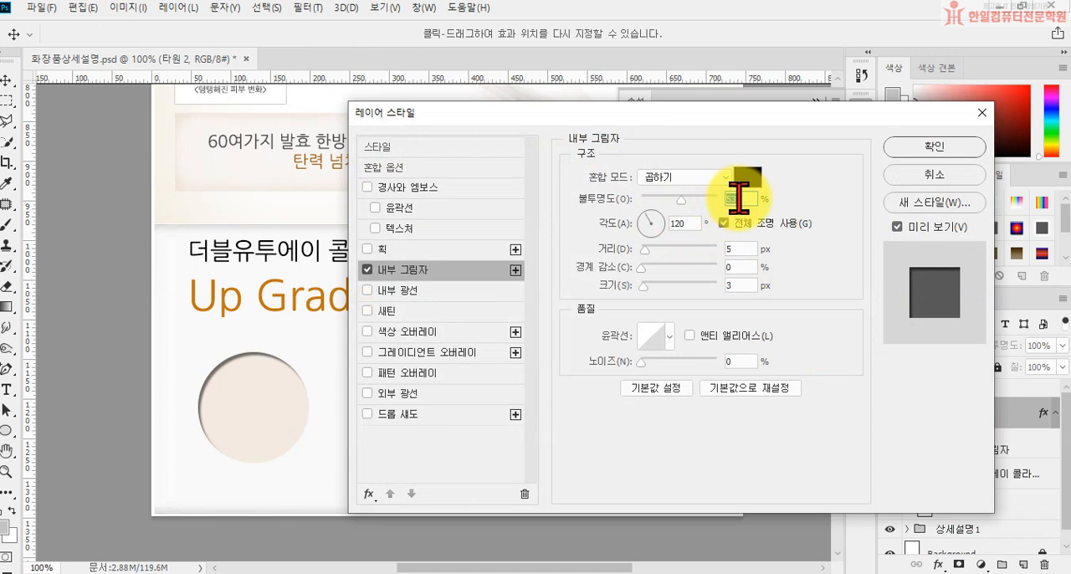
pyautogui.write('89')
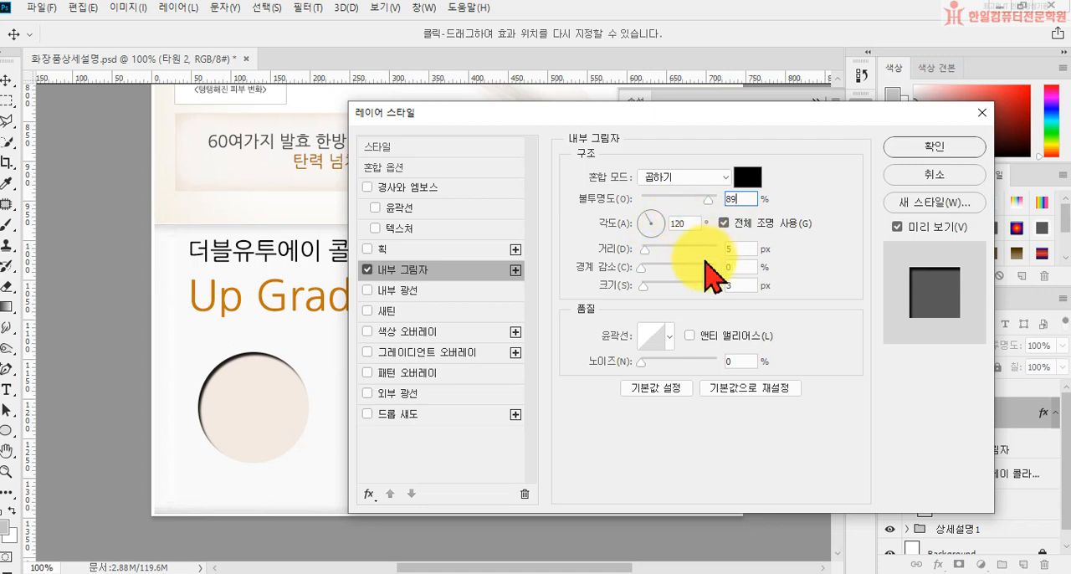
pyautogui.doubleClick(740, 249)
pyautogui.write('1')
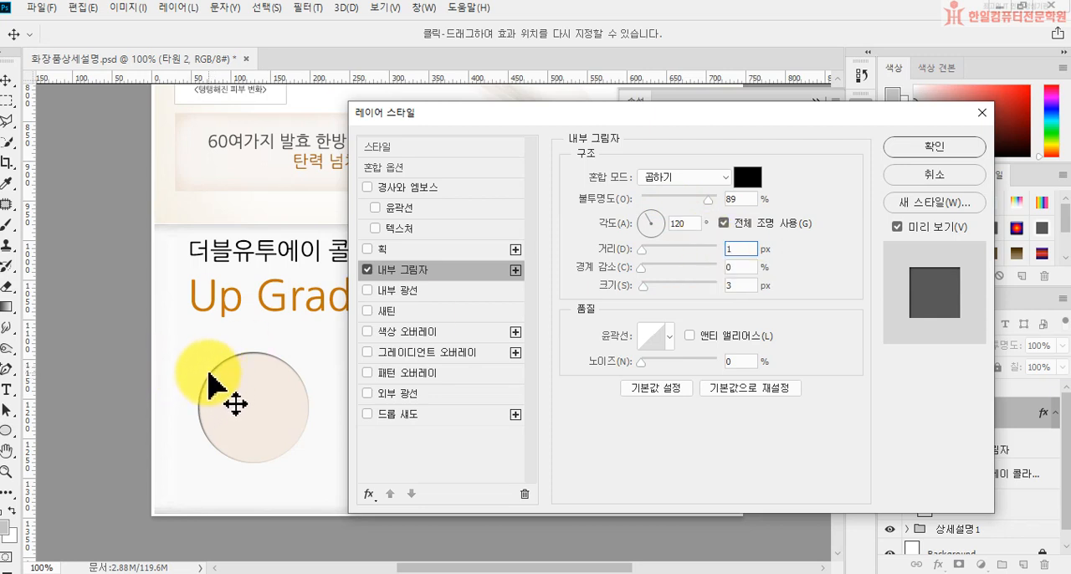
pyautogui.doubleClick(731, 285)
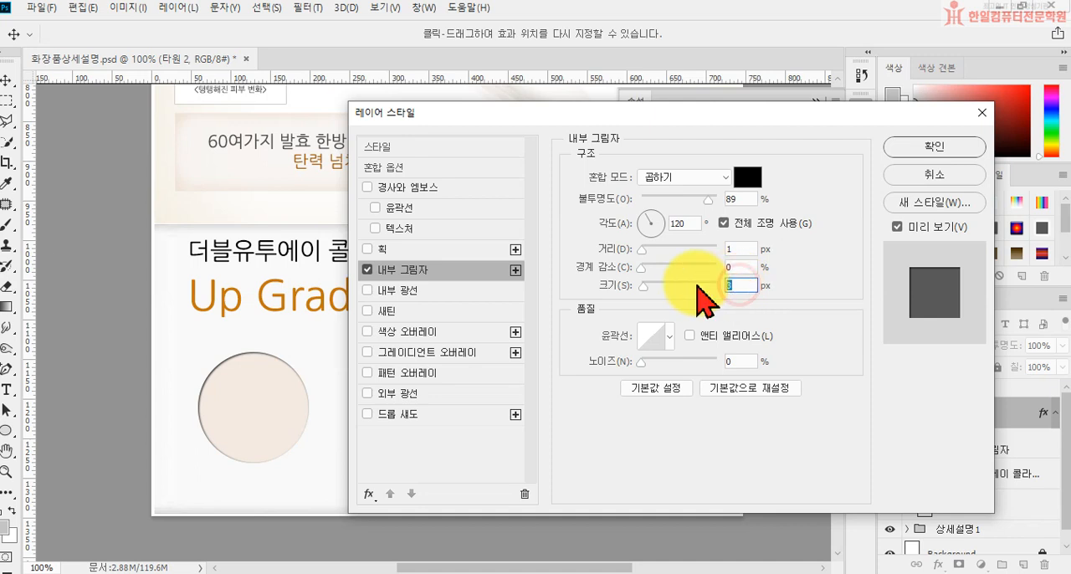
pyautogui.write('20')
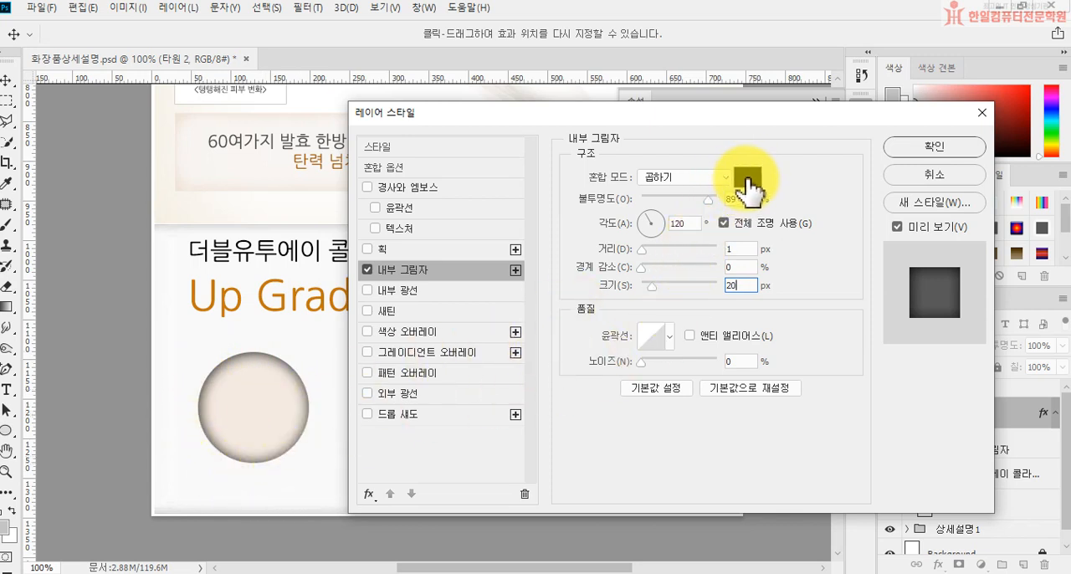
# Step: Change the Inner Shadow color to a light orange and apply the layer style to the circle
pyautogui.click(747, 179)
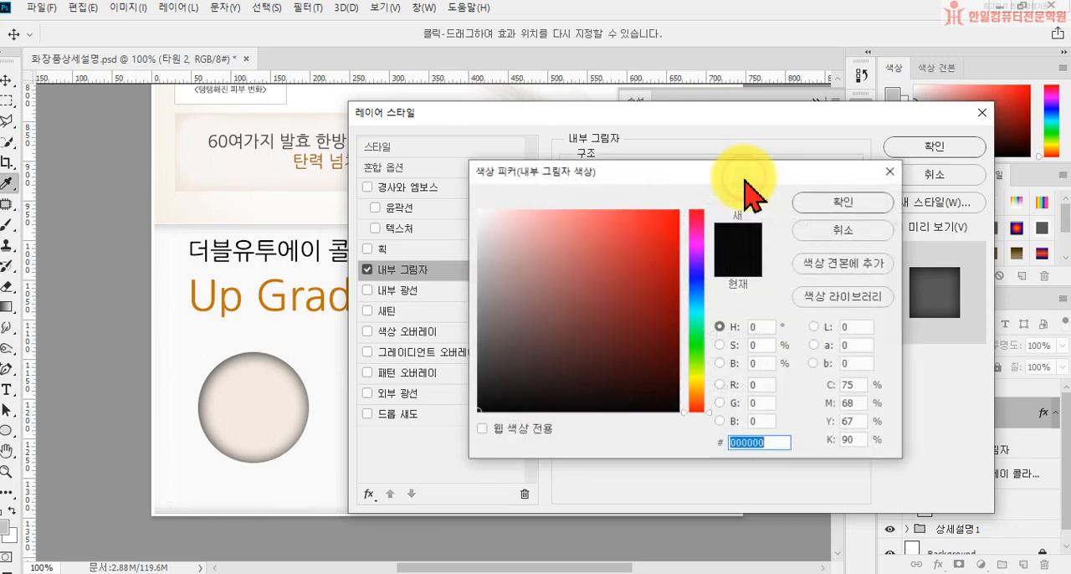
pyautogui.click(256, 401)
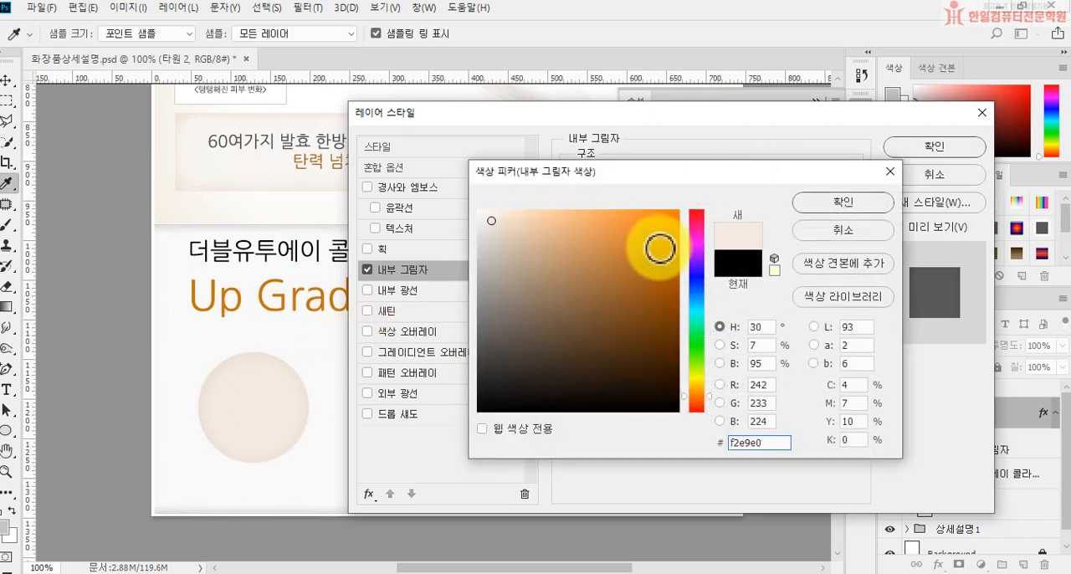
pyautogui.click(573, 227)
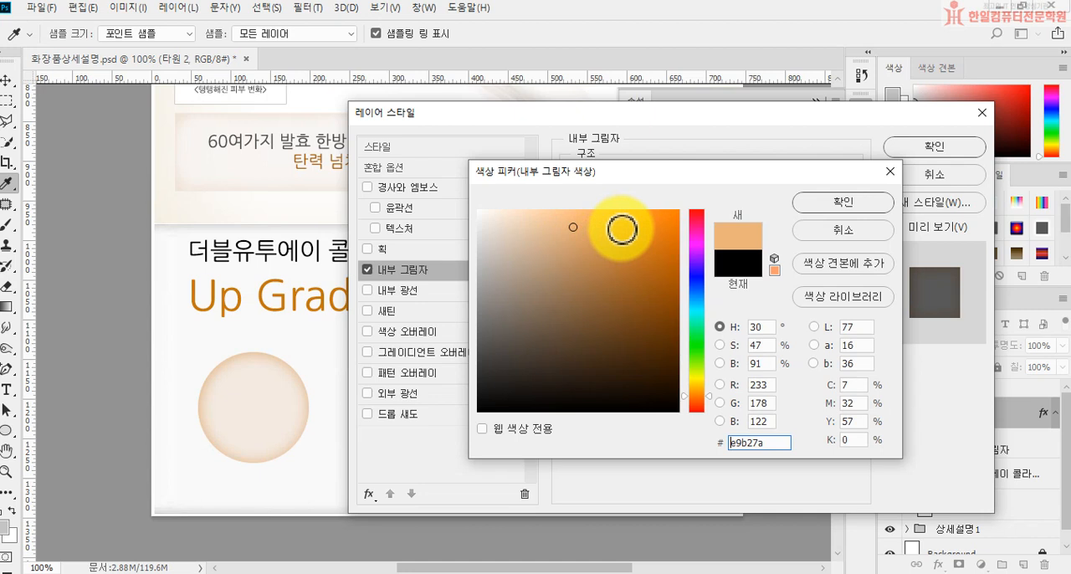
pyautogui.click(606, 219)
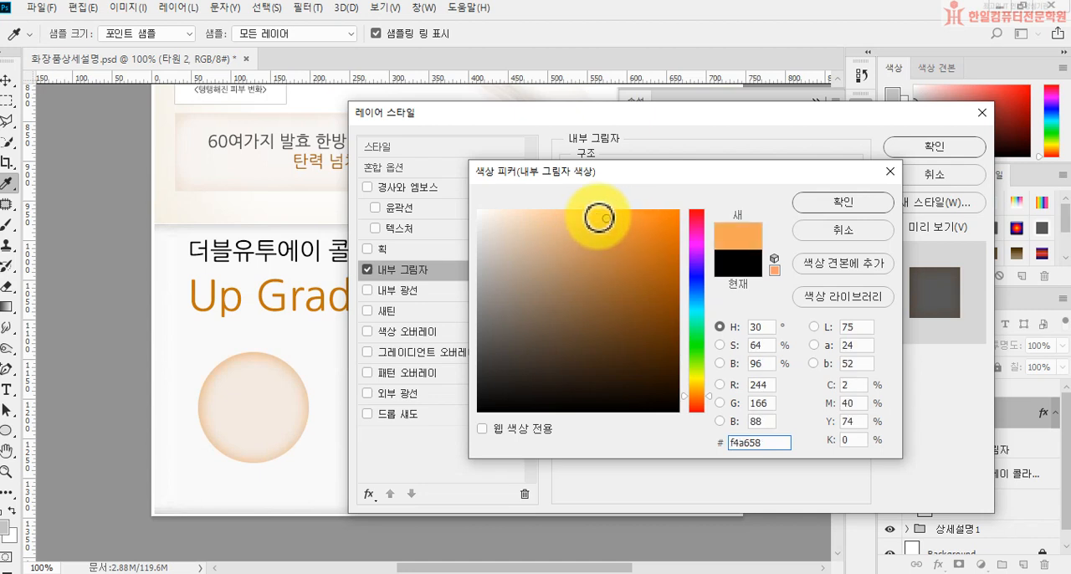
pyautogui.click(581, 221)
pyautogui.moveTo(574, 220); pyautogui.dragTo(573, 219)
pyautogui.click(872, 203)
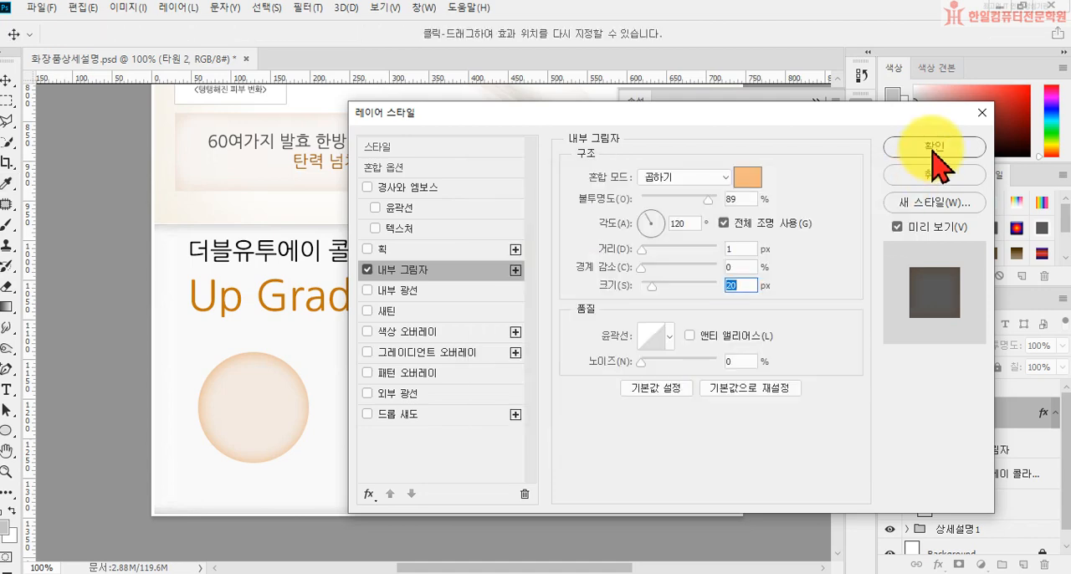
pyautogui.click(934, 149)
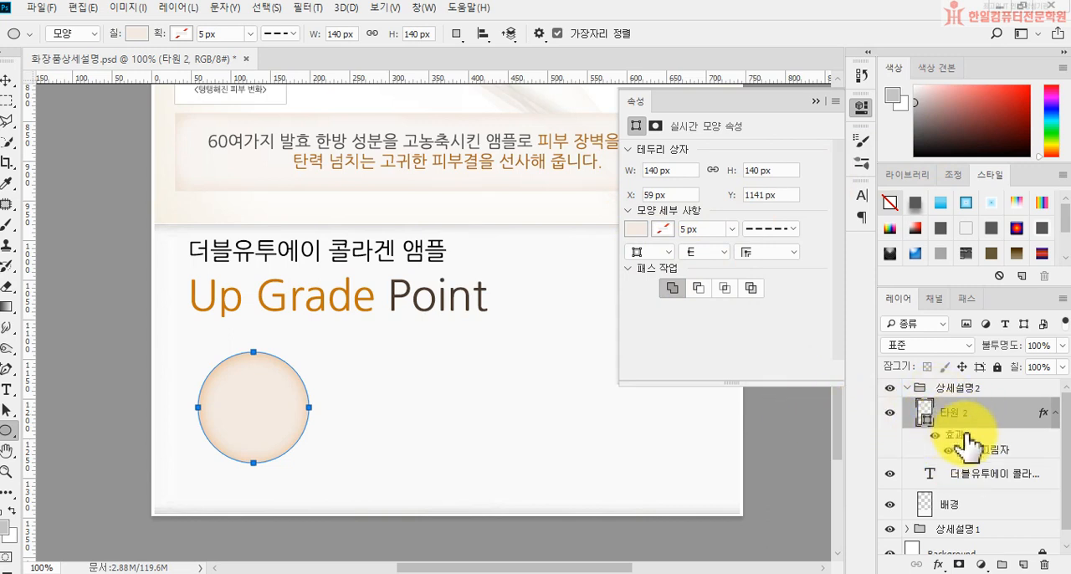
# Step: Check the circle's Inner Shadow settings, then close them and collapse the shape properties
pyautogui.doubleClick(966, 452)
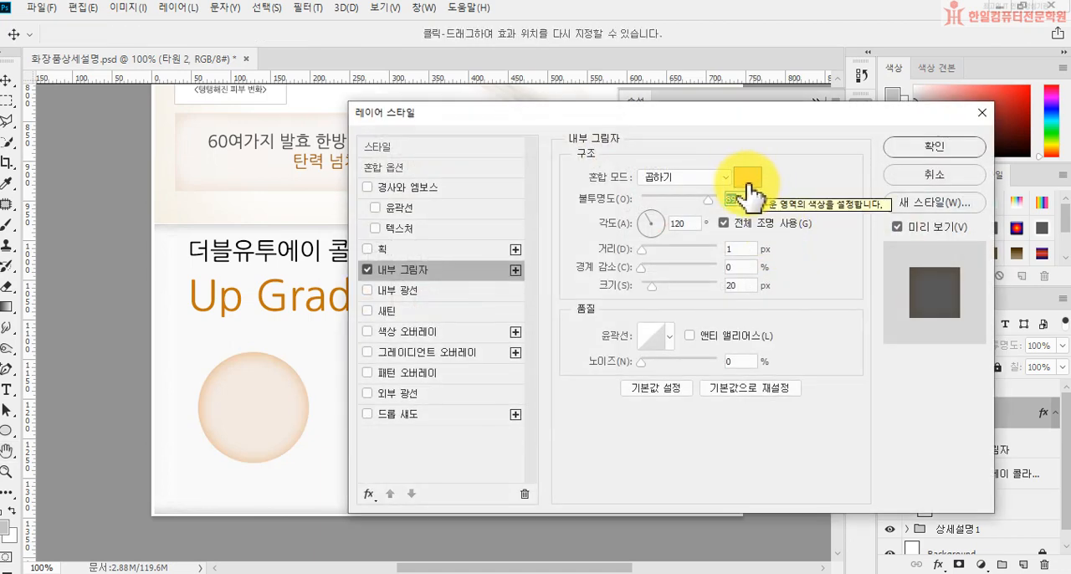
pyautogui.click(934, 147)
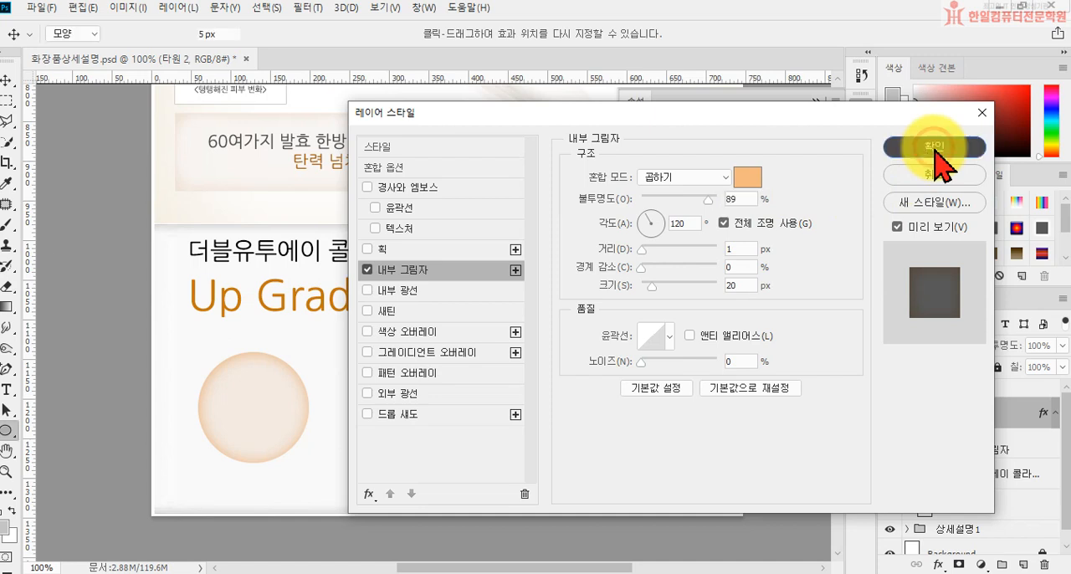
pyautogui.click(816, 102)
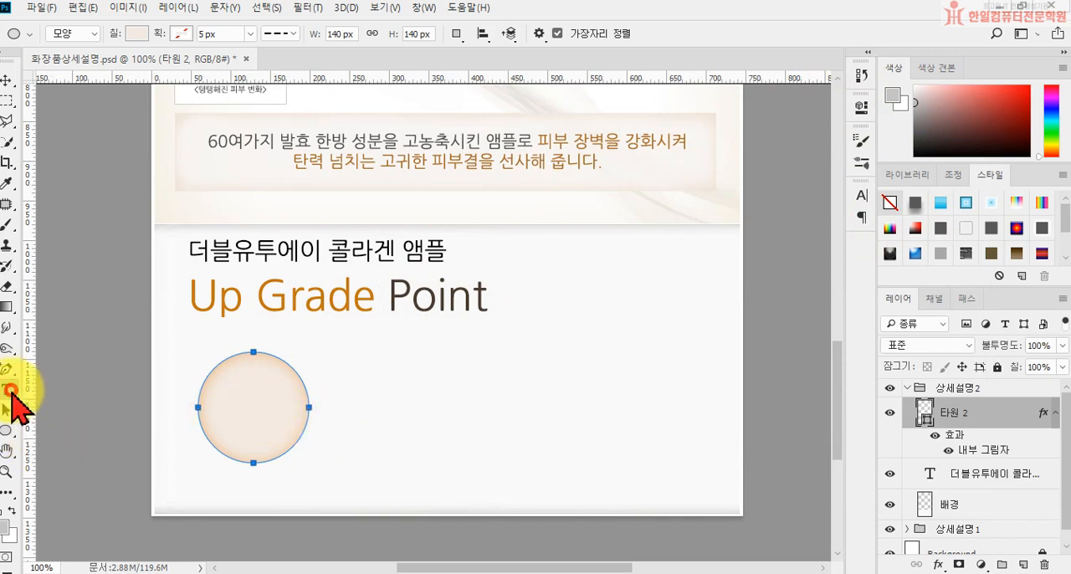
# Step: Start a new text layer inside the circle with a 16 pt font size and a dark brown color
pyautogui.click(9, 390)
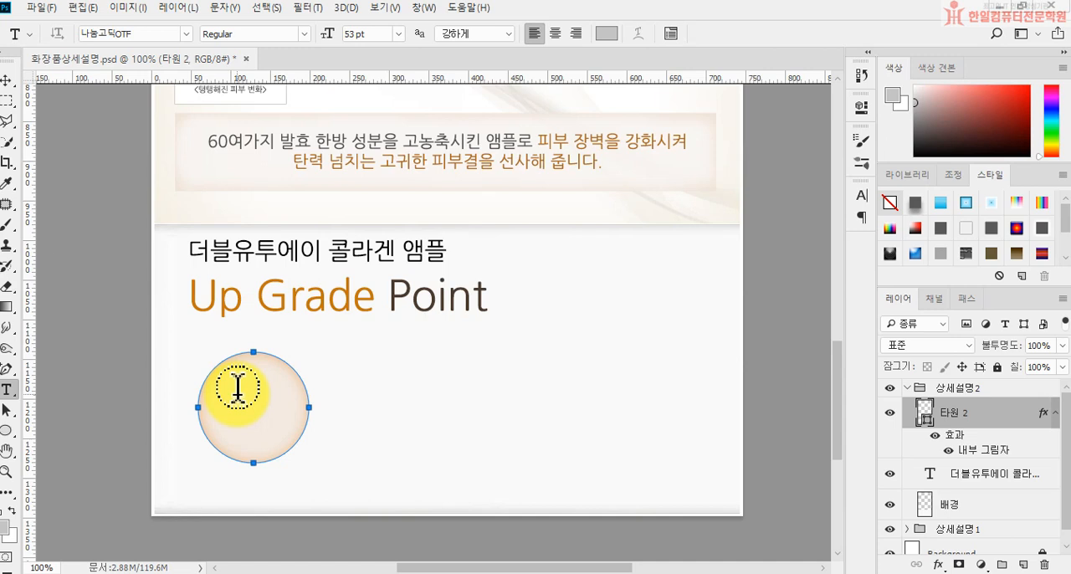
pyautogui.press('Return')
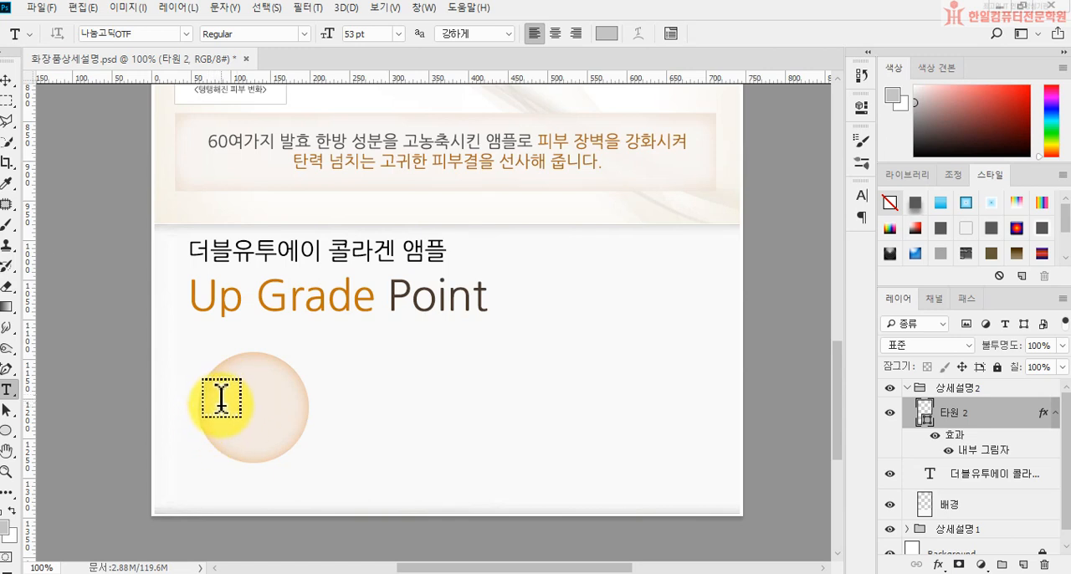
pyautogui.click(220, 402)
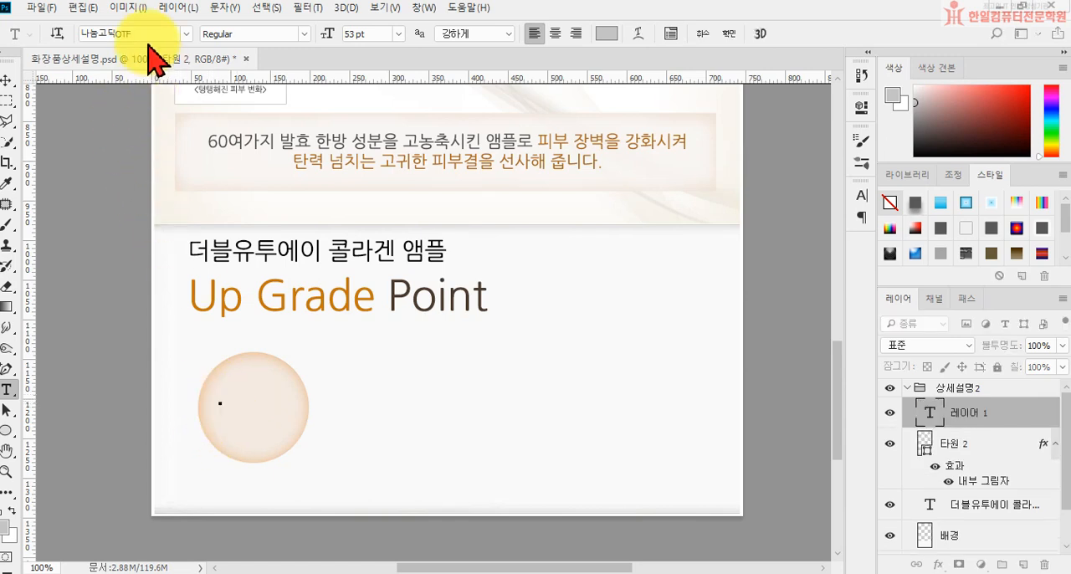
pyautogui.click(369, 34)
pyautogui.write('16')
pyautogui.press('Return')
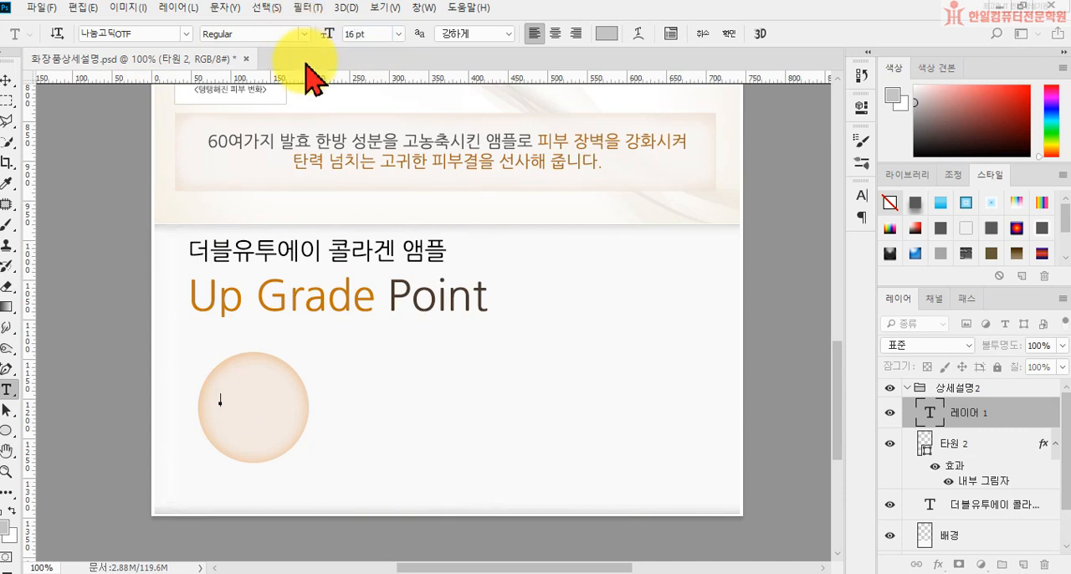
pyautogui.click(602, 34)
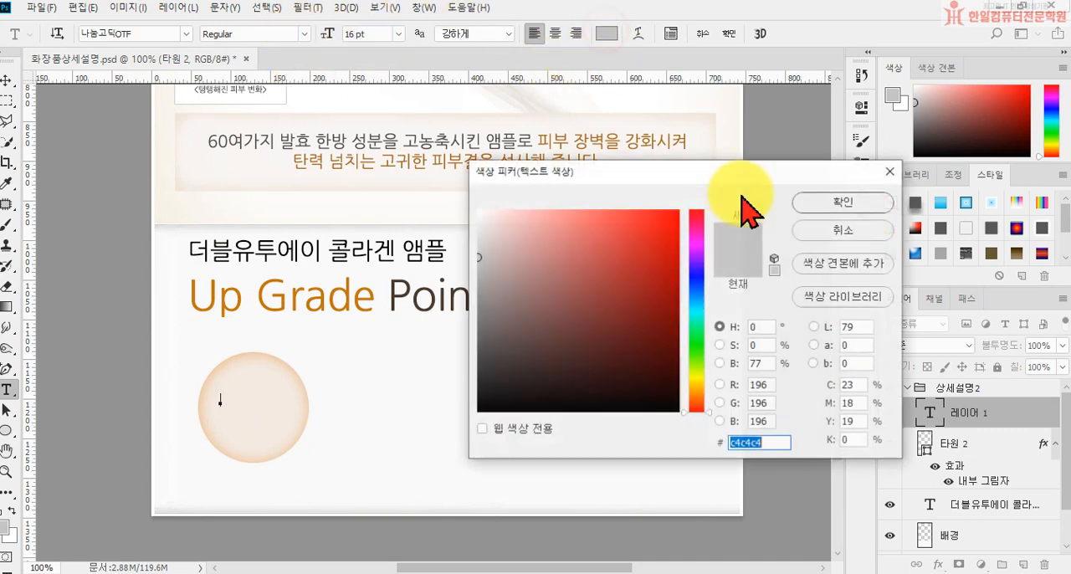
pyautogui.write('5e4122')
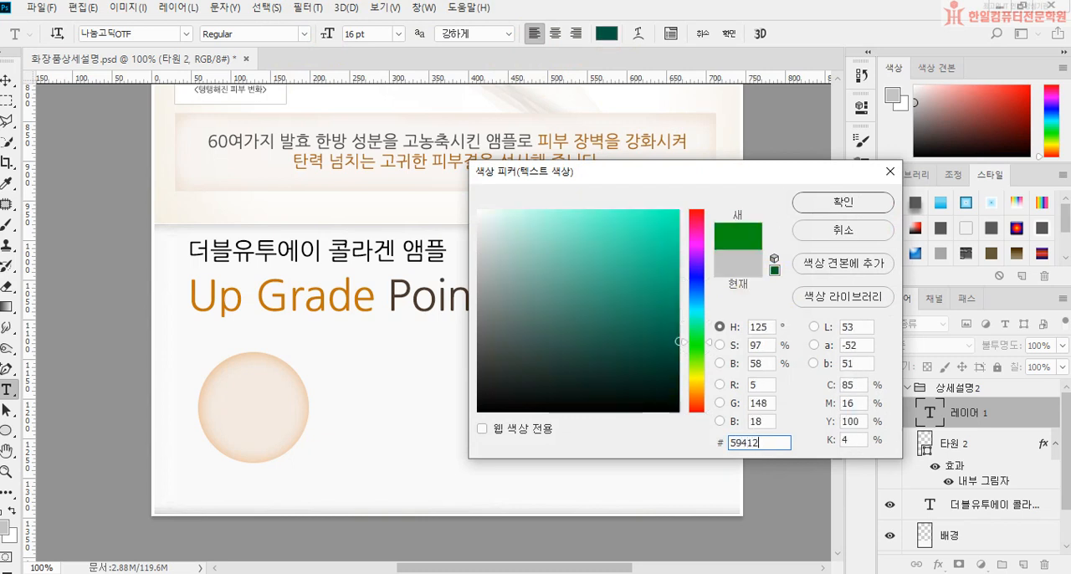
pyautogui.press('Return')
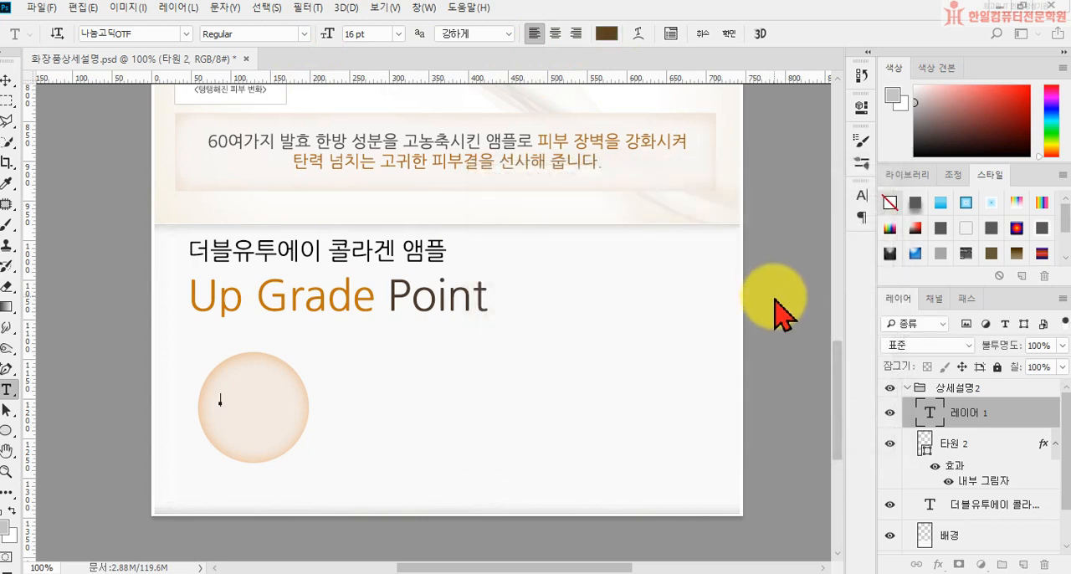
# Step: Enter "60여가지" and "발효·한방성분" on two lines, inserting the middle dot as a special character, and commit the text
pyautogui.write('60여')
pyautogui.write('가지 ')
pyautogui.write('발효 ㄱ')
pyautogui.press('Hangul_Hanja')
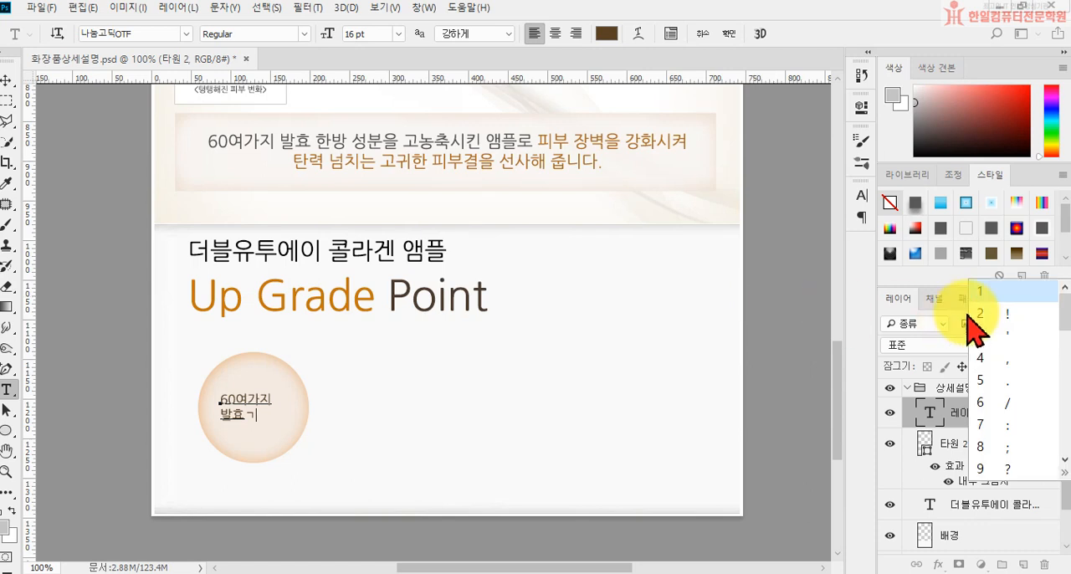
pyautogui.click(1064, 472)
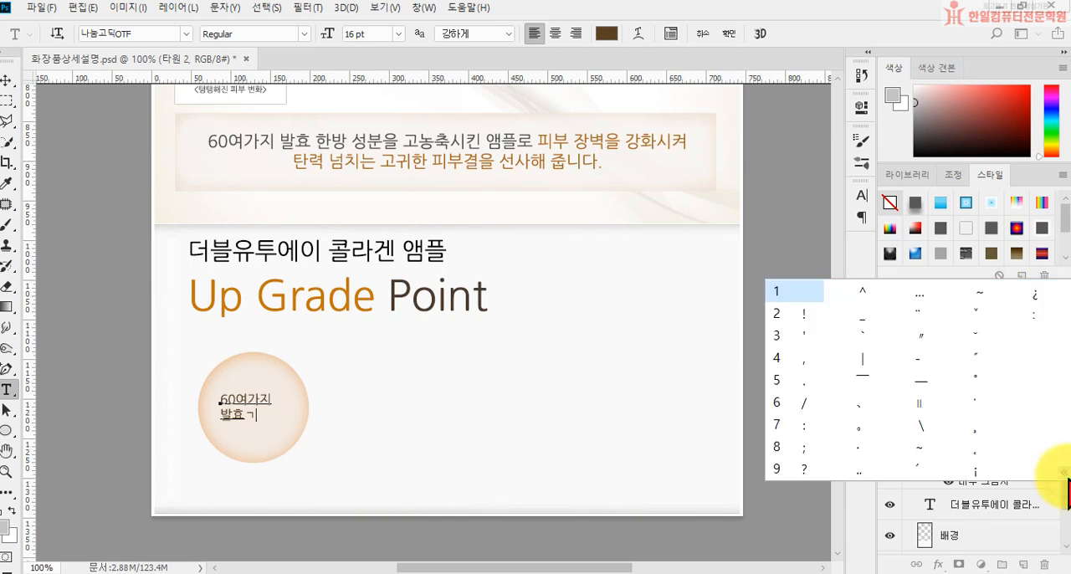
pyautogui.click(858, 451)
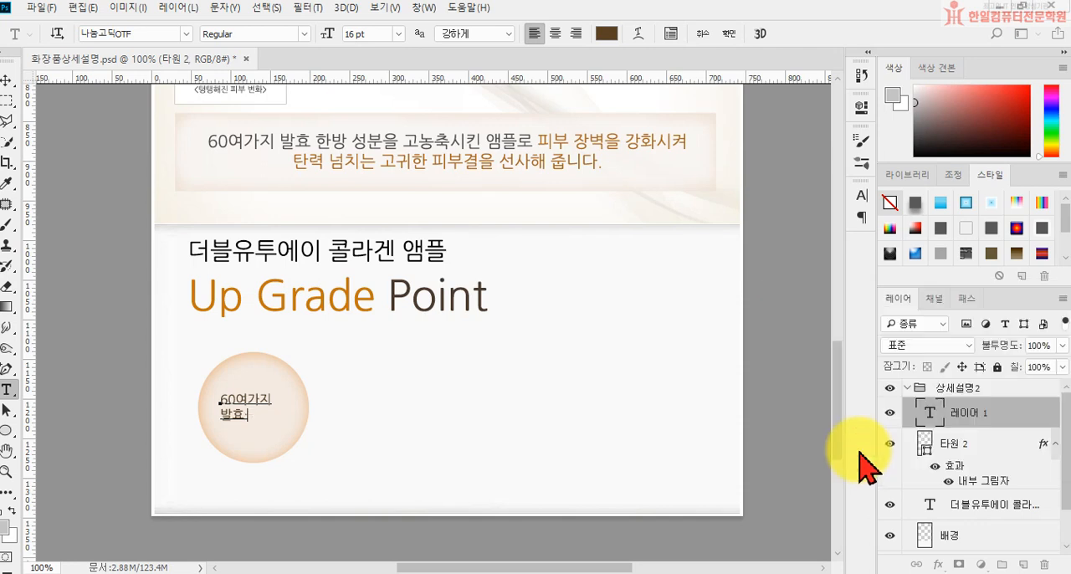
pyautogui.write('한방성분')
pyautogui.hotkey('ctrl', 'Return')
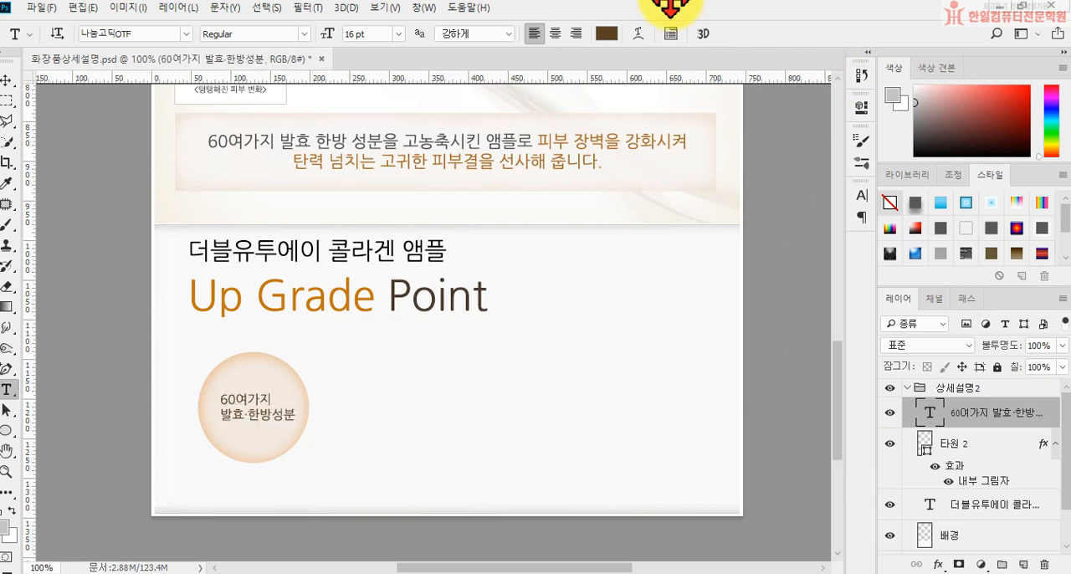
# Step: Center-align the two-line label and move it to the middle of the circle
pyautogui.click(555, 33)
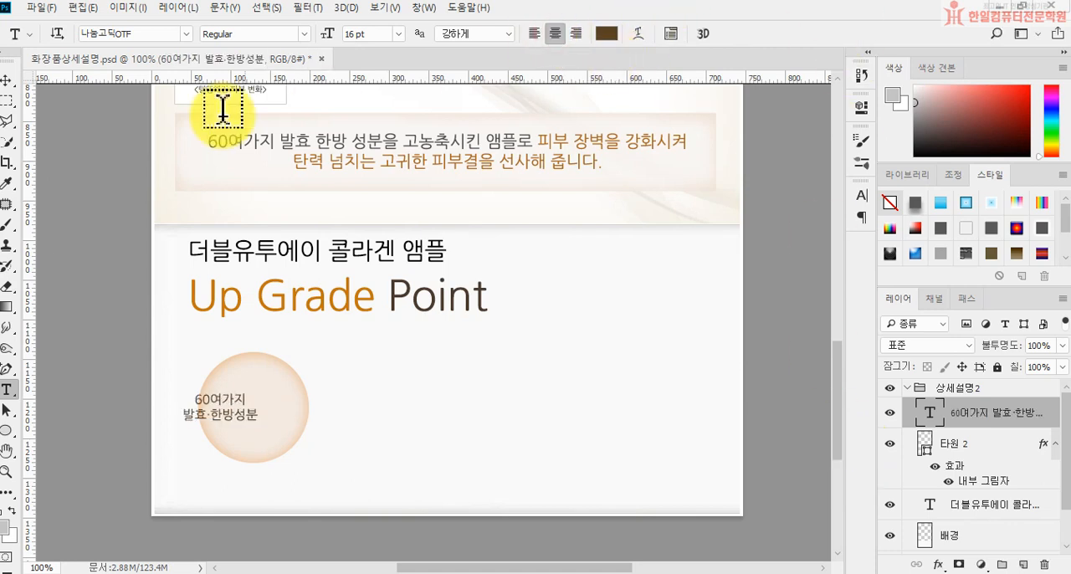
pyautogui.click(6, 81)
pyautogui.moveTo(230, 421); pyautogui.dragTo(261, 424)
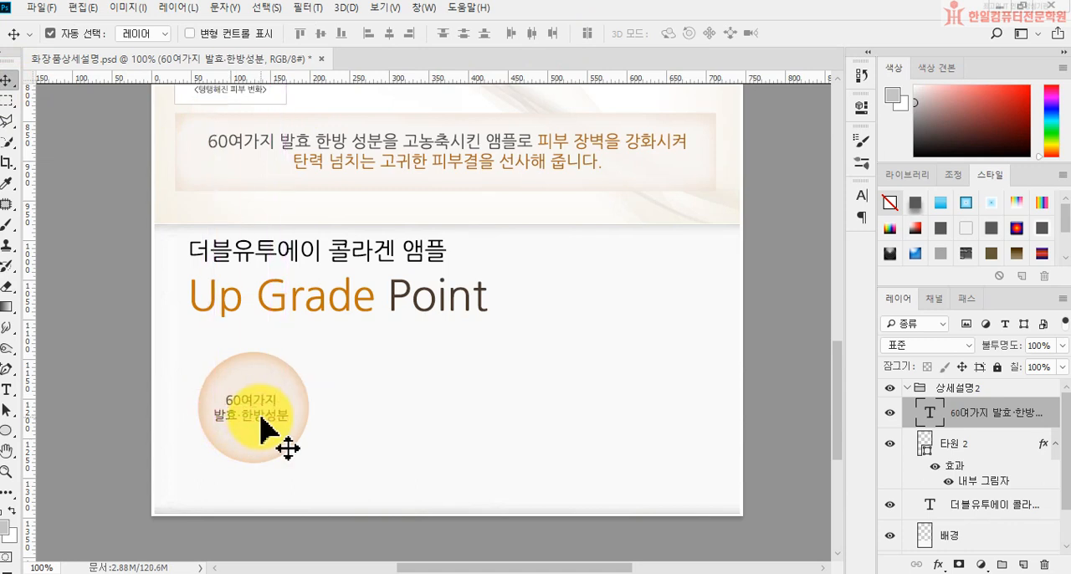
# Step: Duplicate the circle together with its label and place the copy beside the original on its right, at the same height
pyautogui.keyDown('shift'); pyautogui.click(983, 446); pyautogui.keyUp('shift')
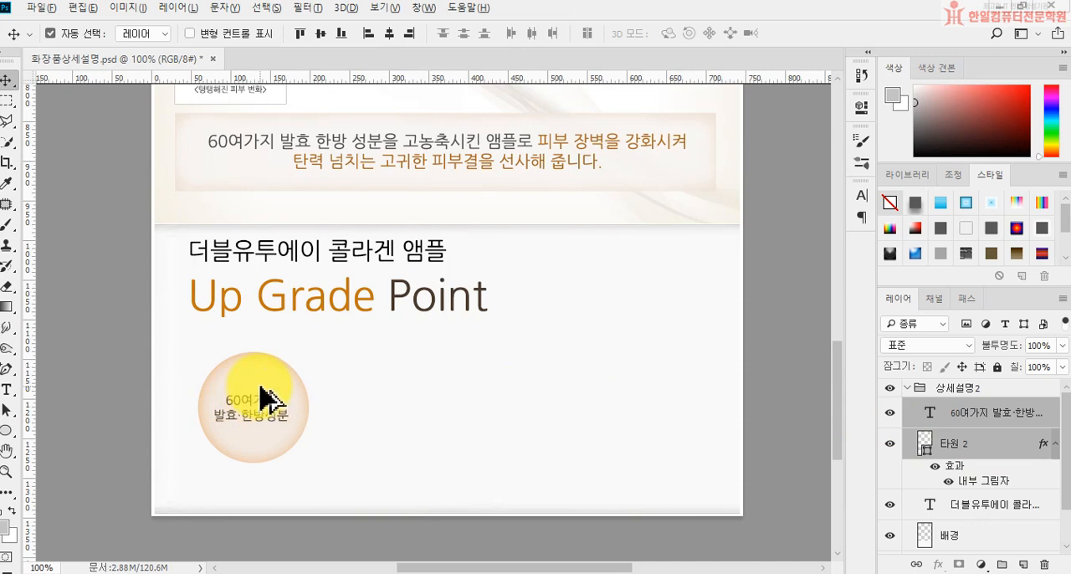
pyautogui.moveTo(261, 393); pyautogui.dragTo(394, 399)
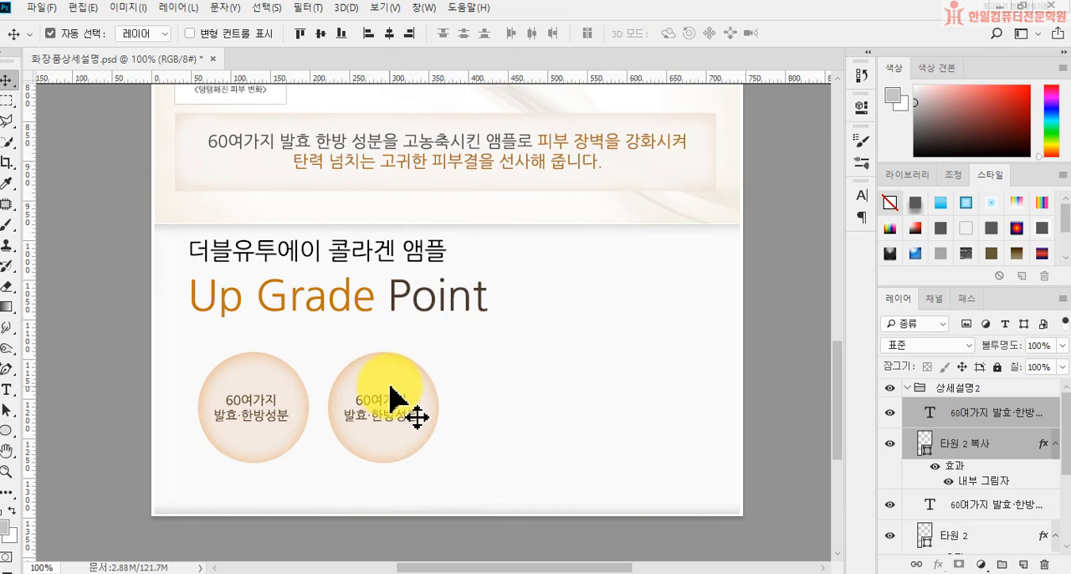
# Step: Duplicate the second circle together with its label and place the copy beside it as the third circle in the row
pyautogui.moveTo(402, 410); pyautogui.dragTo(526, 413)
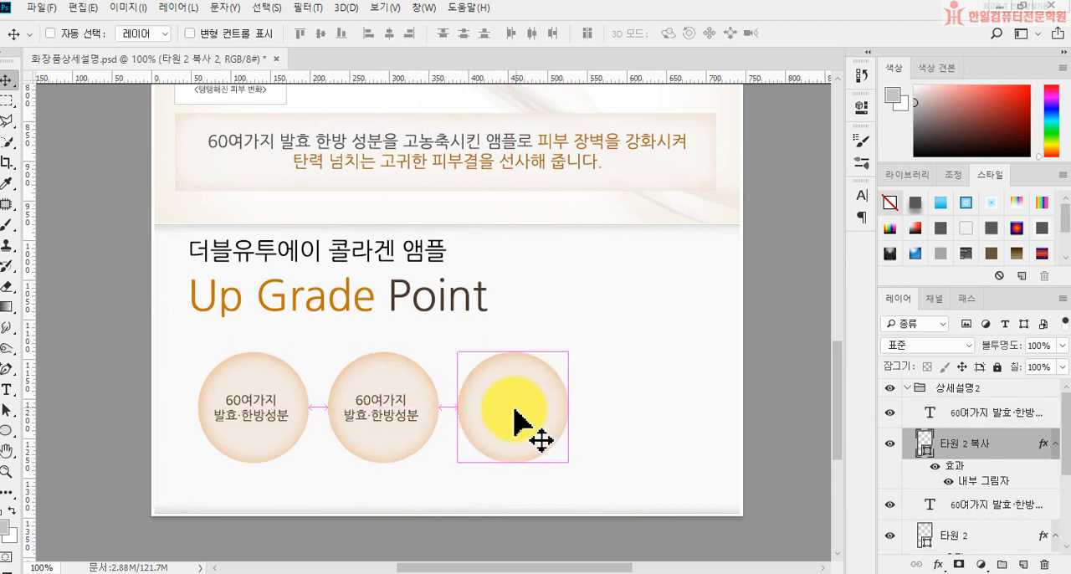
pyautogui.hotkey('ctrl', 'z')
pyautogui.keyDown('shift'); pyautogui.click(968, 414); pyautogui.keyUp('shift')
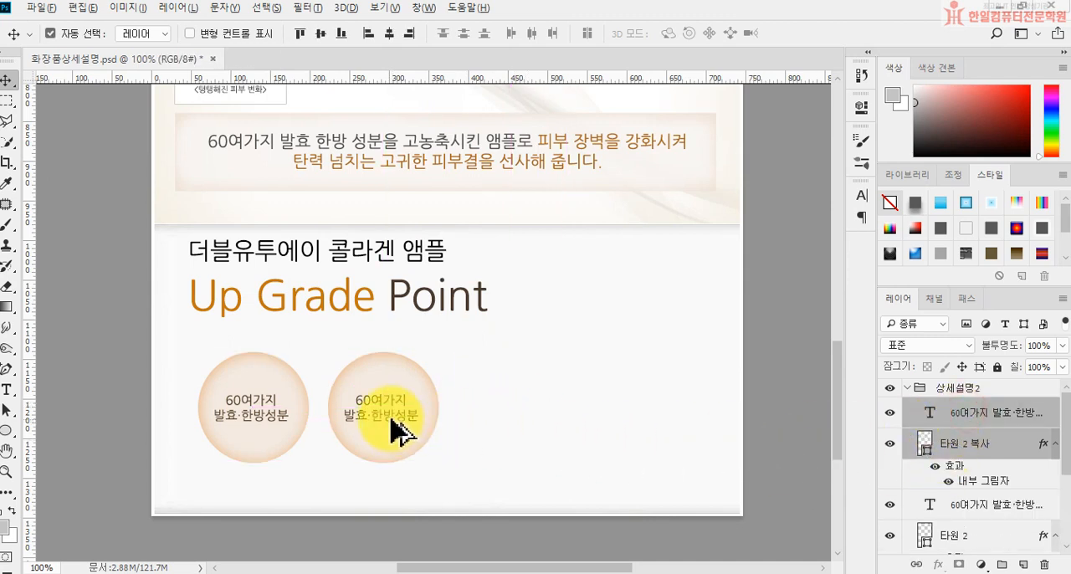
pyautogui.moveTo(399, 430); pyautogui.dragTo(664, 417)
pyautogui.hotkey('ctrl', 'z')
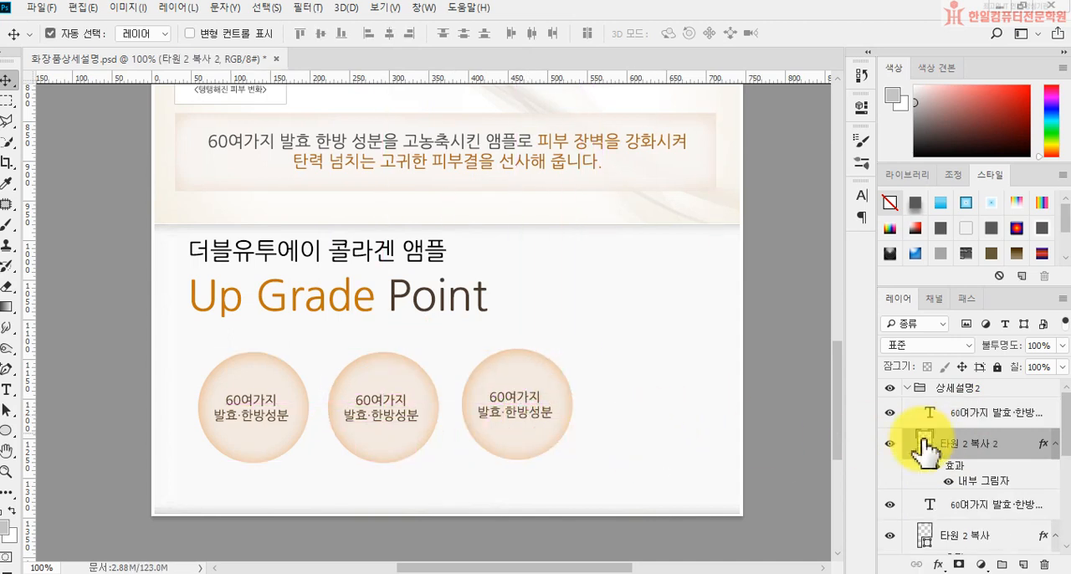
pyautogui.hotkey('ctrl', 'z')
pyautogui.hotkey('ctrl', 'z')
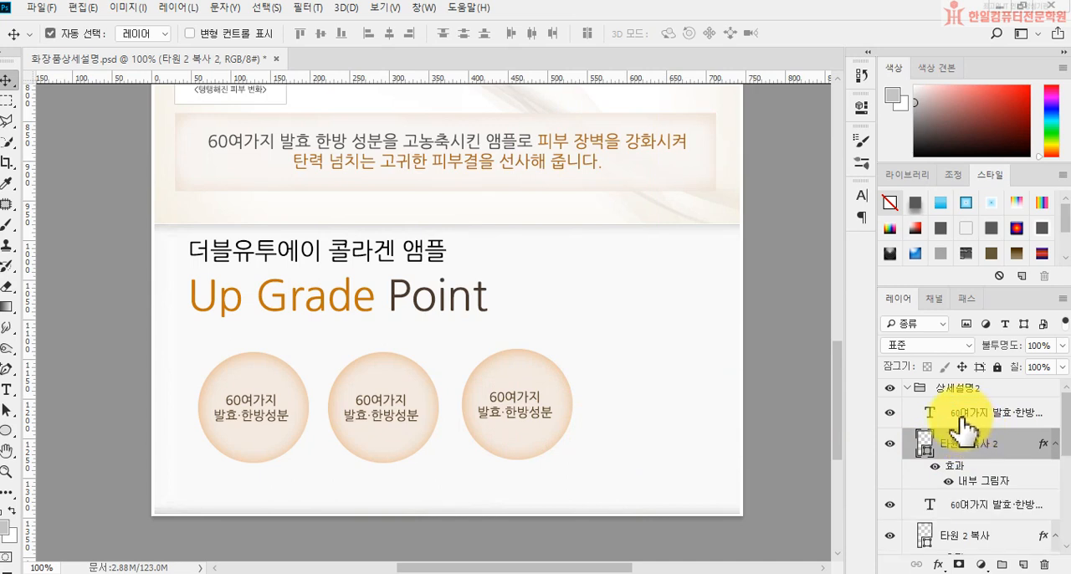
# Step: Duplicate the third circle together with its label and place the copy beside it as the fourth circle, at the same height
pyautogui.click(960, 416)
pyautogui.keyDown('shift'); pyautogui.click(953, 444); pyautogui.keyUp('shift')
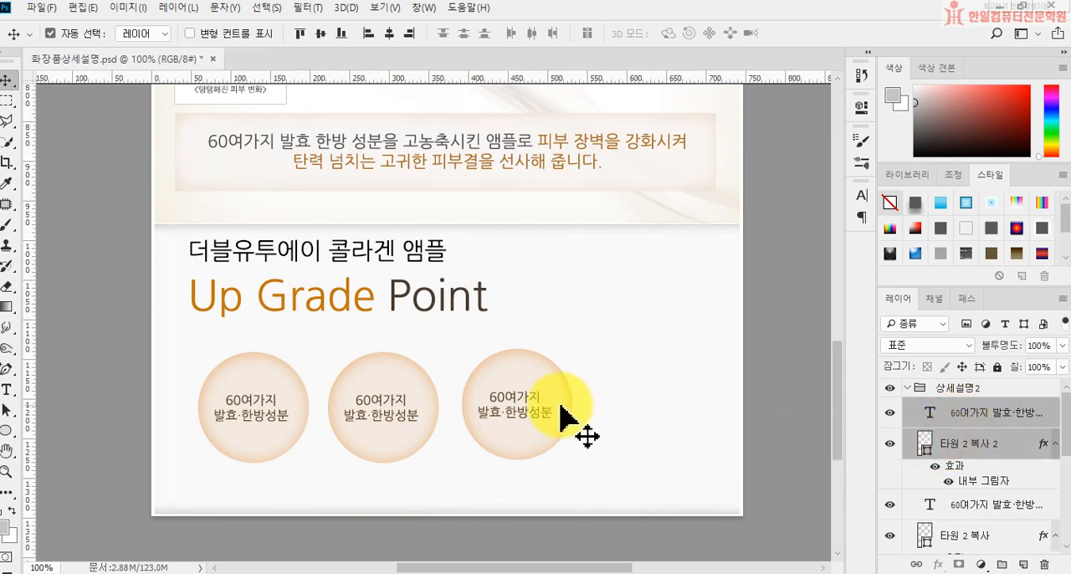
pyautogui.moveTo(530, 420); pyautogui.dragTo(660, 422)
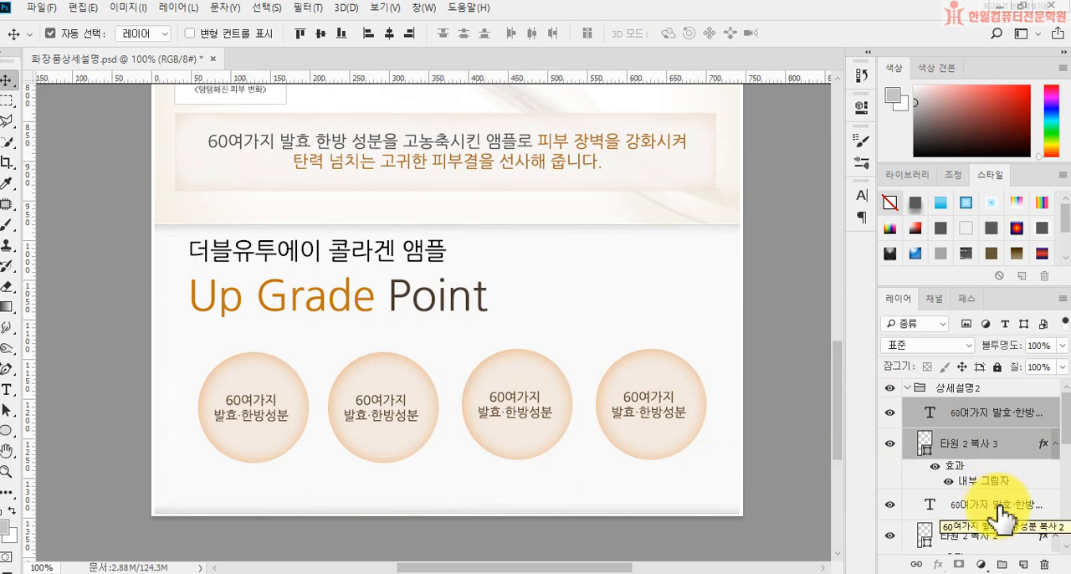
# Step: Replace the second circle's label with "미백·주름개선" and "이중기능성" on two lines, inserting the middle dot as a special character
pyautogui.click(7, 390)
pyautogui.moveTo(354, 401); pyautogui.dragTo(406, 418)
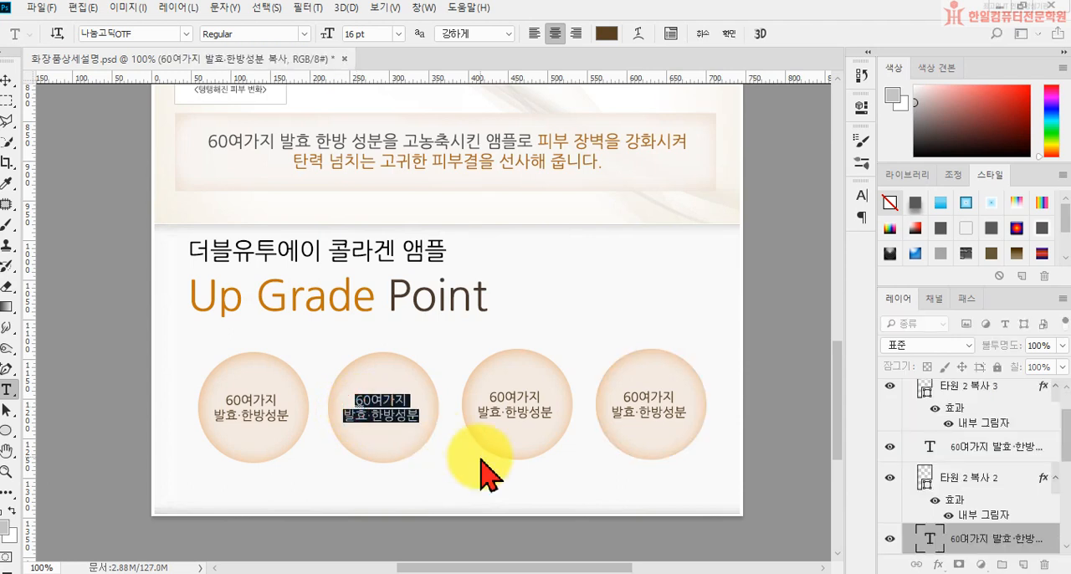
pyautogui.write('메')
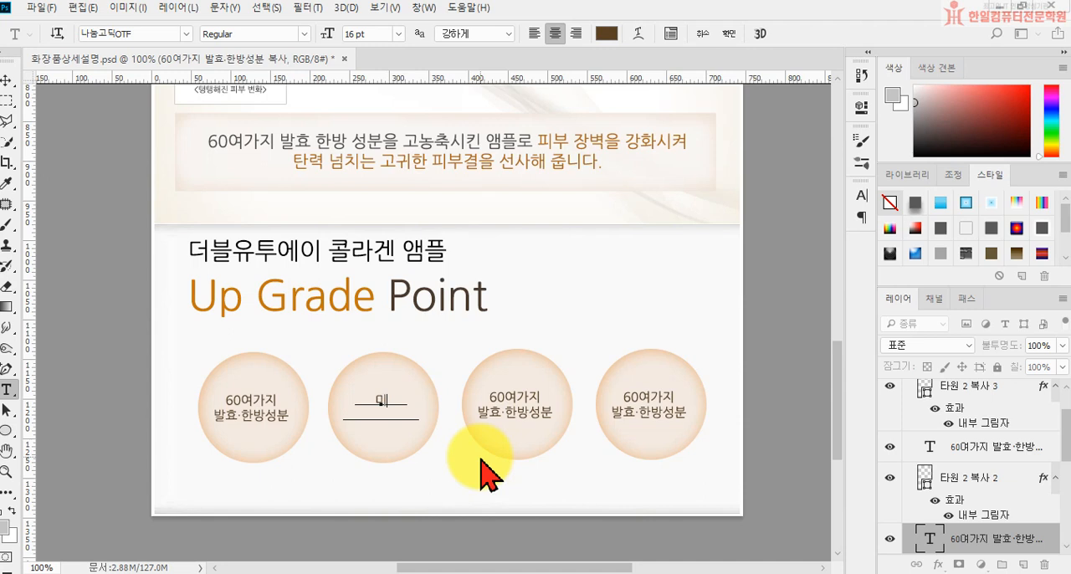
pyautogui.write('백ㄱ')
pyautogui.press('Hangul_Hanja')
pyautogui.click(1064, 463)
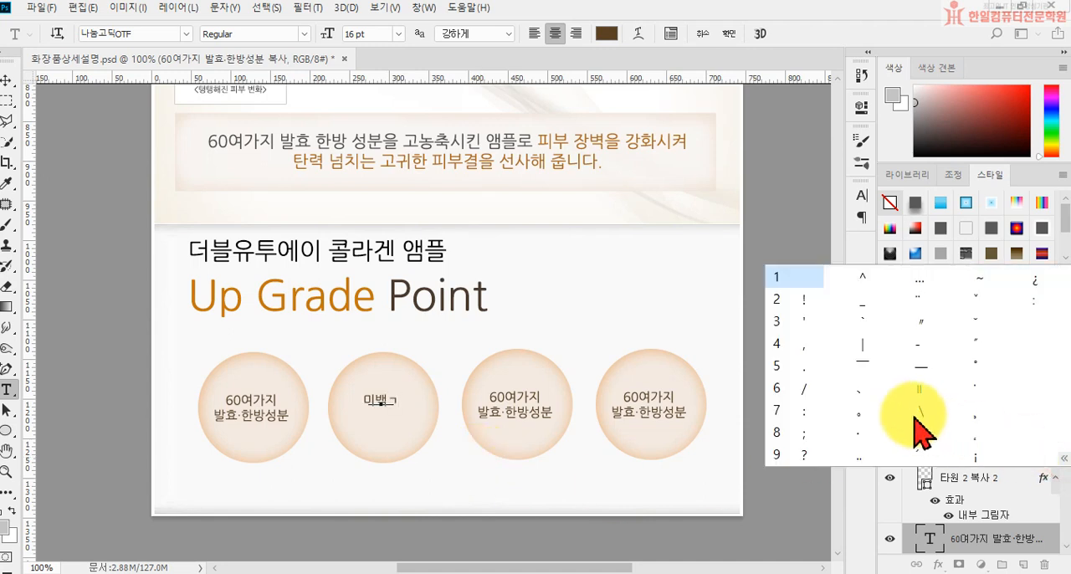
pyautogui.click(862, 441)
pyautogui.write('주름개선')
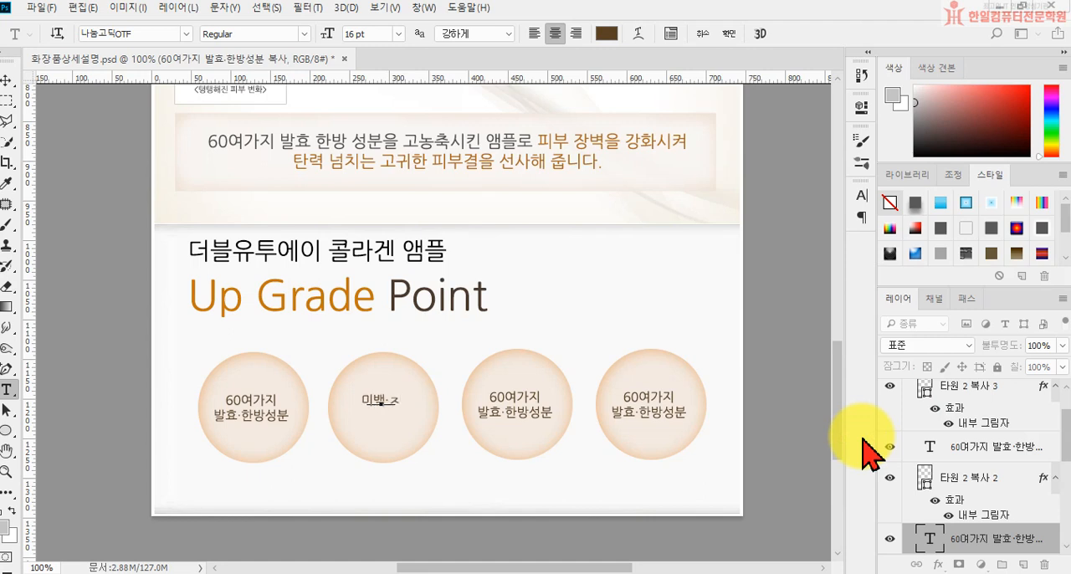
pyautogui.press('Return')
pyautogui.write('잌중기능성')
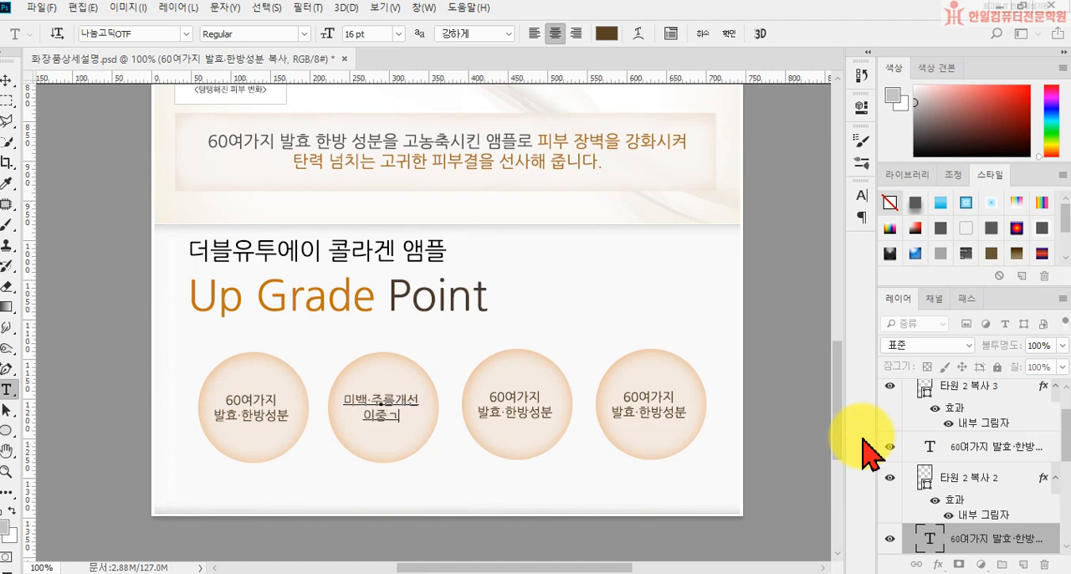
pyautogui.hotkey('ctrl', 'Return')
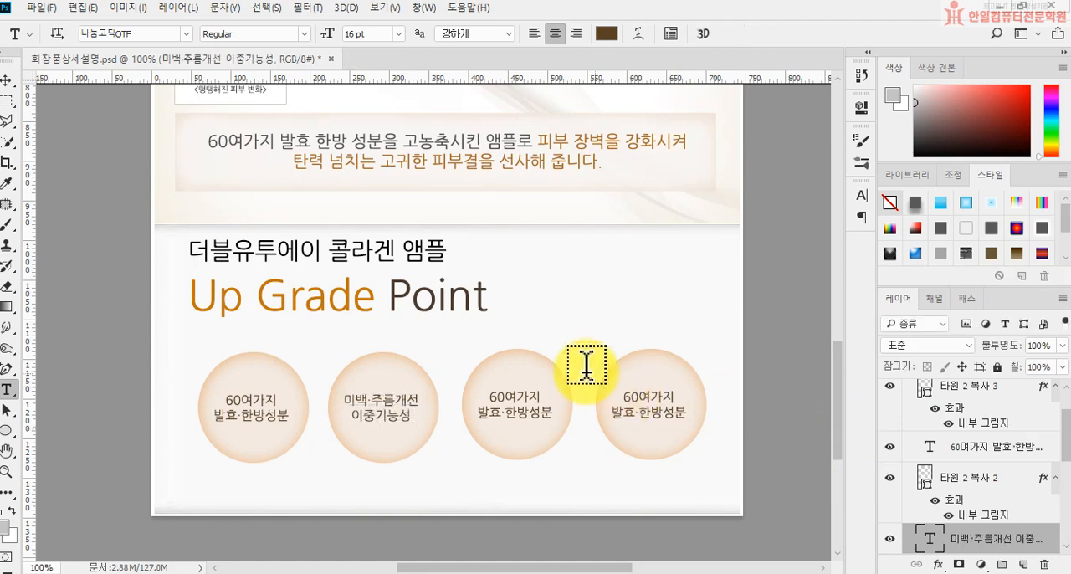
# Step: Replace the third circle's label with "보습력을" and "극대화시킨 스킨" on two lines and commit the text
pyautogui.click(489, 392)
pyautogui.hotkey('ctrl', 'a')
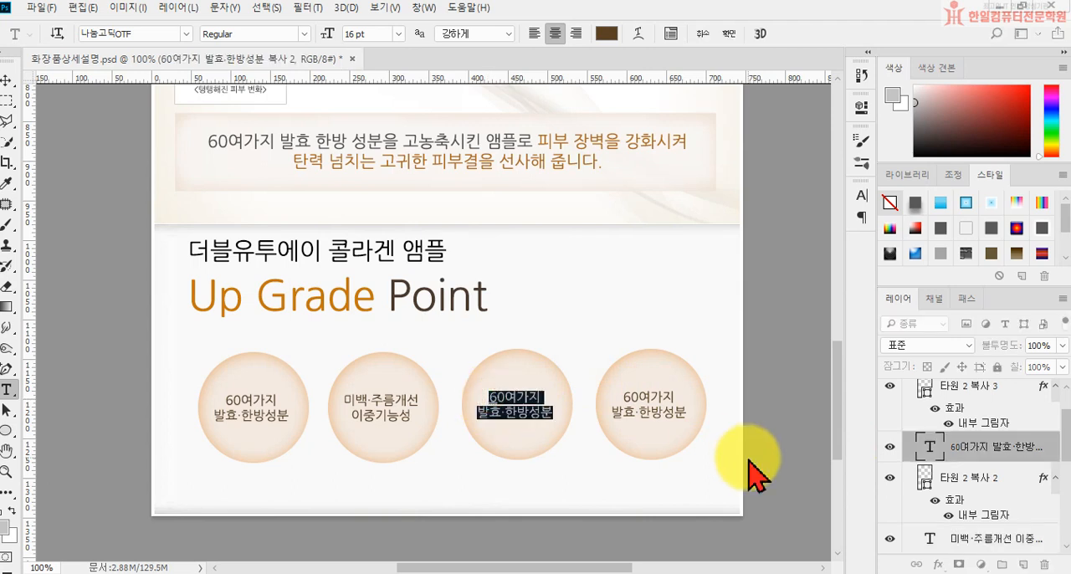
pyautogui.write('보시')
pyautogui.write('습력을')
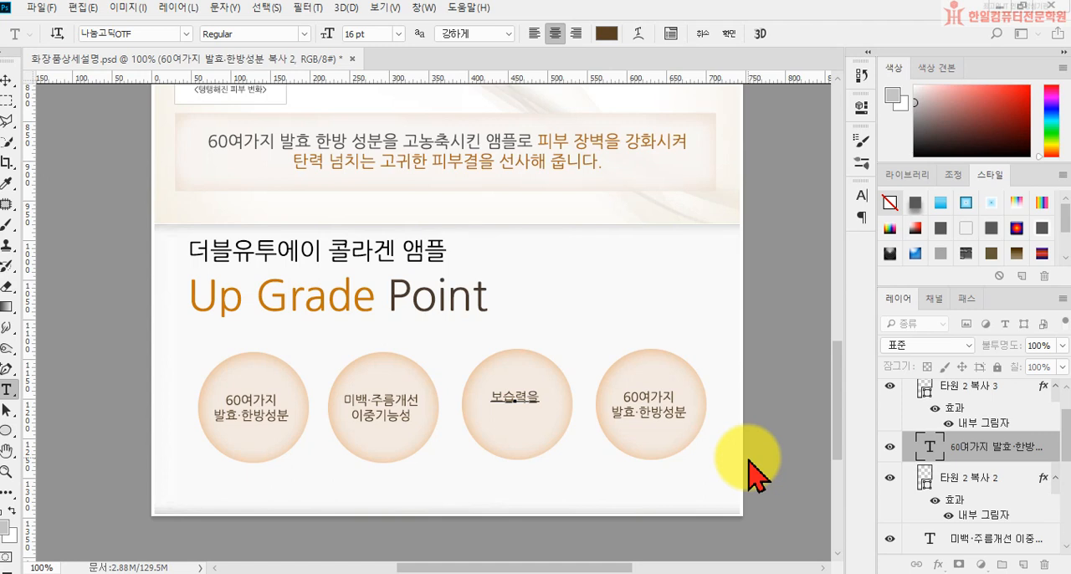
pyautogui.write('화시킨 스킨')
pyautogui.hotkey('ctrl', 'Return')
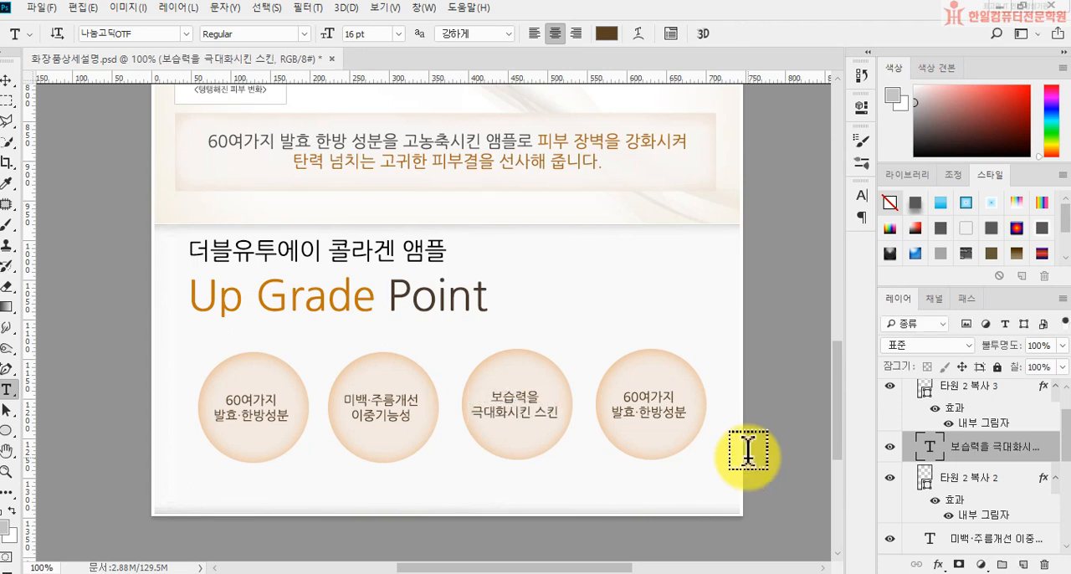
# Step: Replace the fourth circle's label with "천연향 그대로" and "앰플에 적용" on two lines and commit the text
pyautogui.click(626, 394)
pyautogui.hotkey('ctrl', 'a')
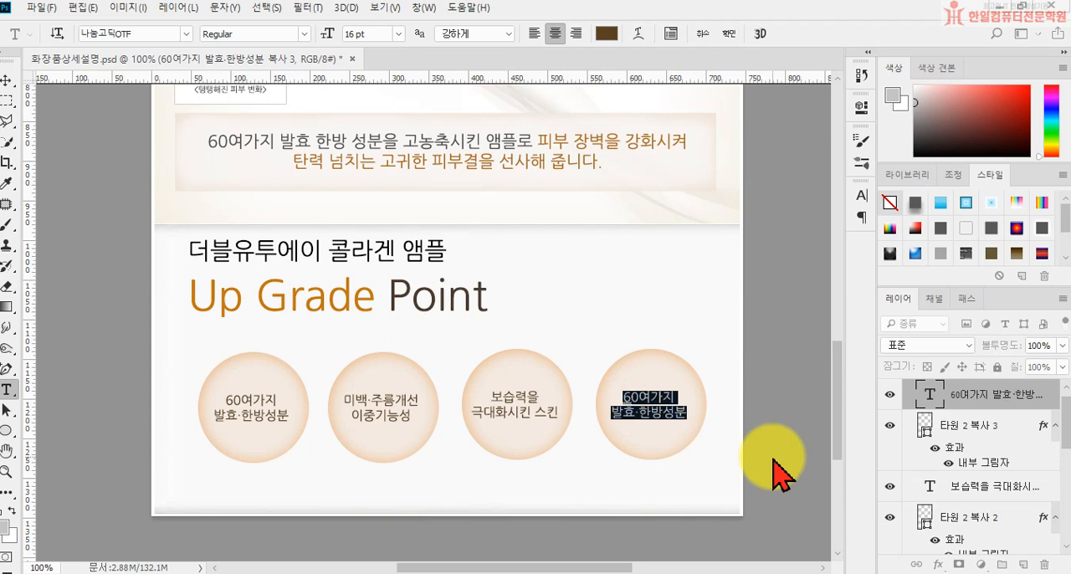
pyautogui.write('천연향 그랙')
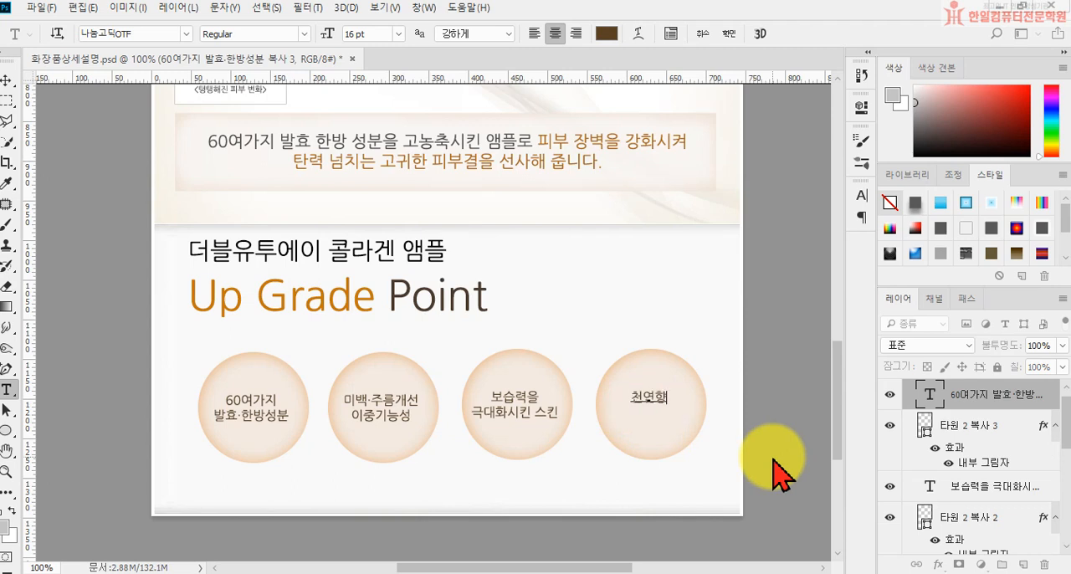
pyautogui.write('로')
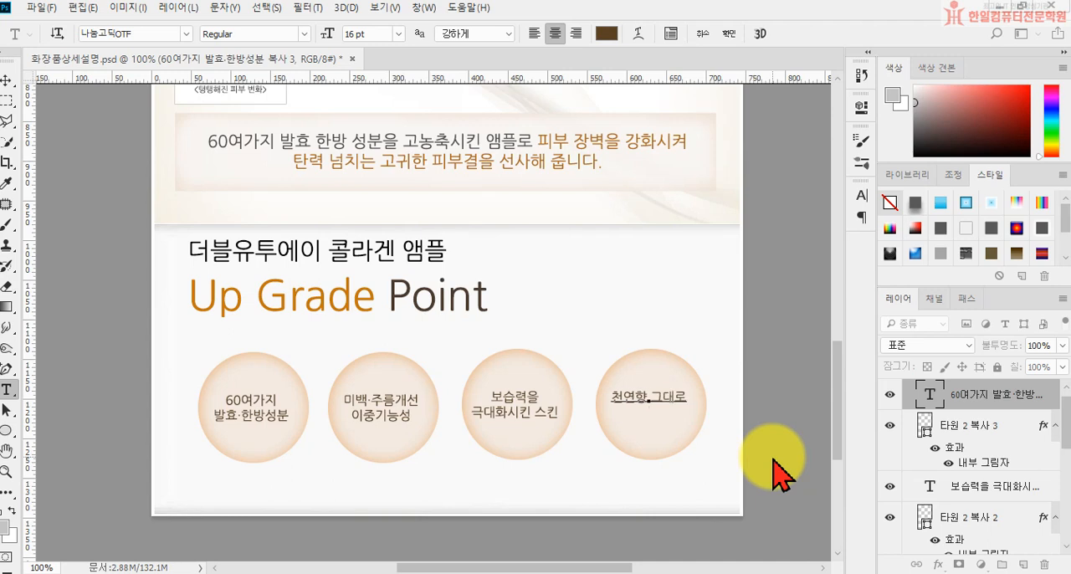
pyautogui.write('앰플에 적')
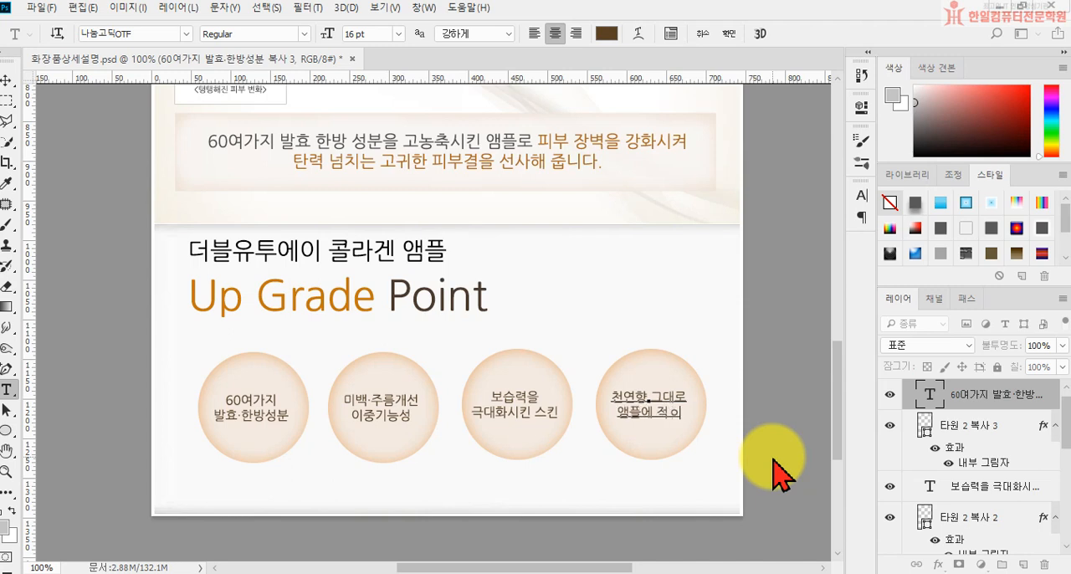
pyautogui.write('용')
pyautogui.click(768, 452)
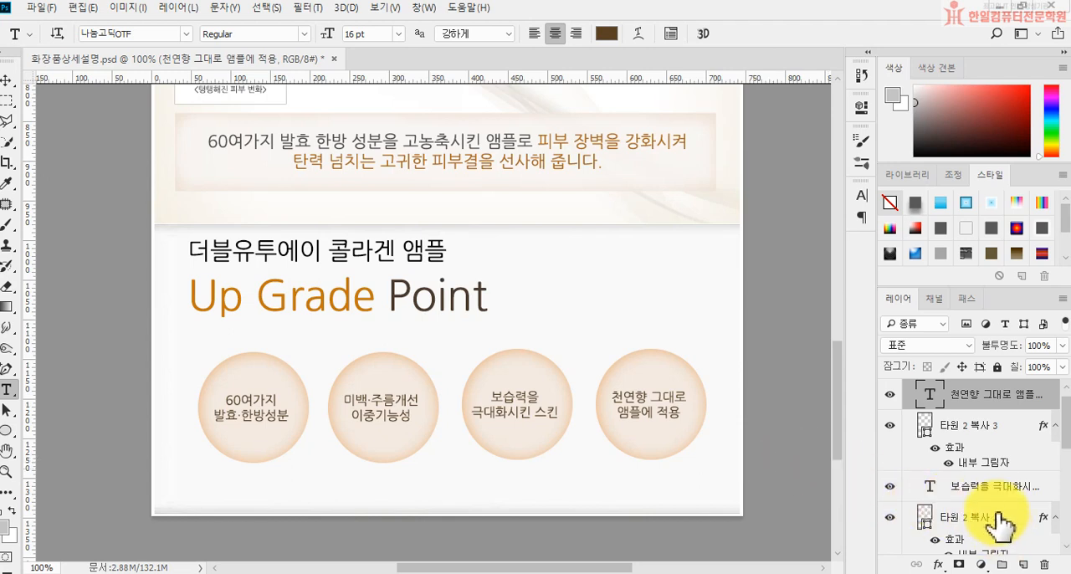
pyautogui.click(938, 567)
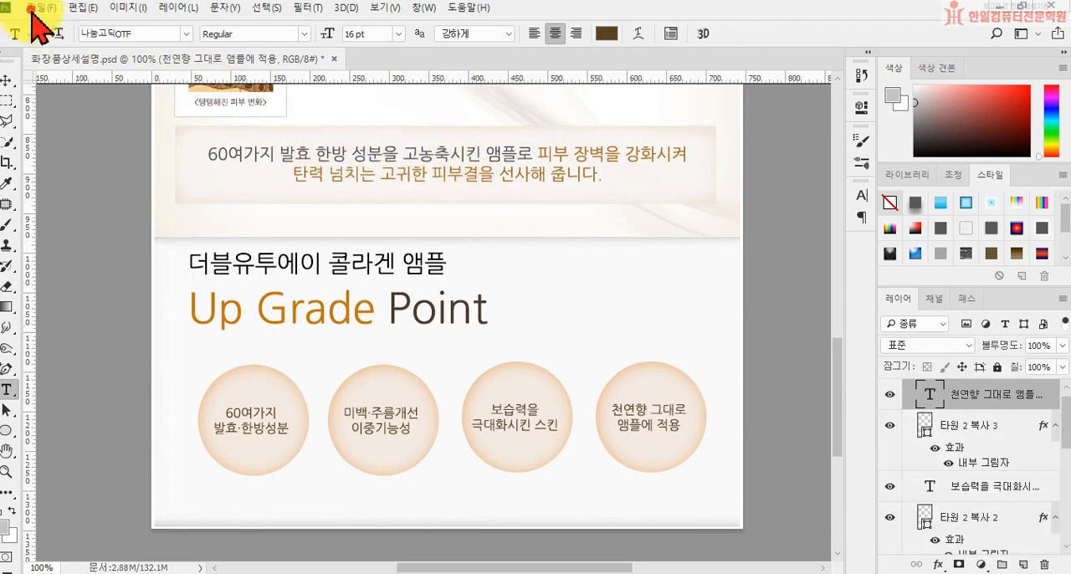
# Step: Save the document as the Photoshop file 화장품상세설명 in the desktop folder 수정, with maximized compatibility
pyautogui.click(35, 7)
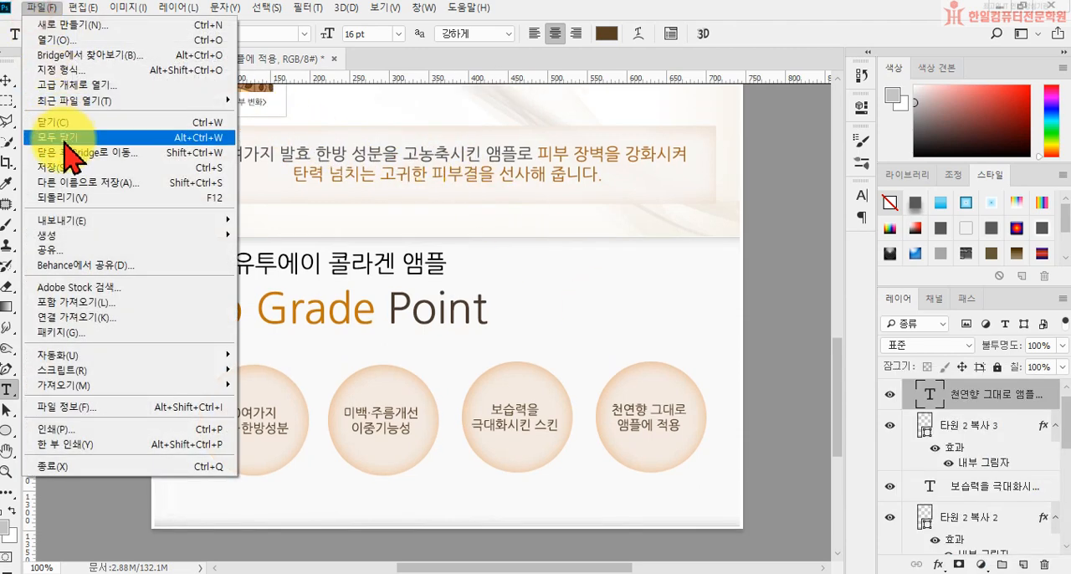
pyautogui.click(87, 182)
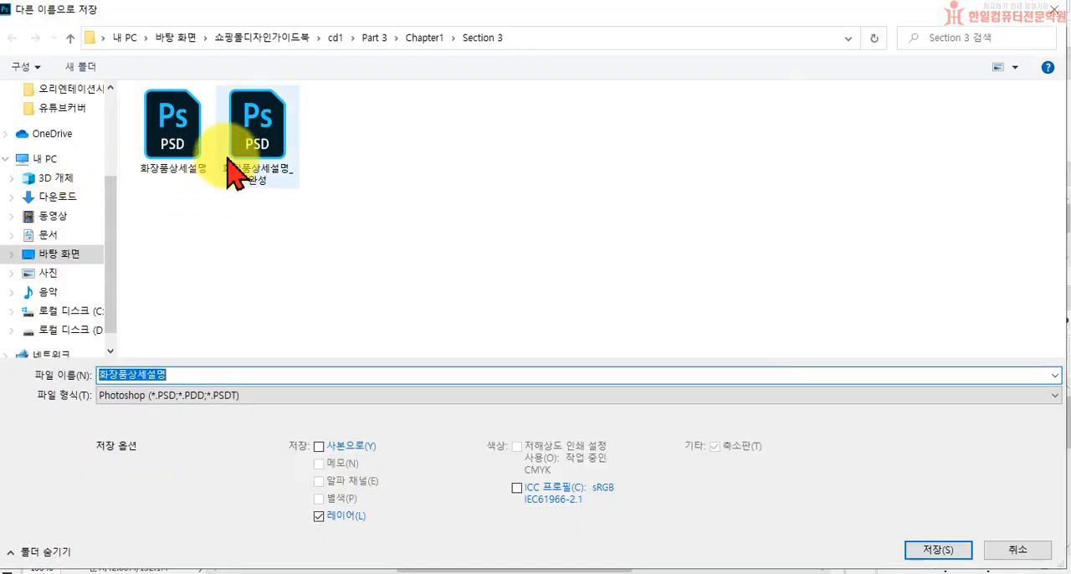
pyautogui.scroll(3, 72, 139)
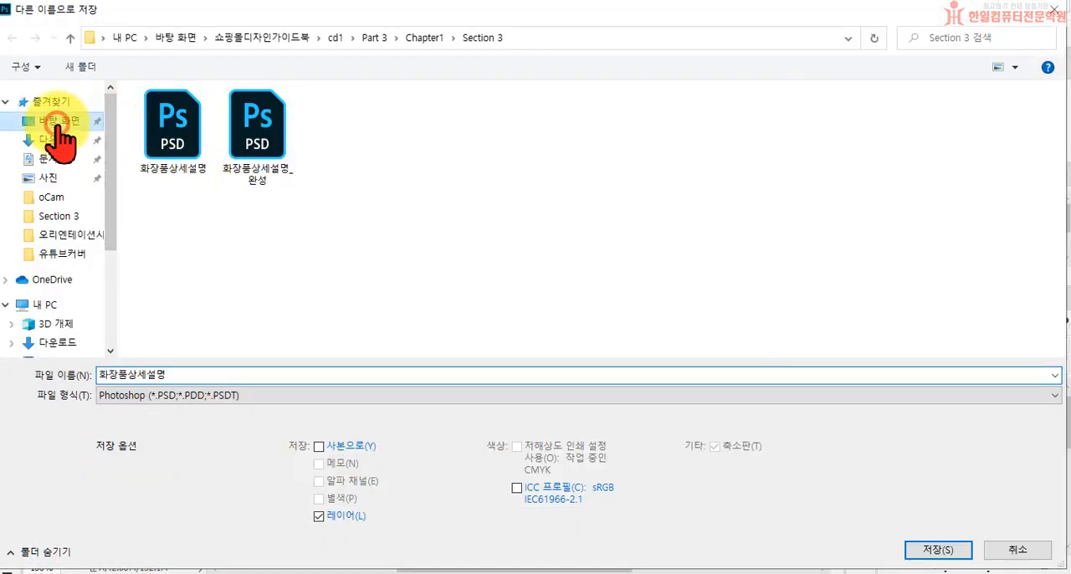
pyautogui.click(60, 121)
pyautogui.doubleClick(577, 239)
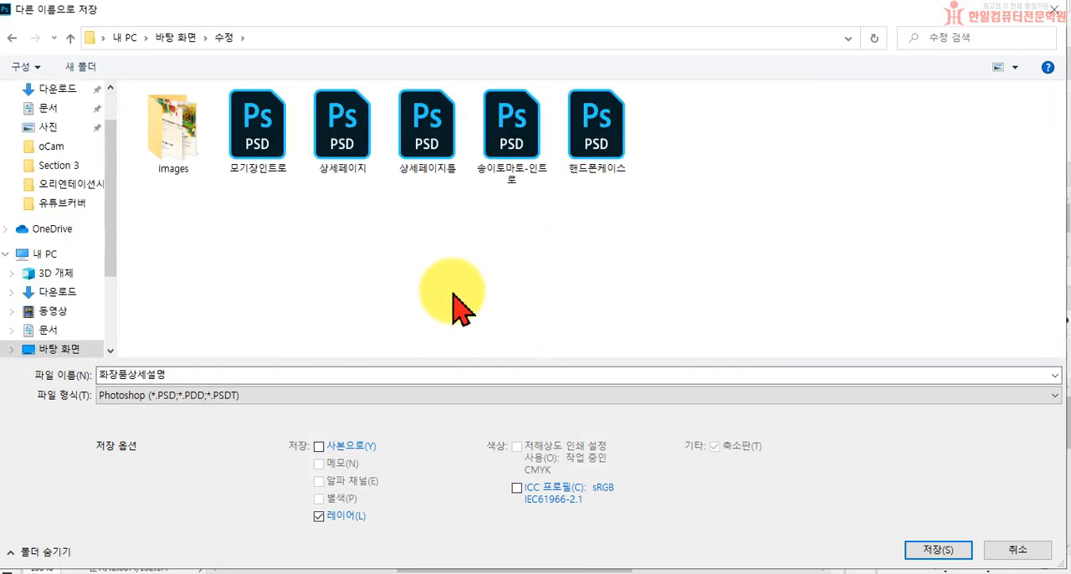
pyautogui.click(933, 548)
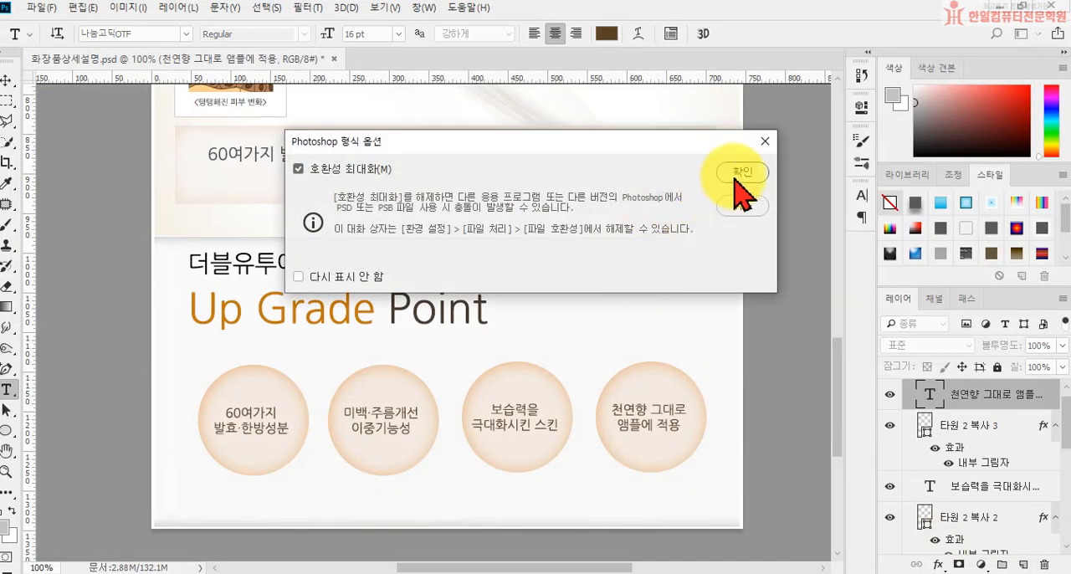
pyautogui.click(737, 171)
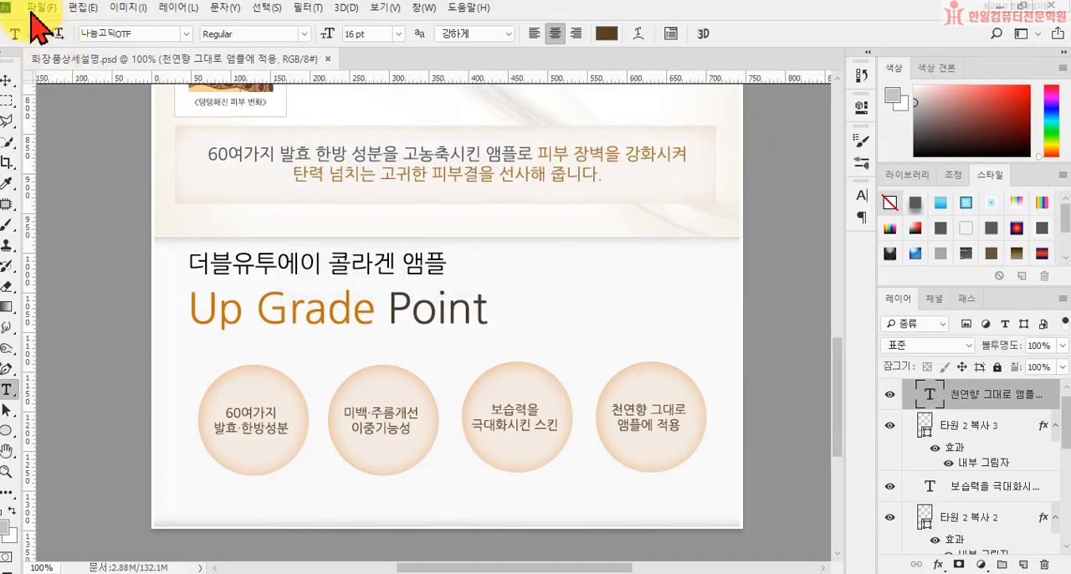
# Step: Save a JPEG version of the page in the 수정 folder at quality 12 with the baseline standard format
pyautogui.click(33, 10)
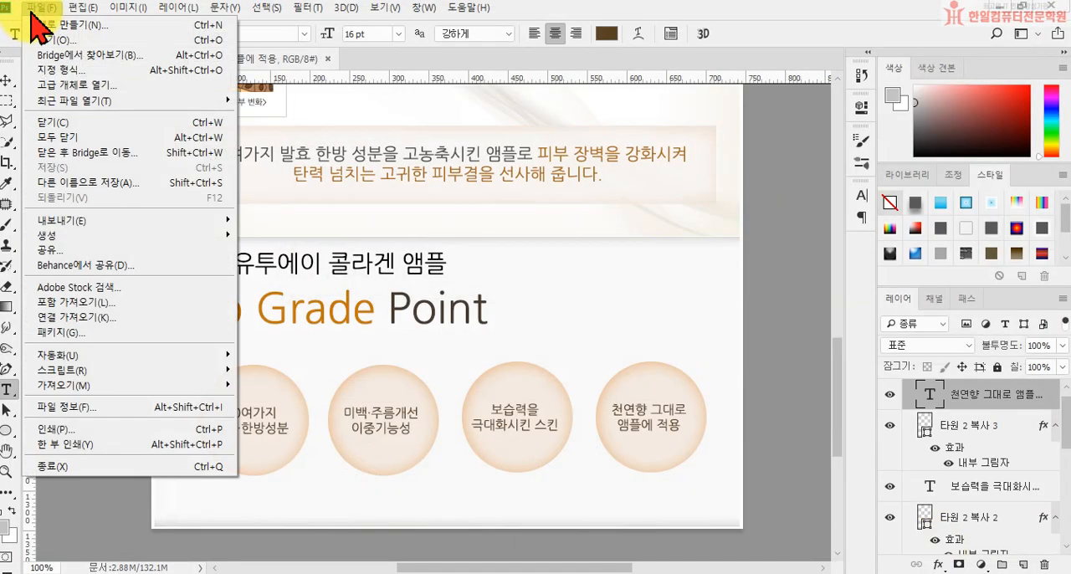
pyautogui.click(52, 182)
pyautogui.click(318, 395)
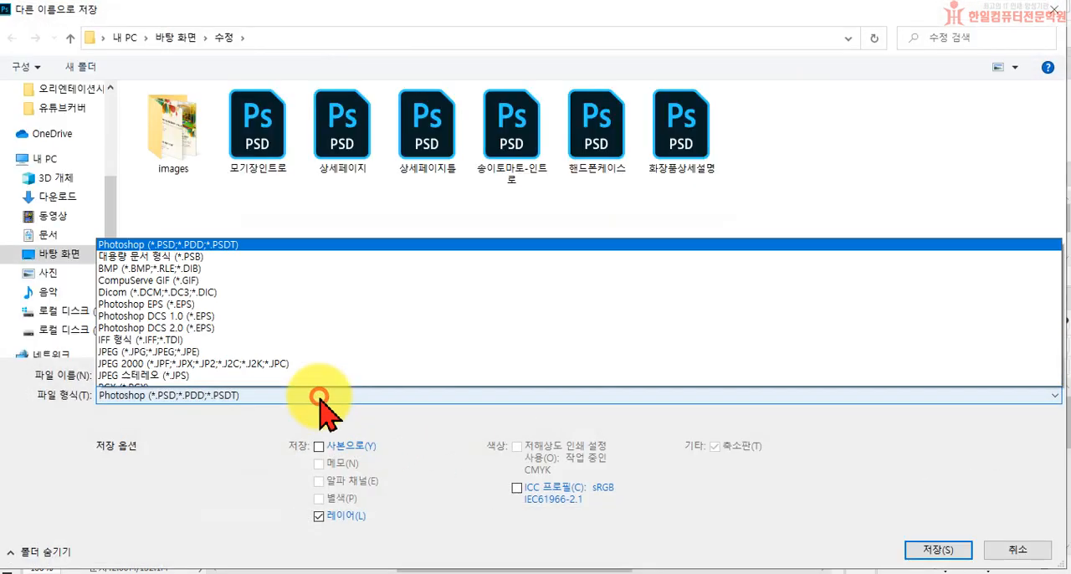
pyautogui.click(172, 238)
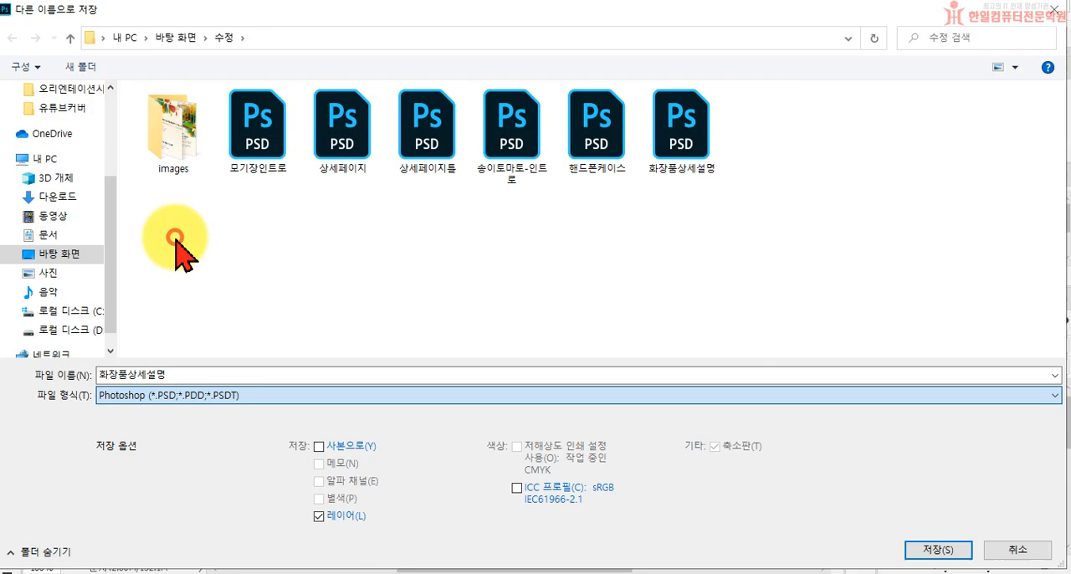
pyautogui.click(936, 550)
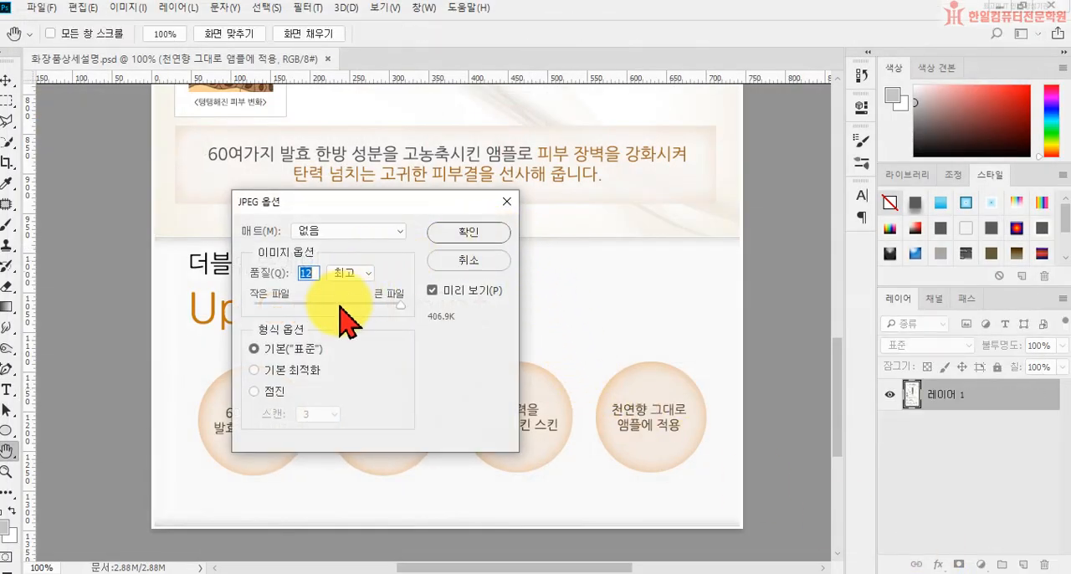
pyautogui.click(457, 231)
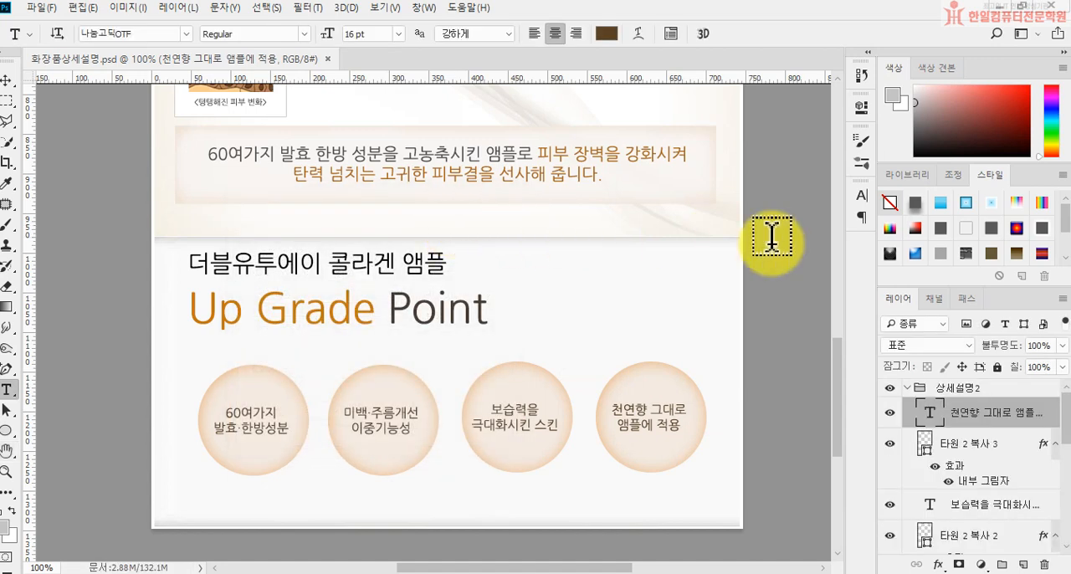
# Step: Leave Photoshop, switch to the Microsoft Edge browser and open the NAVER home page
pyautogui.click(1056, 15)
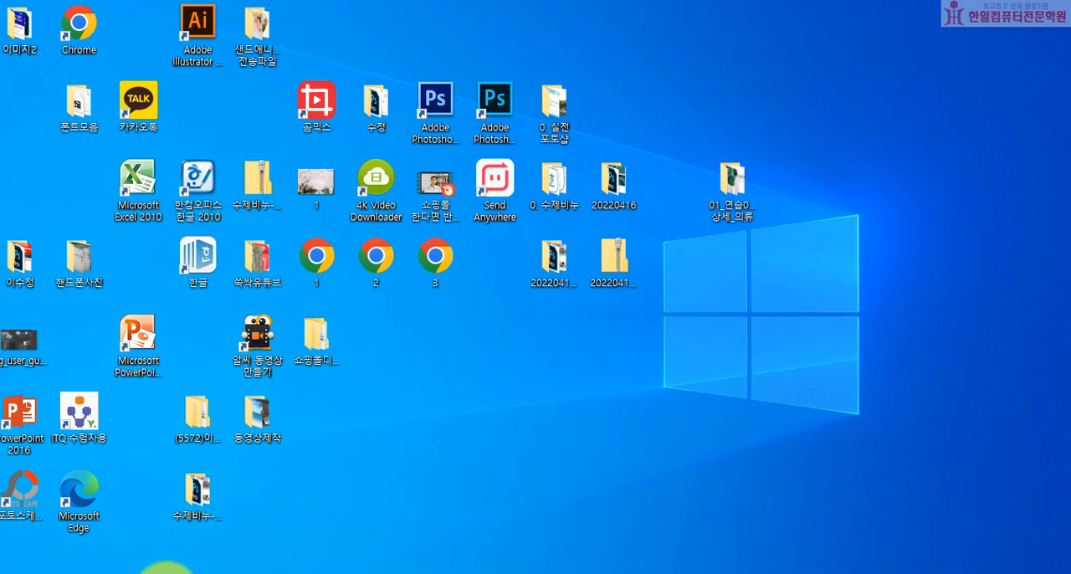
pyautogui.click(222, 571)
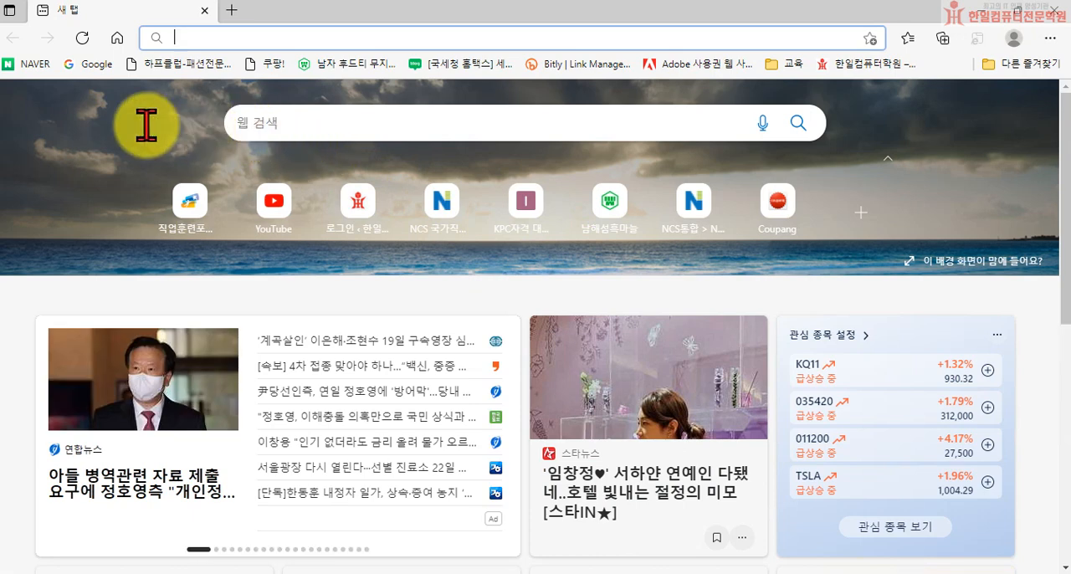
pyautogui.click(25, 62)
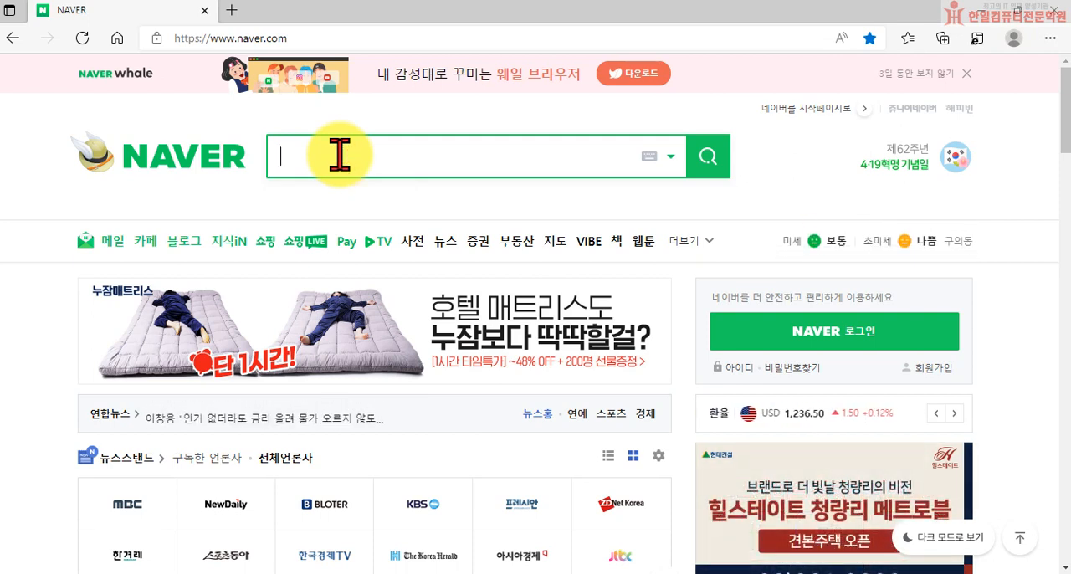
# Step: Search NAVER for "향수" and show only the image results
pyautogui.write('g')
pyautogui.press('BackSpace')
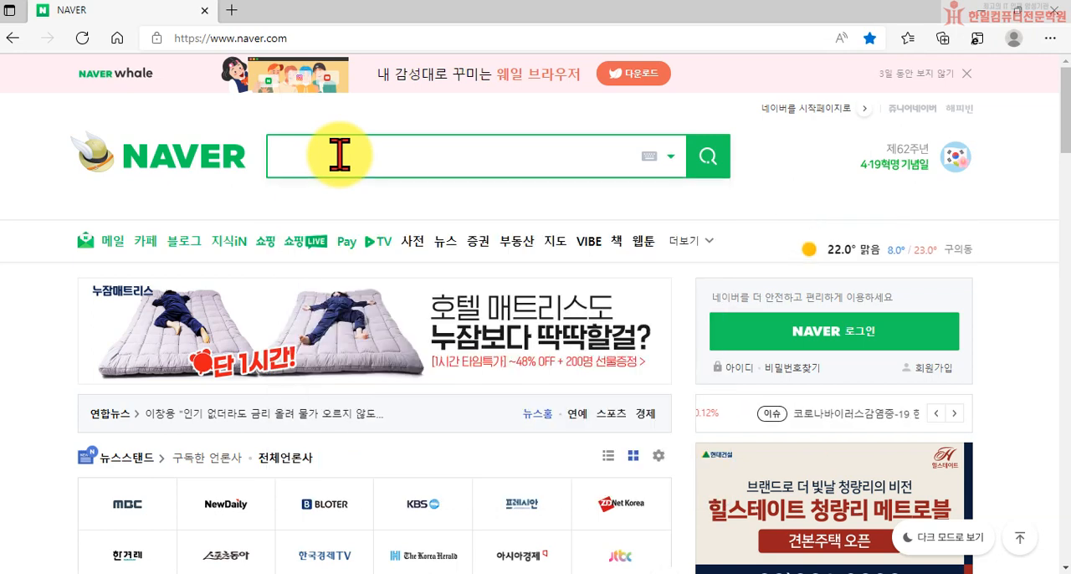
pyautogui.write('ㅎ')
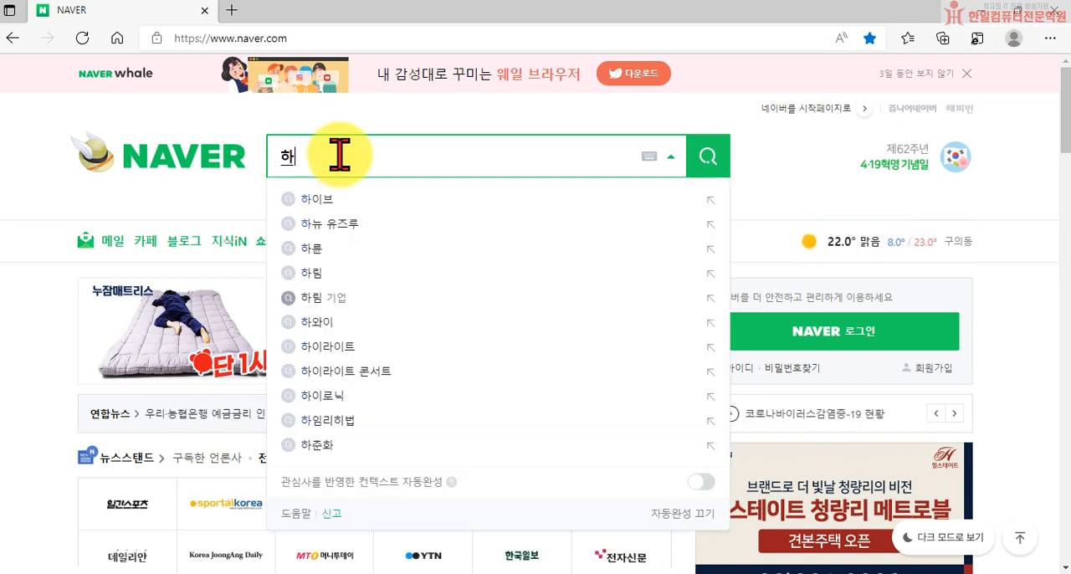
pyautogui.write('향수')
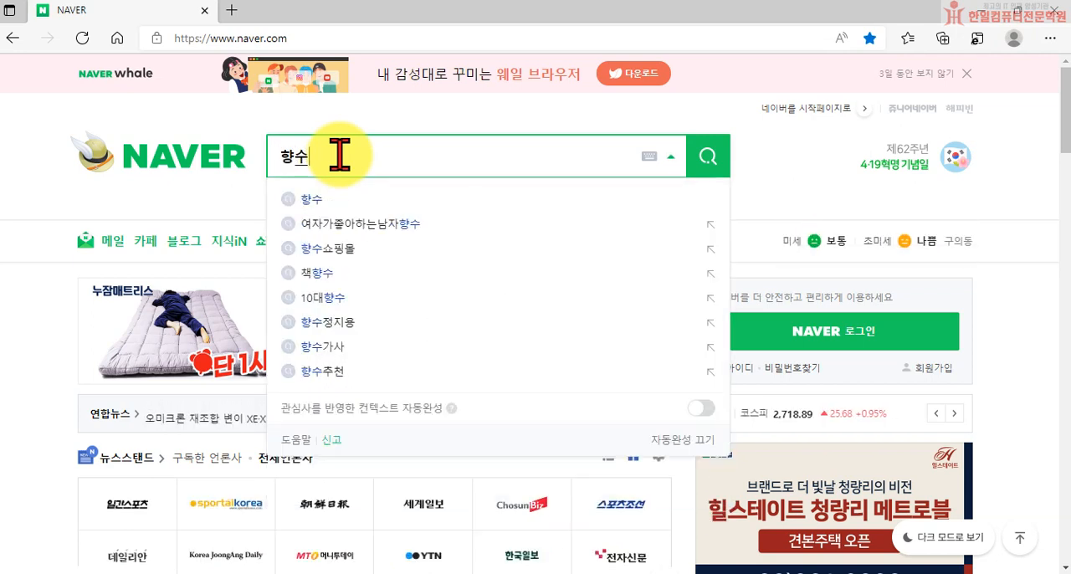
pyautogui.press('Return')
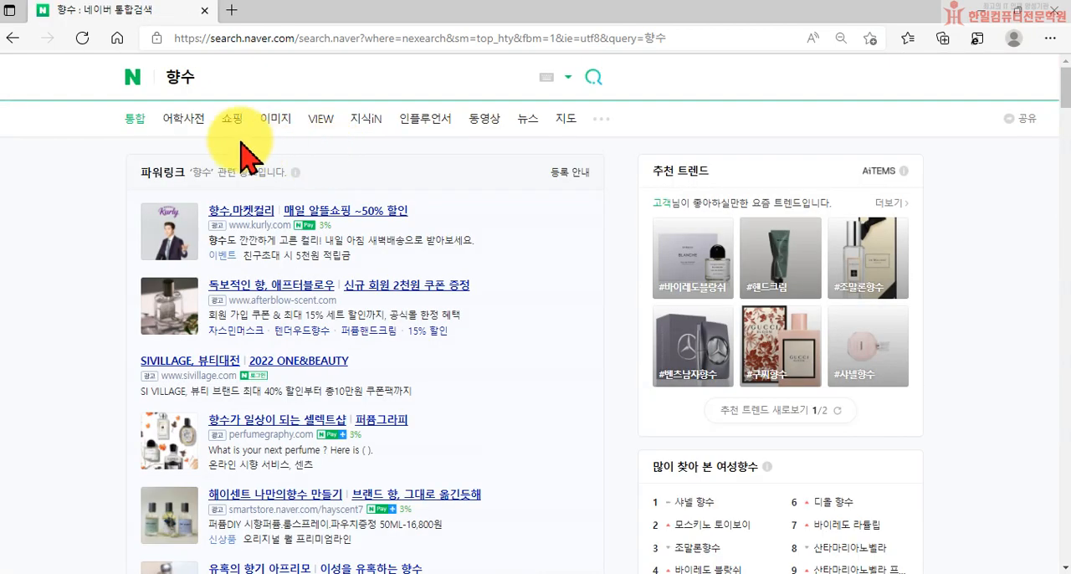
pyautogui.click(276, 119)
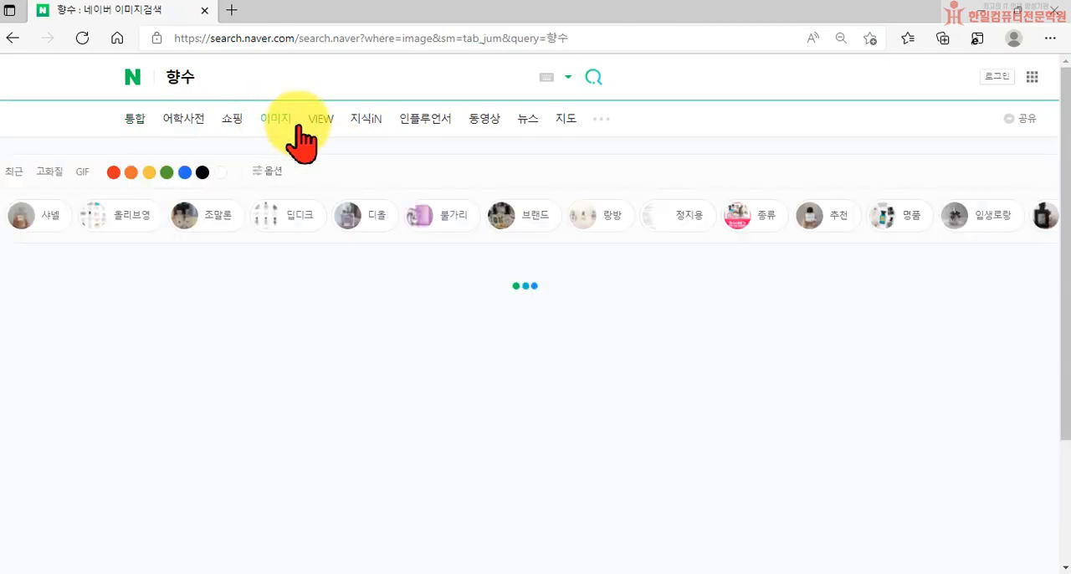
# Step: Look through the perfume image results and open the preview of the pink round Repetto bottle on a white background
pyautogui.scroll(-1, 816, 368)
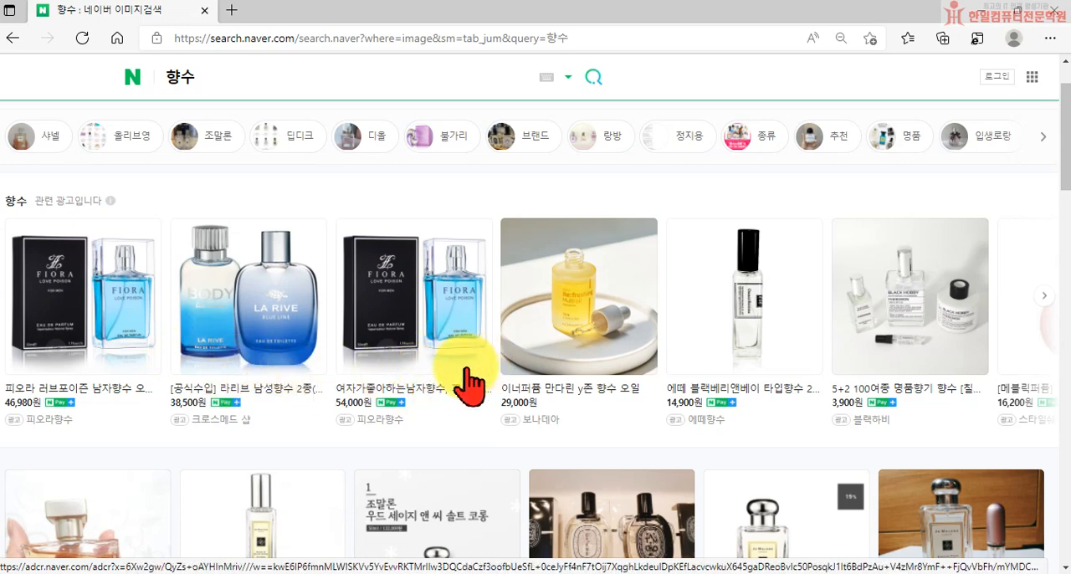
pyautogui.scroll(-1, 104, 389)
pyautogui.scroll(-4, 418, 383)
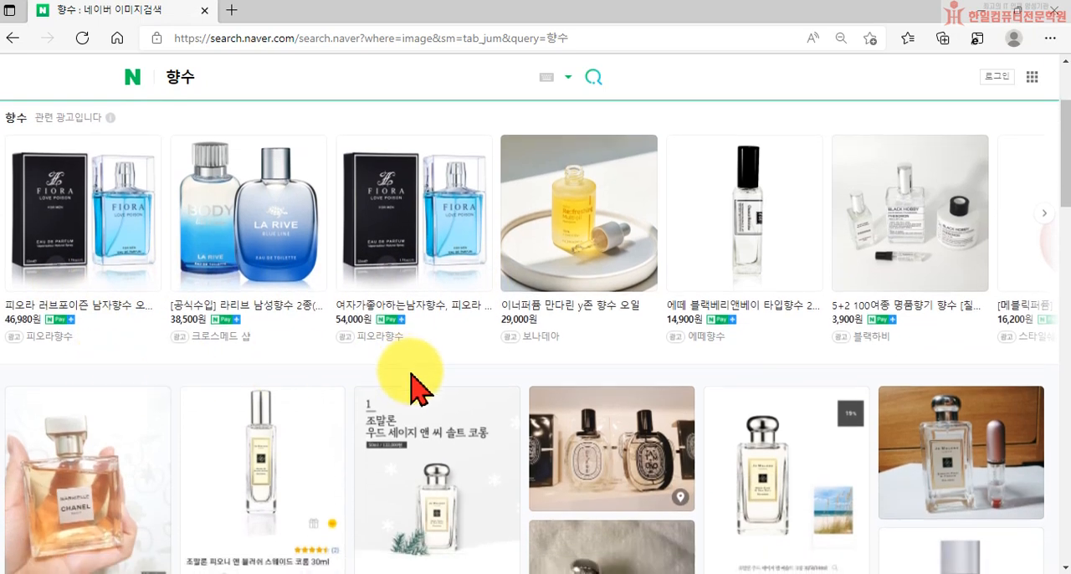
pyautogui.scroll(-4, 644, 408)
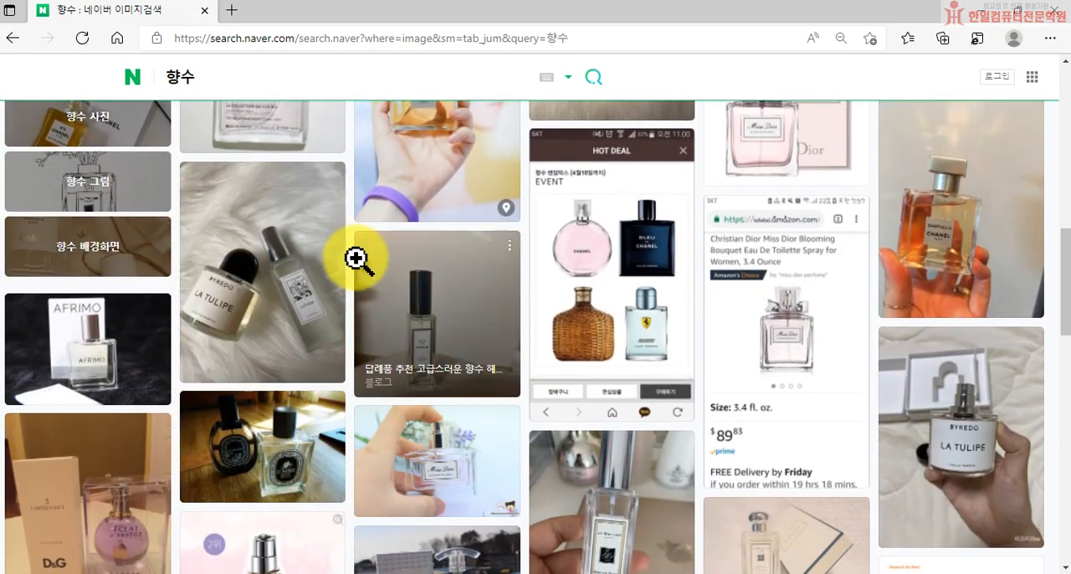
pyautogui.scroll(-3, 468, 360)
pyautogui.scroll(-2, 518, 439)
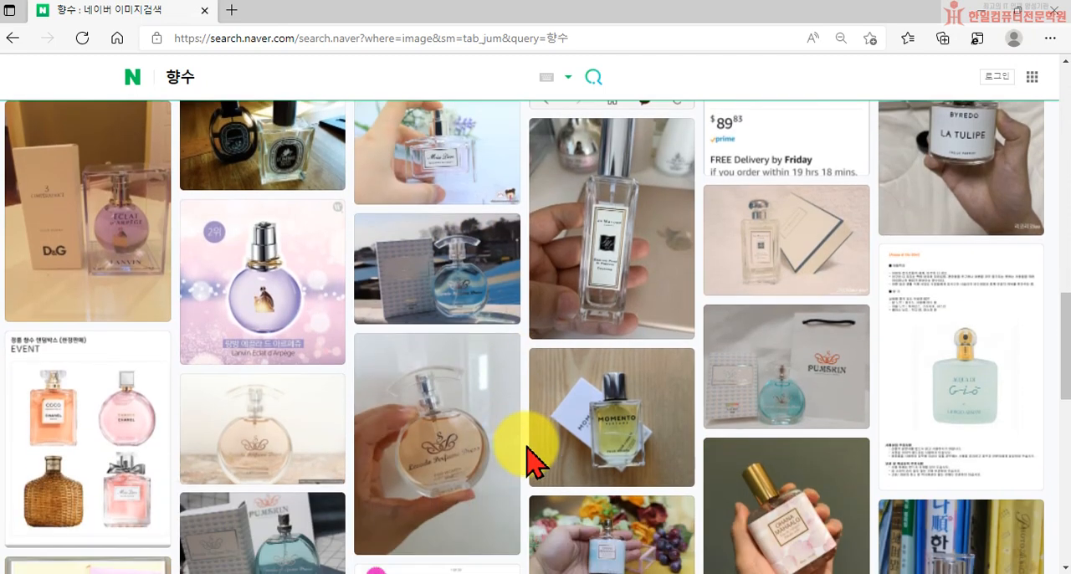
pyautogui.scroll(-3, 682, 474)
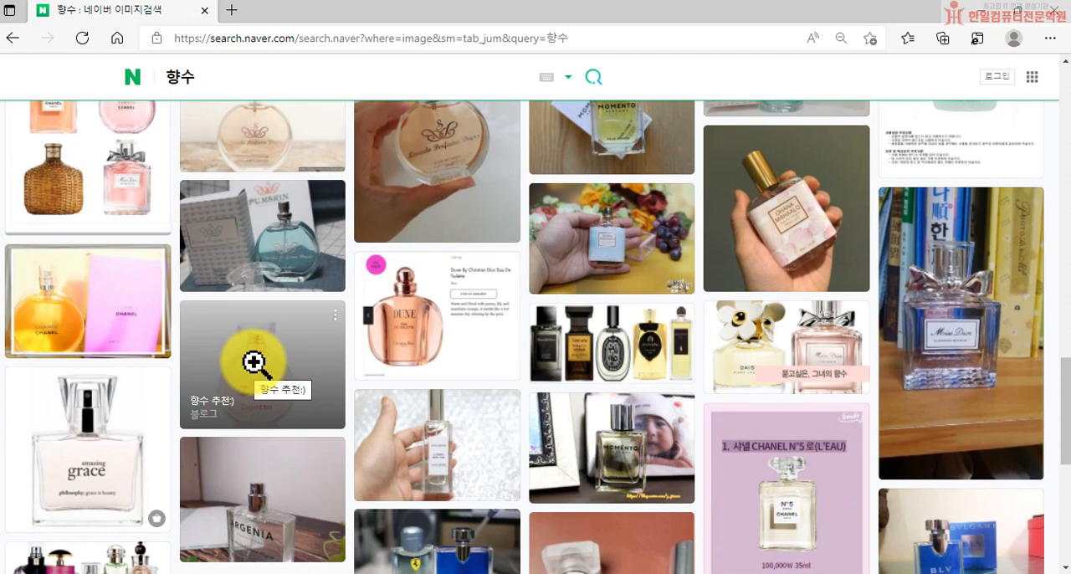
pyautogui.click(254, 363)
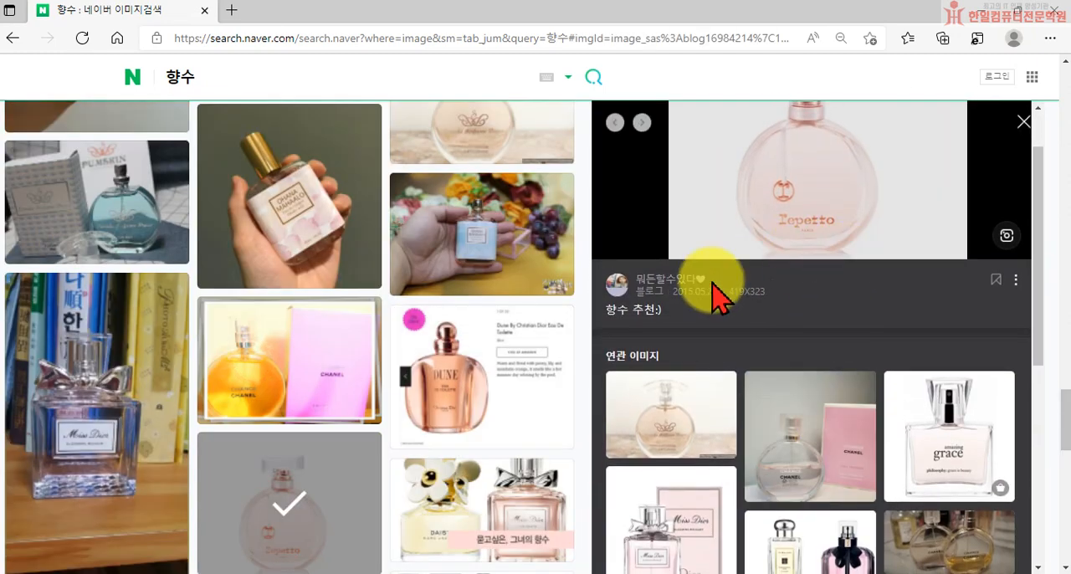
# Step: Examine more perfume photos in the results and the related images below the Repetto preview for suitable product pictures
pyautogui.scroll(-2, 251, 438)
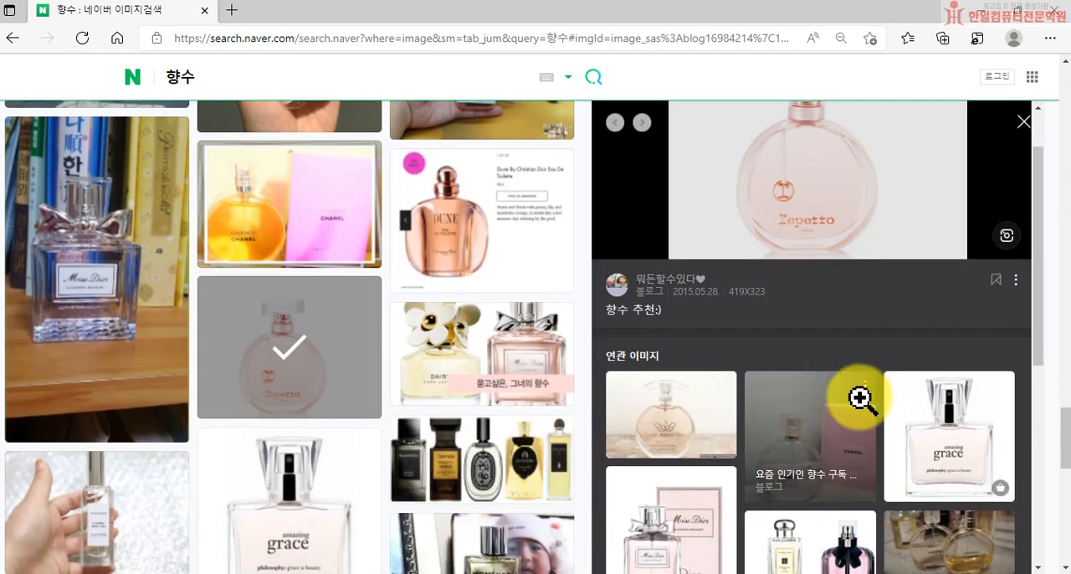
pyautogui.scroll(-2, 853, 394)
pyautogui.scroll(-2, 257, 486)
pyautogui.scroll(-4, 258, 485)
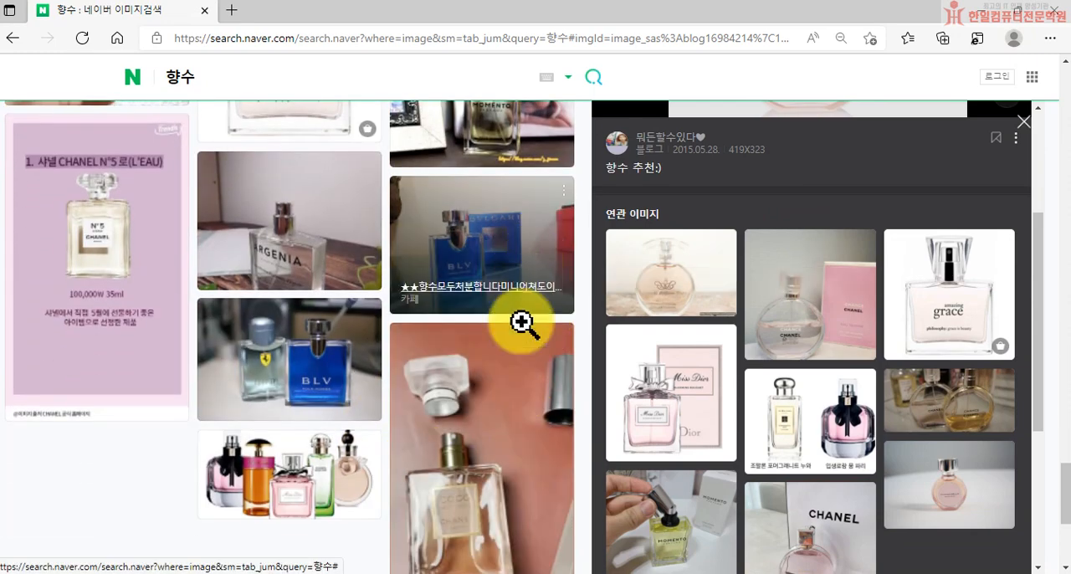
pyautogui.scroll(-2, 498, 435)
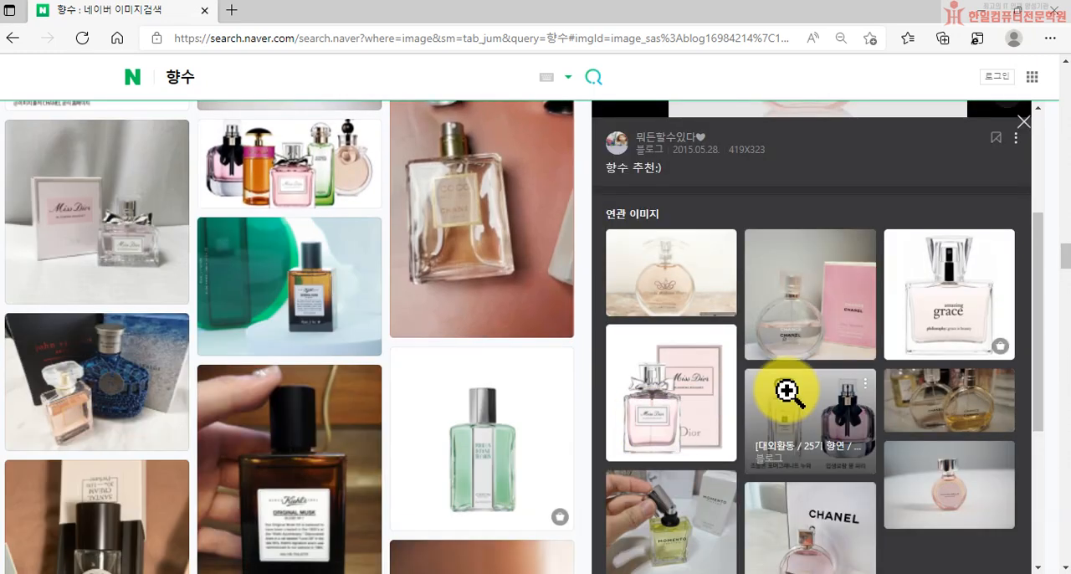
pyautogui.scroll(-3, 669, 414)
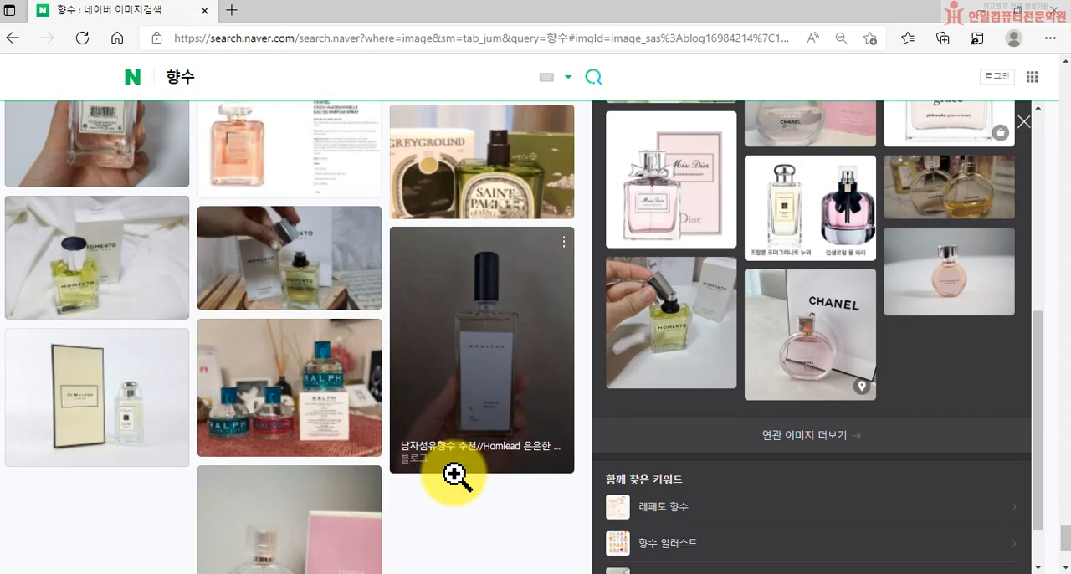
pyautogui.scroll(-3, 456, 477)
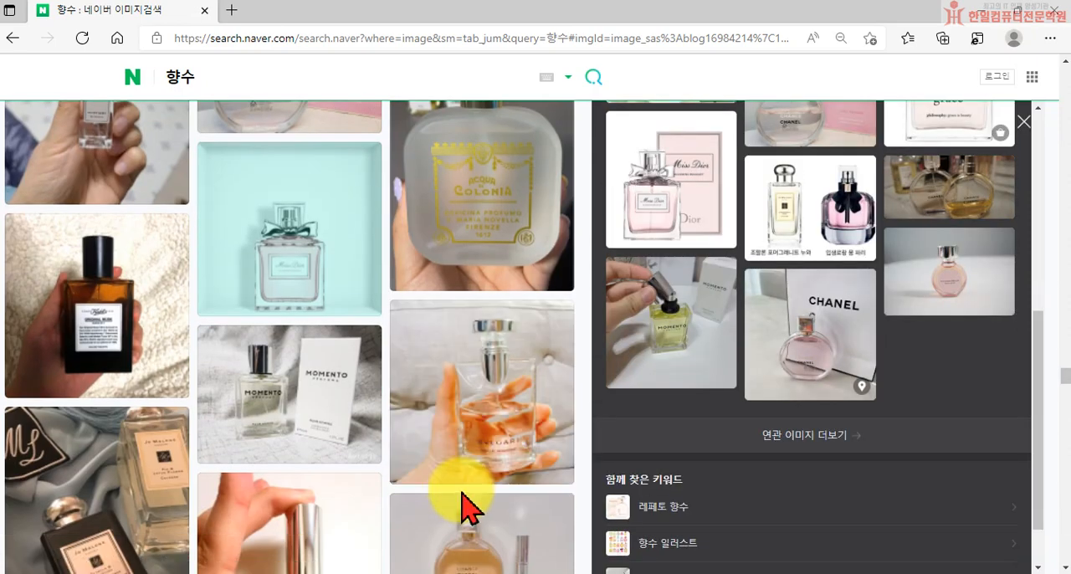
# Step: Return to the first perfume image results and preview the Jo Malone bottle picture with the 19% tag and beach photo
pyautogui.click(715, 498)
pyautogui.scroll(5, 845, 402)
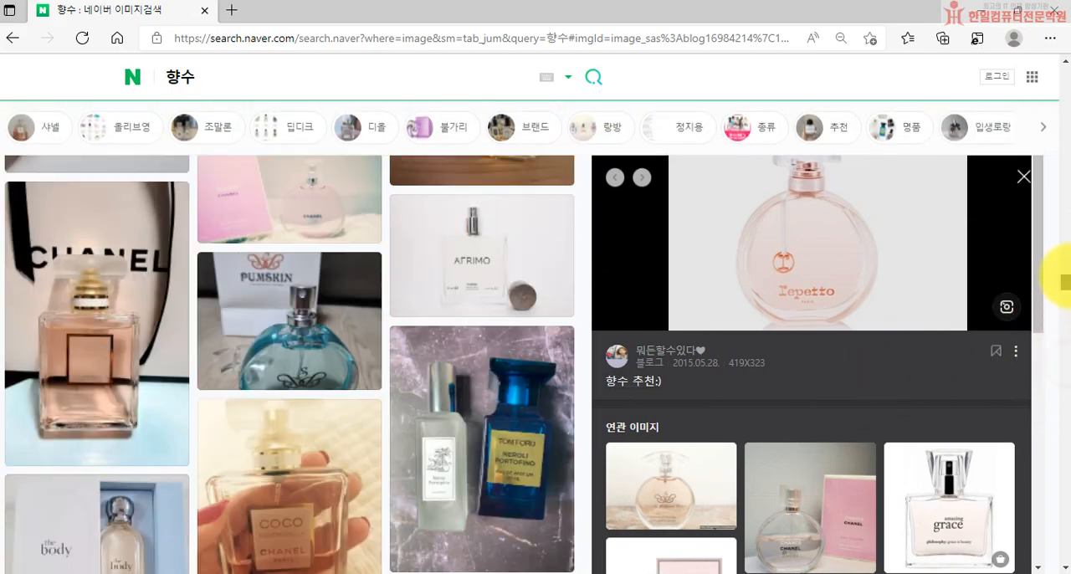
pyautogui.moveTo(1069, 278); pyautogui.dragTo(1059, 164)
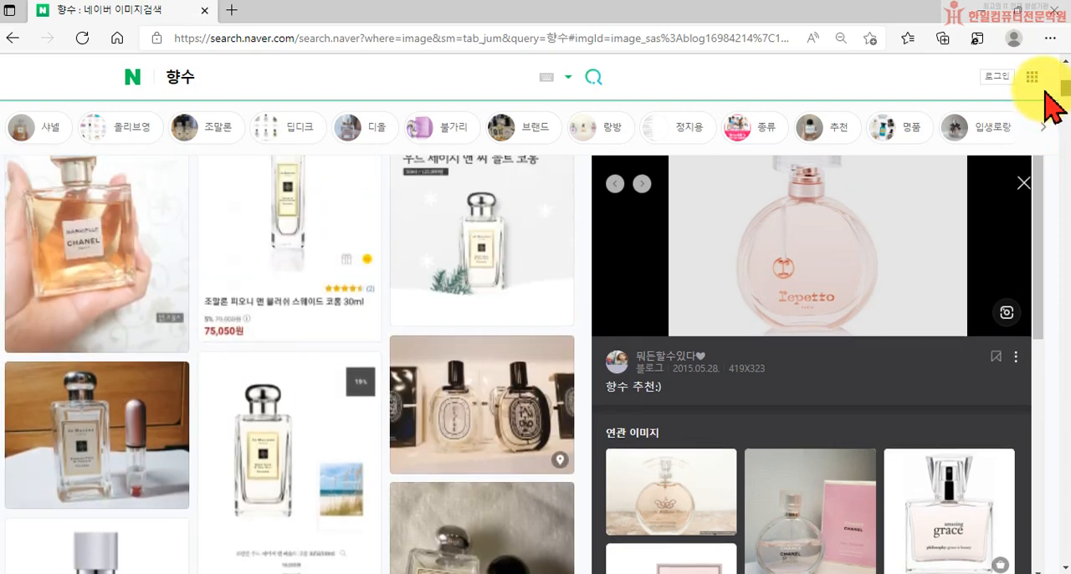
pyautogui.scroll(3, 426, 471)
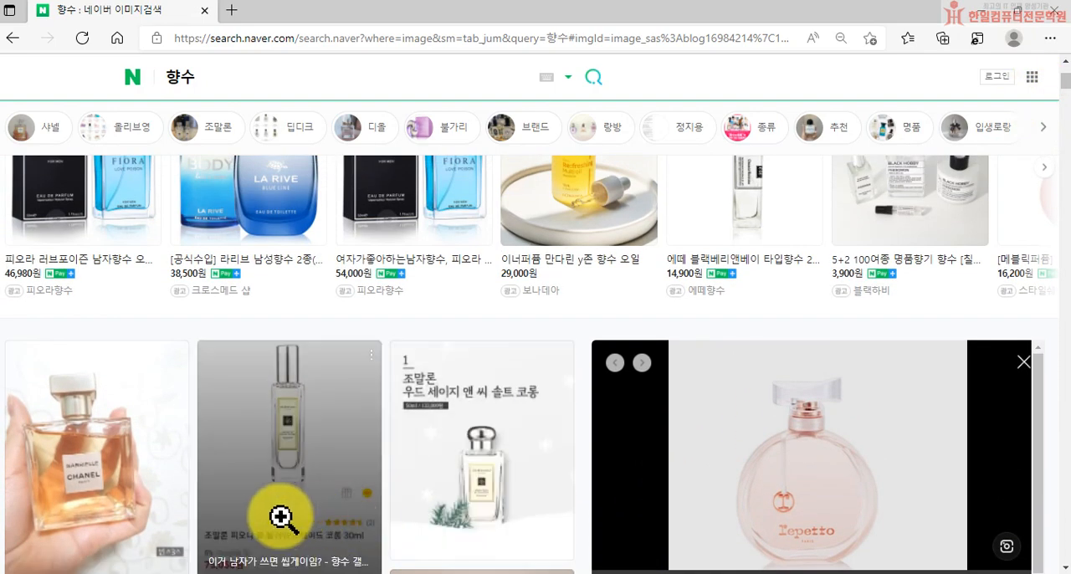
pyautogui.scroll(-3, 363, 552)
pyautogui.scroll(-3, 332, 413)
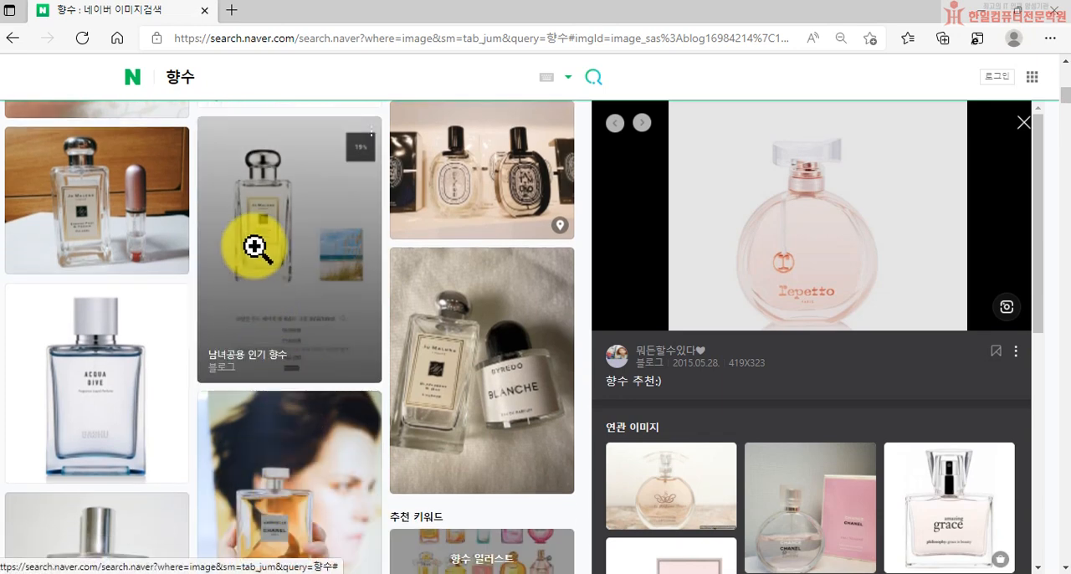
pyautogui.click(256, 248)
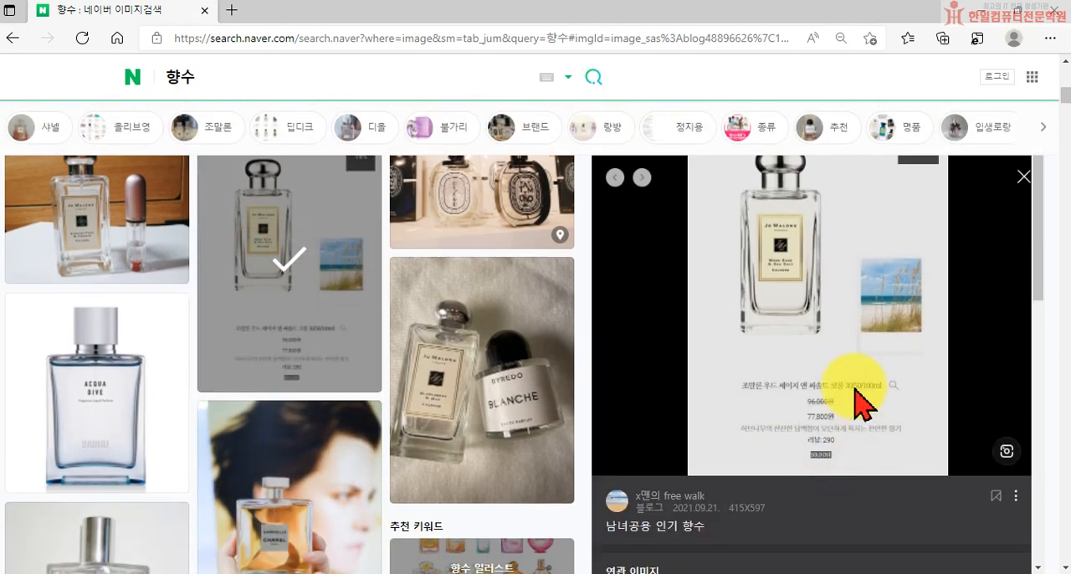
# Step: Check the Jo Malone picture and its related images, and preview the photo of the Jo Malone bottle beside a pink refillable atomizer
pyautogui.scroll(2, 845, 351)
pyautogui.scroll(3, 903, 318)
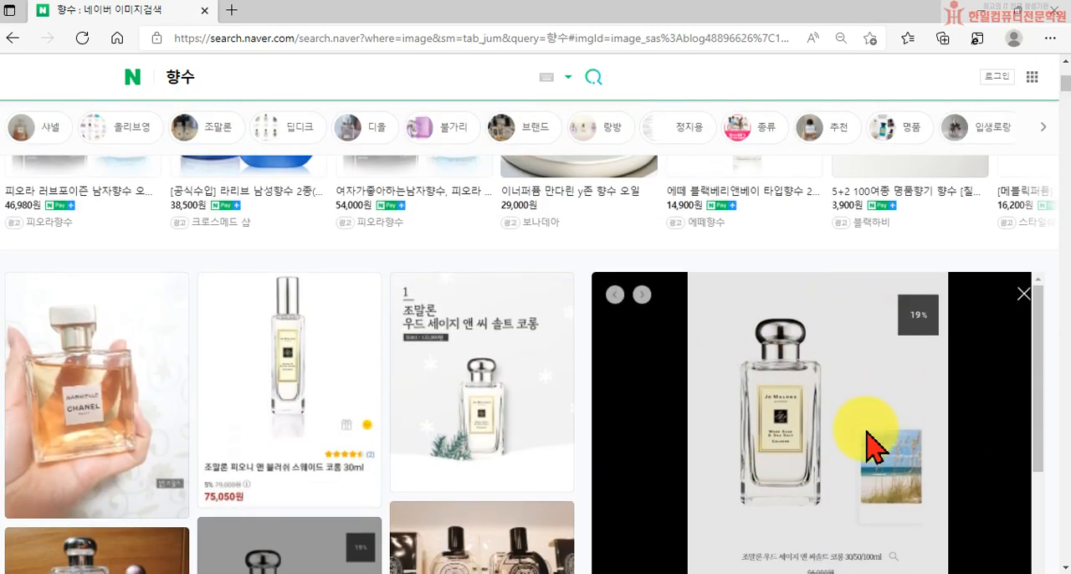
pyautogui.scroll(-6, 815, 477)
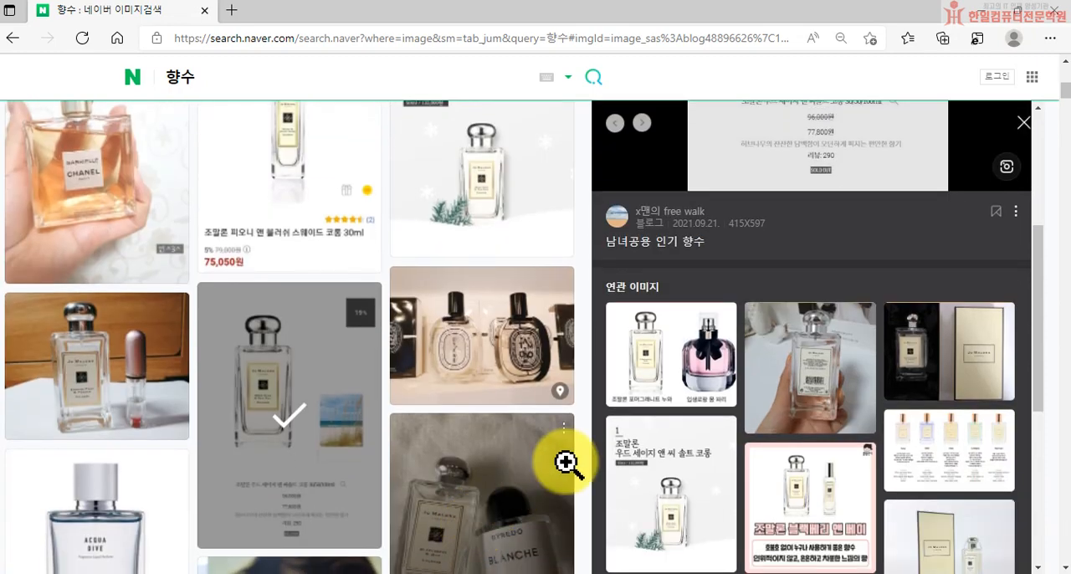
pyautogui.scroll(-2, 719, 452)
pyautogui.scroll(-2, 728, 461)
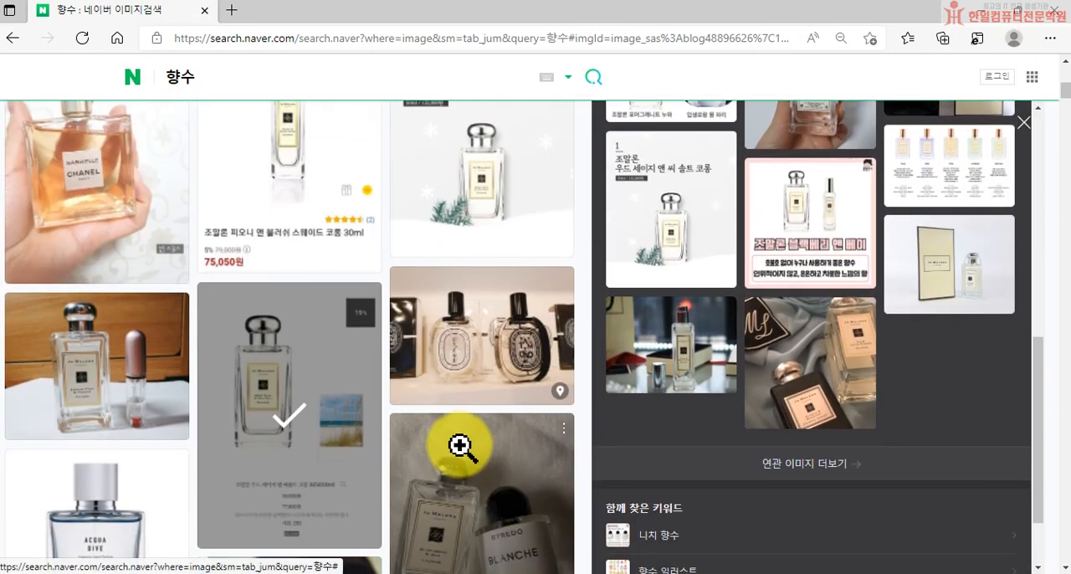
pyautogui.scroll(-1, 70, 457)
pyautogui.scroll(-2, 69, 457)
pyautogui.scroll(2, 125, 395)
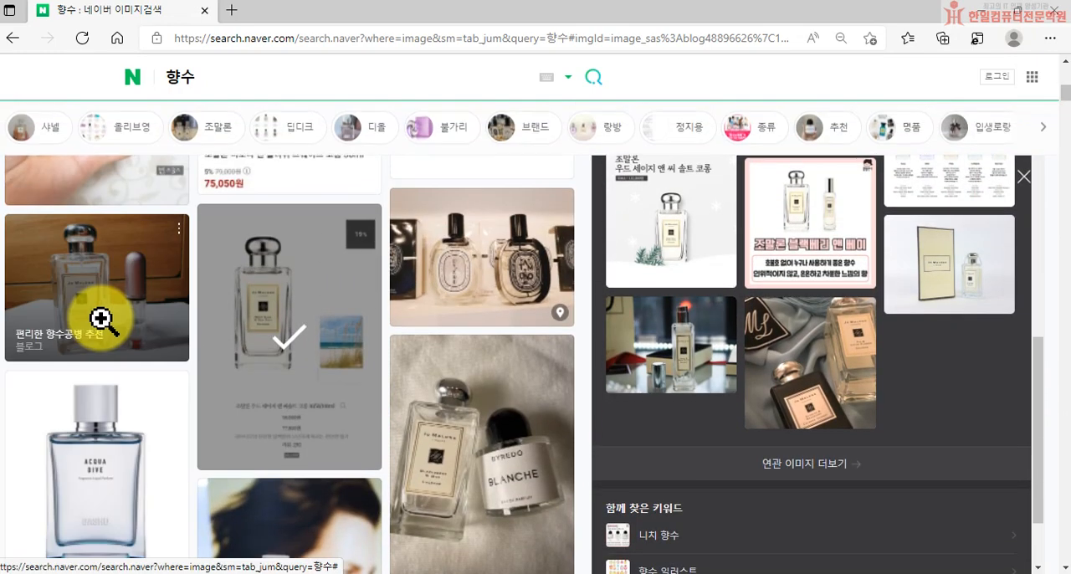
pyautogui.click(61, 297)
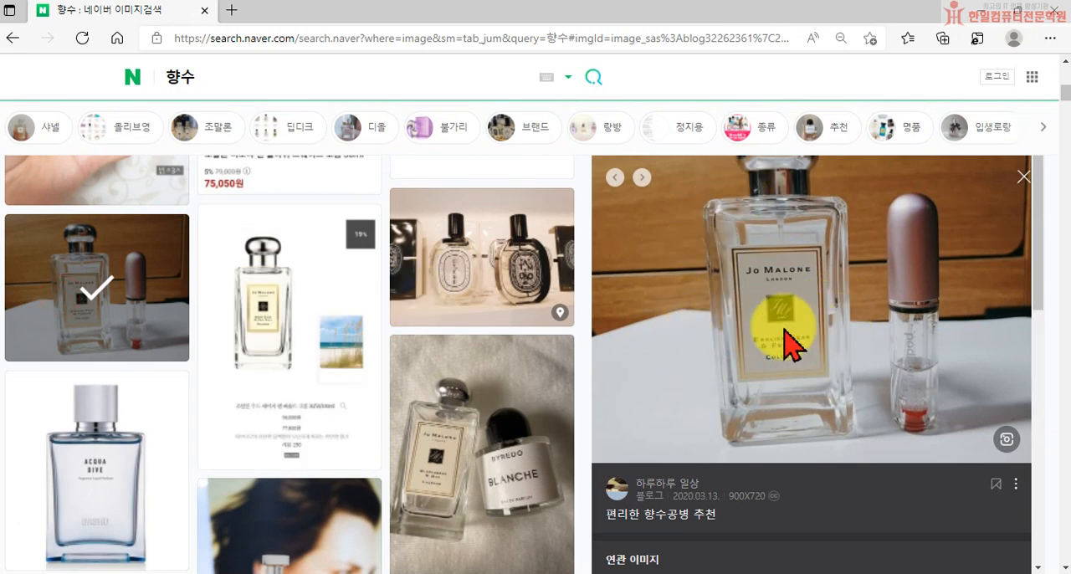
# Step: Look further through the perfume results and preview the "정품 향수 랜덤박스 (한정판매) EVENT" image with four bottles
pyautogui.scroll(1, 761, 241)
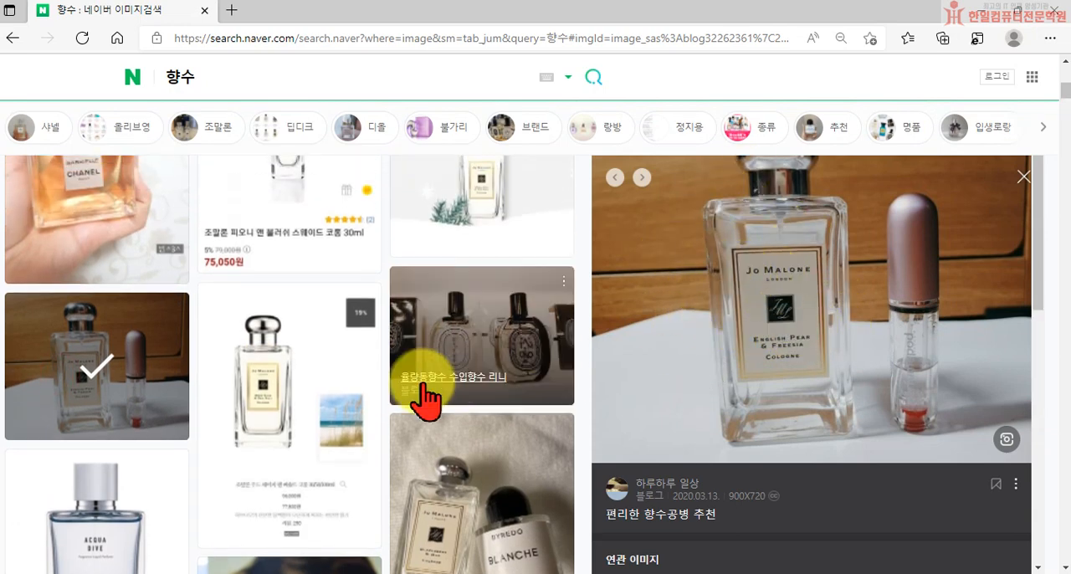
pyautogui.scroll(-1, 260, 435)
pyautogui.scroll(-3, 260, 435)
pyautogui.scroll(-3, 363, 450)
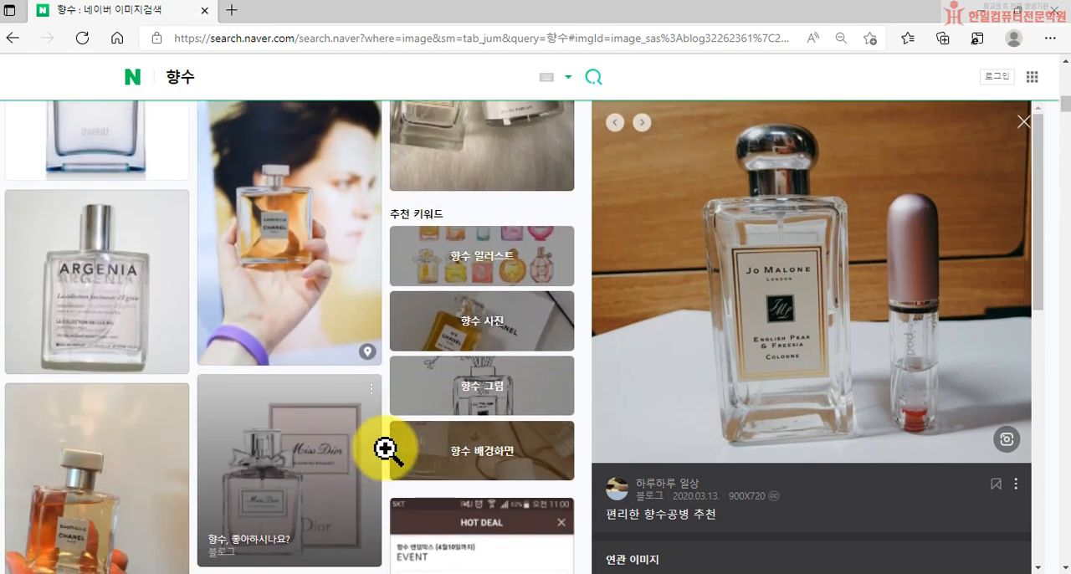
pyautogui.scroll(-10, 306, 335)
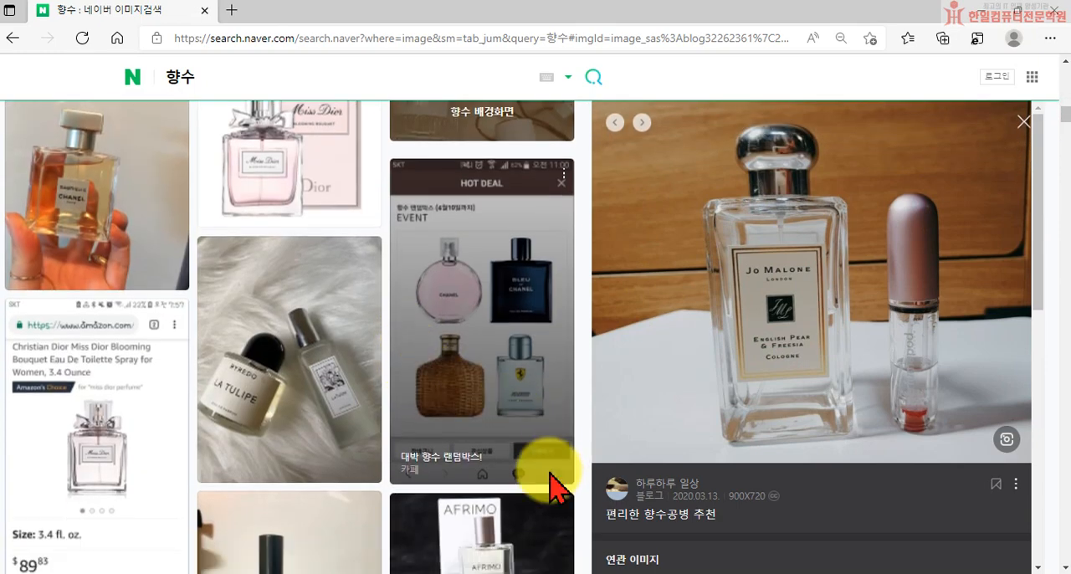
pyautogui.scroll(-4, 318, 502)
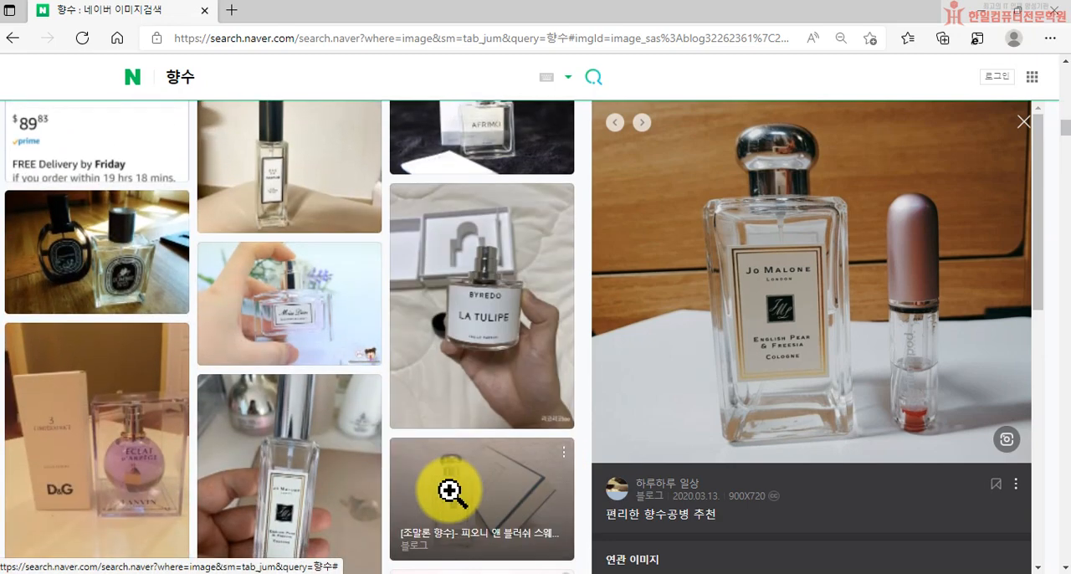
pyautogui.scroll(-5, 419, 468)
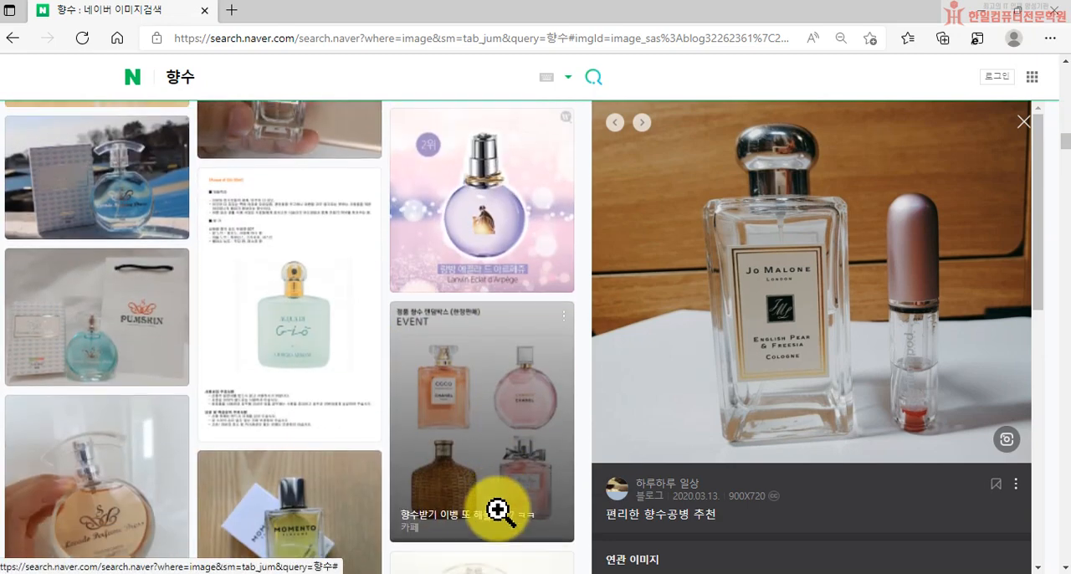
pyautogui.click(507, 446)
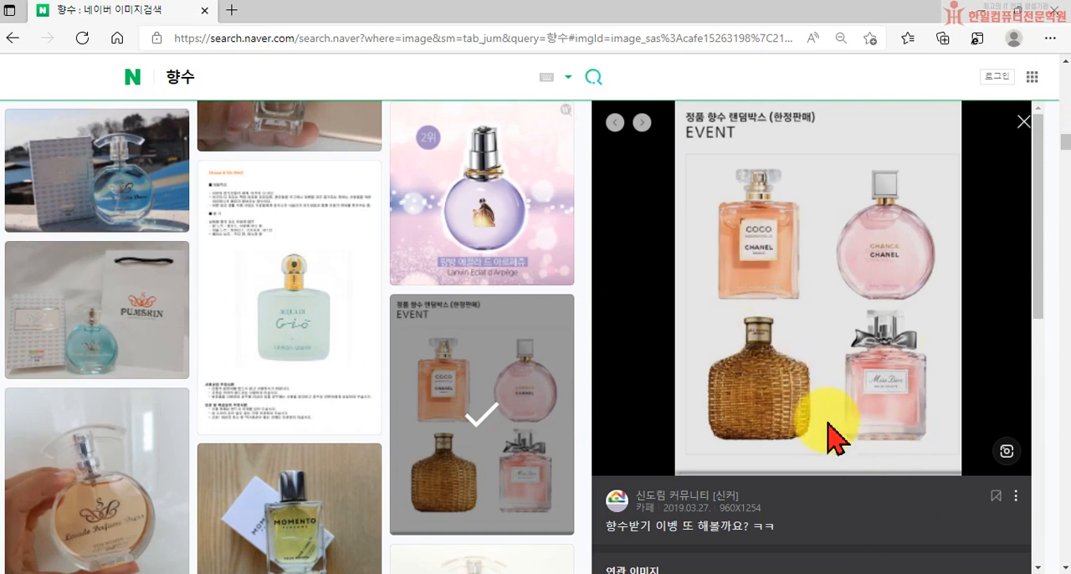
# Step: Find the pink Repetto bottle further down the results and open its preview again
pyautogui.scroll(-3, 232, 401)
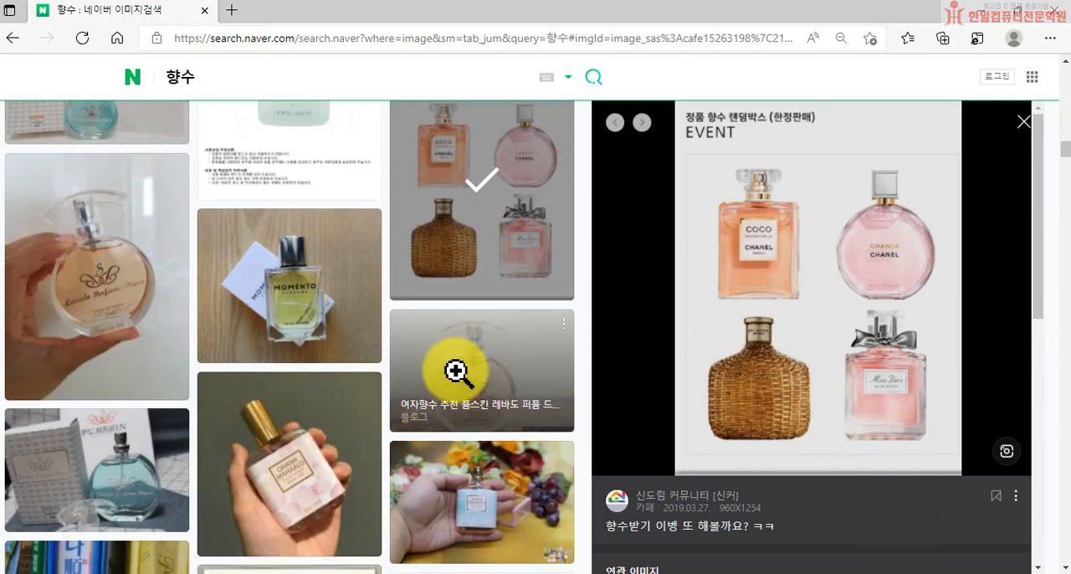
pyautogui.scroll(-5, 456, 372)
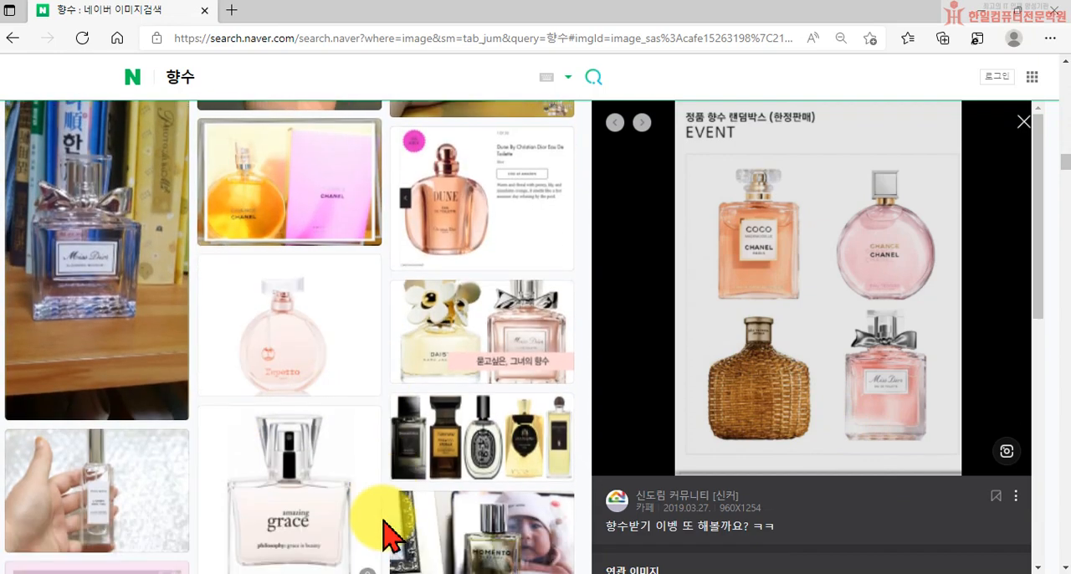
pyautogui.click(335, 327)
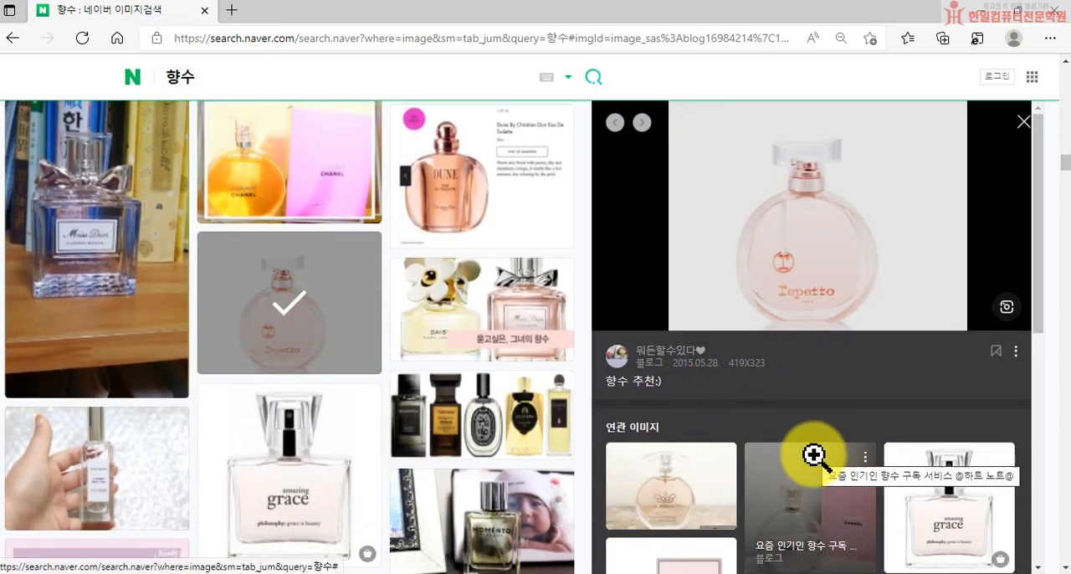
# Step: Preview the "amazing grace" perfume bottle picture, look over its related images, and copy the previewed image
pyautogui.scroll(-1, 500, 450)
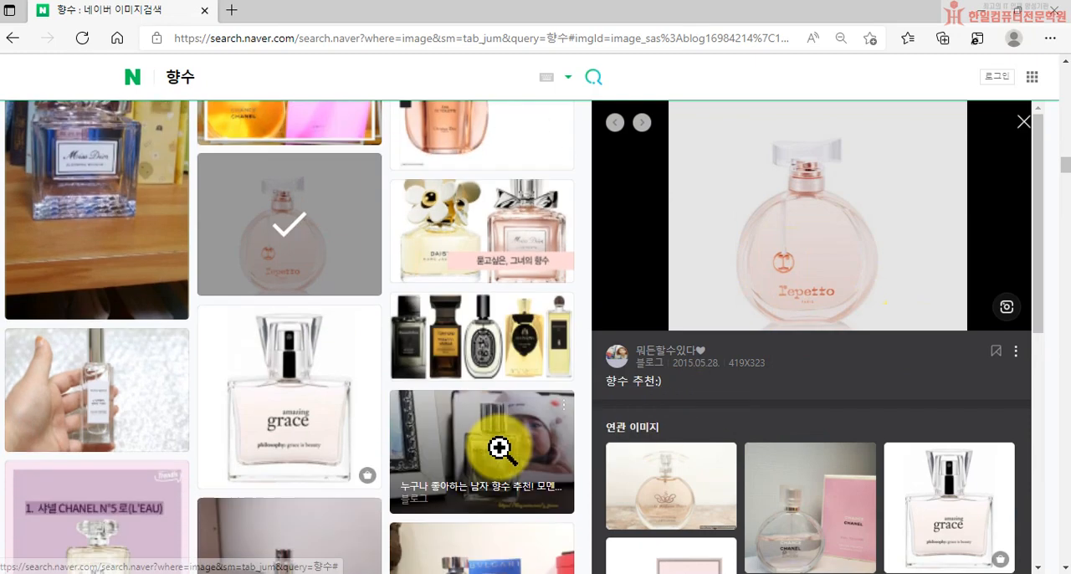
pyautogui.click(346, 404)
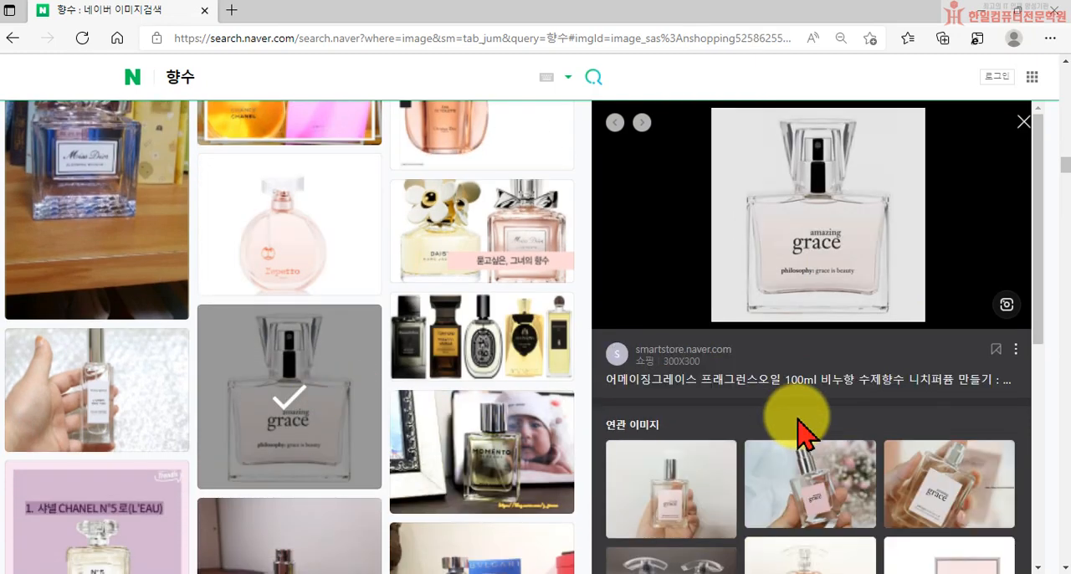
pyautogui.scroll(-3, 803, 422)
pyautogui.scroll(3, 812, 426)
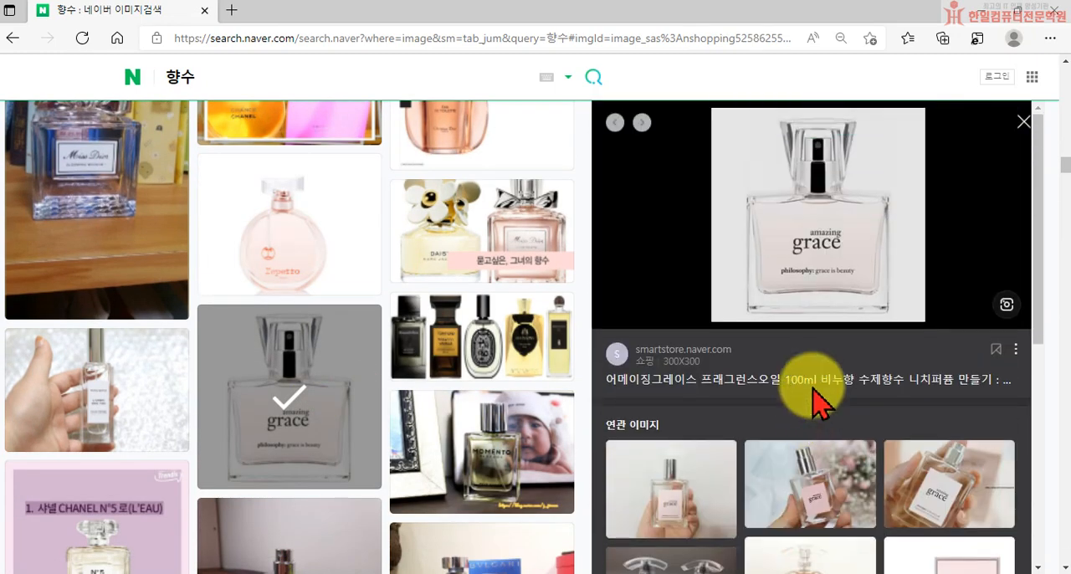
pyautogui.rightClick(810, 242)
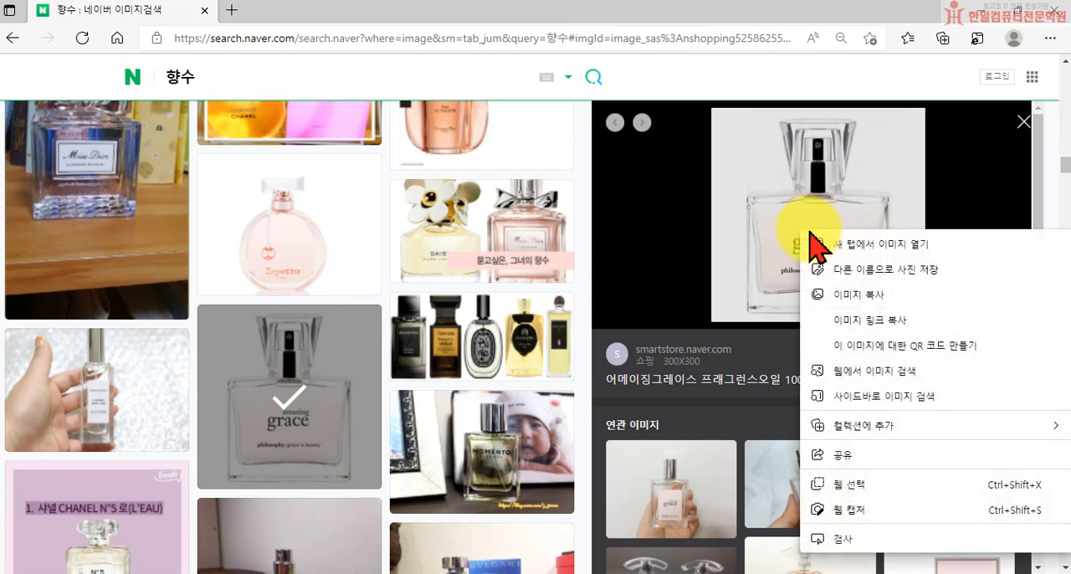
pyautogui.click(840, 308)
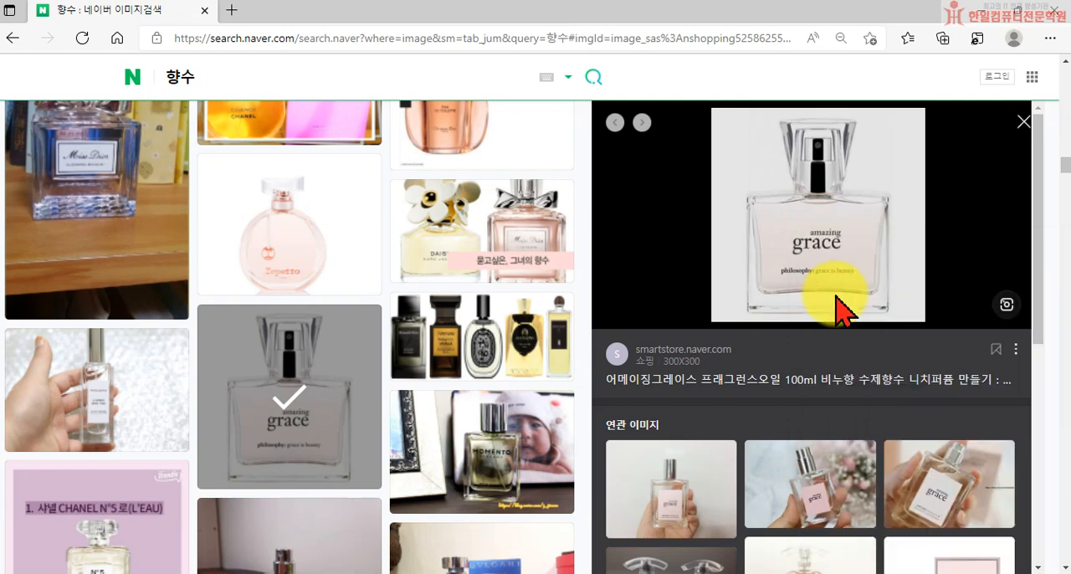
# Step: Switch to Photoshop, create a 300 x 300 px, 72 ppi document from the clipboard preset, and paste the copied bottle image
pyautogui.click(975, 10)
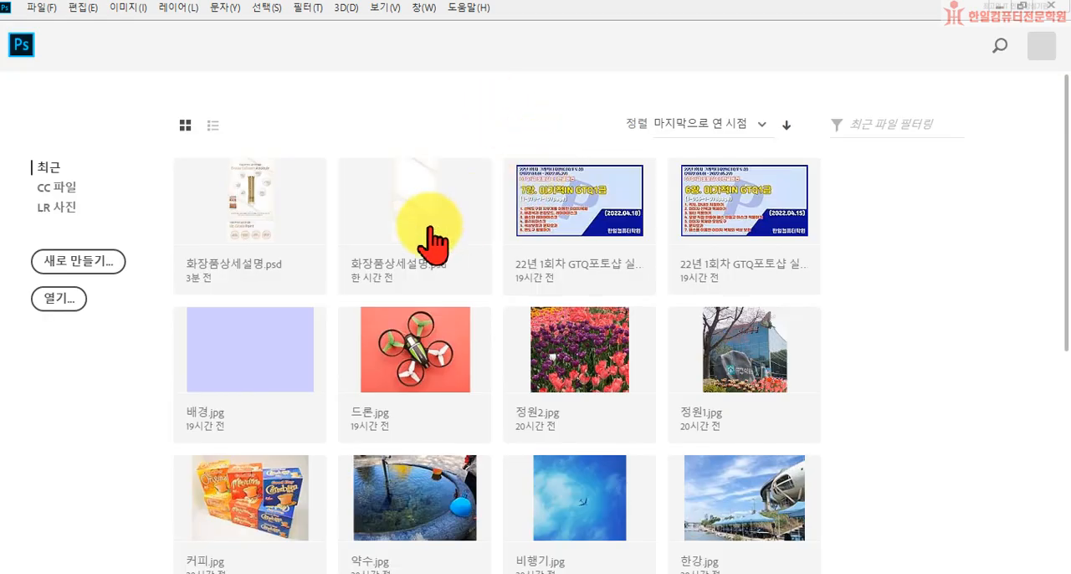
pyautogui.click(78, 264)
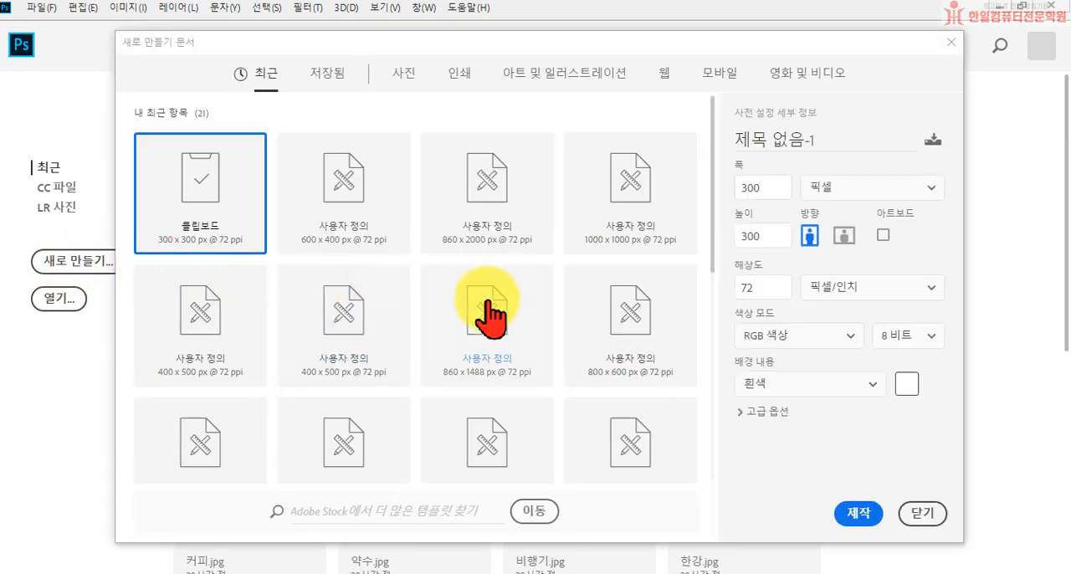
pyautogui.click(861, 515)
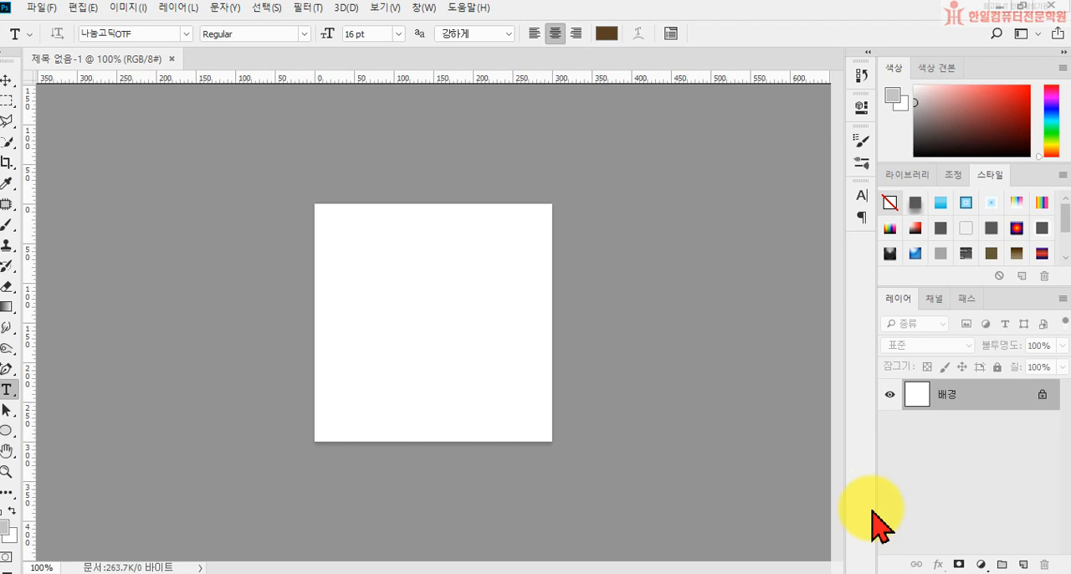
pyautogui.hotkey('ctrl', 'v')
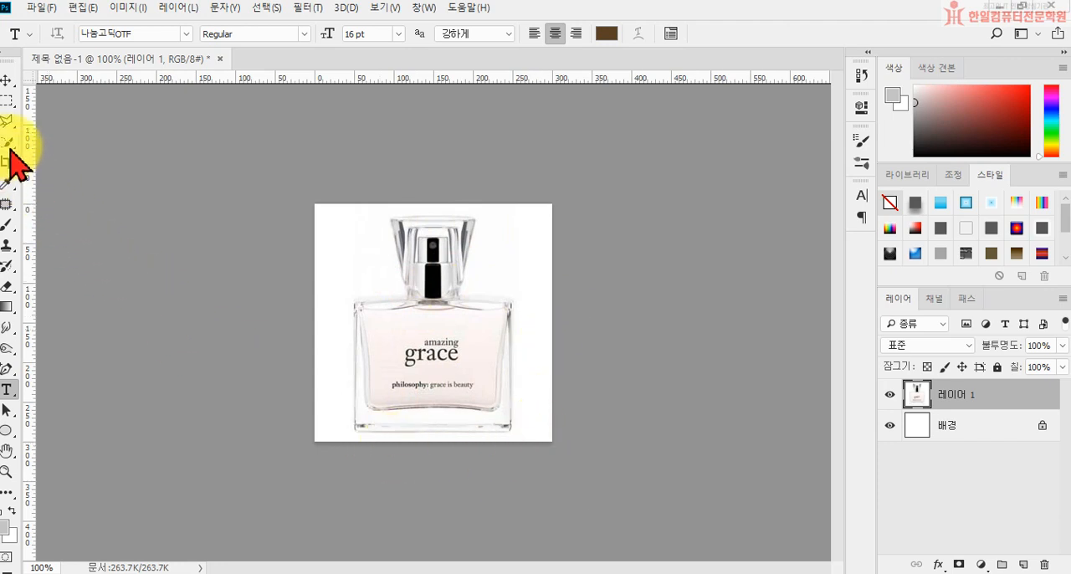
# Step: Start a Pen tool outline in Path (패스) mode with an anchor at the bottle's lower-left corner
pyautogui.rightClick(7, 369)
pyautogui.click(51, 369)
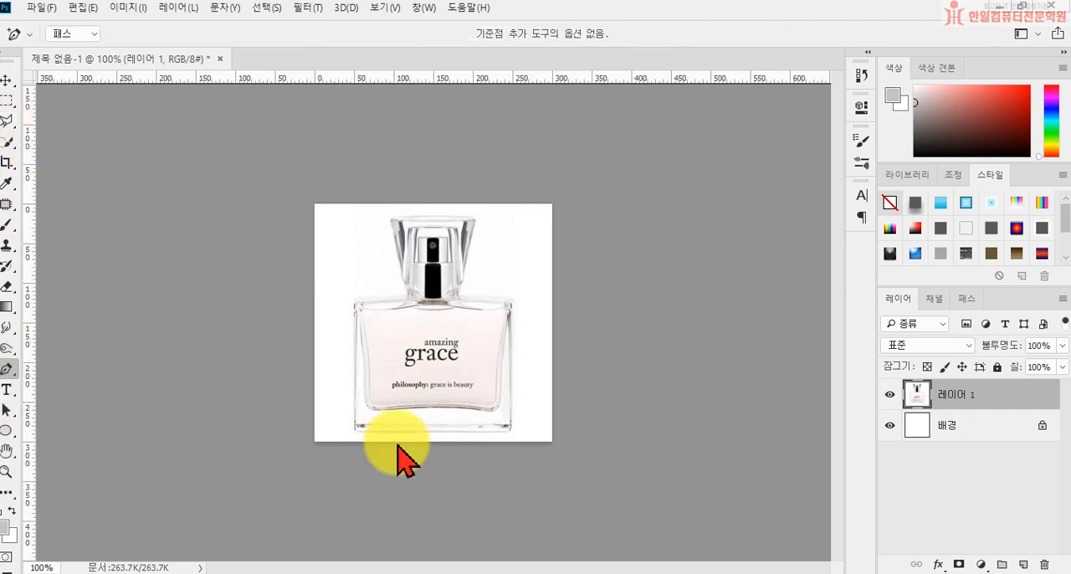
pyautogui.click(80, 35)
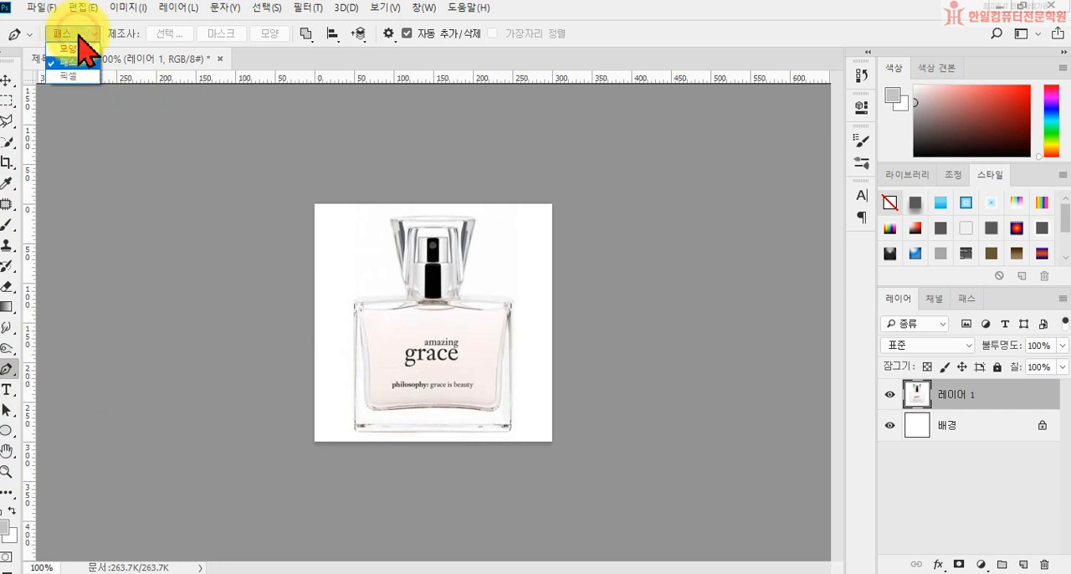
pyautogui.click(85, 61)
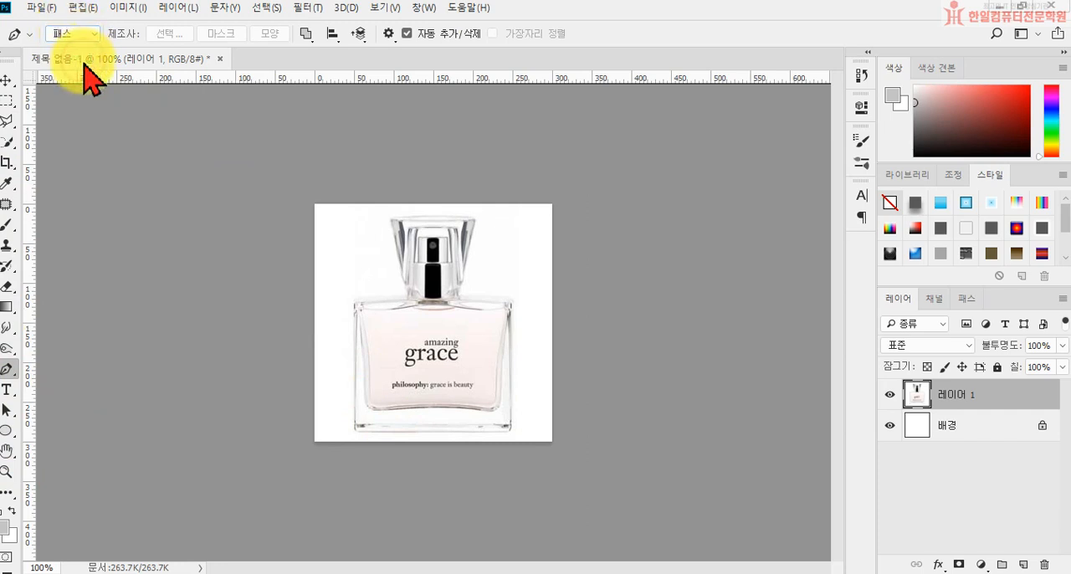
pyautogui.click(354, 431)
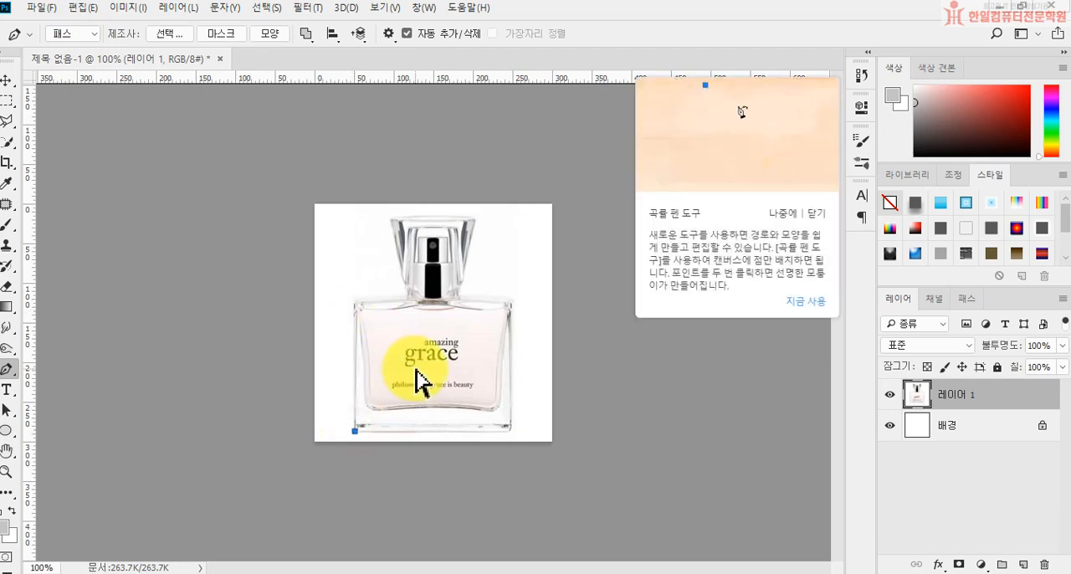
pyautogui.hotkey('ctrl', '+')
pyautogui.hotkey('ctrl', '+')
pyautogui.moveTo(332, 440); pyautogui.dragTo(418, 284)
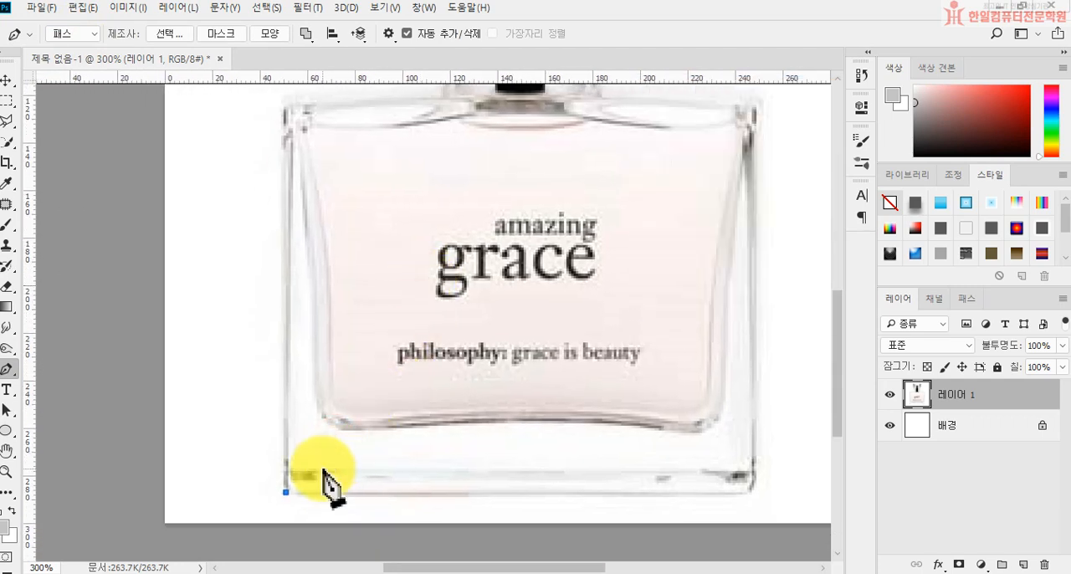
pyautogui.click(284, 357)
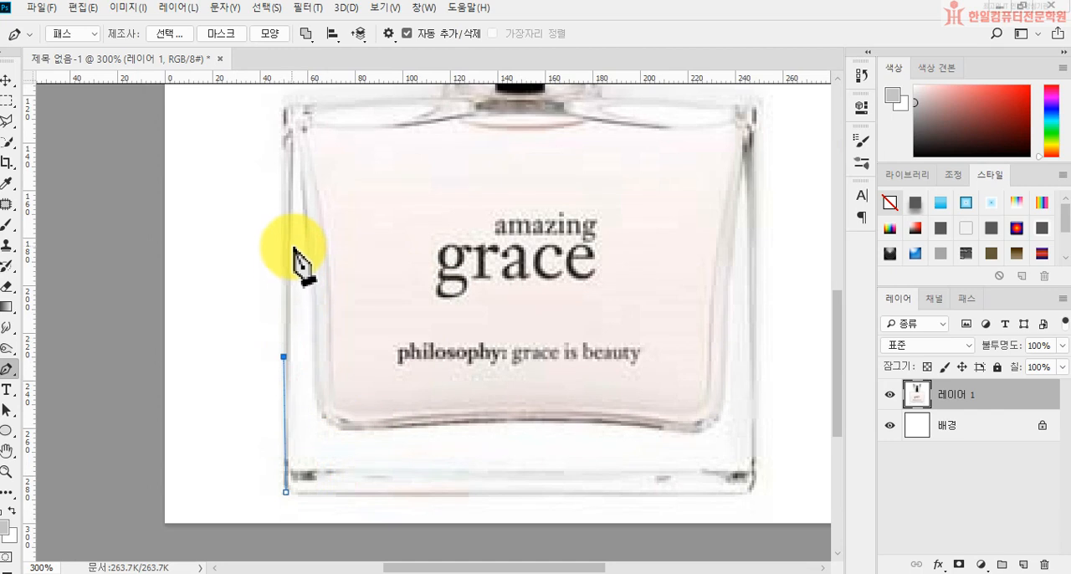
pyautogui.press('Delete')
pyautogui.press('Delete')
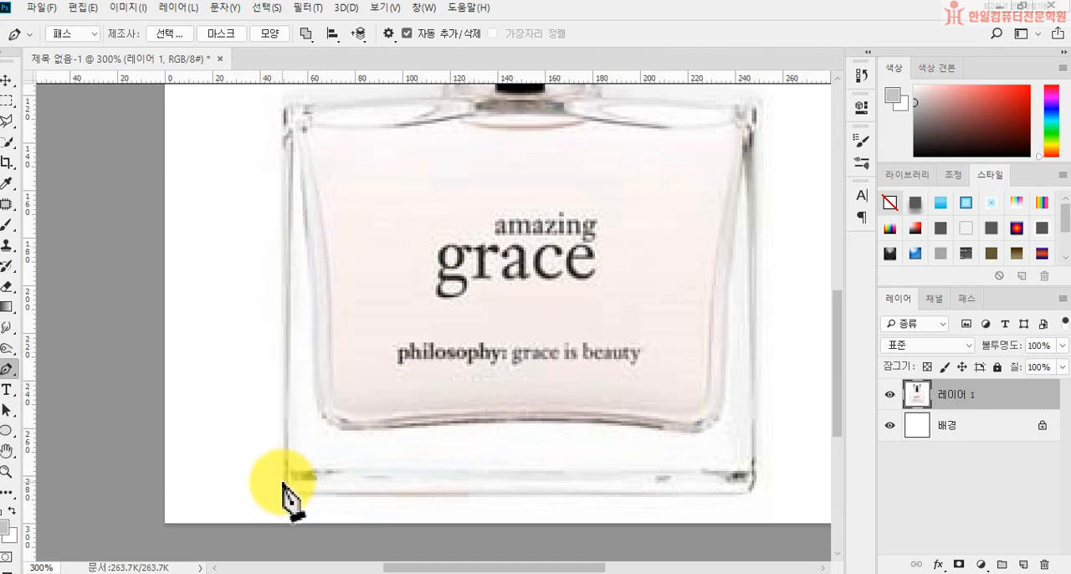
# Step: Trace the path up the bottle's left side, around the rounded shoulder corner and across to the cap's lower-left base
pyautogui.click(284, 480)
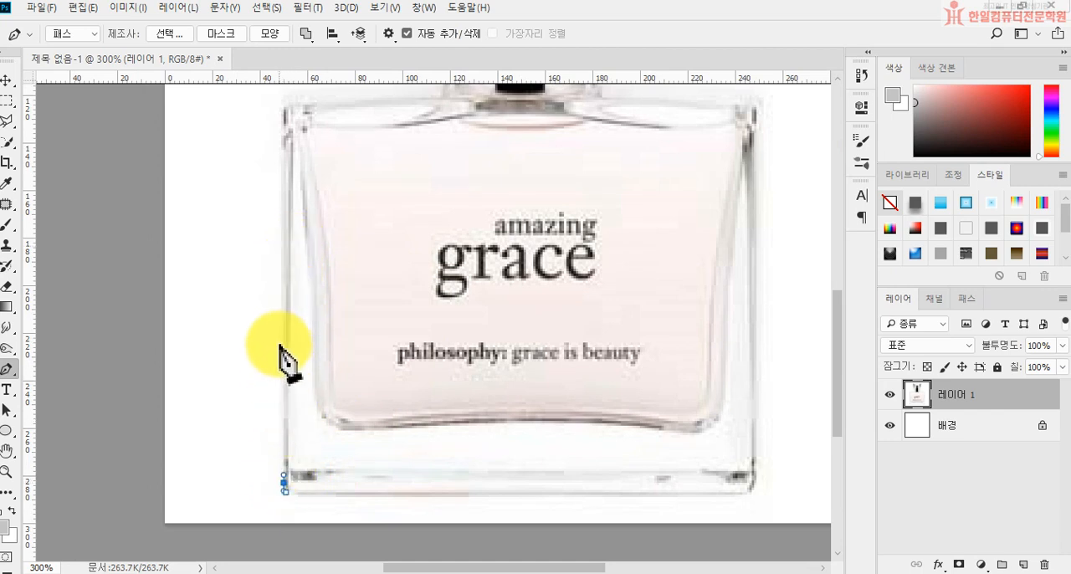
pyautogui.click(283, 110)
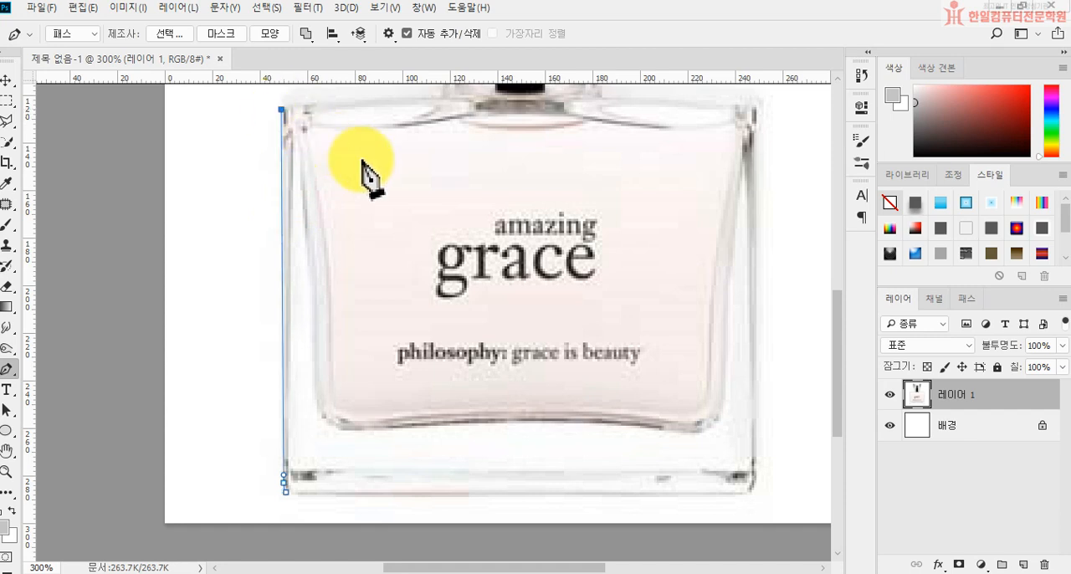
pyautogui.moveTo(397, 206); pyautogui.dragTo(397, 385)
pyautogui.click(290, 272)
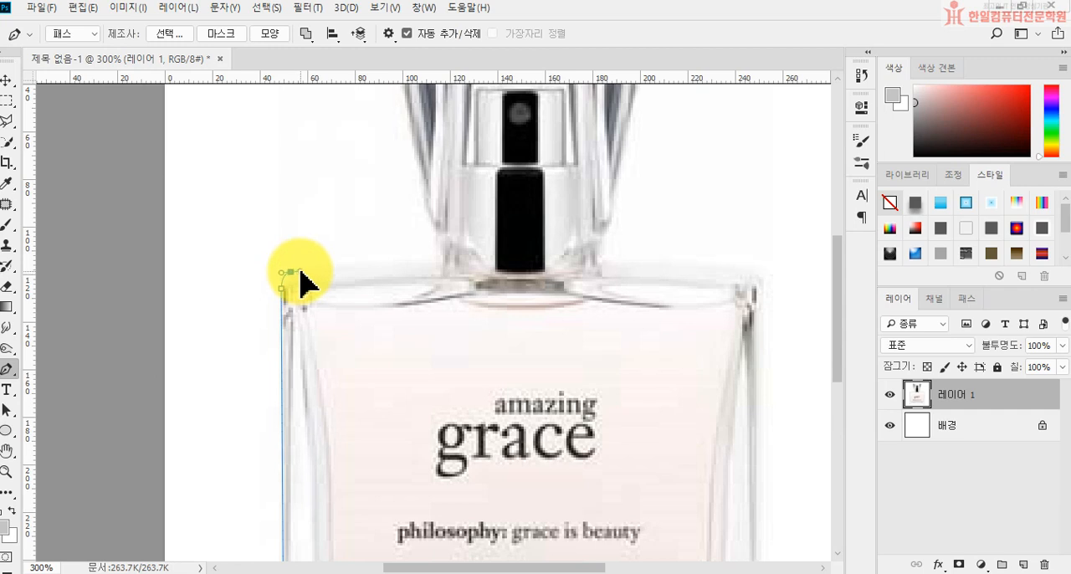
pyautogui.click(437, 259)
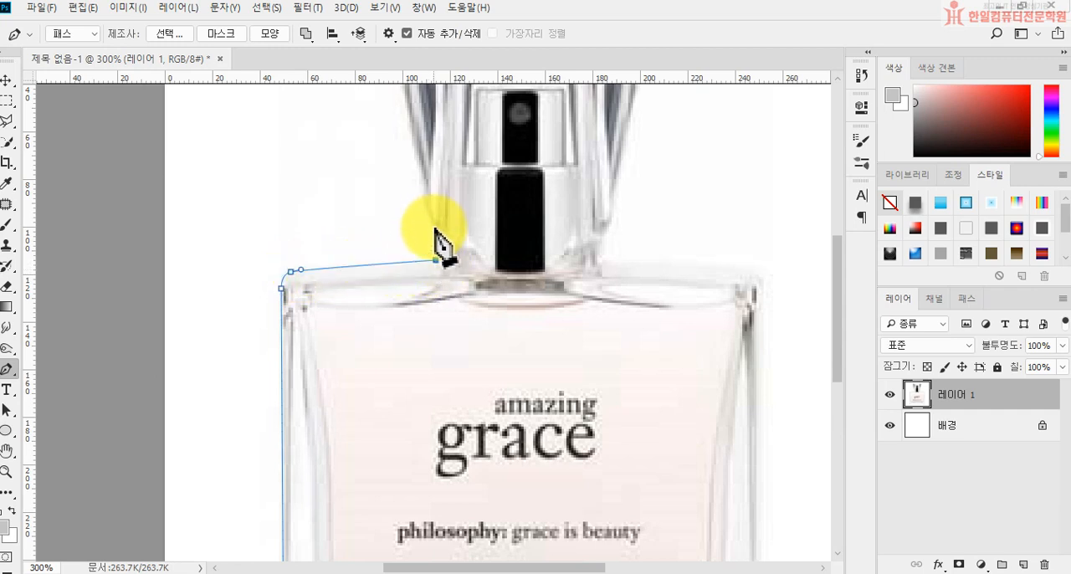
pyautogui.hotkey('ctrl', 'z')
pyautogui.moveTo(438, 254); pyautogui.dragTo(436, 237)
pyautogui.click(435, 232)
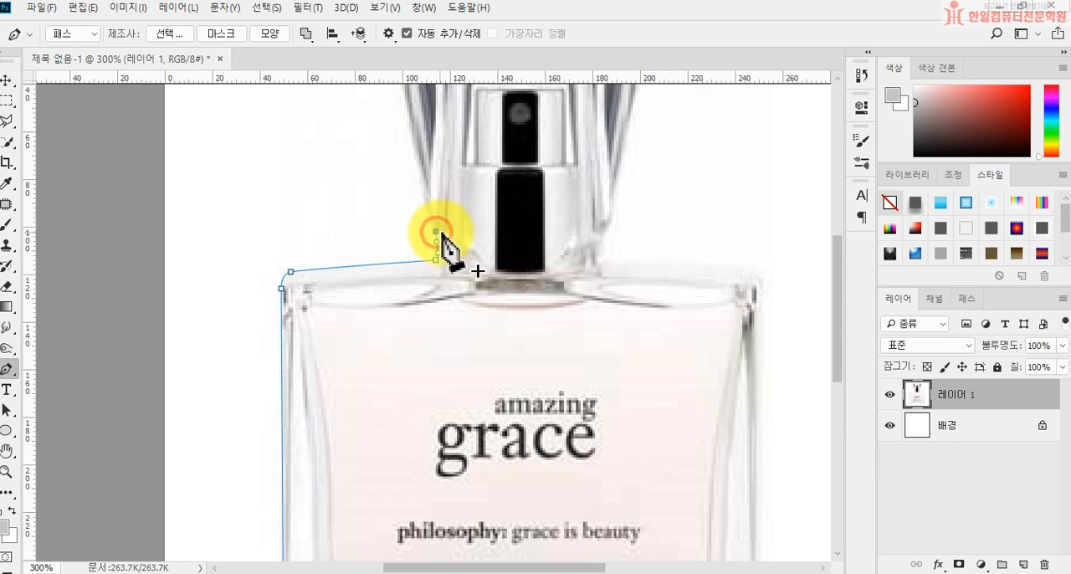
# Step: Extend the path up the cap's slanted left side and round its upper-left corner
pyautogui.moveTo(473, 243); pyautogui.dragTo(478, 297)
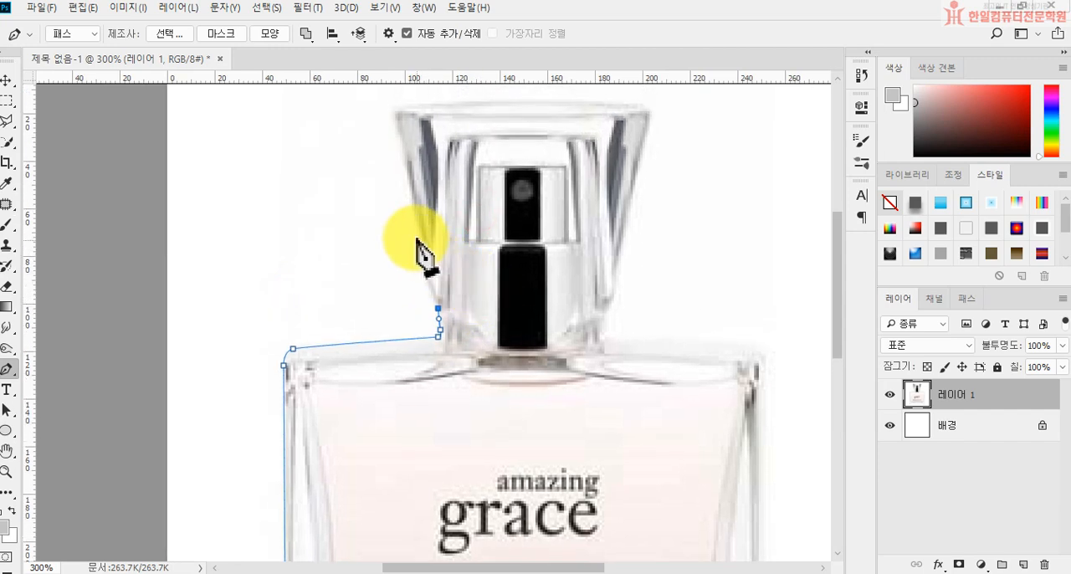
pyautogui.click(393, 126)
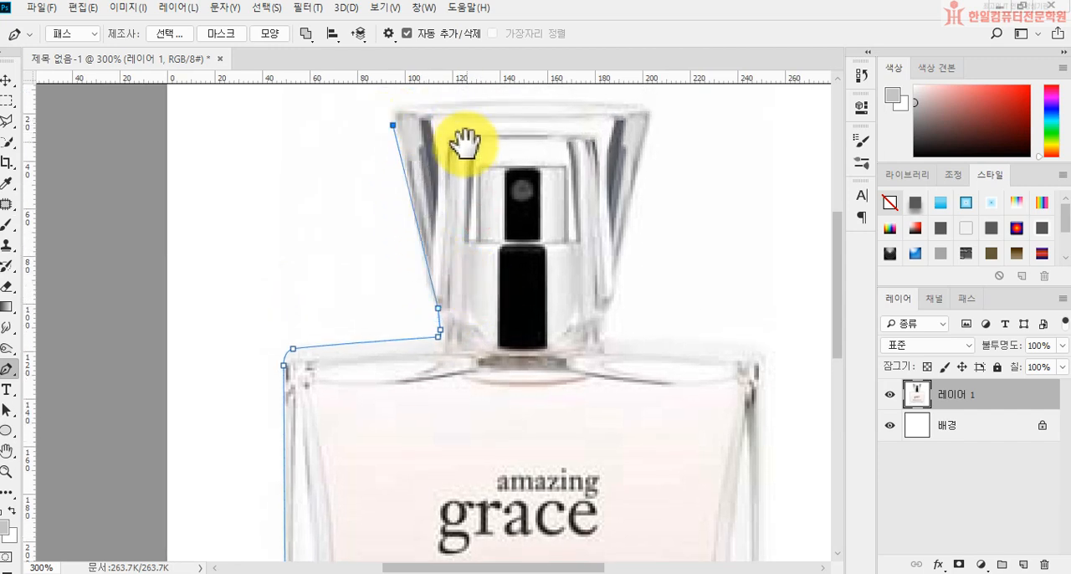
pyautogui.moveTo(461, 140); pyautogui.dragTo(471, 224)
pyautogui.click(407, 174)
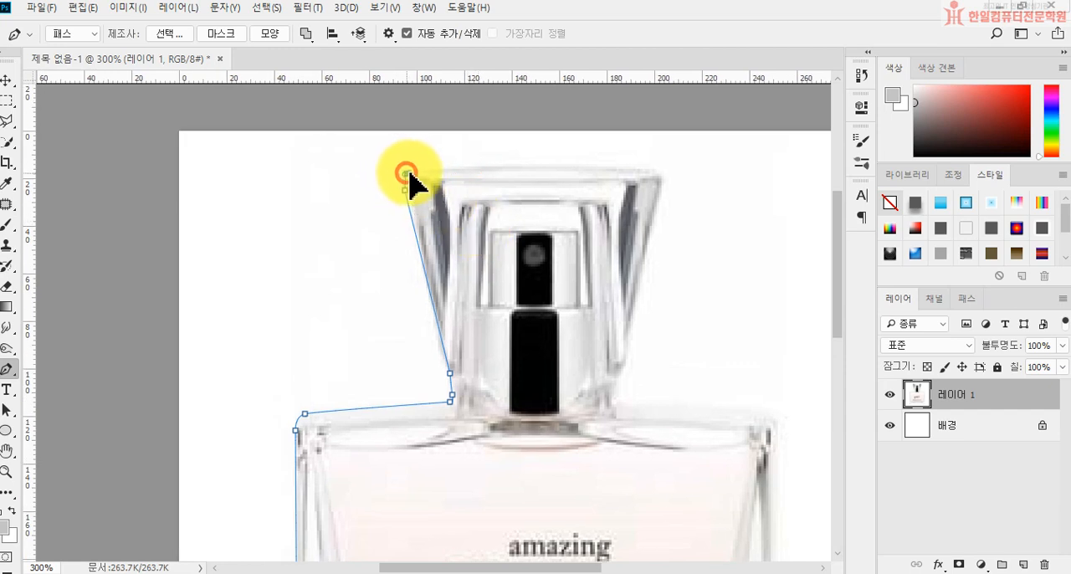
# Step: Trace a gentle curve along the cap's top edge through its midpoint and around the upper-right corner
pyautogui.click(452, 167)
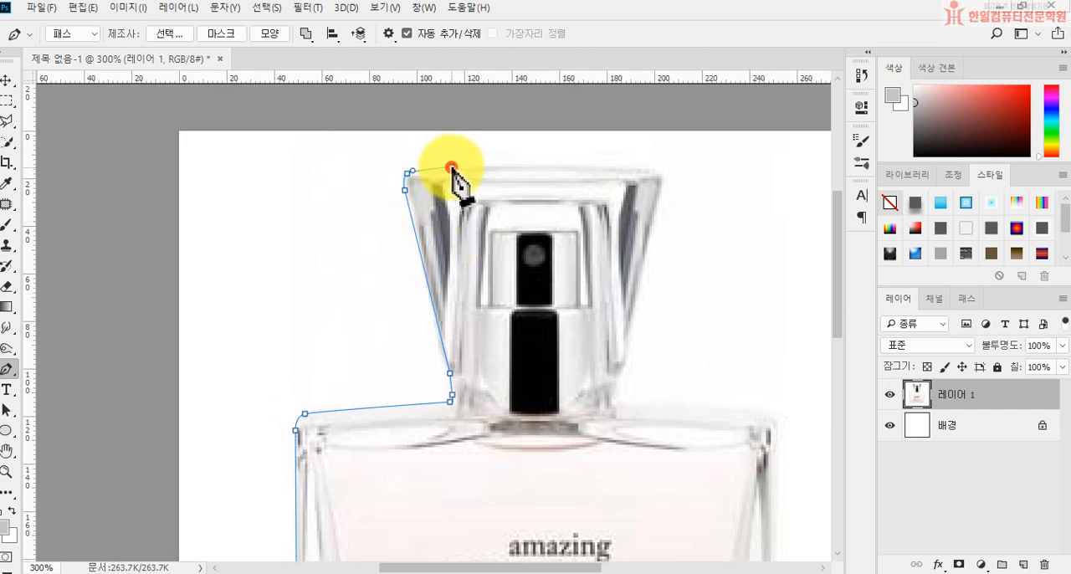
pyautogui.hotkey('ctrl', 'z')
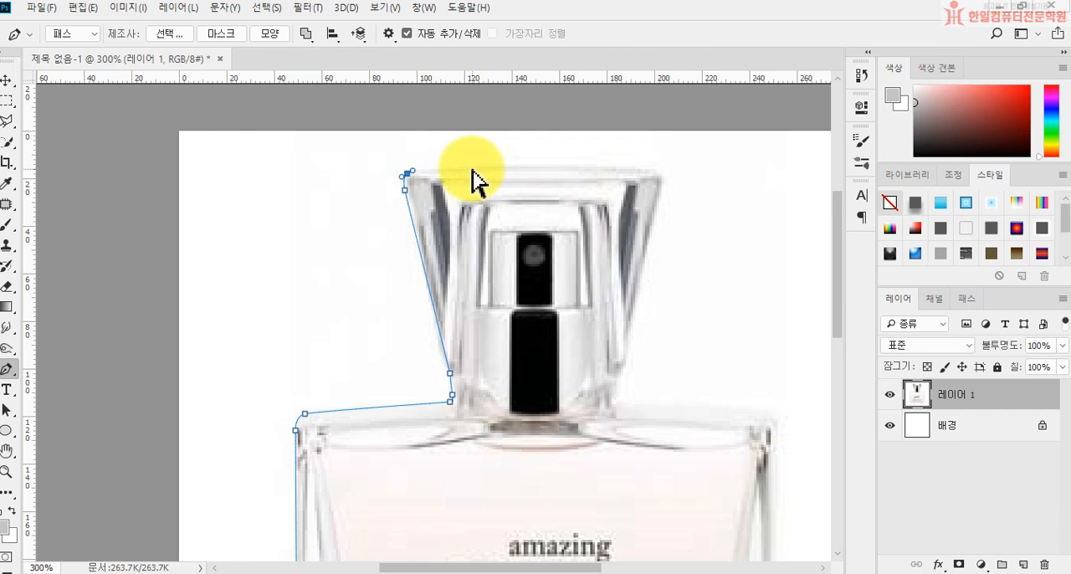
pyautogui.moveTo(530, 158); pyautogui.dragTo(628, 169)
pyautogui.hotkey('ctrl', 'z')
pyautogui.click(529, 166)
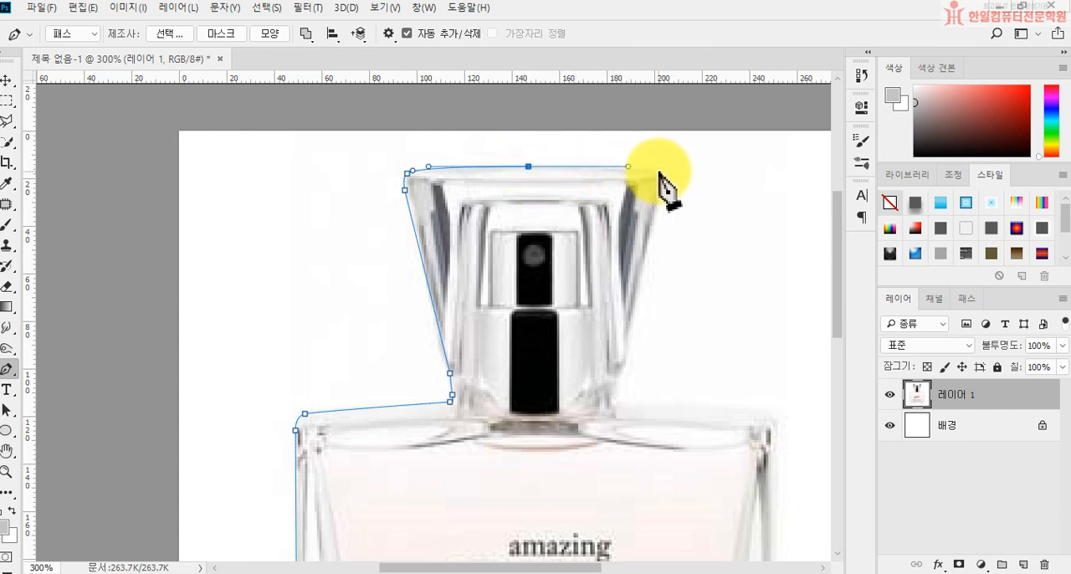
pyautogui.click(656, 168)
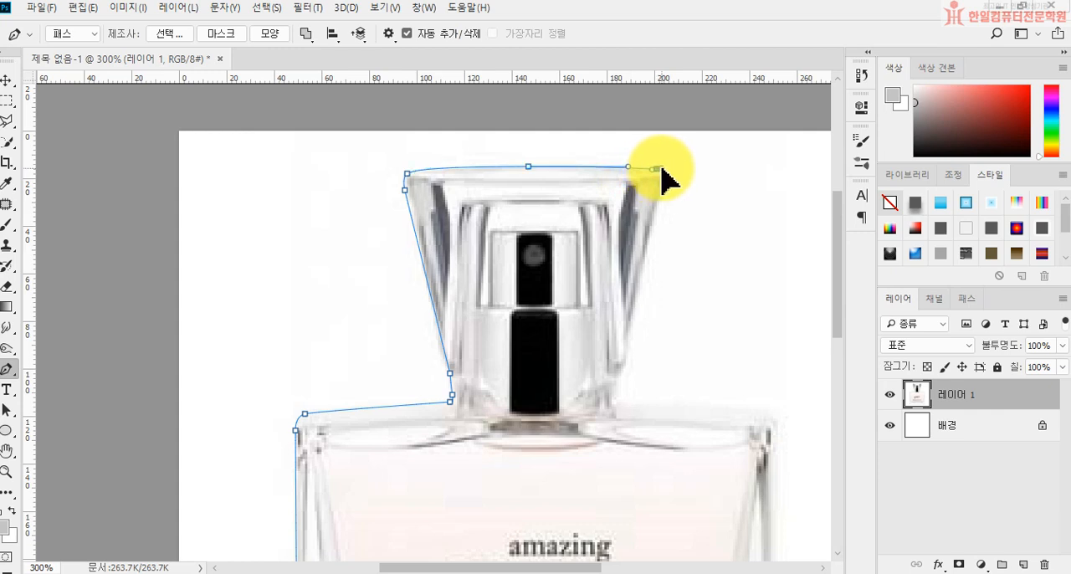
pyautogui.moveTo(662, 172); pyautogui.dragTo(663, 189)
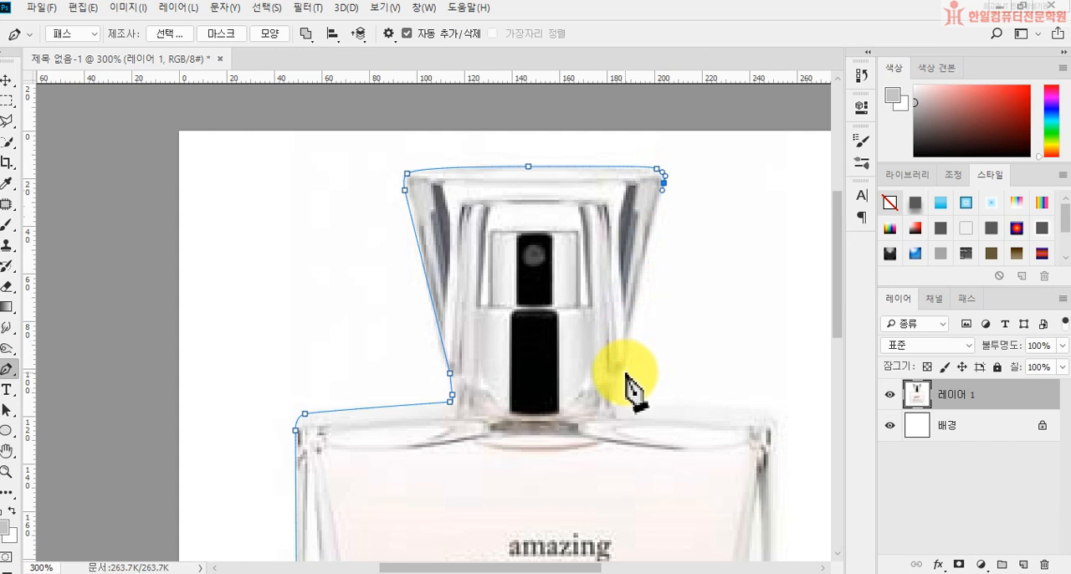
# Step: Continue the path down the cap's slanted right side and its lower-right base to the bottle's shoulder
pyautogui.moveTo(630, 372); pyautogui.dragTo(636, 395)
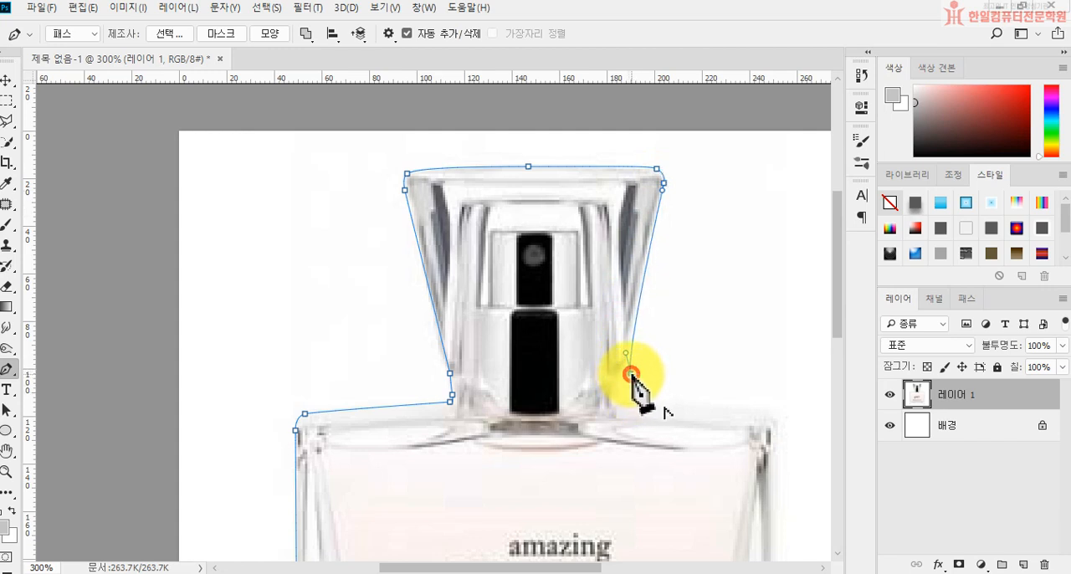
pyautogui.keyDown('alt'); pyautogui.click(630, 373); pyautogui.keyUp('alt')
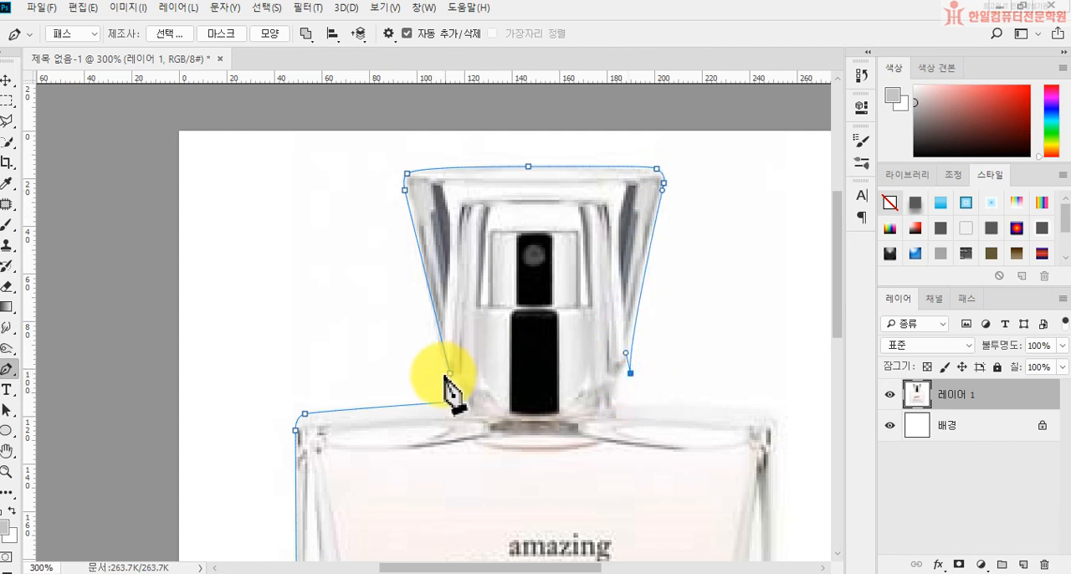
pyautogui.click(624, 378)
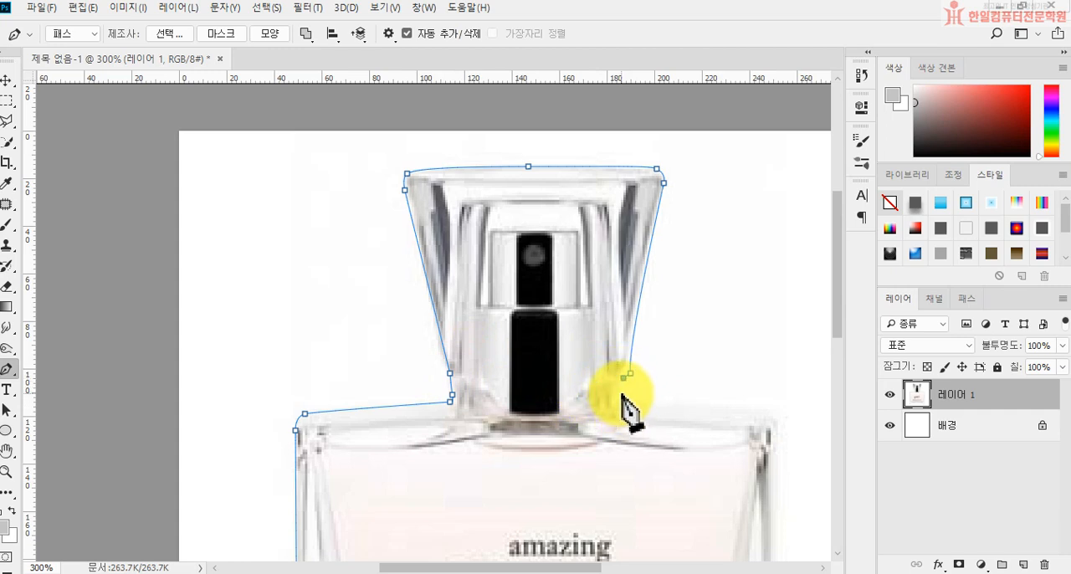
pyautogui.moveTo(621, 387); pyautogui.dragTo(621, 407)
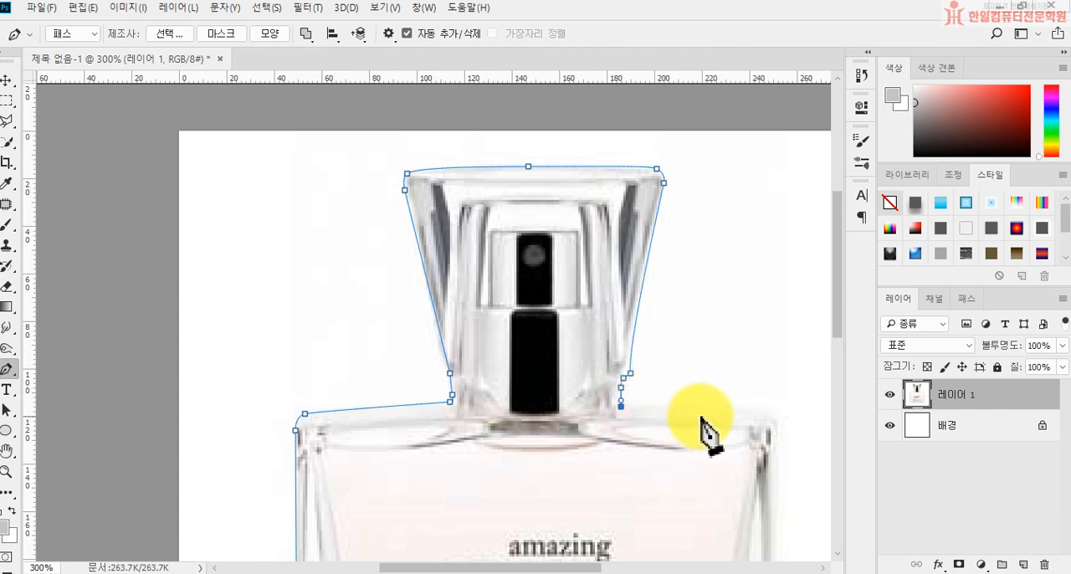
# Step: Trace the path along the right shoulder, down the bottle's right side and around its lower-right corner
pyautogui.moveTo(695, 408); pyautogui.dragTo(773, 436)
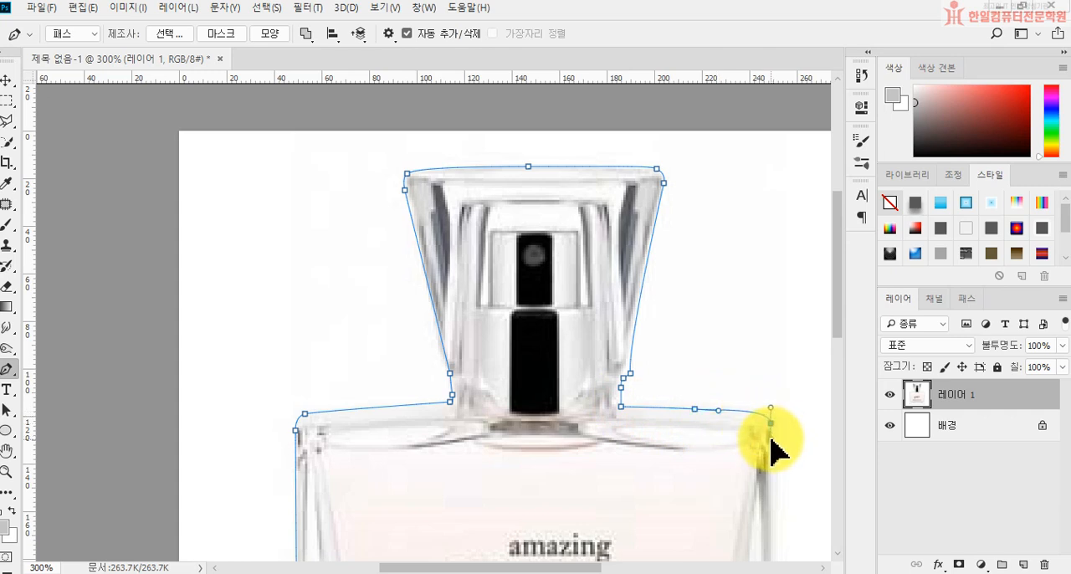
pyautogui.moveTo(731, 507); pyautogui.dragTo(698, 289)
pyautogui.moveTo(671, 459); pyautogui.dragTo(658, 306)
pyautogui.click(728, 455)
pyautogui.click(724, 472)
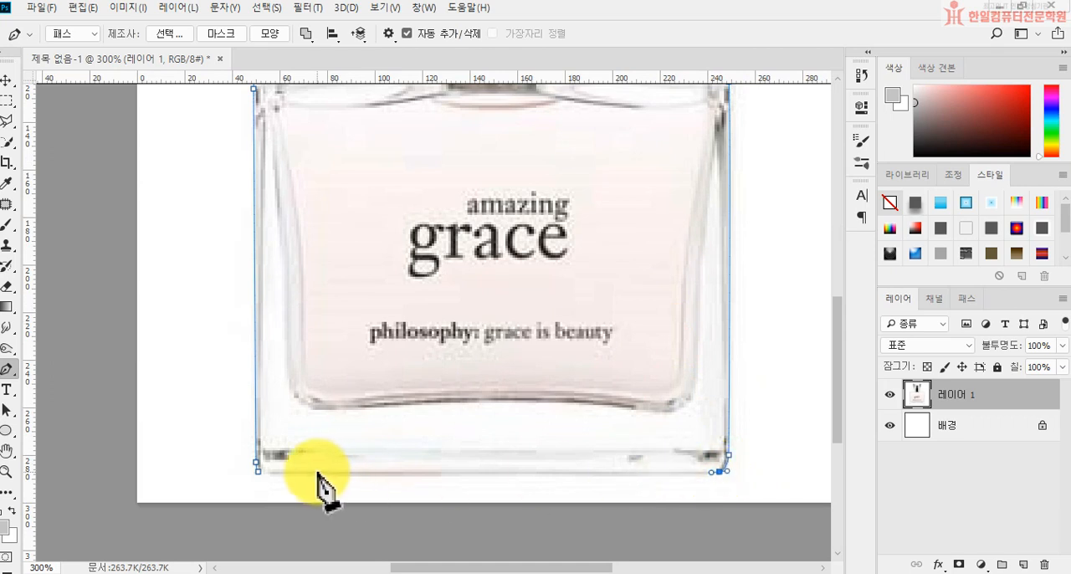
# Step: Close the path along the bottle's bottom edge at the lower-left corner and adjust the anchor at the cap's lower-left base
pyautogui.click(272, 473)
pyautogui.click(257, 473)
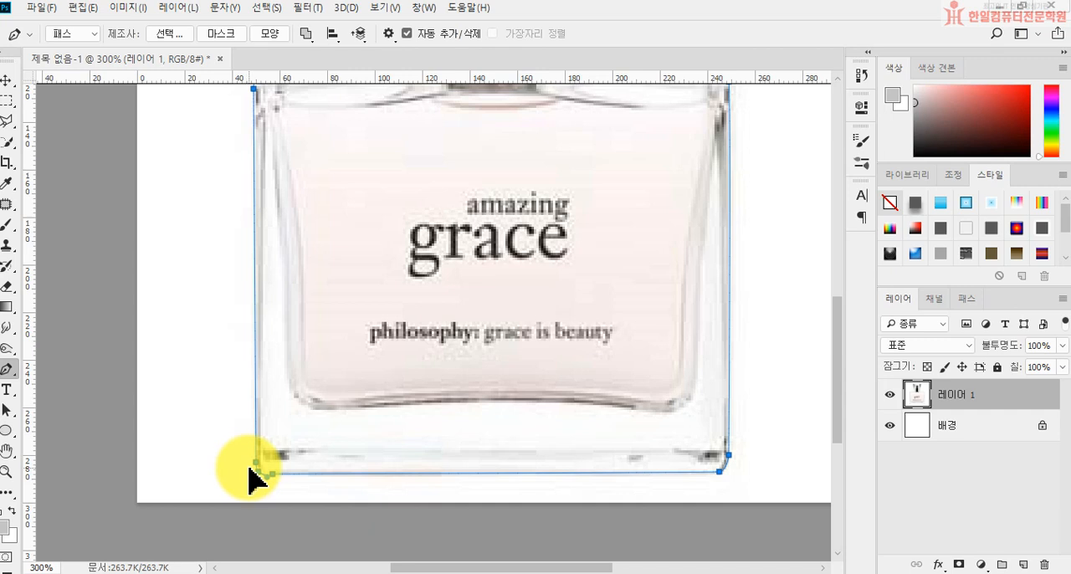
pyautogui.scroll(5, 426, 394)
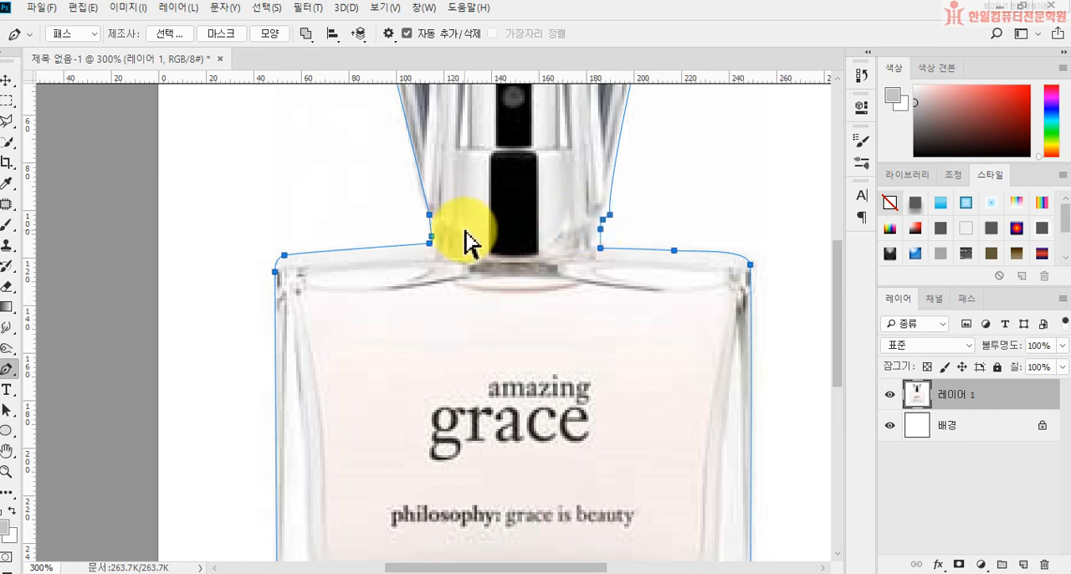
pyautogui.moveTo(429, 216); pyautogui.dragTo(430, 226)
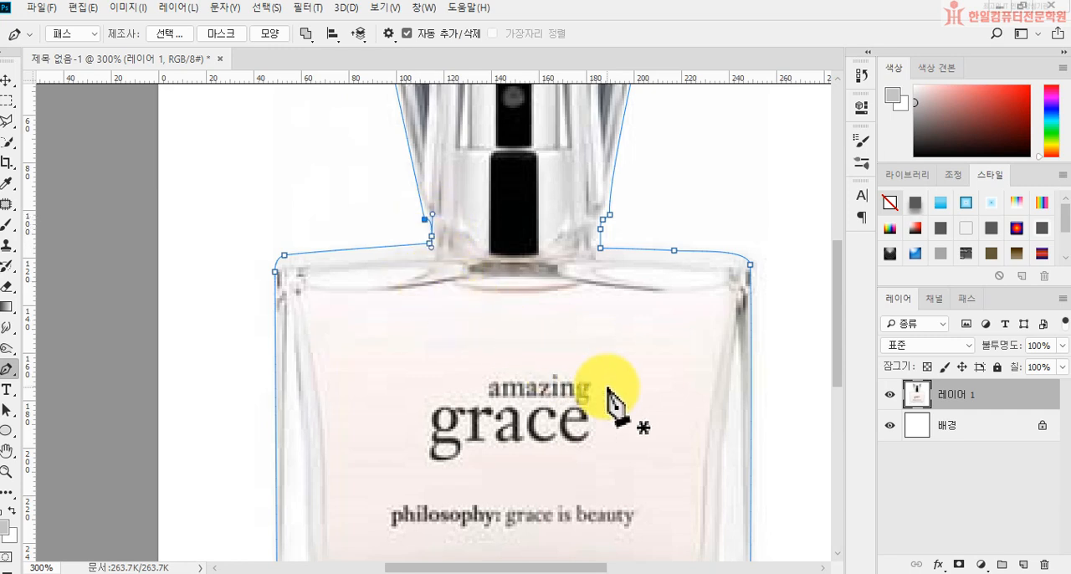
pyautogui.scroll(5, 615, 405)
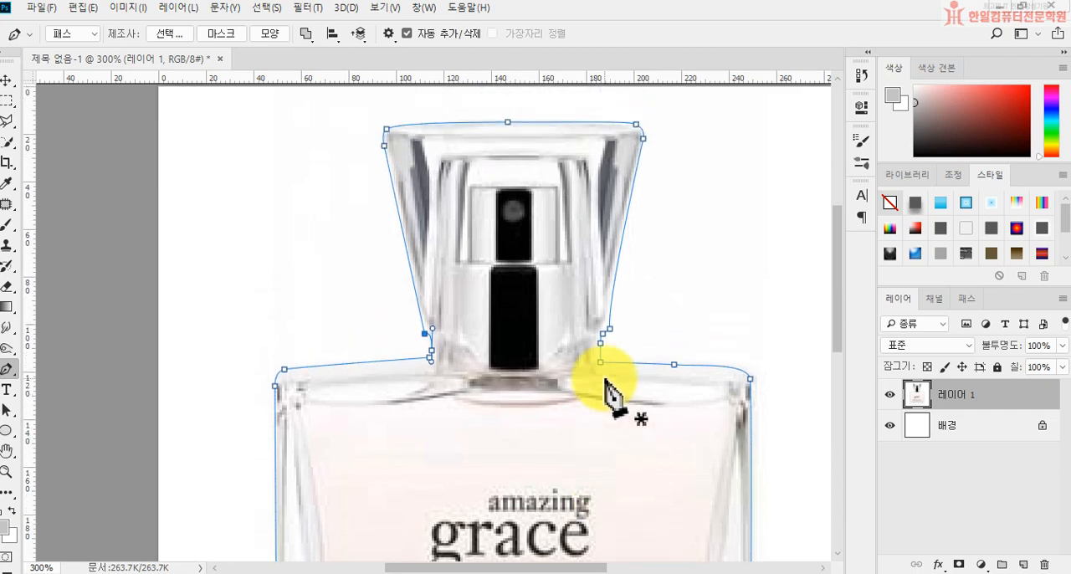
# Step: Convert the finished bottle path into a selection
pyautogui.hotkey('ctrl', '-')
pyautogui.hotkey('ctrl', '-')
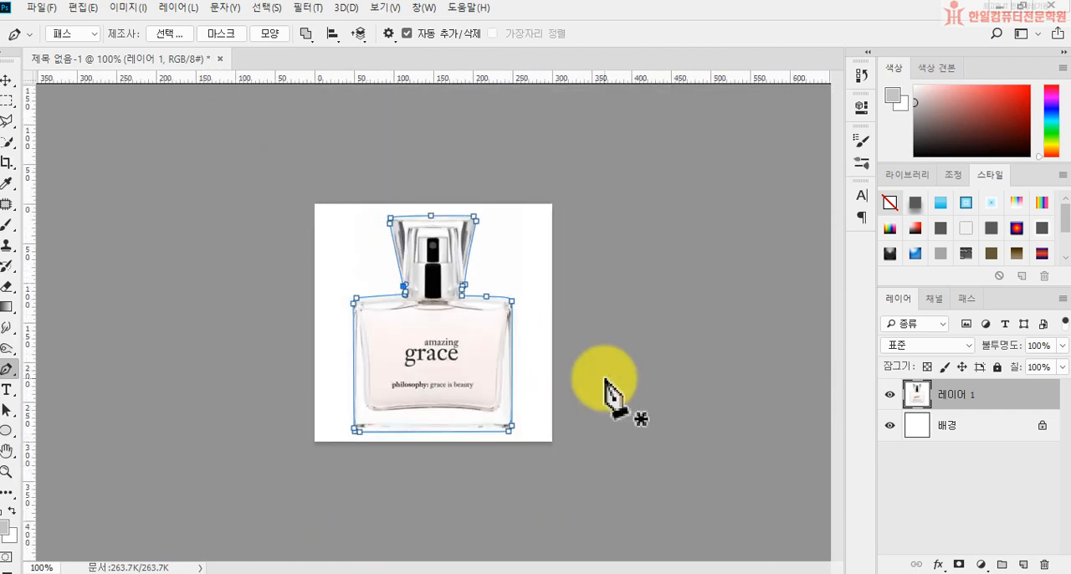
pyautogui.hotkey('ctrl', 'Return')
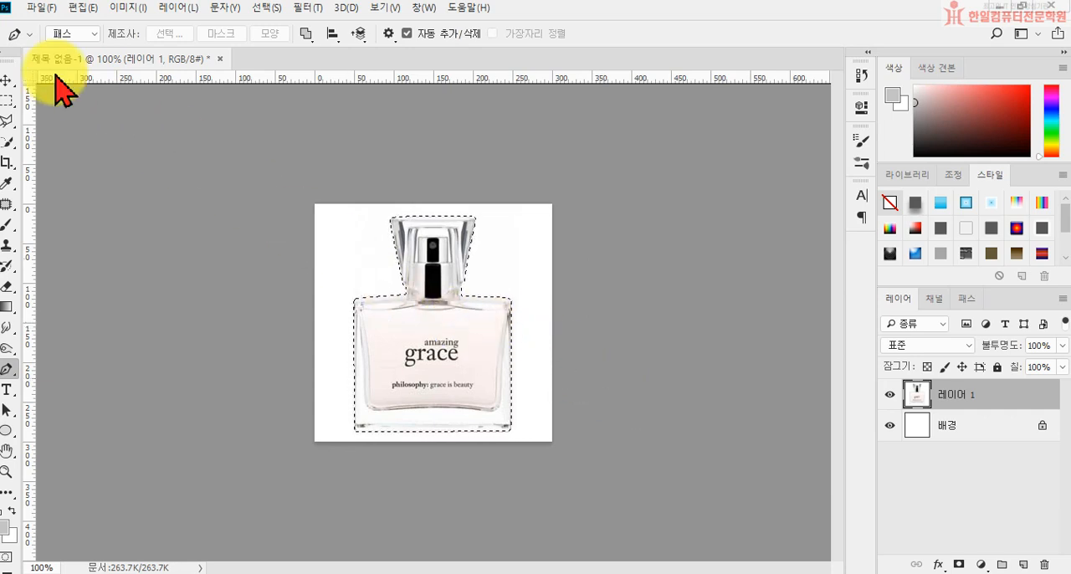
# Step: Create a new document 1000 pixels wide and 1000 pixels high with a white background
pyautogui.click(39, 8)
pyautogui.click(46, 25)
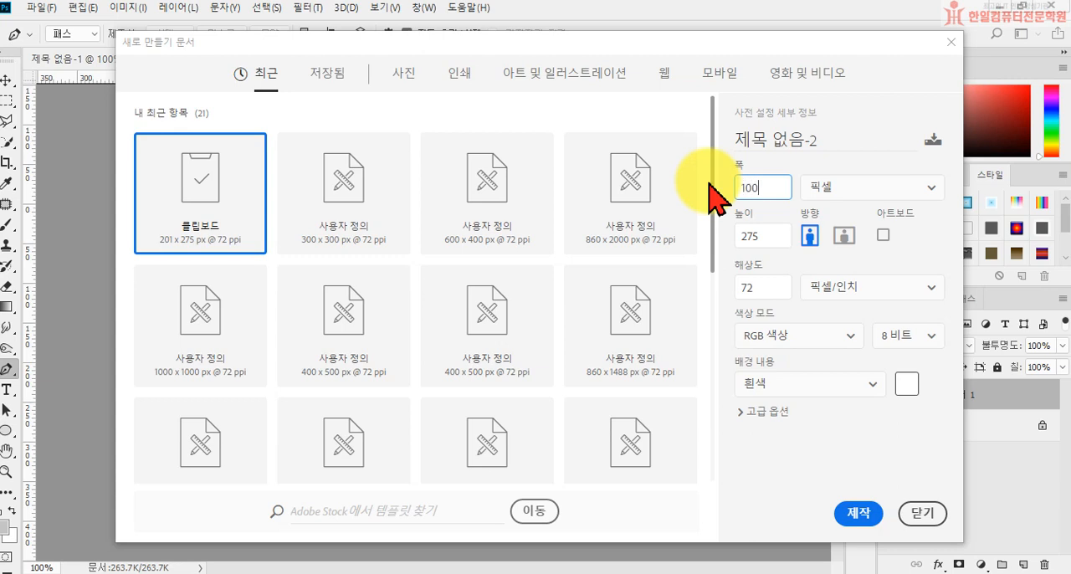
pyautogui.press('Tab')
pyautogui.write('1')
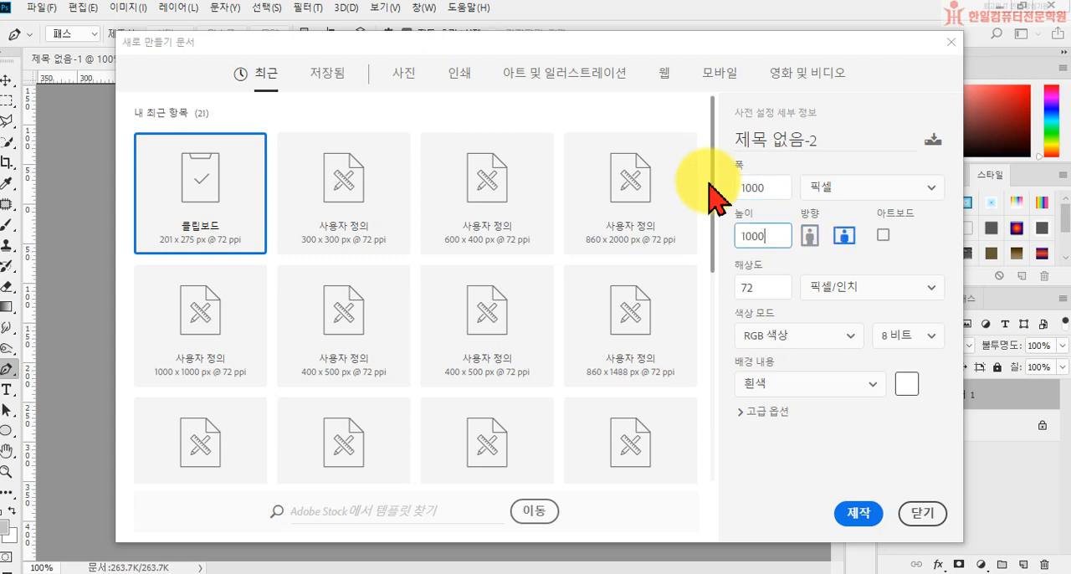
pyautogui.click(871, 515)
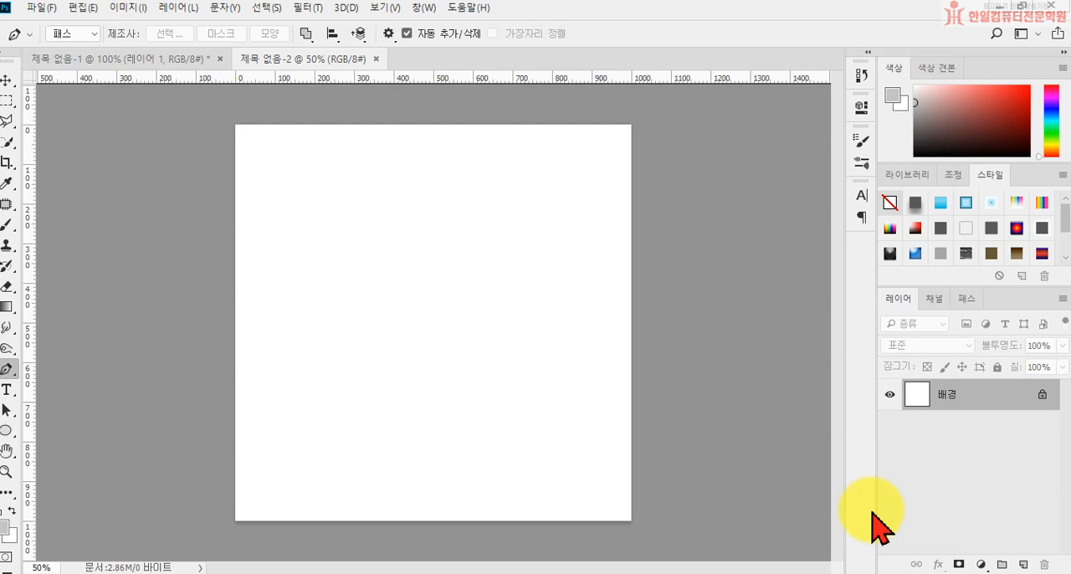
# Step: Paste the cut-out bottle into the new document, scale it to about 188% and centre it horizontally in the upper part
pyautogui.hotkey('ctrl', 'v')
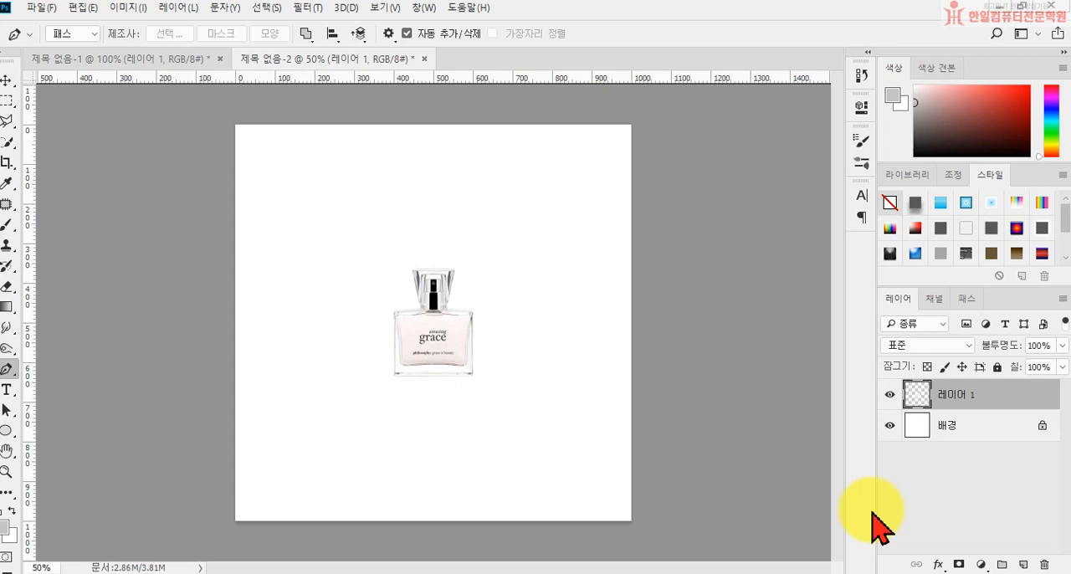
pyautogui.hotkey('ctrl', 't')
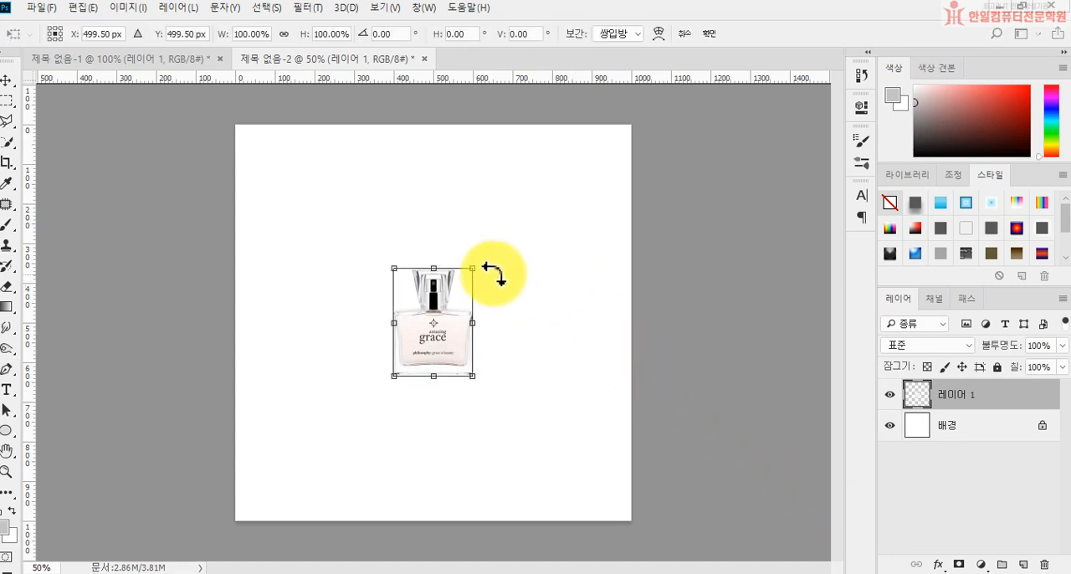
pyautogui.moveTo(473, 269); pyautogui.dragTo(531, 191)
pyautogui.moveTo(393, 376); pyautogui.dragTo(380, 393)
pyautogui.moveTo(466, 369); pyautogui.dragTo(443, 369)
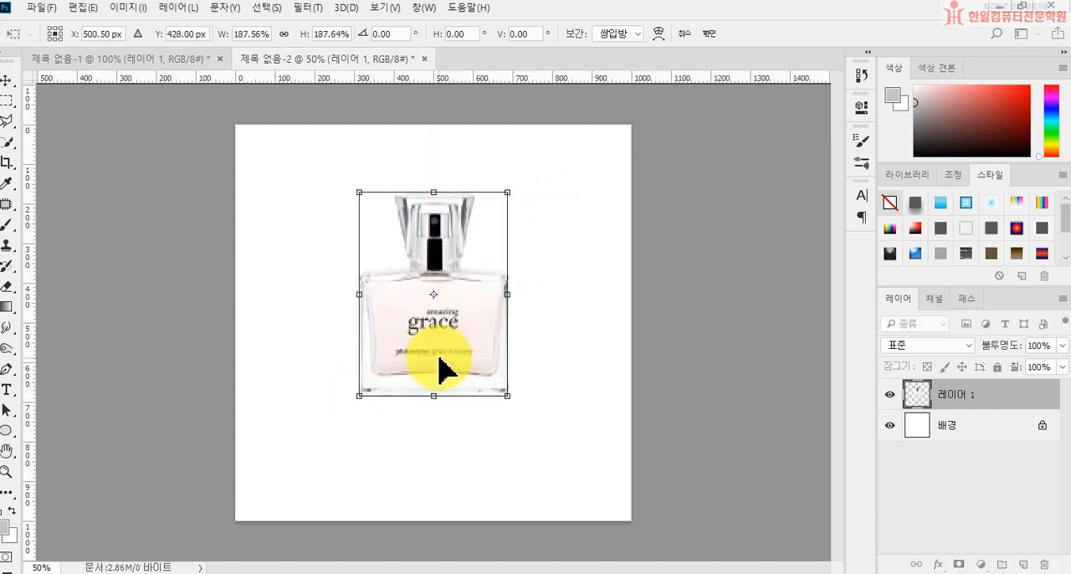
pyautogui.doubleClick(439, 368)
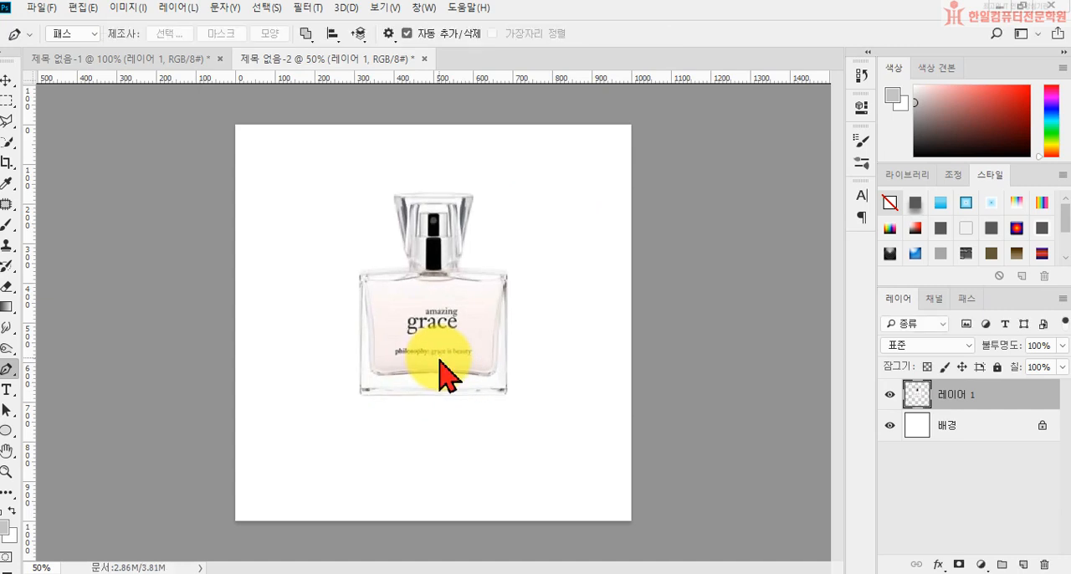
# Step: Duplicate the bottle layer and flip the lower copy vertically beneath the bottle as a reflection at about 80% height
pyautogui.hotkey('ctrl', 'j')
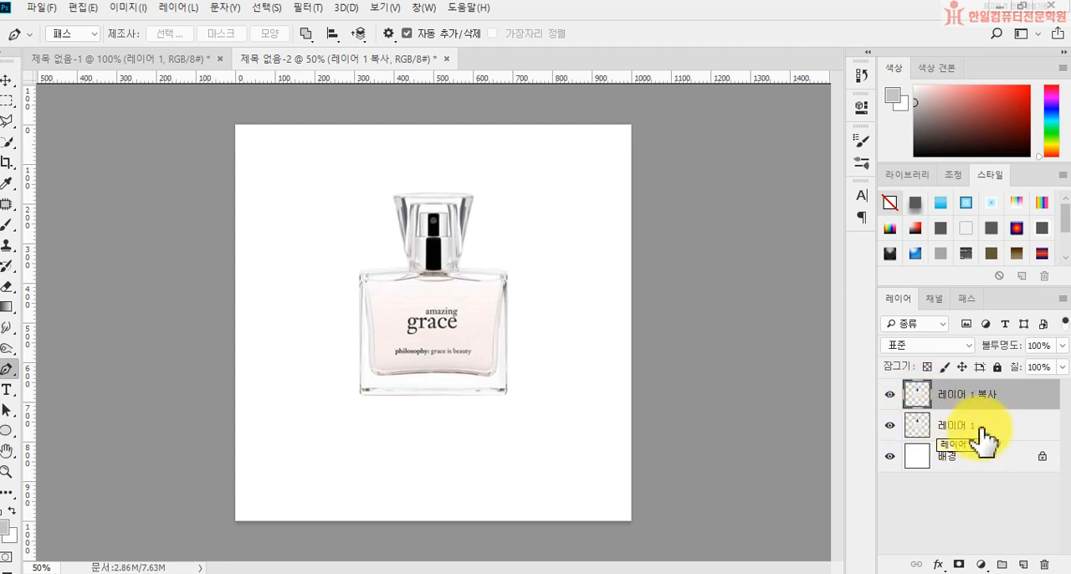
pyautogui.click(945, 428)
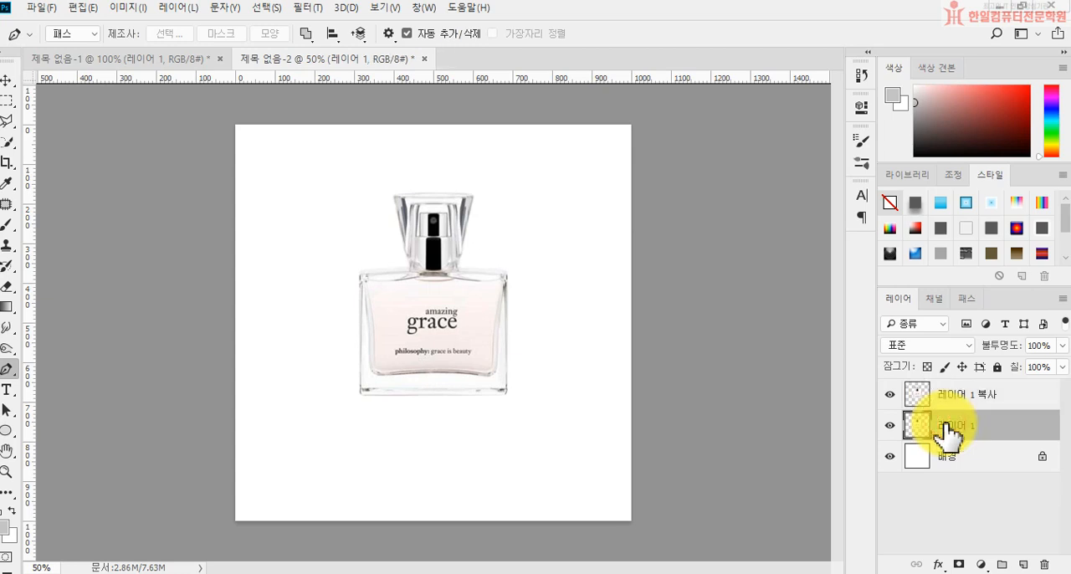
pyautogui.hotkey('ctrl', 't')
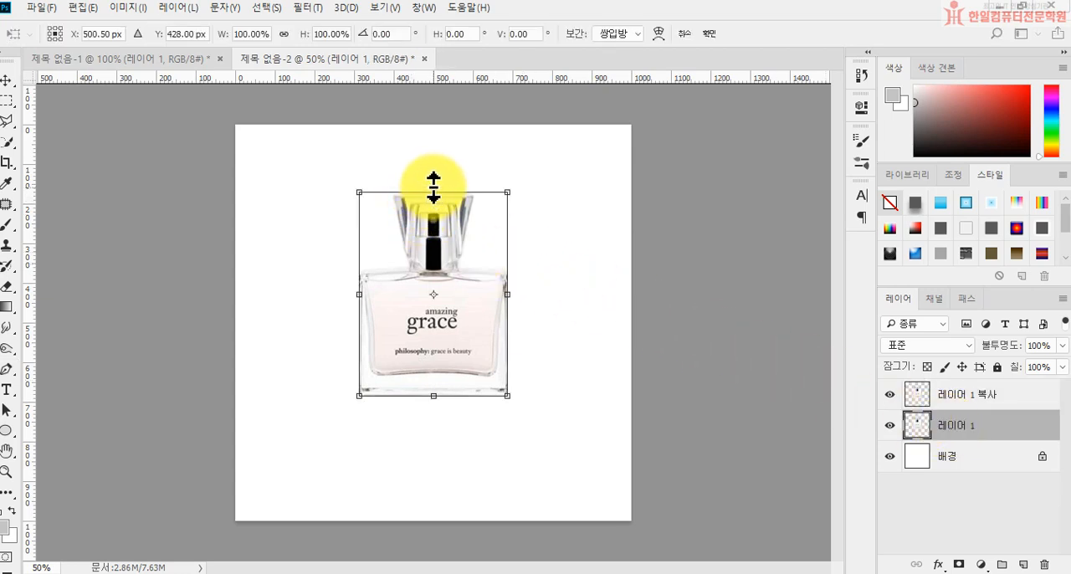
pyautogui.moveTo(432, 191); pyautogui.dragTo(430, 558)
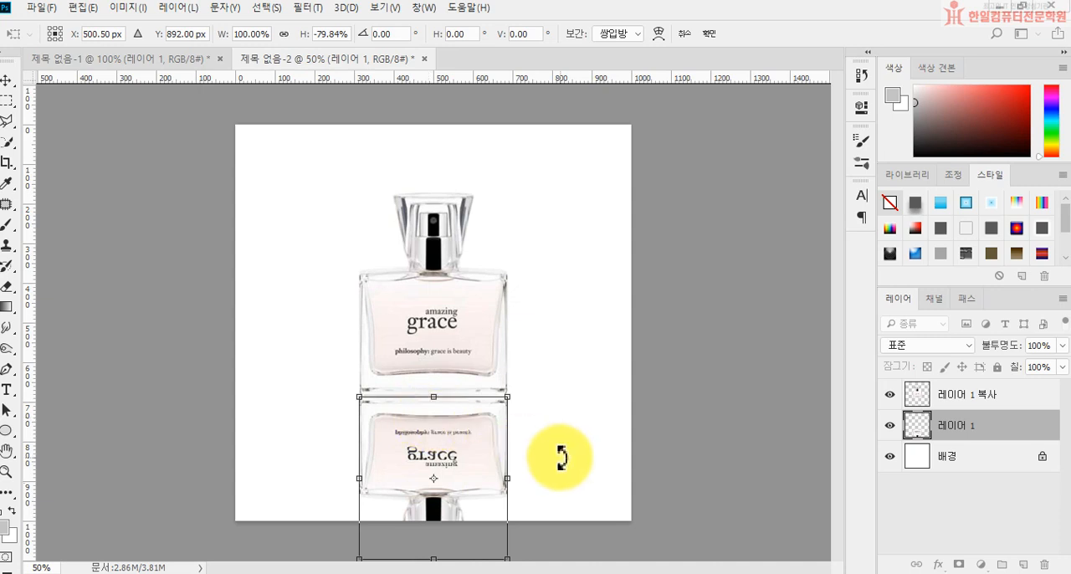
pyautogui.press('Return')
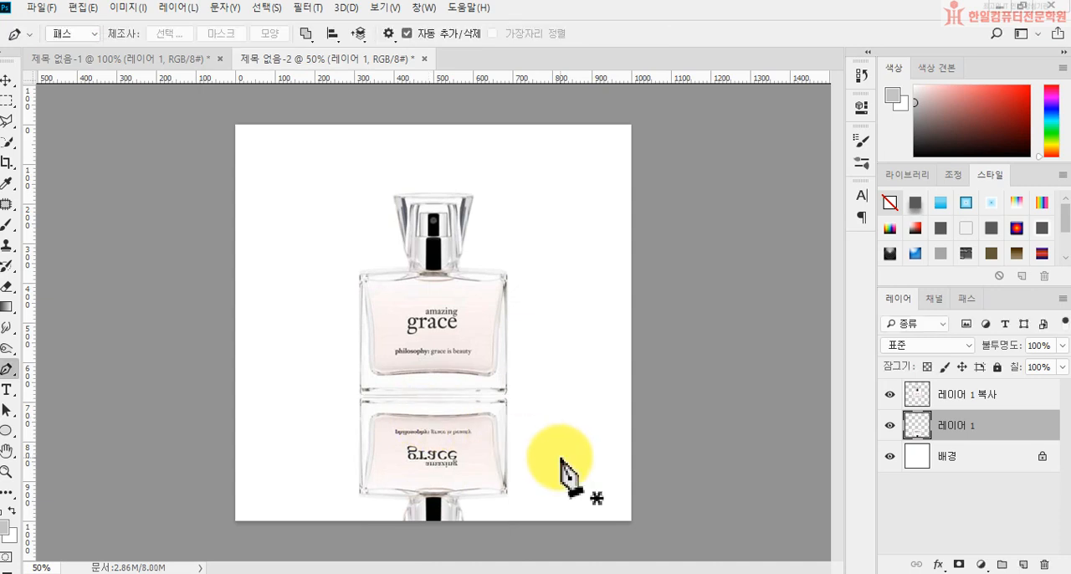
# Step: Nudge the reflection up closer to the bottle's base and lower its layer opacity to 39%
pyautogui.click(7, 79)
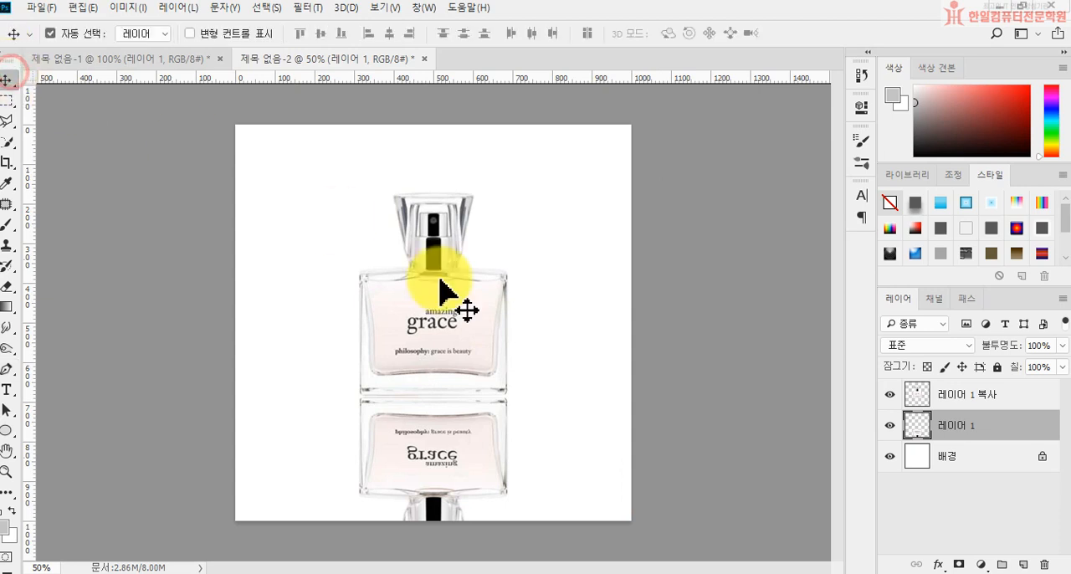
pyautogui.press('Up')
pyautogui.press('Up')
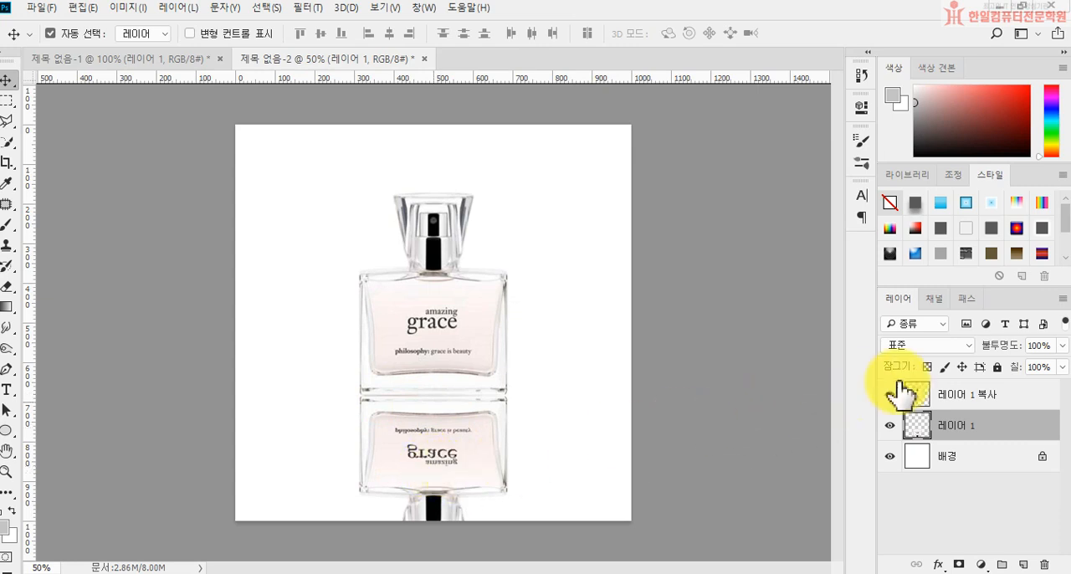
pyautogui.click(1063, 346)
pyautogui.moveTo(1064, 352); pyautogui.dragTo(1013, 368)
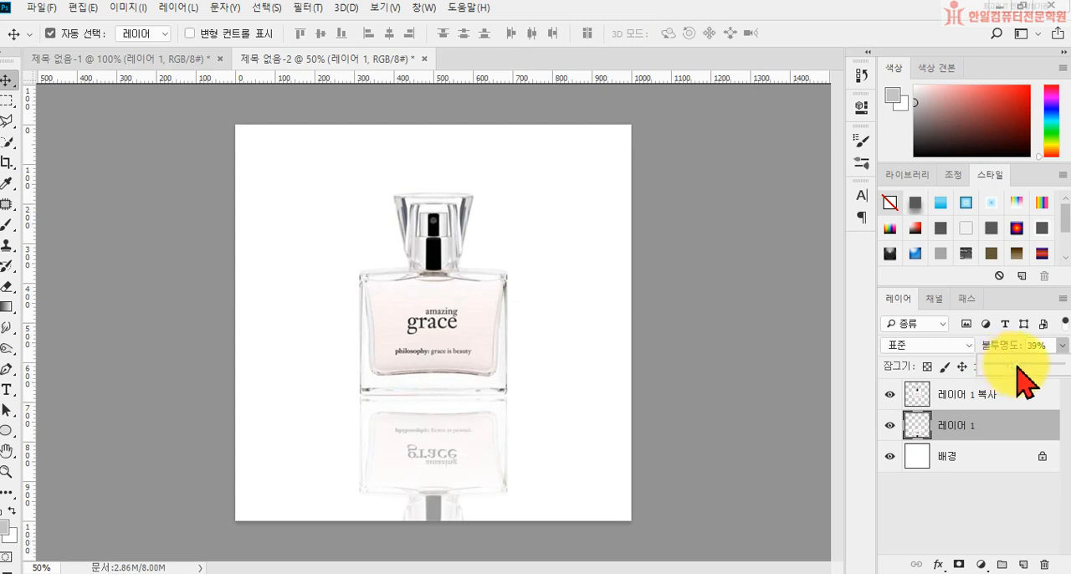
pyautogui.click(989, 430)
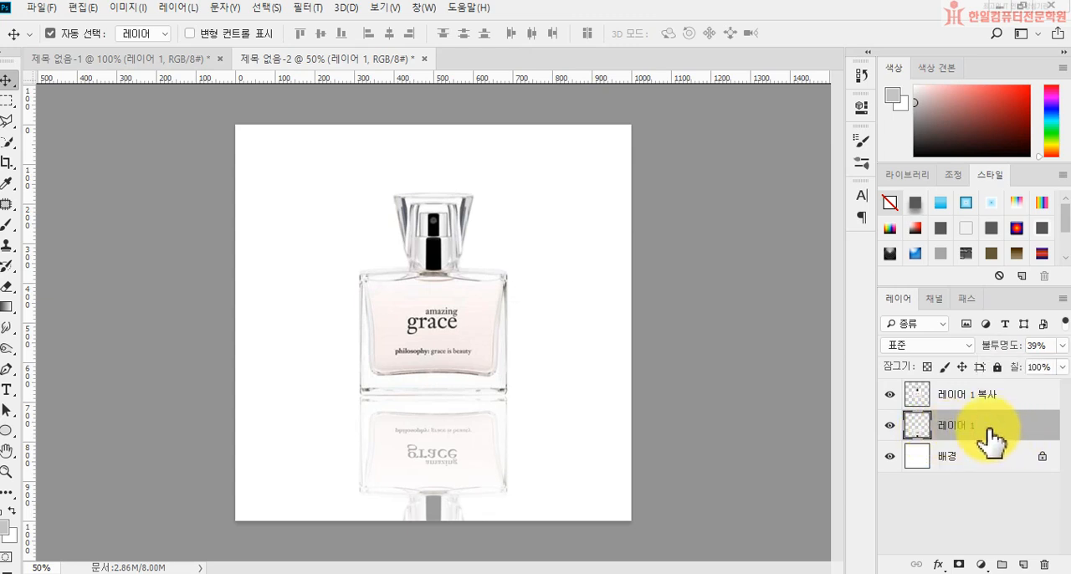
# Step: Add a layer mask to the reflection and fade out its lower part with a black-to-white linear gradient
pyautogui.click(962, 567)
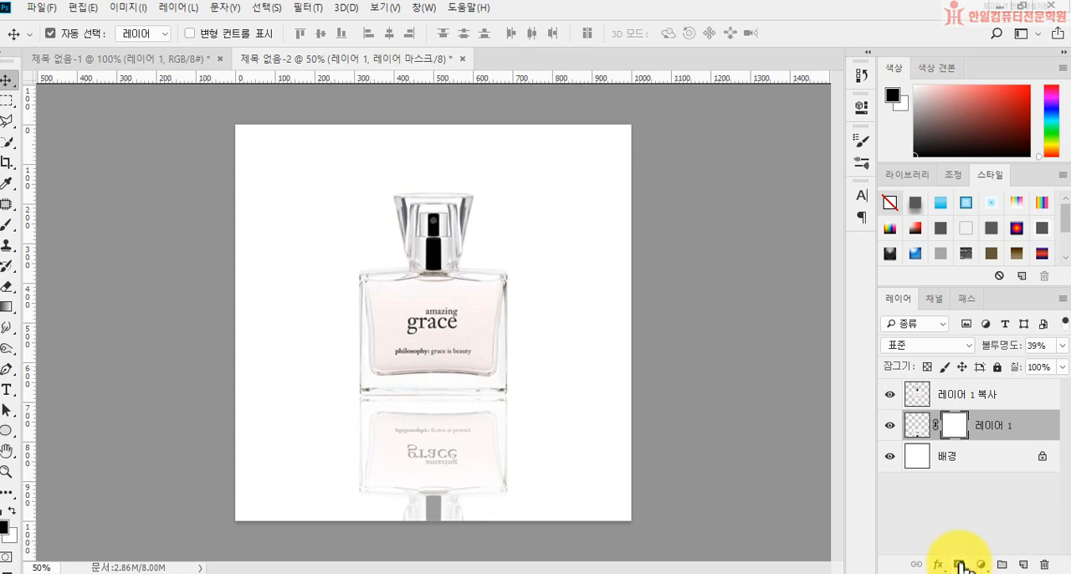
pyautogui.click(8, 306)
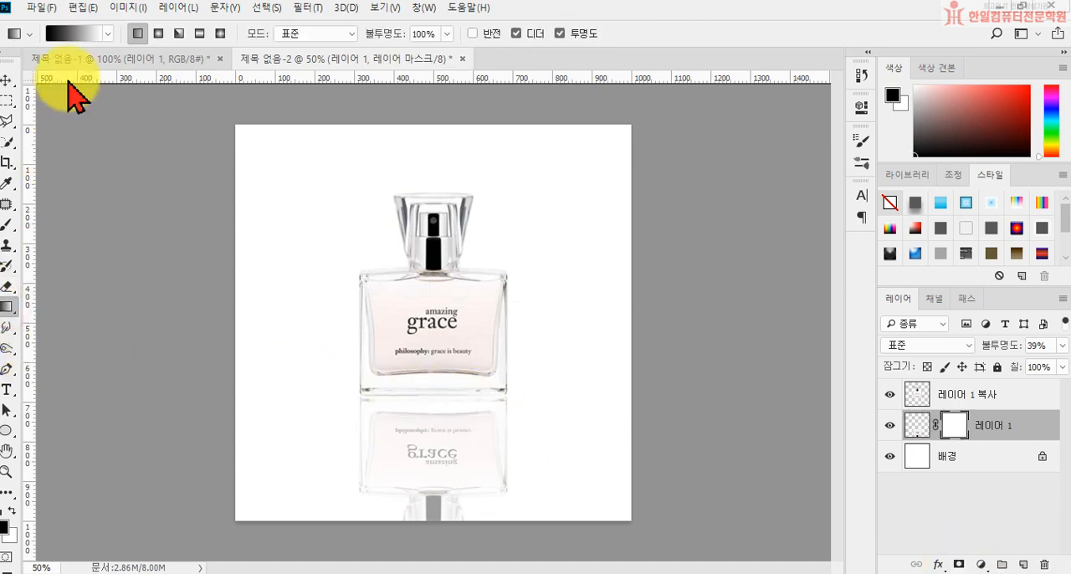
pyautogui.click(108, 34)
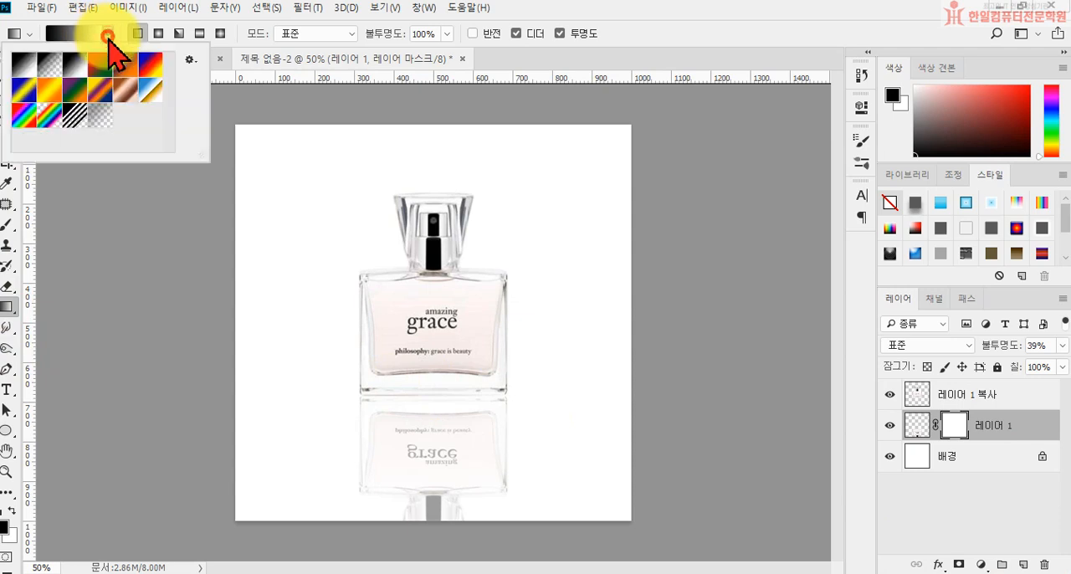
pyautogui.click(84, 73)
pyautogui.click(426, 466)
pyautogui.moveTo(426, 466); pyautogui.dragTo(424, 407)
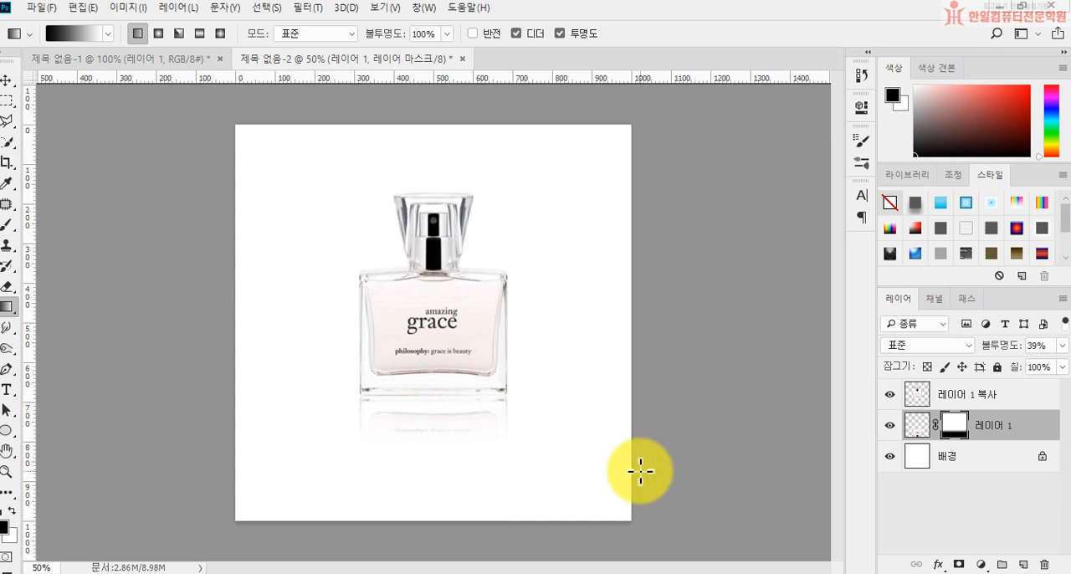
# Step: Save the document as a Photoshop file named 향수 in the 수정 folder
pyautogui.click(40, 7)
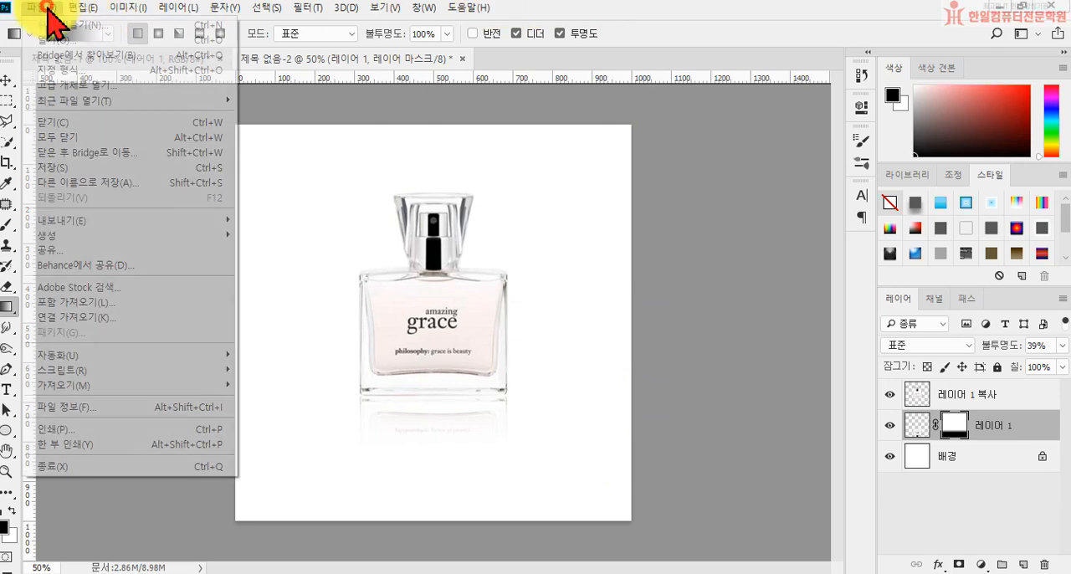
pyautogui.click(84, 168)
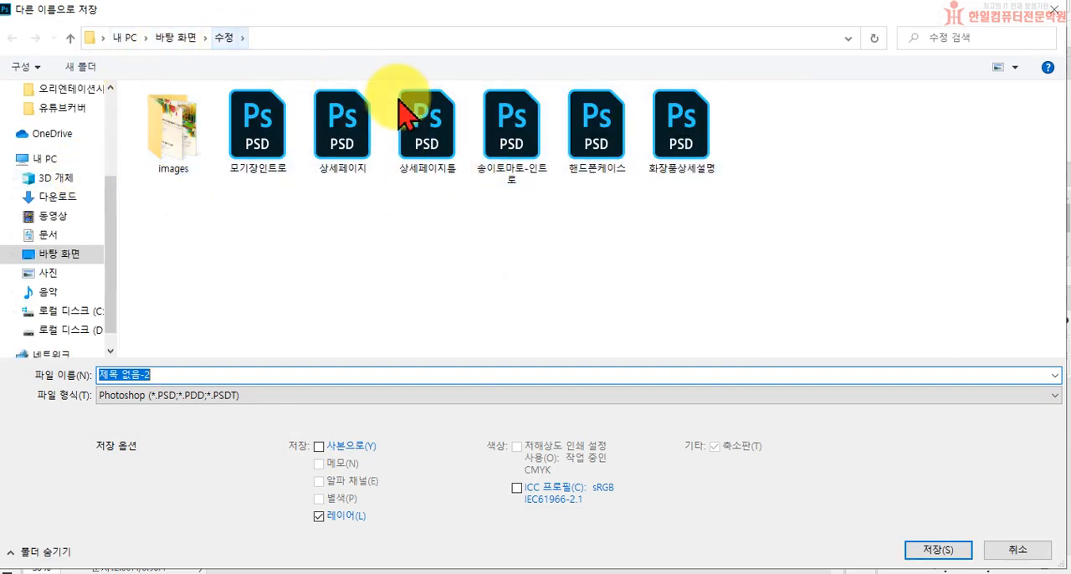
pyautogui.write('gl')
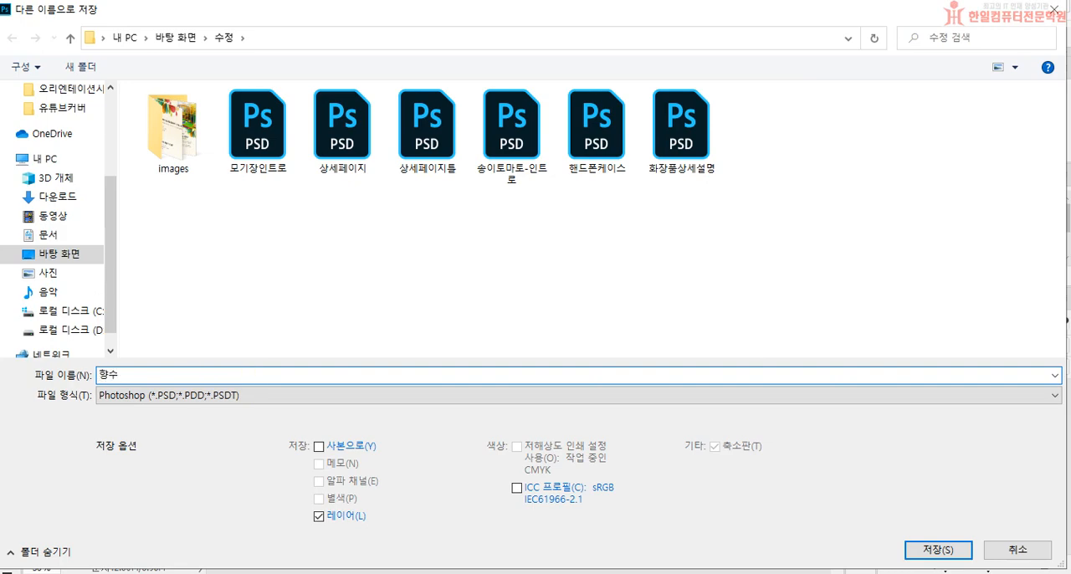
pyautogui.press('Return')
pyautogui.press('Return')
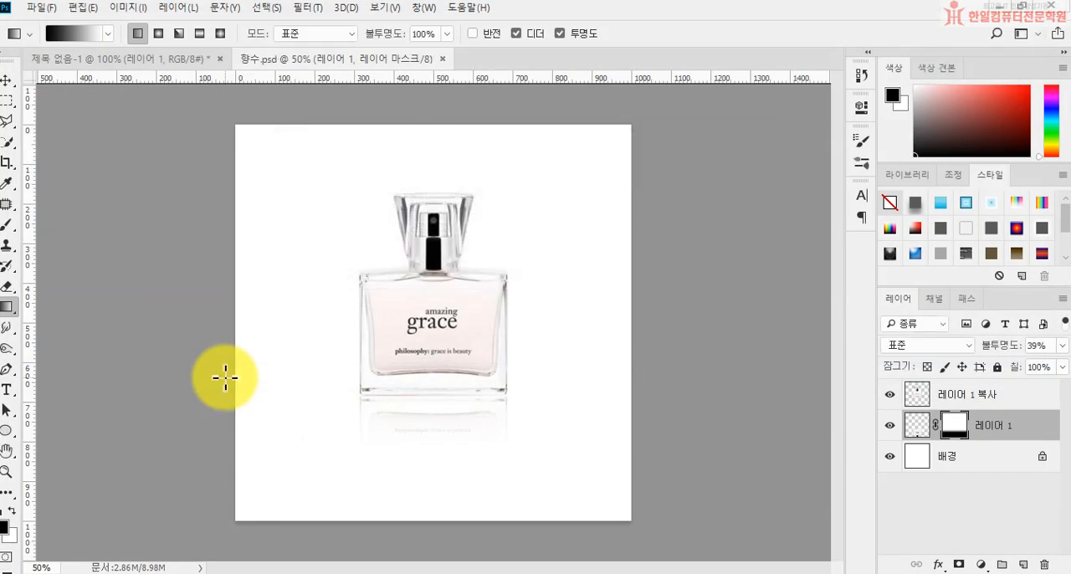
# Step: Save a JPEG copy of the image as 향수 in the 수정 folder, accepting the JPEG options
pyautogui.click(40, 7)
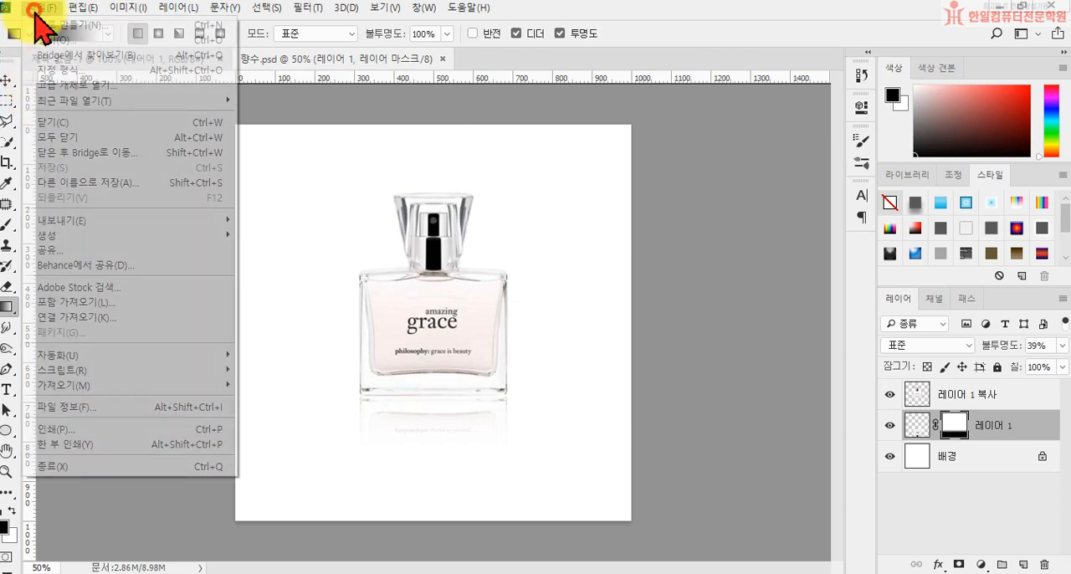
pyautogui.click(51, 182)
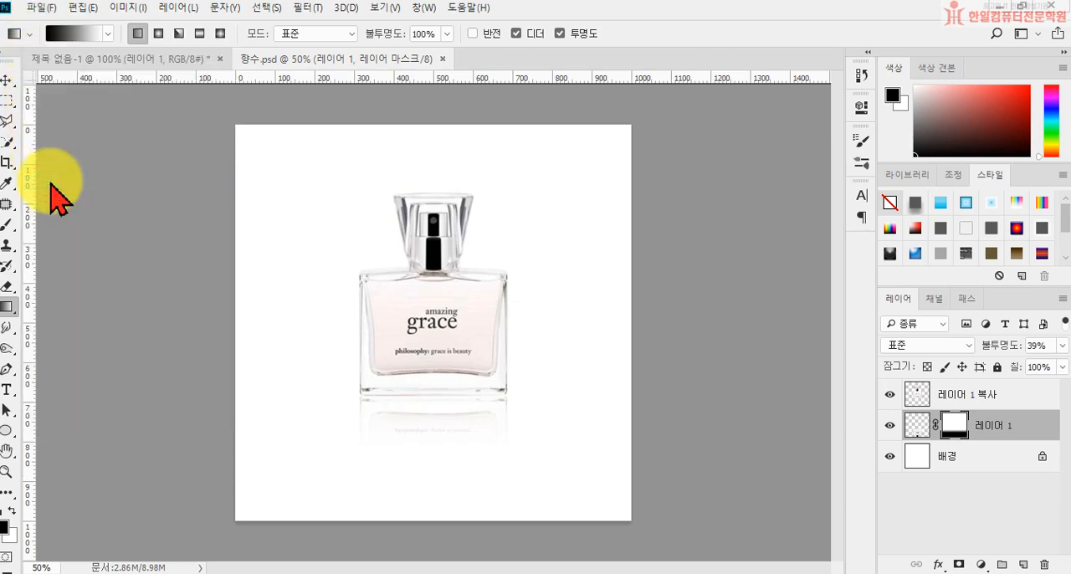
pyautogui.click(276, 395)
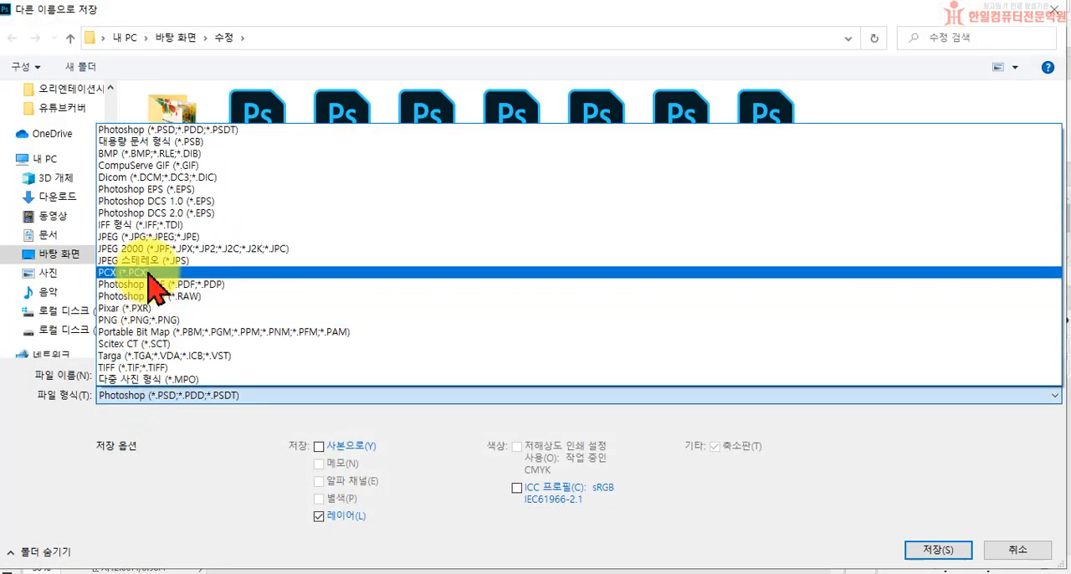
pyautogui.click(149, 237)
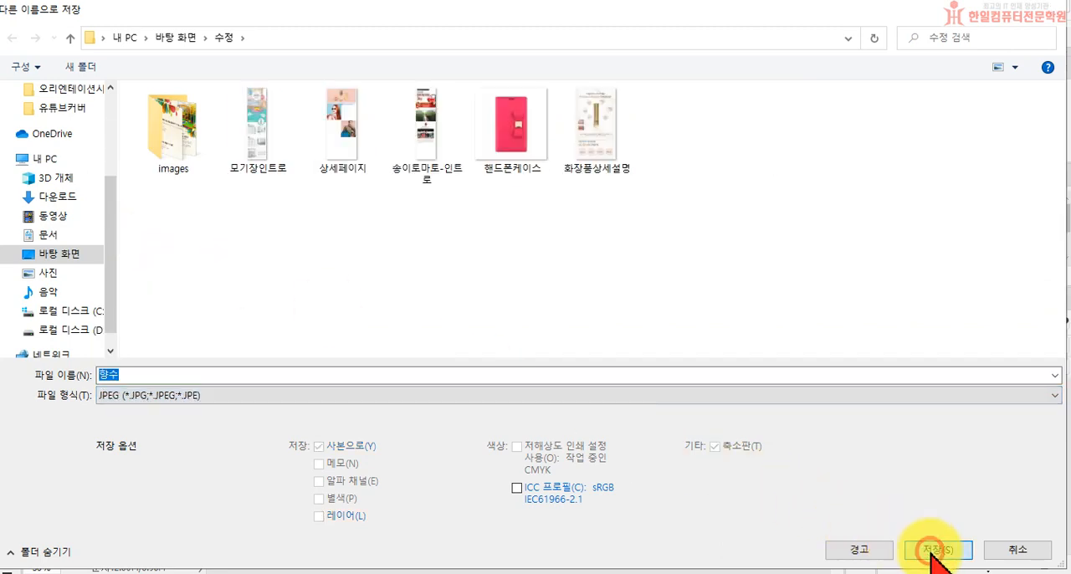
pyautogui.click(933, 552)
pyautogui.click(467, 227)
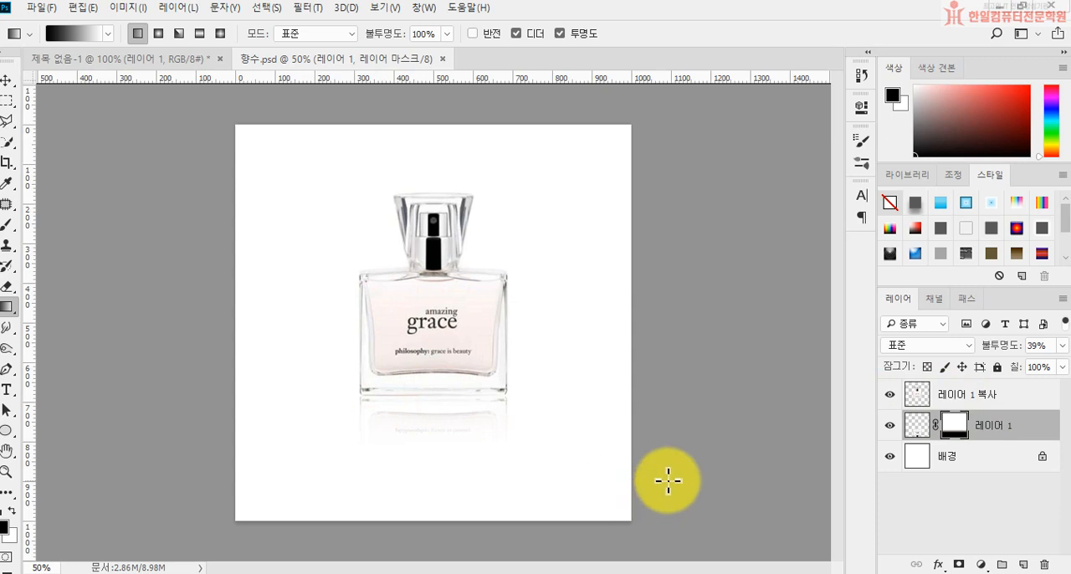
# Step: Scale the bottle and its reflection layers together to about 127% and move them down so they stay centred horizontally on the canvas
pyautogui.keyDown('shift'); pyautogui.click(992, 400); pyautogui.keyUp('shift')
pyautogui.hotkey('ctrl', 't')
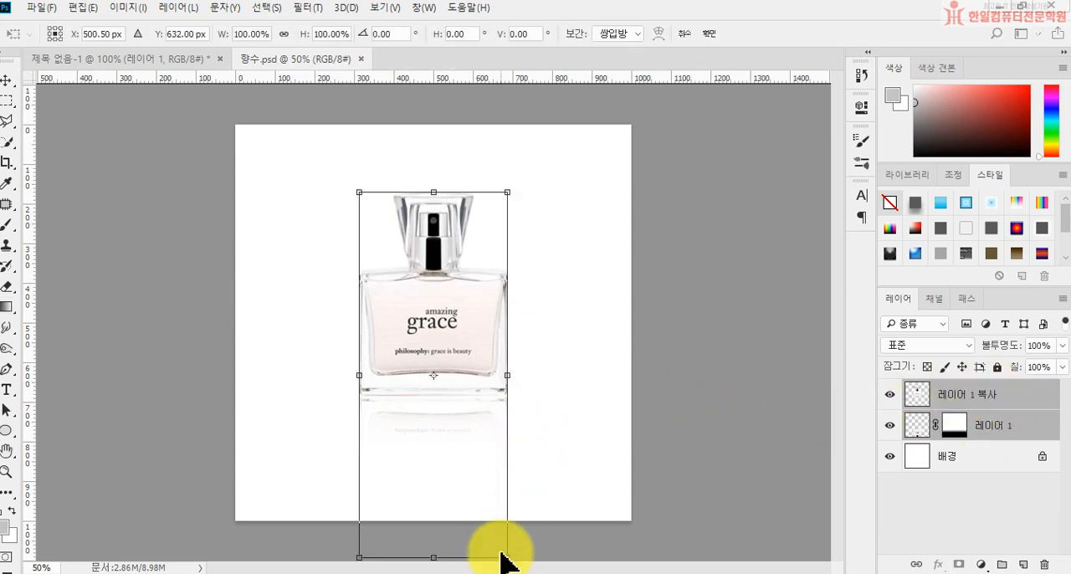
pyautogui.moveTo(510, 189); pyautogui.dragTo(577, 84)
pyautogui.moveTo(490, 247); pyautogui.dragTo(473, 335)
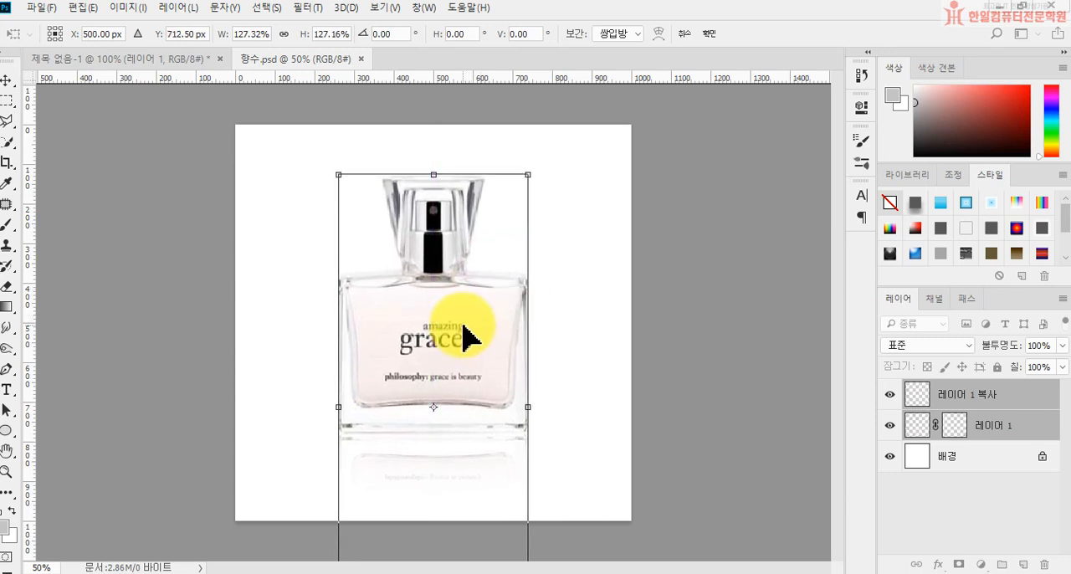
pyautogui.press('Return')
pyautogui.press('g')
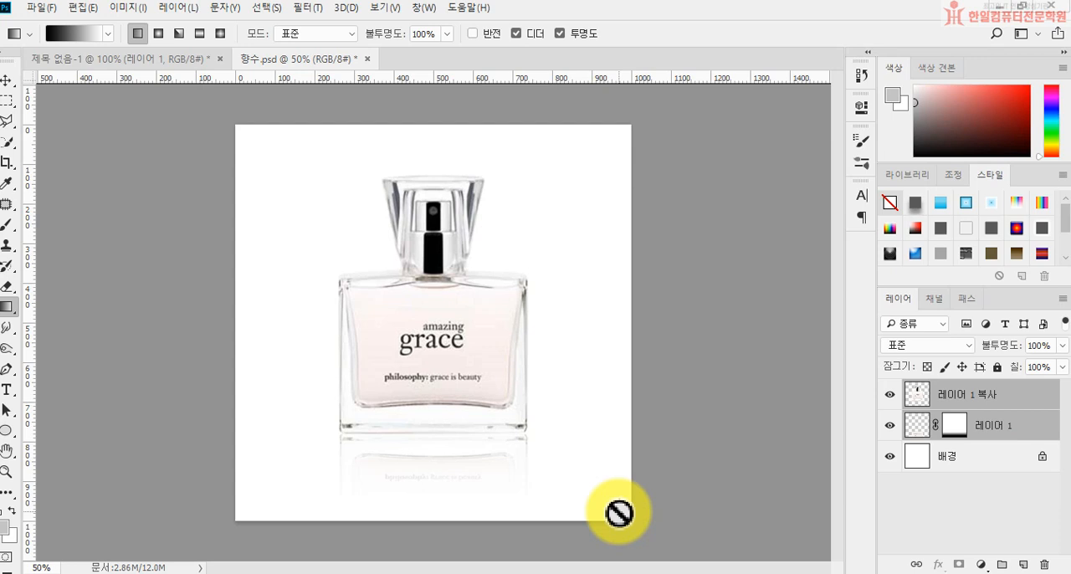
# Step: Save the changes to the Photoshop file and overwrite the 향수 JPEG in the 수정 folder, accepting the JPEG options at quality 12
pyautogui.click(41, 8)
pyautogui.click(62, 167)
pyautogui.click(37, 7)
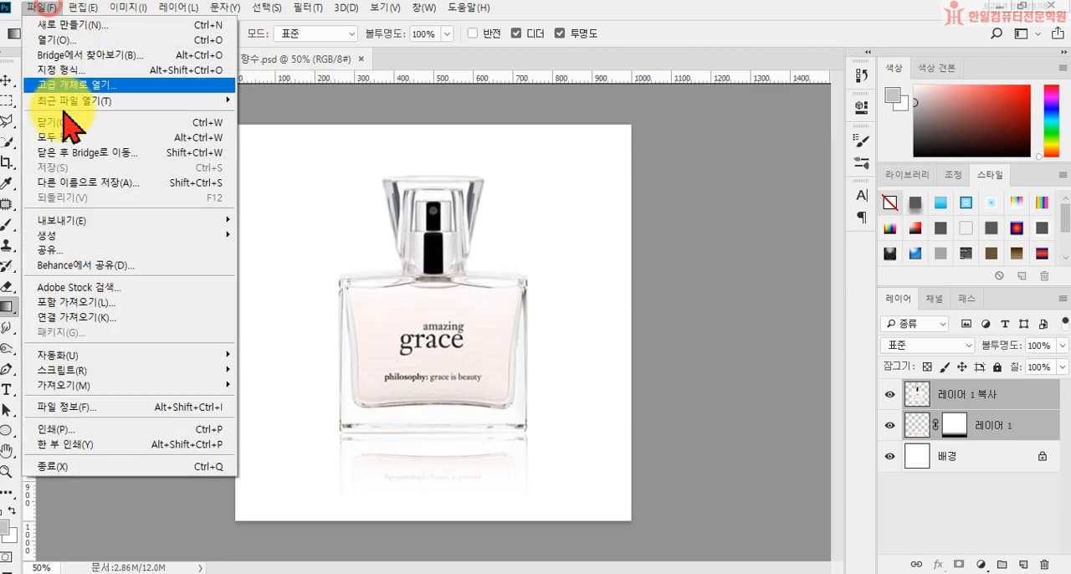
pyautogui.click(67, 182)
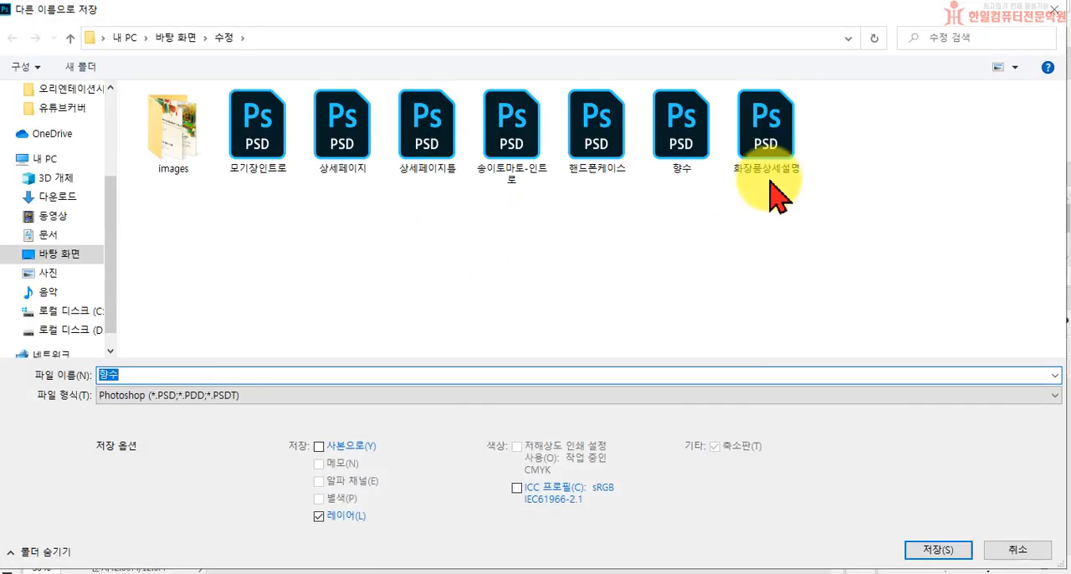
pyautogui.click(333, 397)
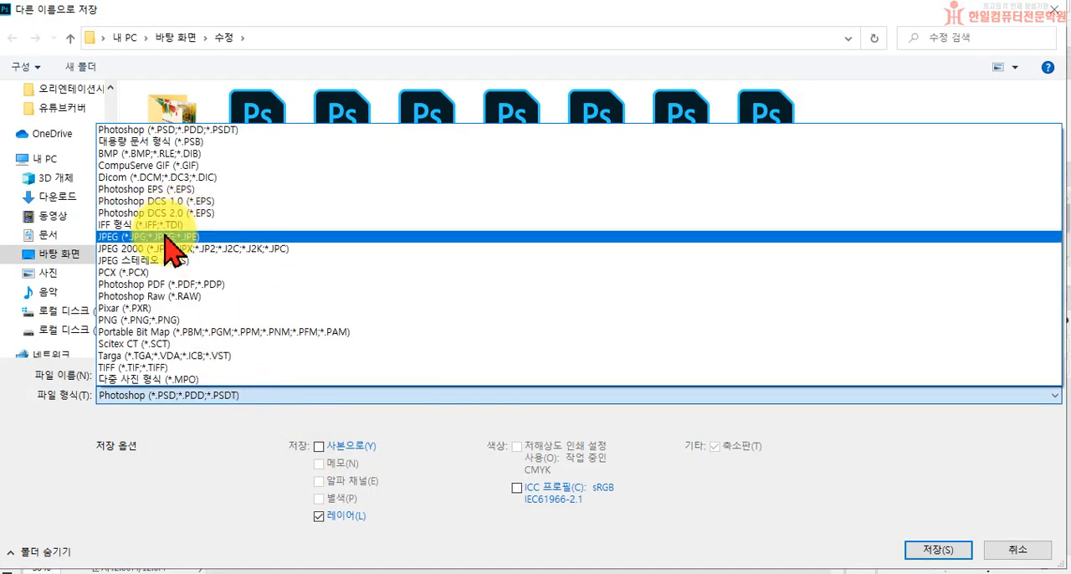
pyautogui.click(167, 238)
pyautogui.click(932, 552)
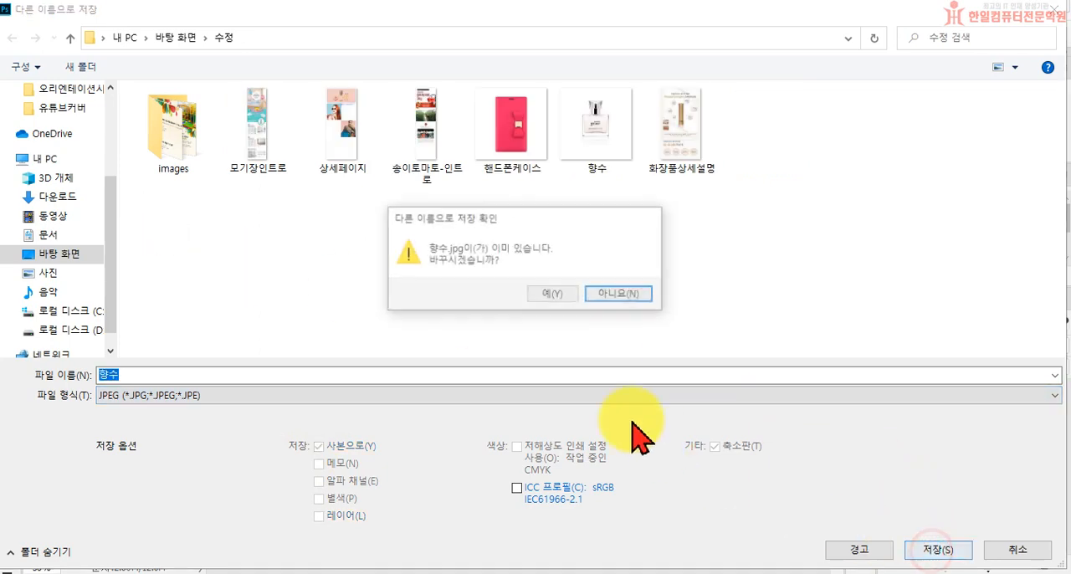
pyautogui.click(551, 293)
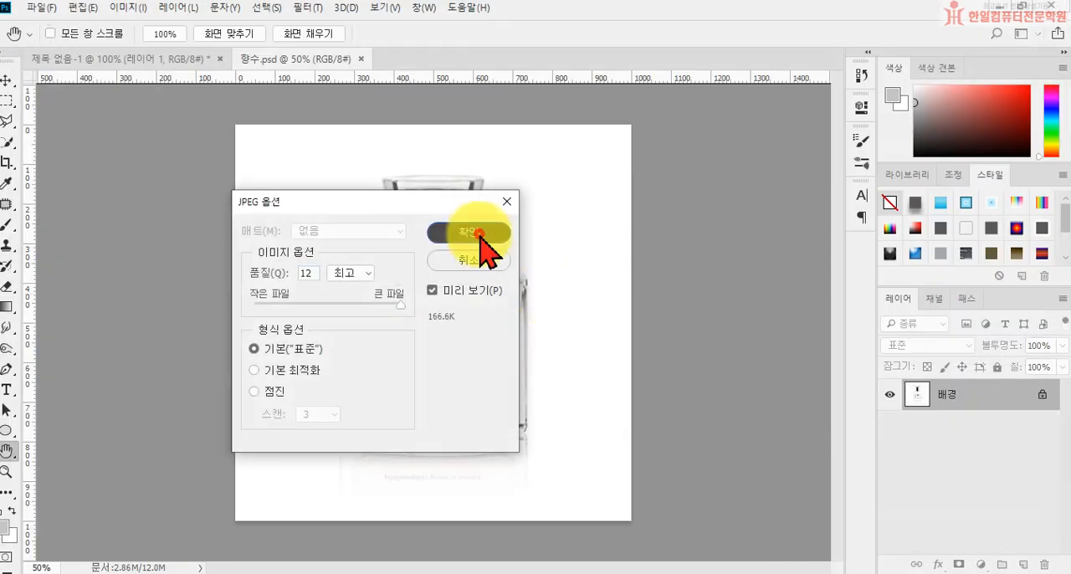
pyautogui.click(479, 234)
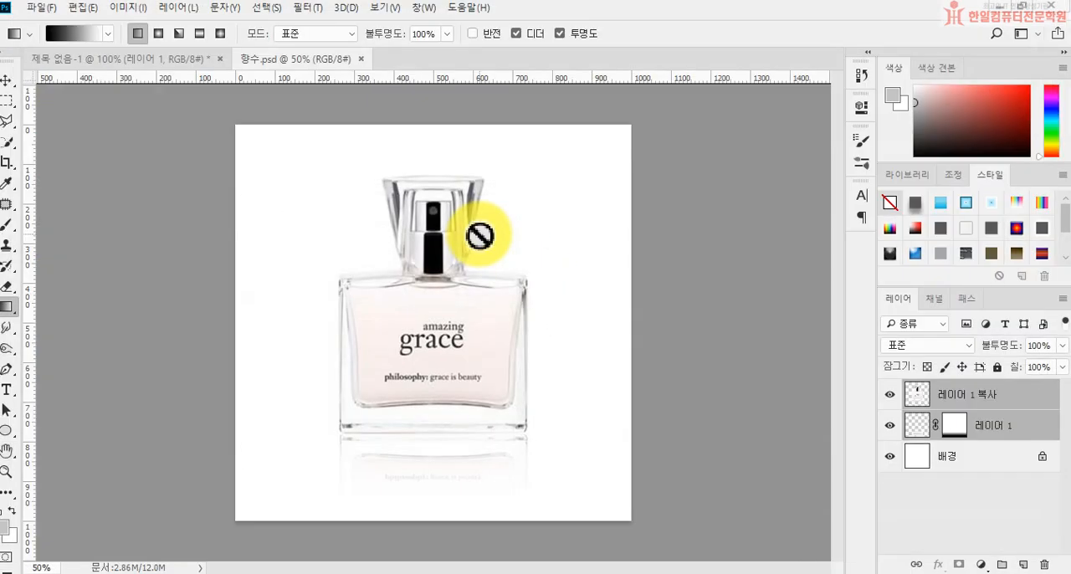
# Step: Exit the program
pyautogui.click(1051, 12)
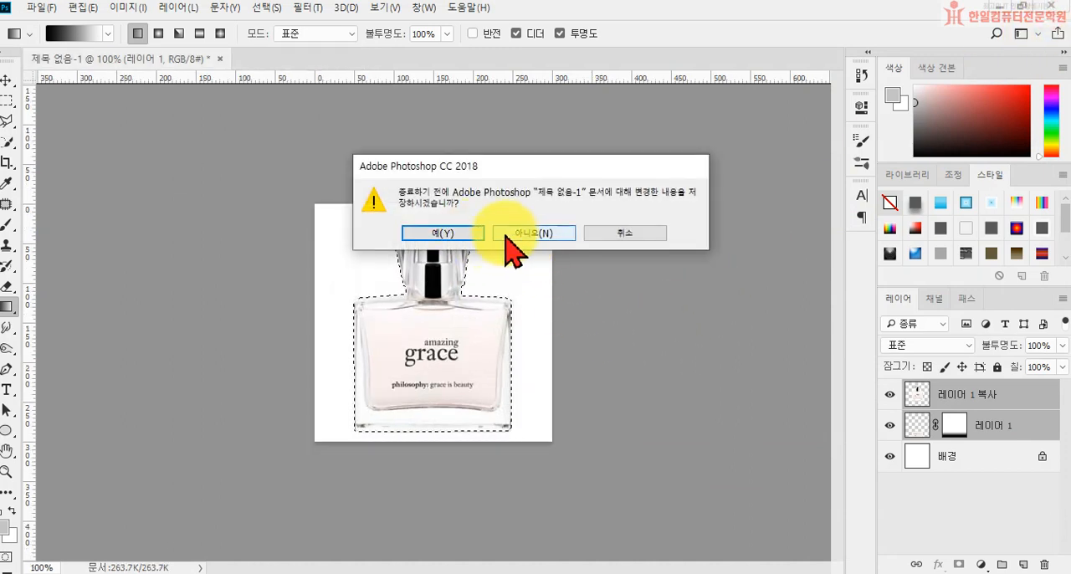